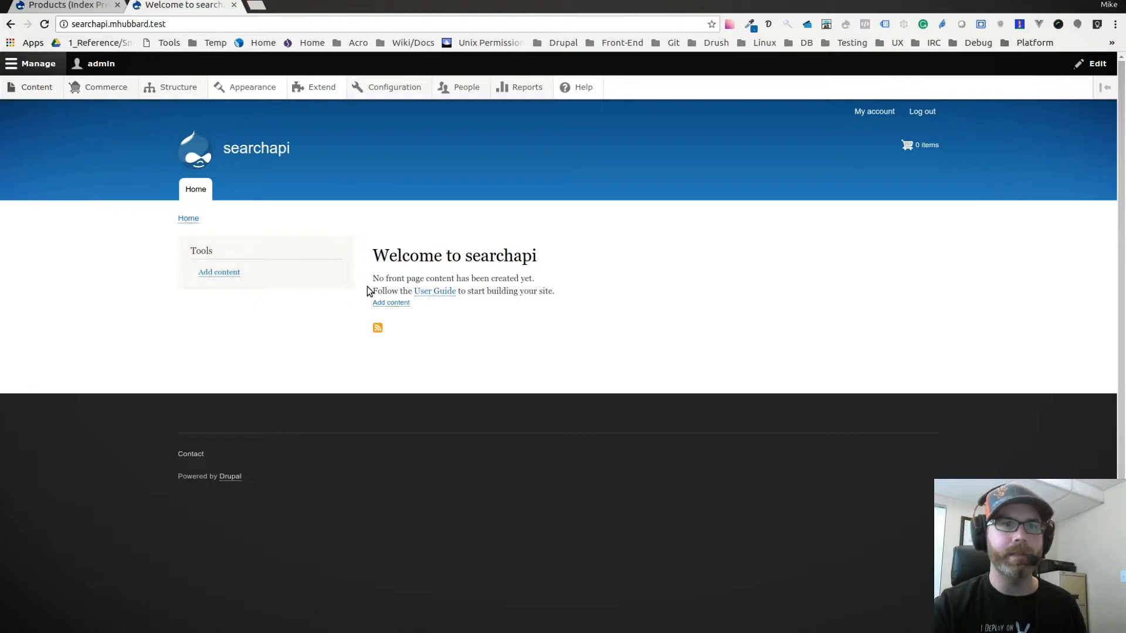
Open the taxonomy vocabularies in a separate browser tab and view the terms of the Categories vocabulary.
mouse_move(108, 95)
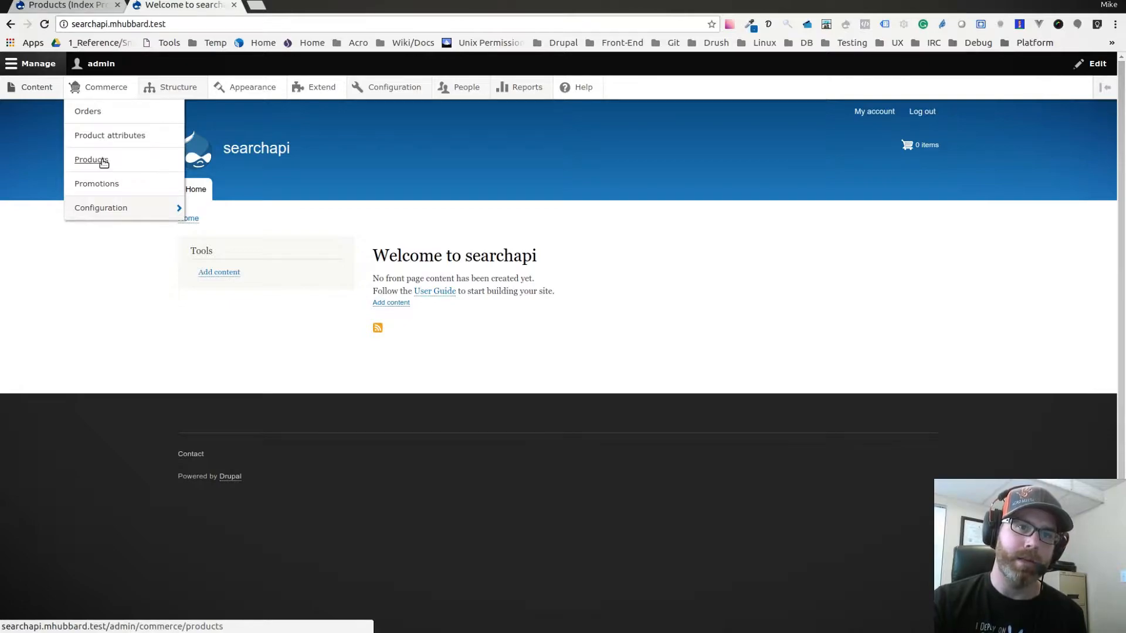
mouse_move(196, 91)
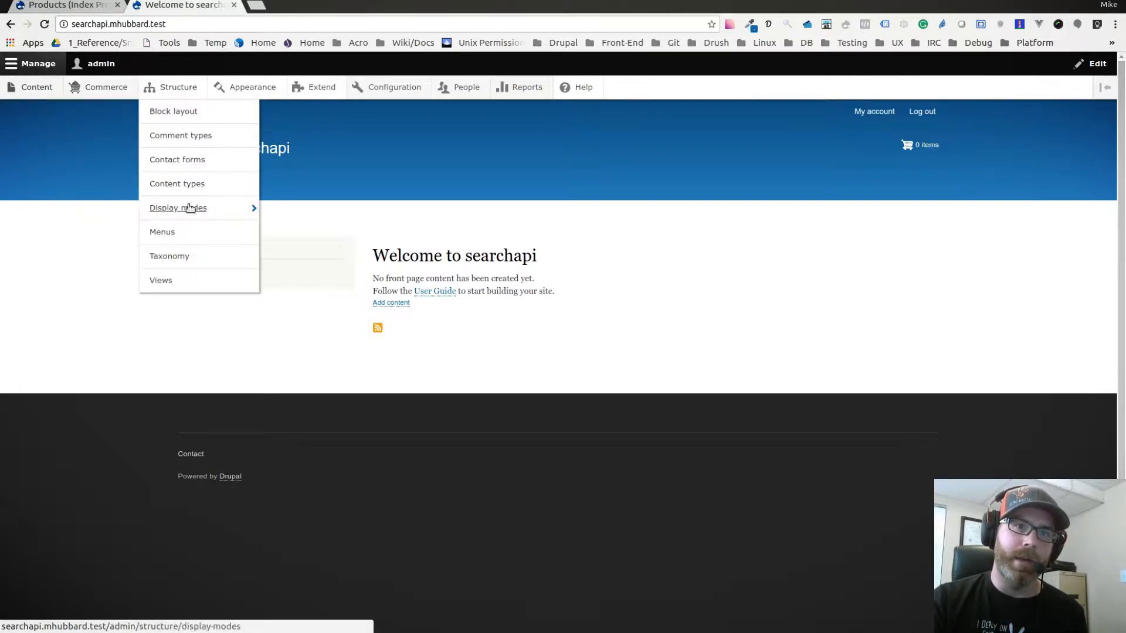
middle_click(188, 256)
click(311, 7)
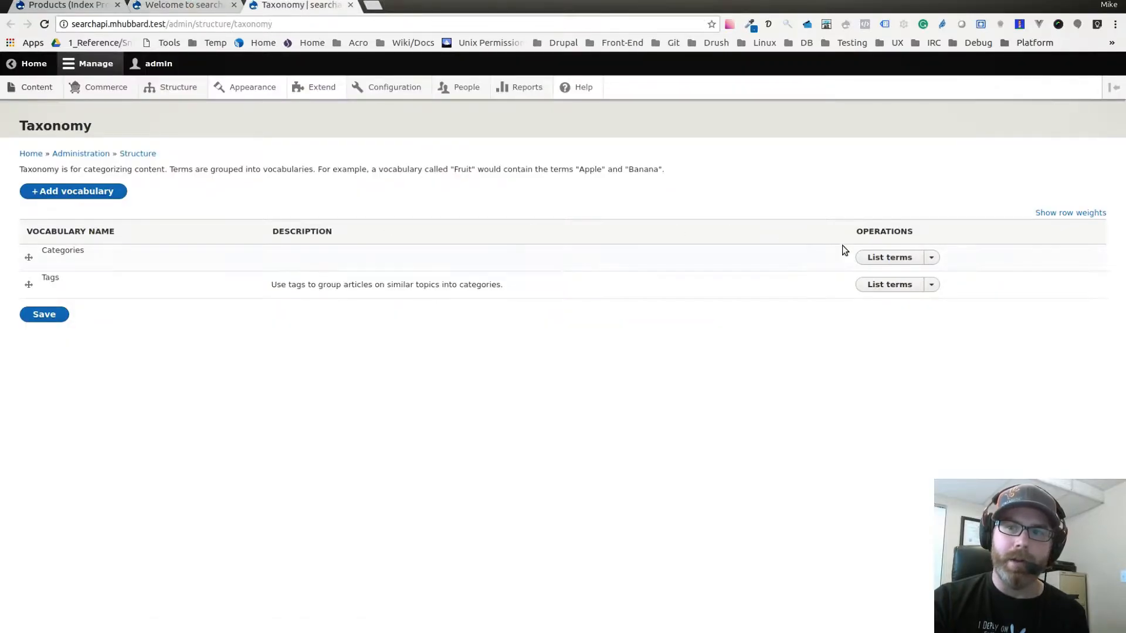
click(883, 258)
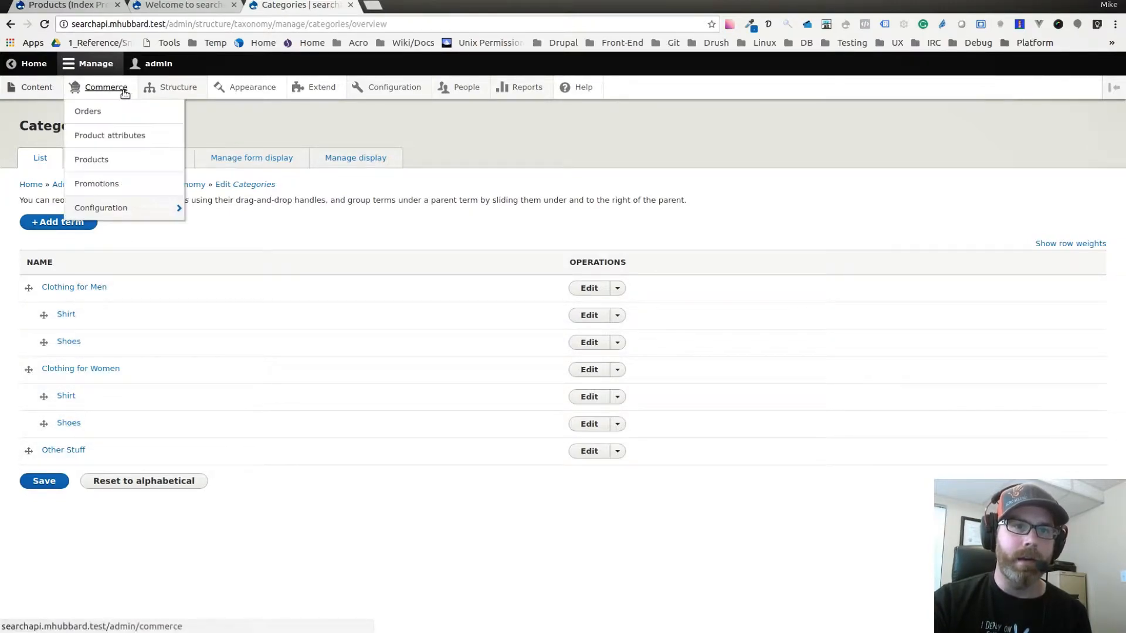
Open the Default product type's field list in the Commerce configuration and examine its Category field.
mouse_move(146, 206)
mouse_move(231, 235)
click(326, 236)
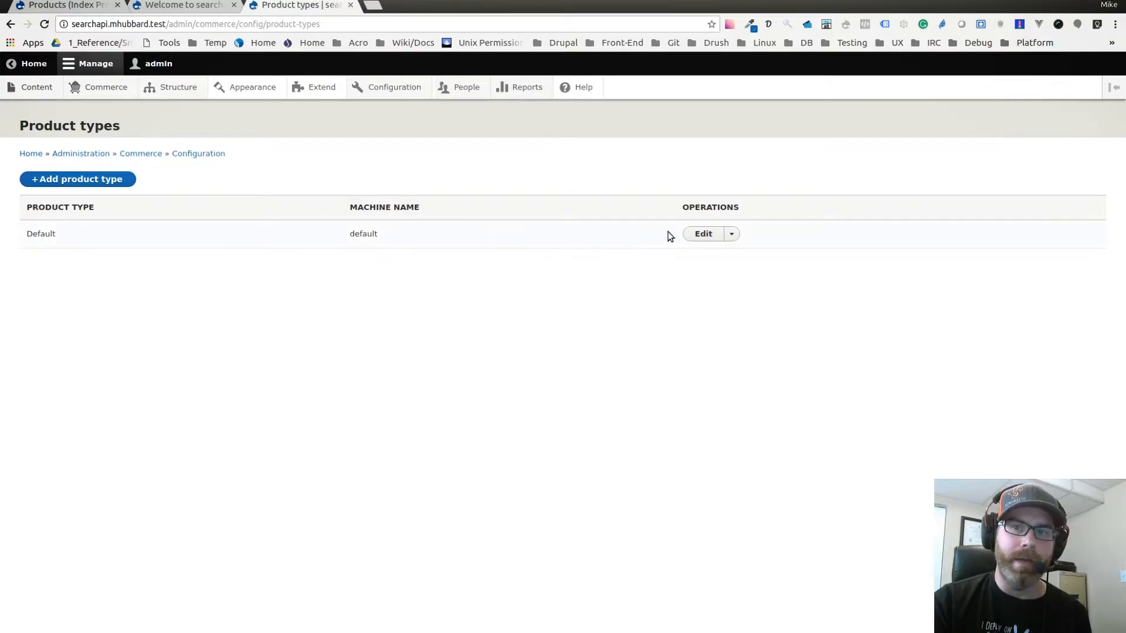
click(702, 234)
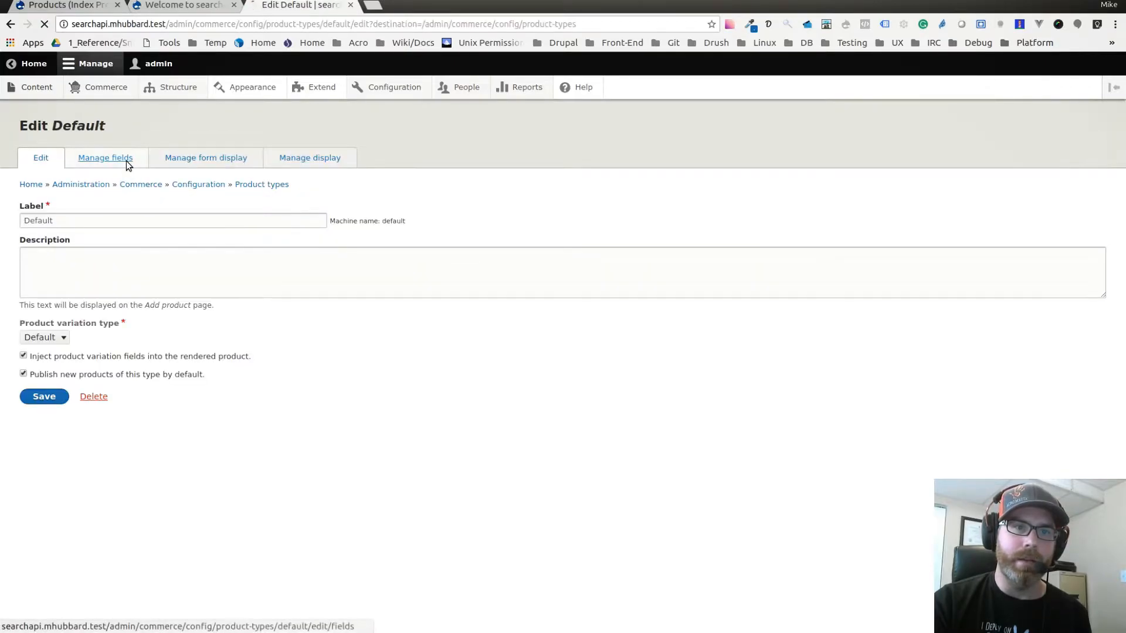
click(124, 158)
drag(27, 293, 217, 296)
click(52, 286)
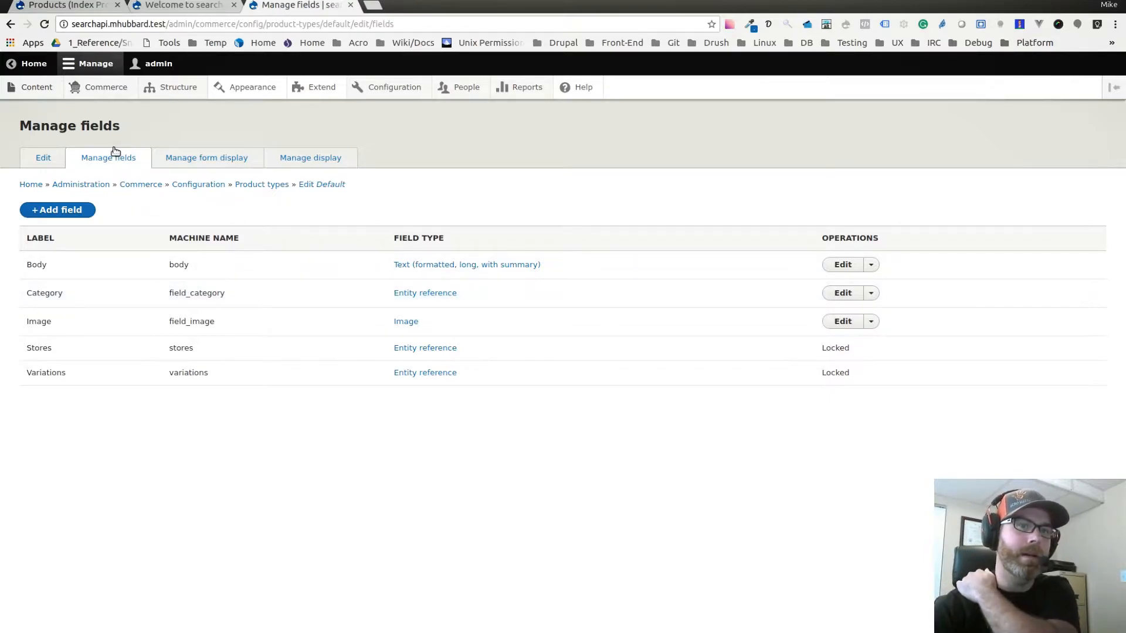
Check in the site's module list which Search modules are enabled.
mouse_move(110, 91)
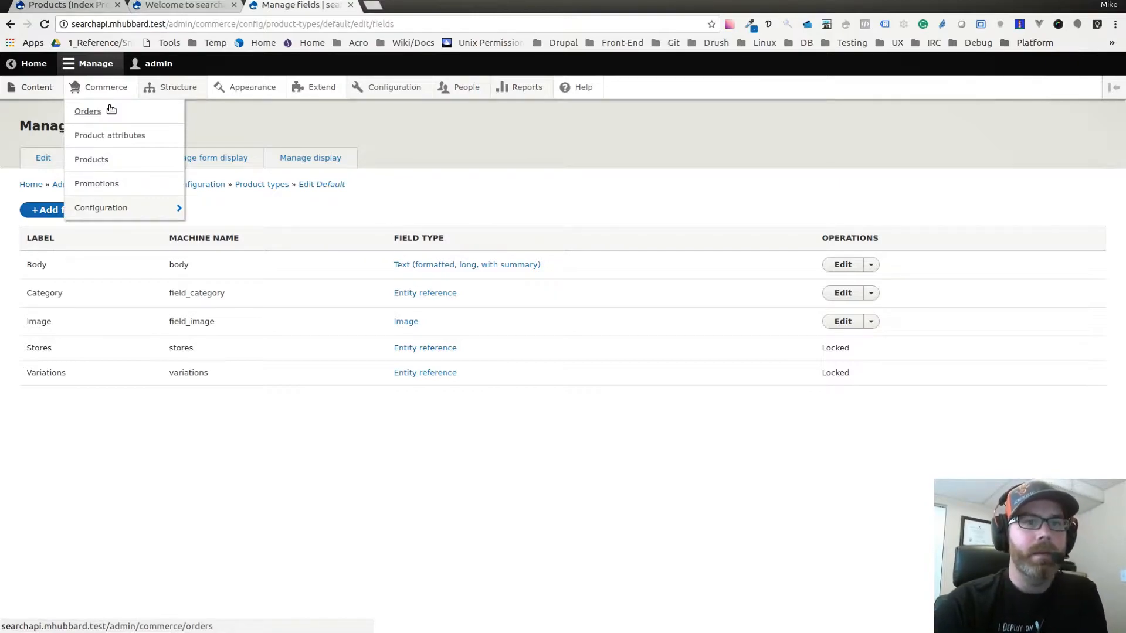
click(321, 87)
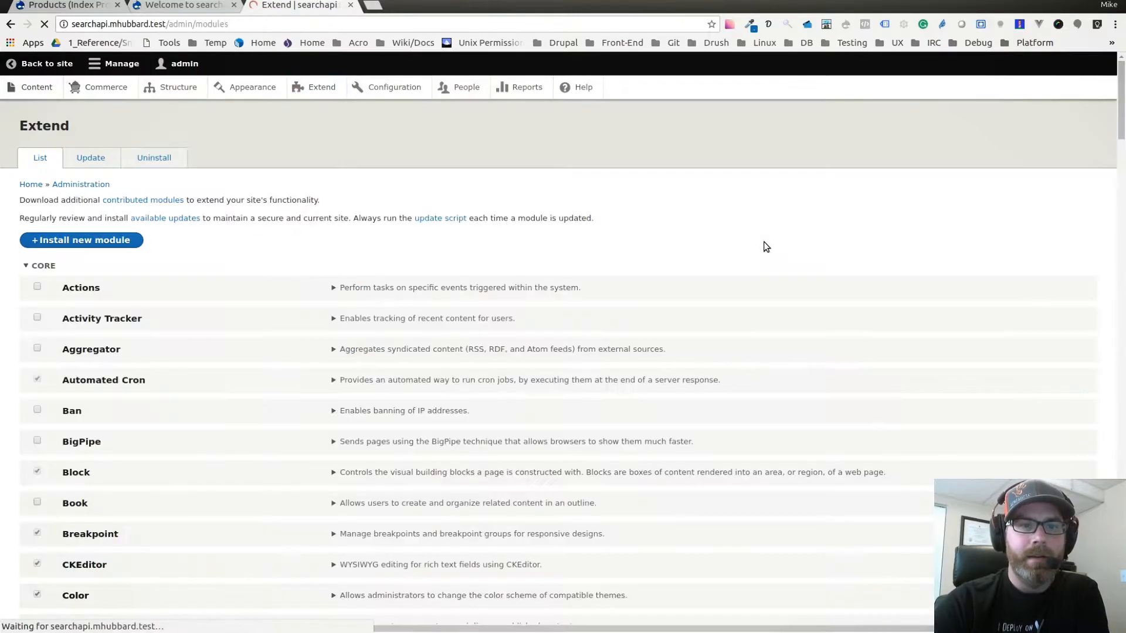
drag(1120, 100, 1052, 526)
scroll(62, 202, down, 5)
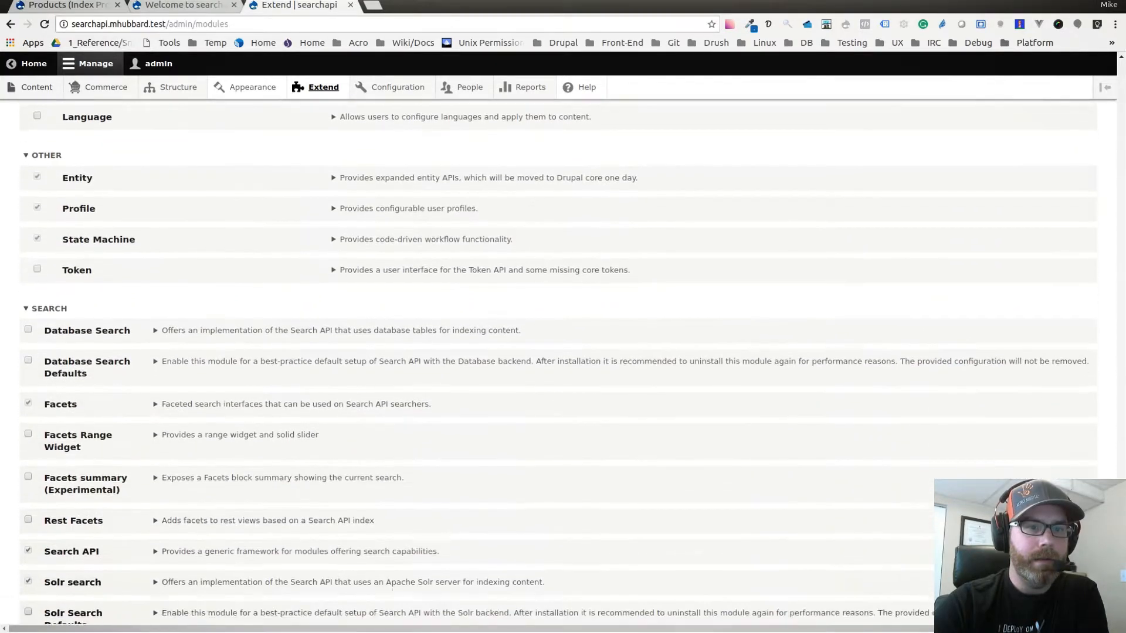
scroll(63, 202, down, 1)
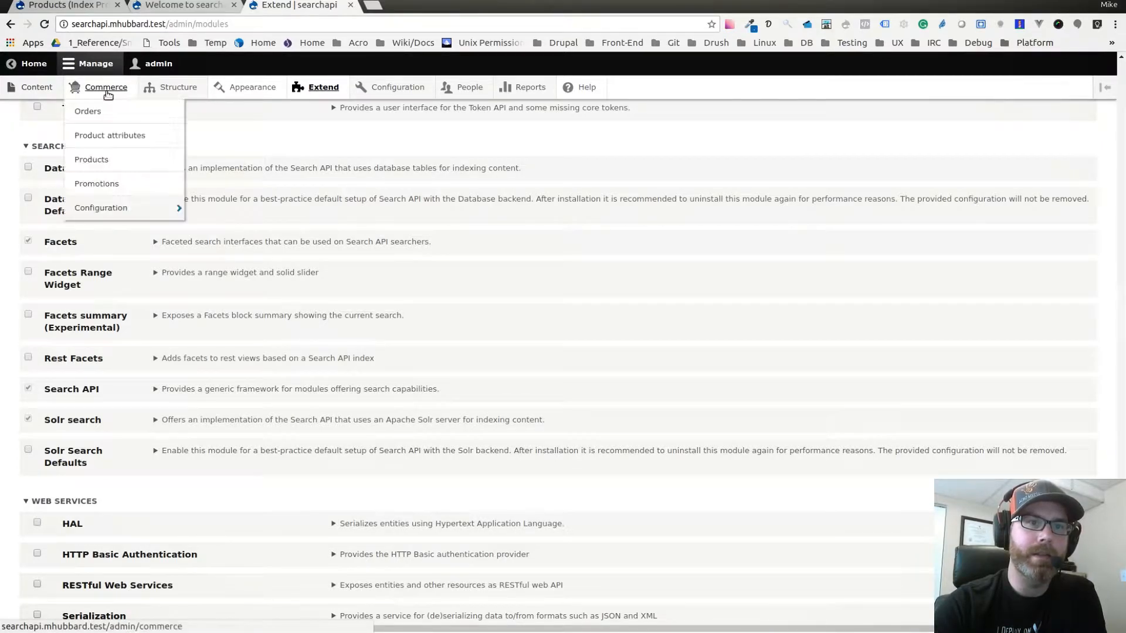
Look through the list of existing Commerce products.
click(101, 158)
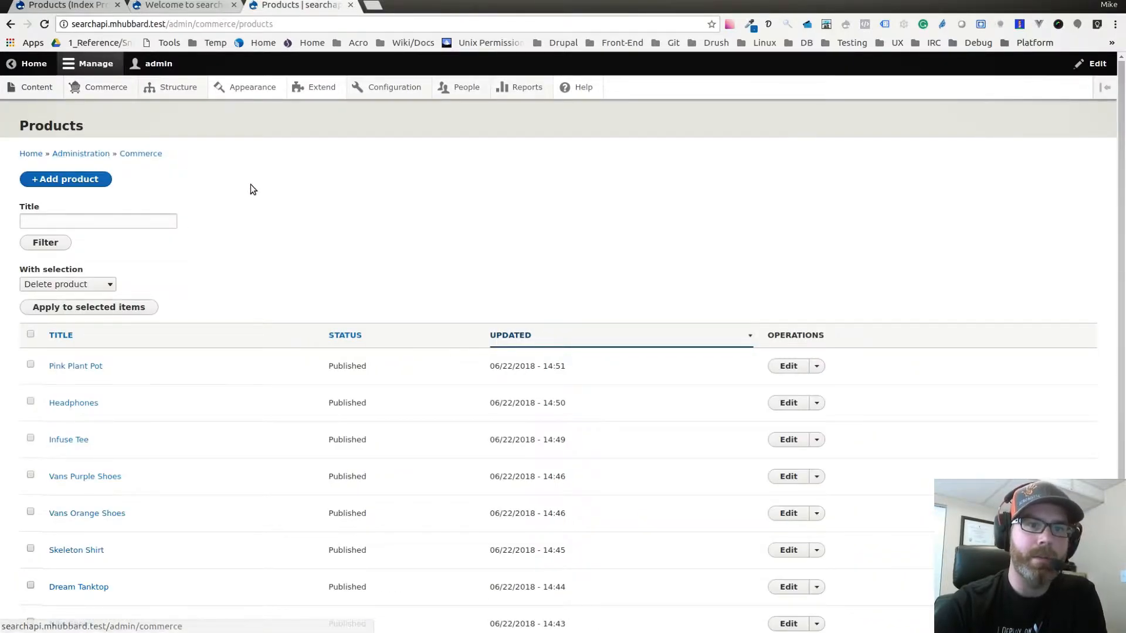
scroll(248, 186, down, 3)
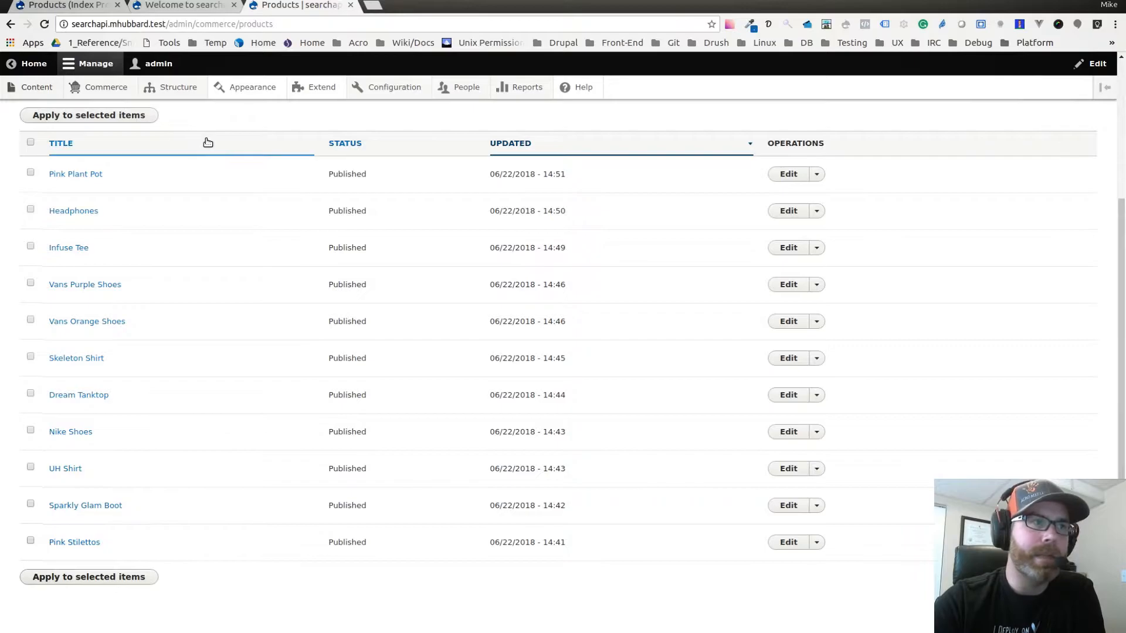
Start a new search server in the Search API configuration and name it Products.
mouse_move(390, 92)
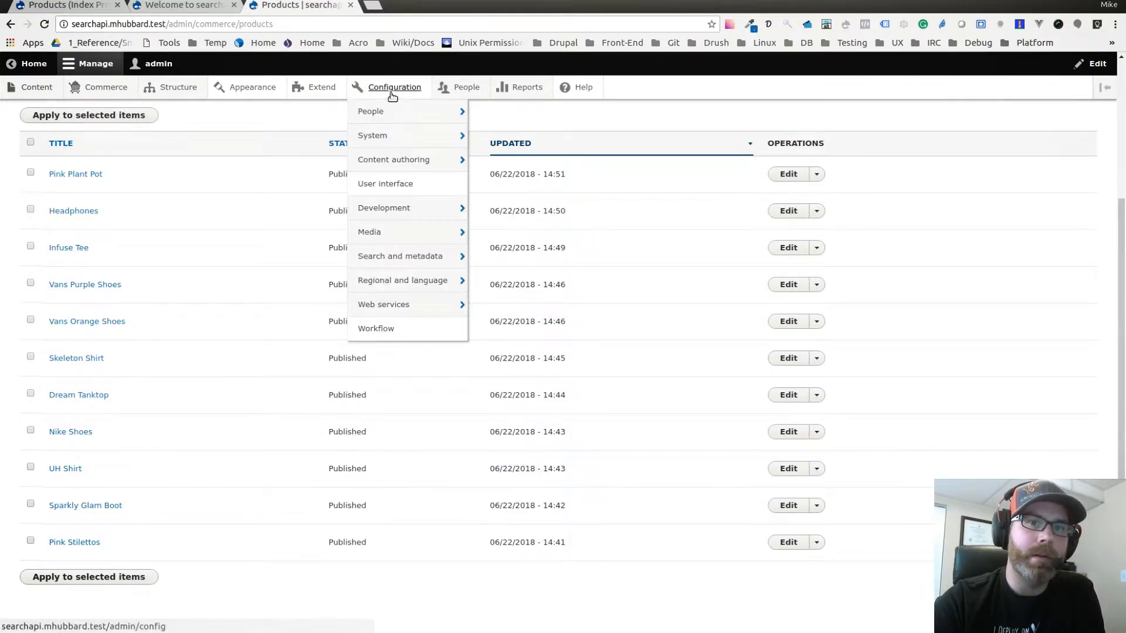
mouse_move(399, 241)
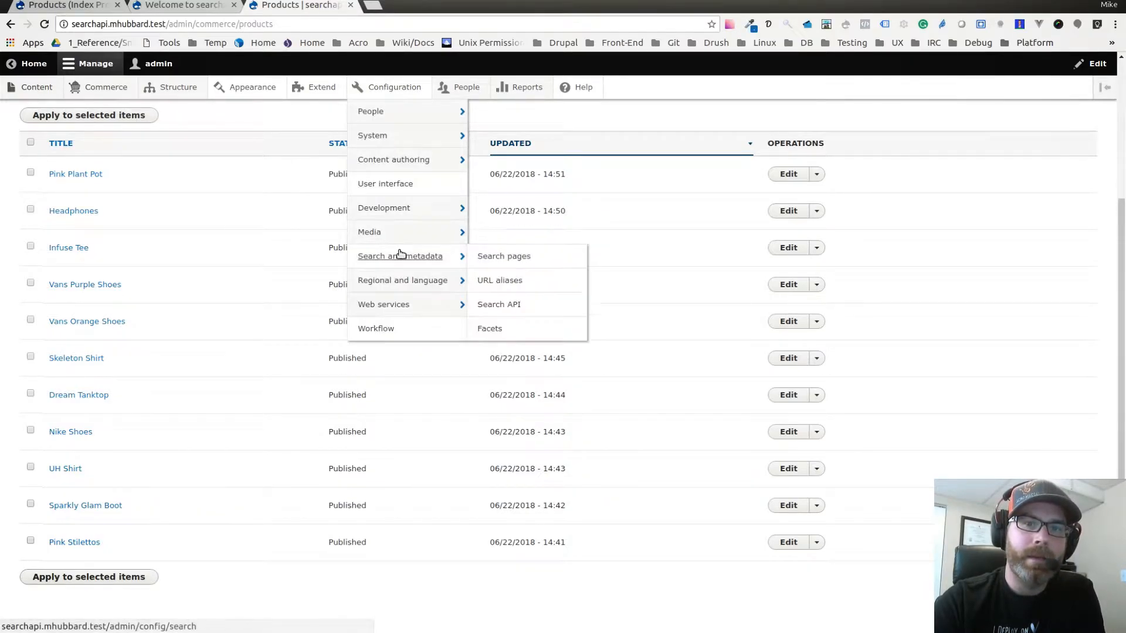
click(503, 305)
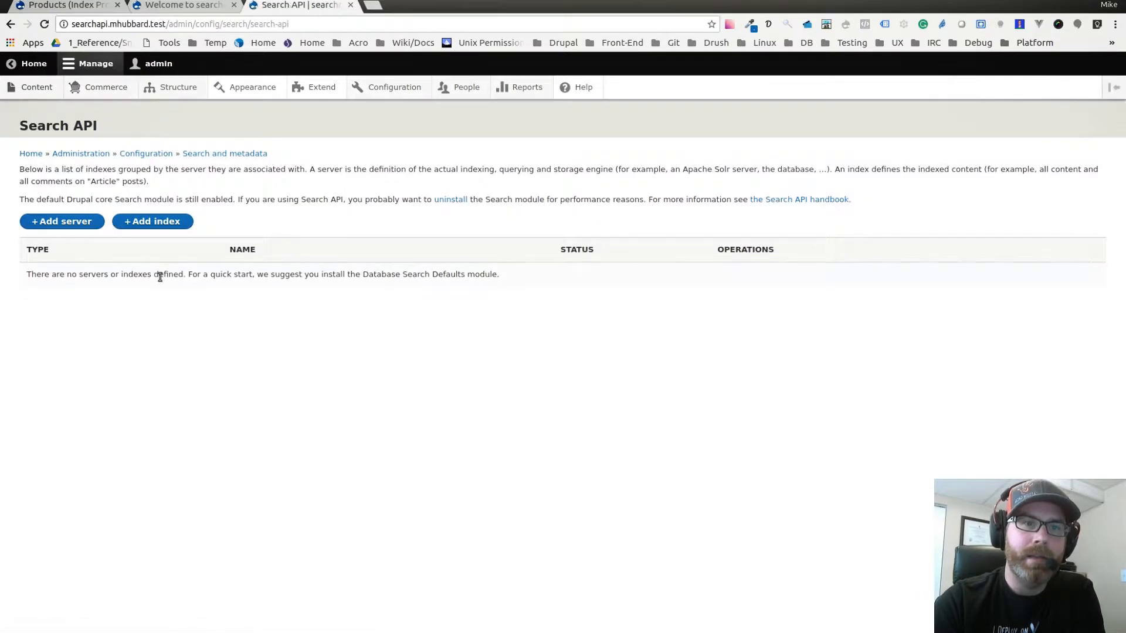
click(58, 222)
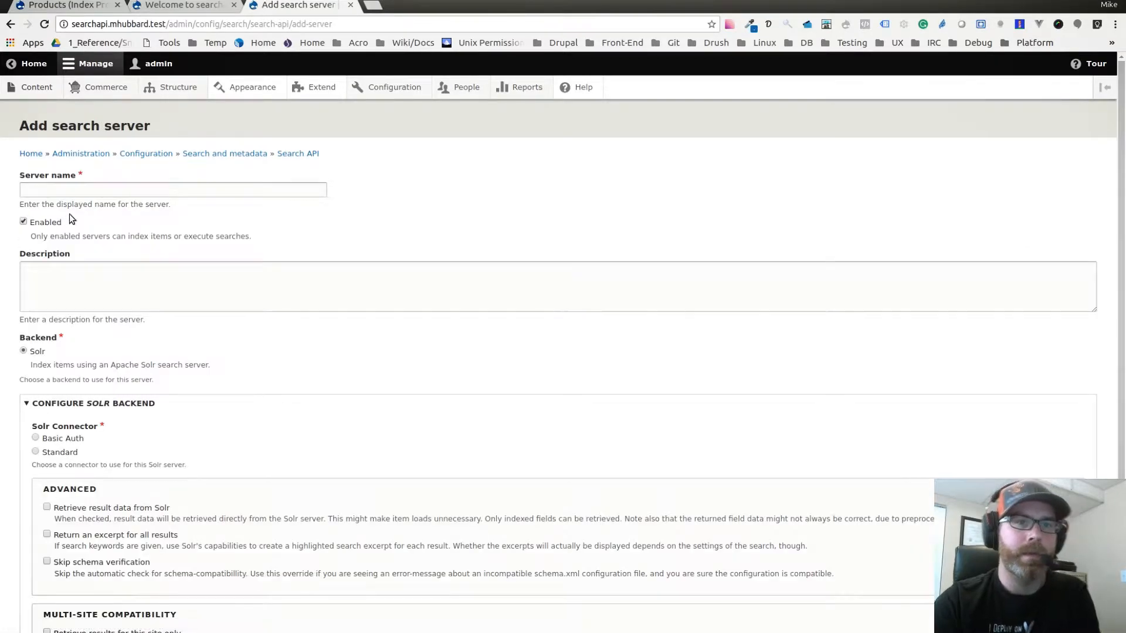
click(76, 192)
text(Product)
text(s)
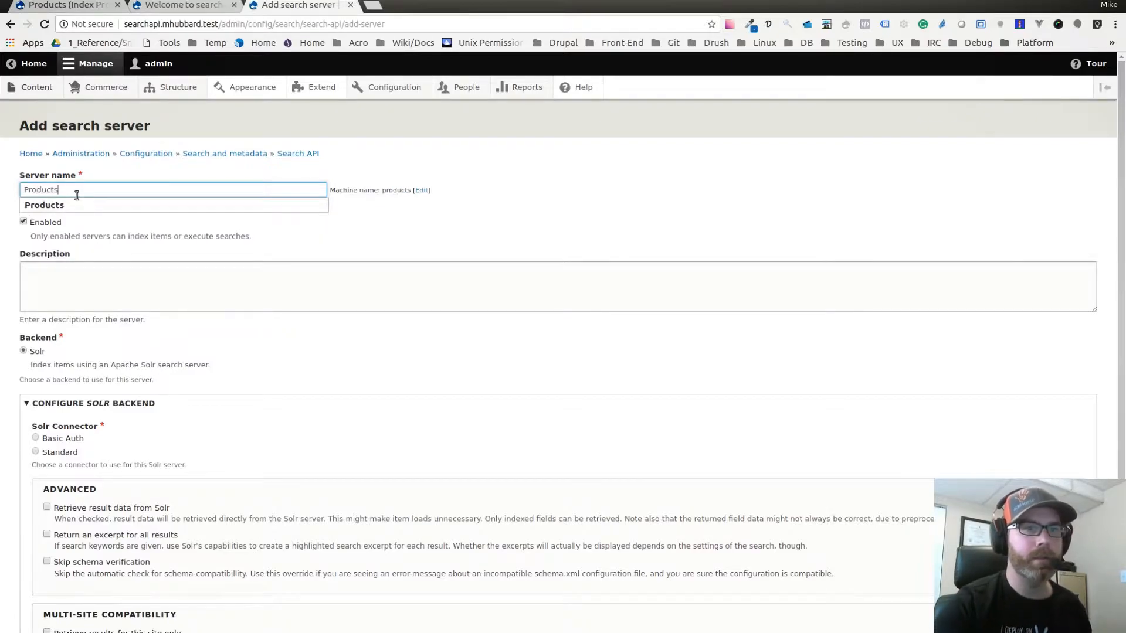
click(359, 193)
Choose the Standard Solr connector for the server and set its Solr core to searchapi.
scroll(223, 257, down, 3)
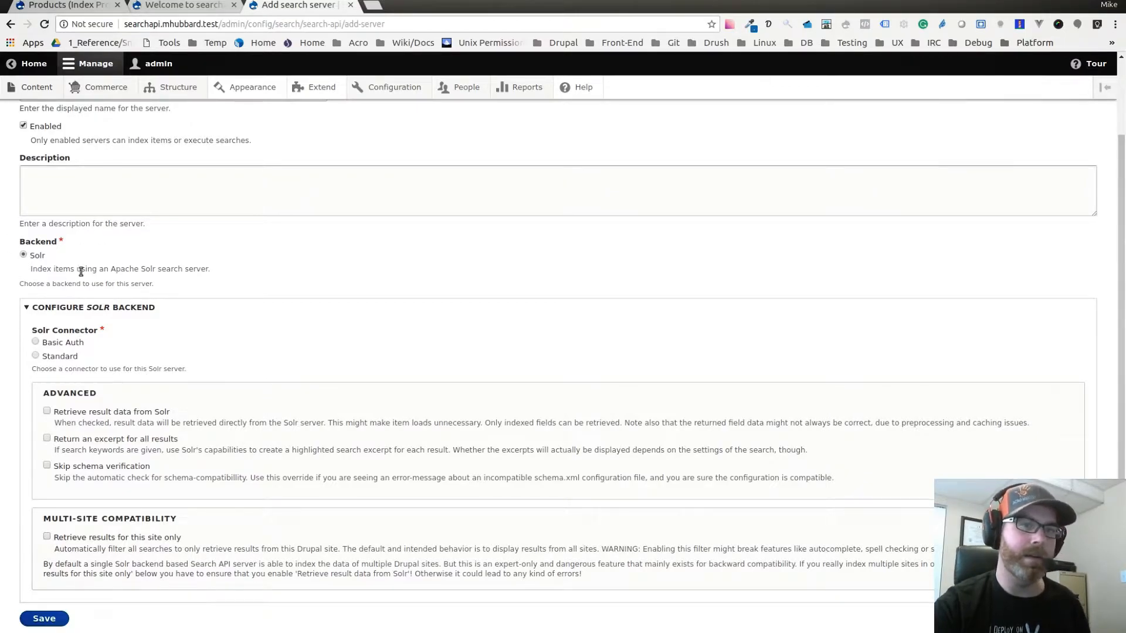
scroll(164, 258, down, 2)
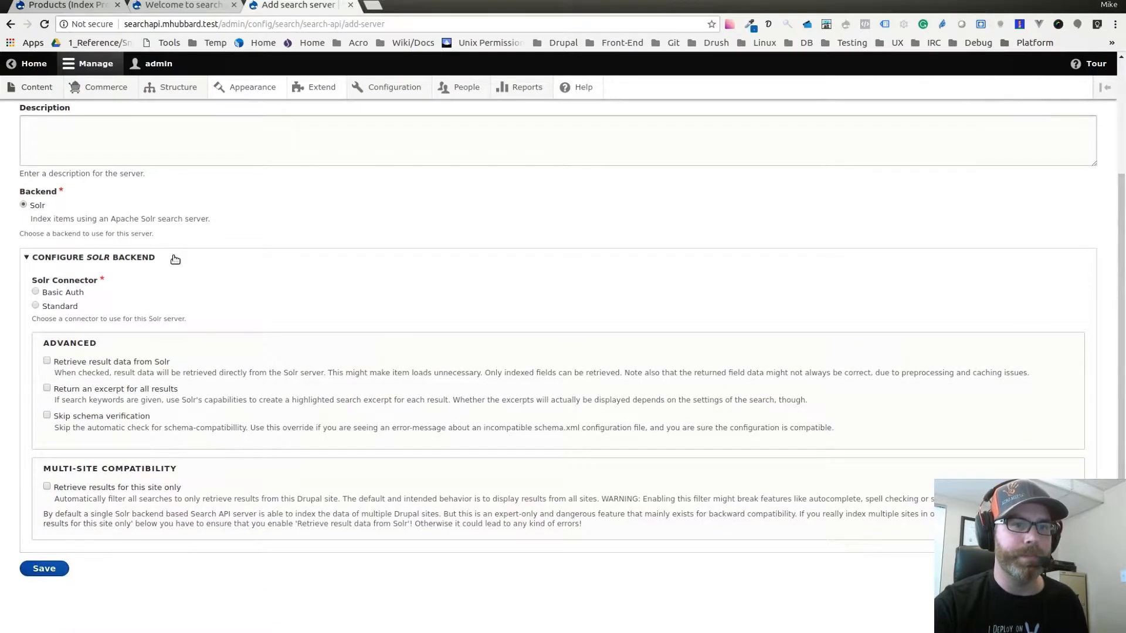
click(52, 307)
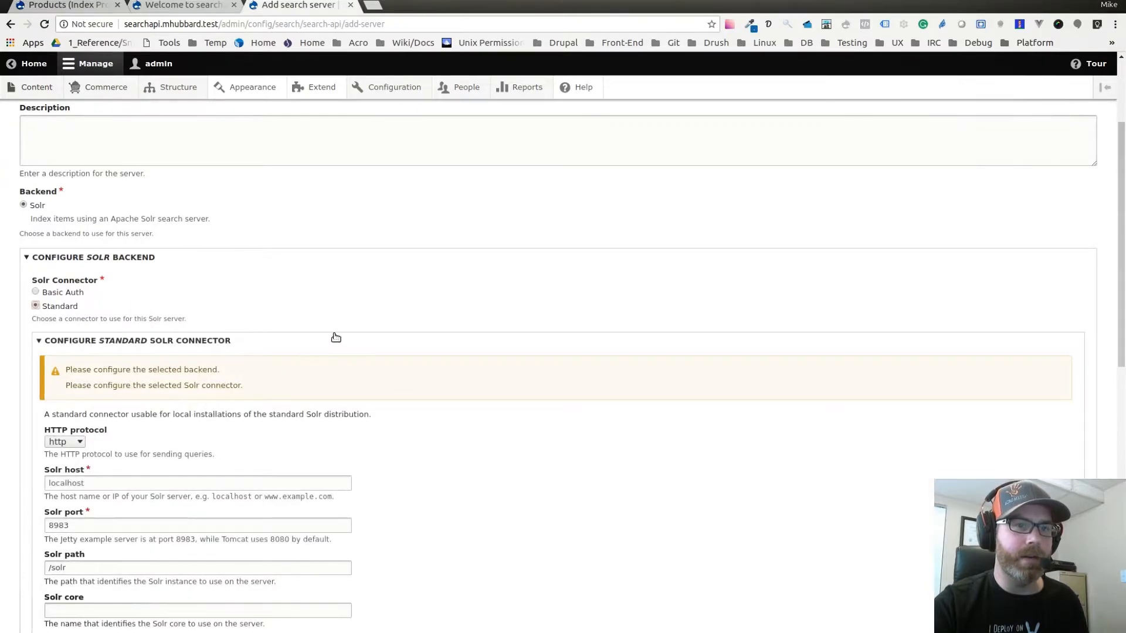
scroll(332, 331, down, 5)
scroll(326, 317, down, 3)
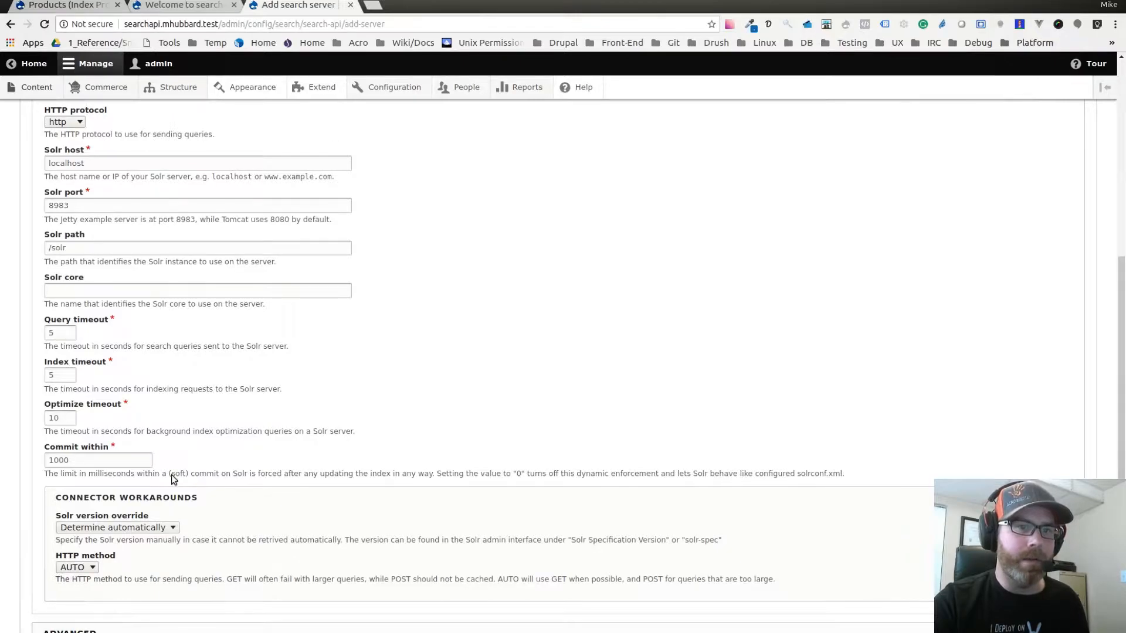
scroll(373, 480, up, 2)
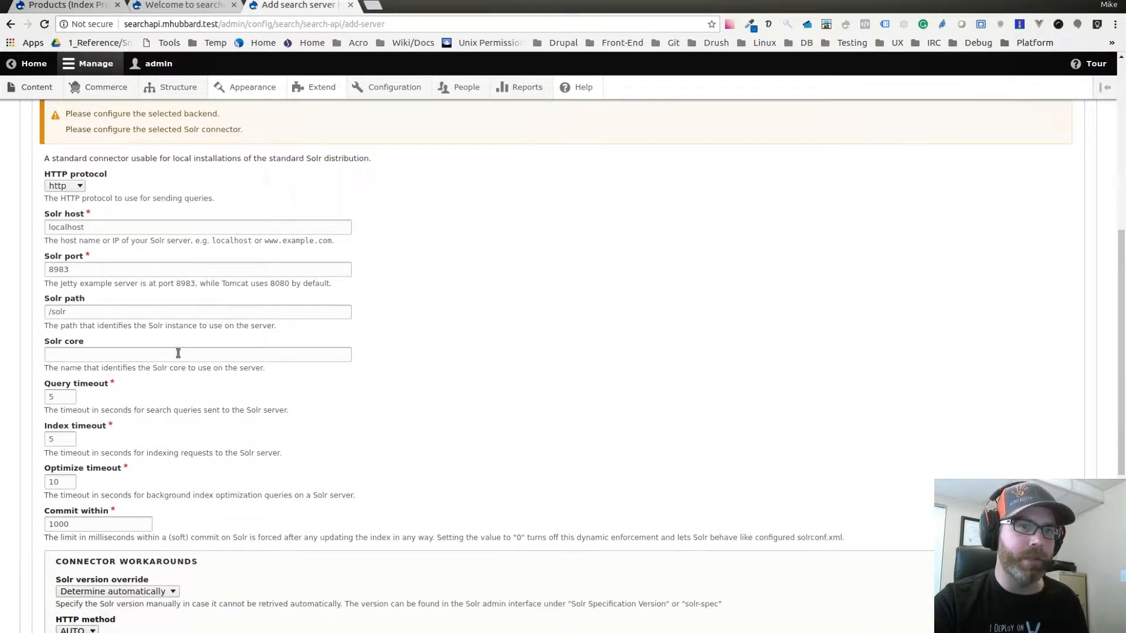
click(82, 356)
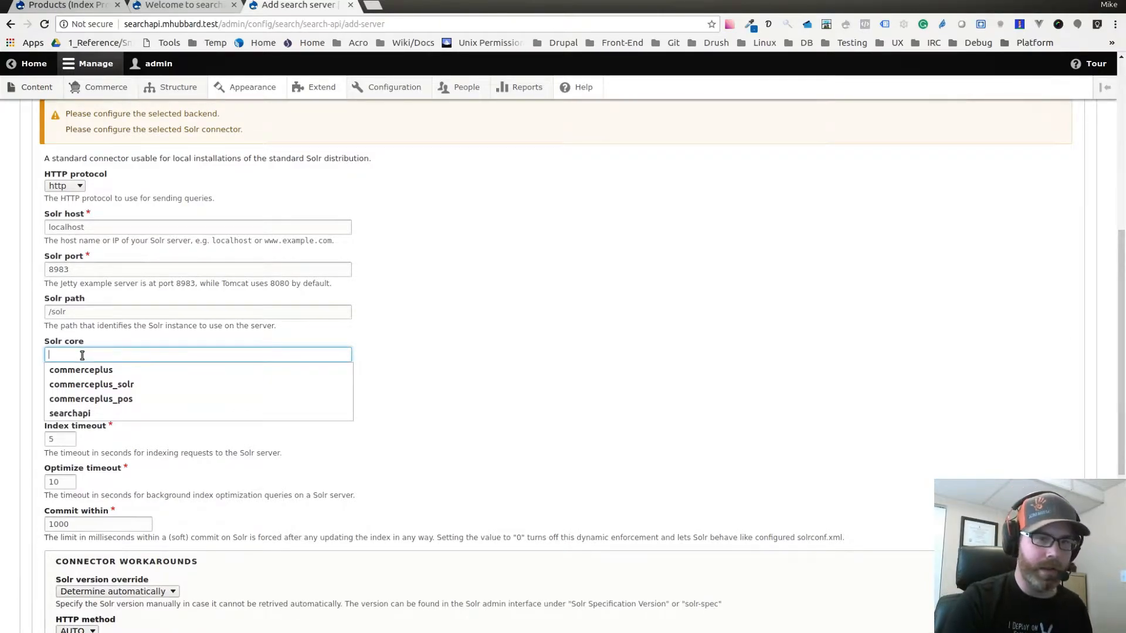
text(searchapi)
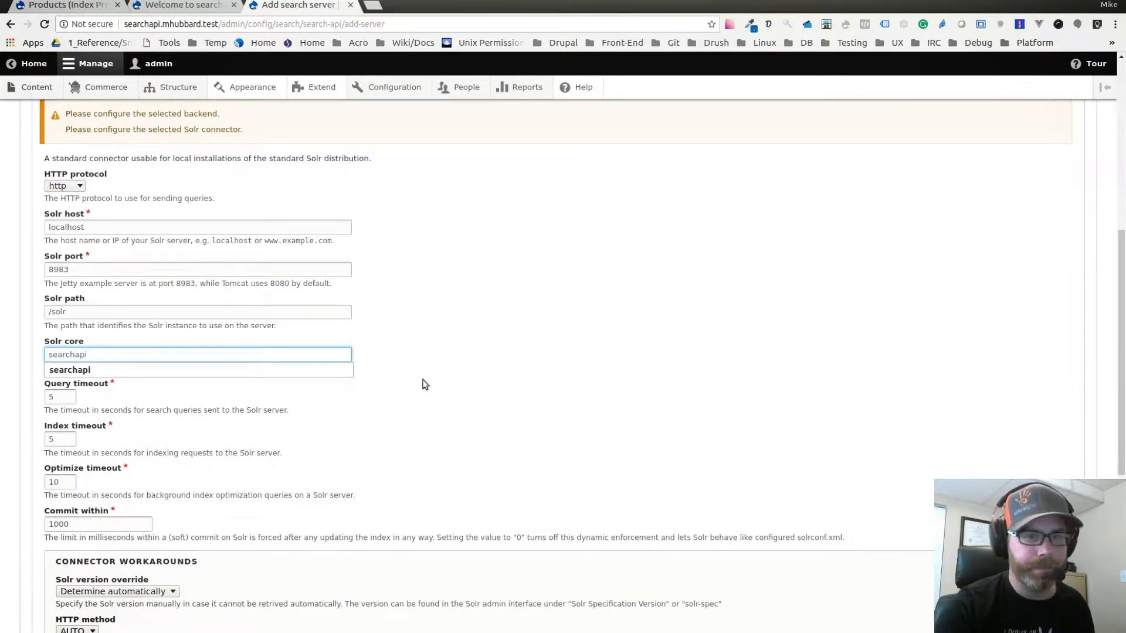
click(494, 361)
Enable retrieving result data from Solr in the advanced backend options and save the server.
scroll(494, 360, down, 3)
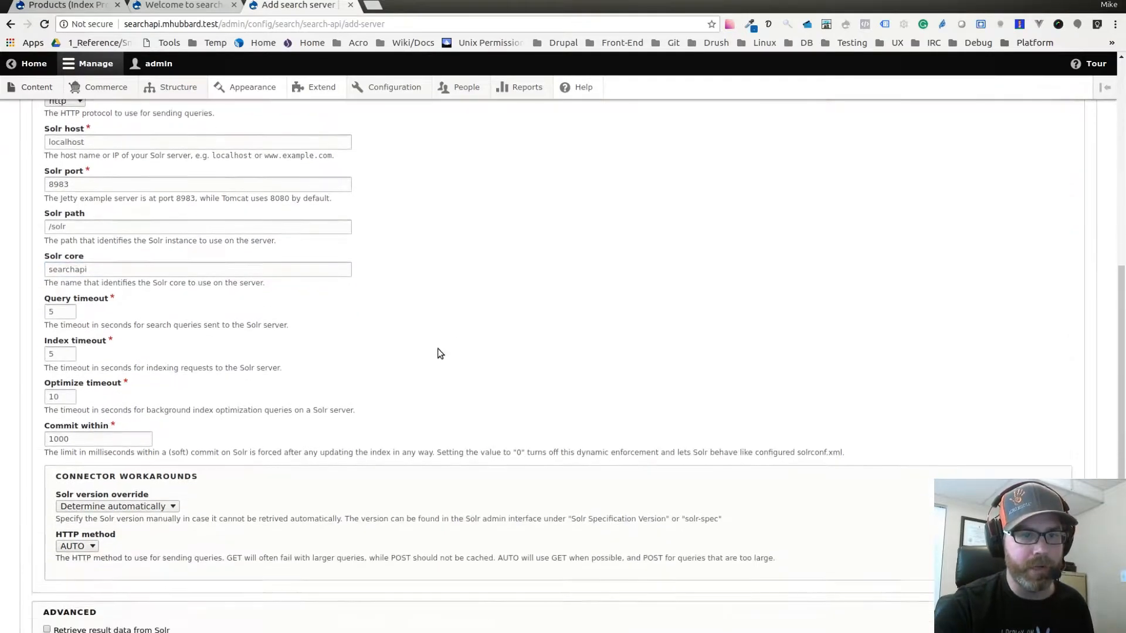
scroll(221, 303, down, 3)
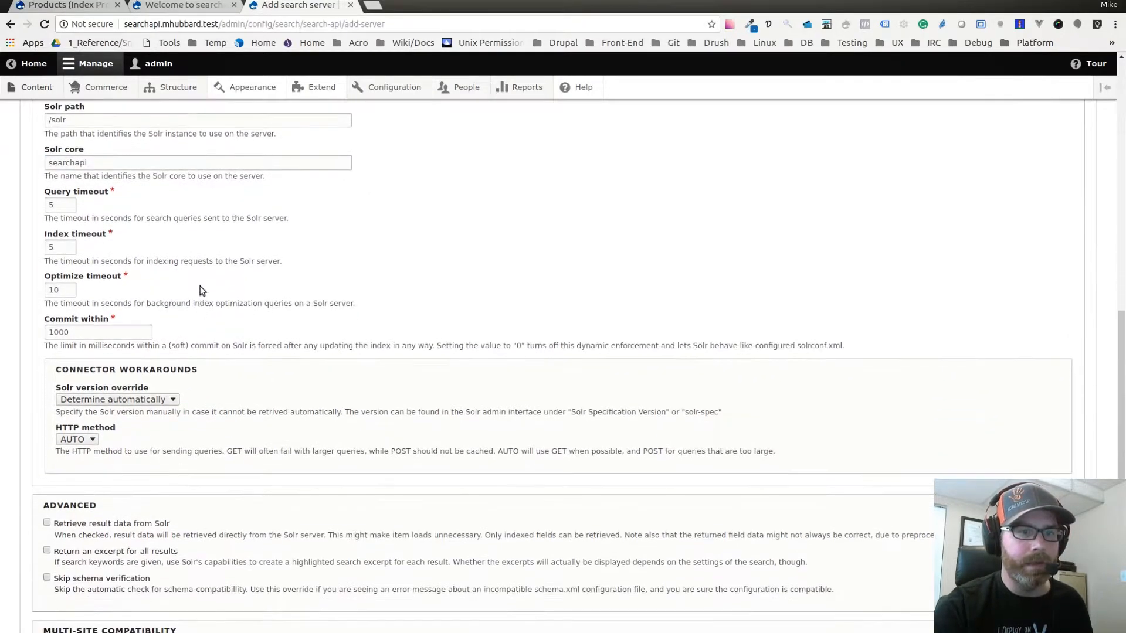
scroll(133, 304, down, 3)
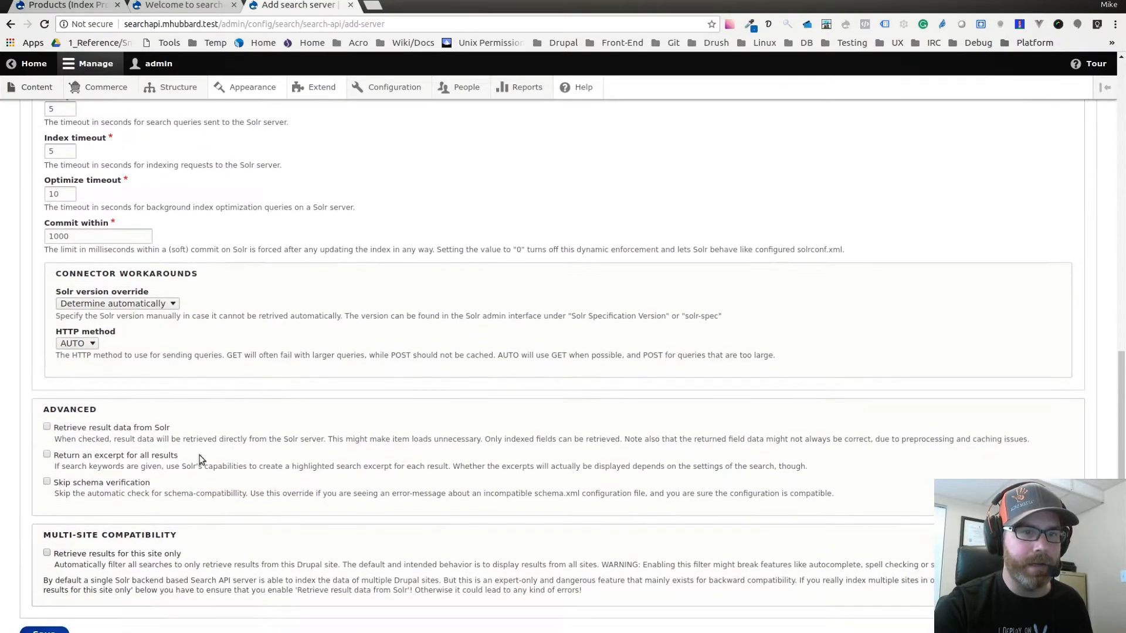
scroll(250, 311, down, 1)
scroll(250, 311, down, 1)
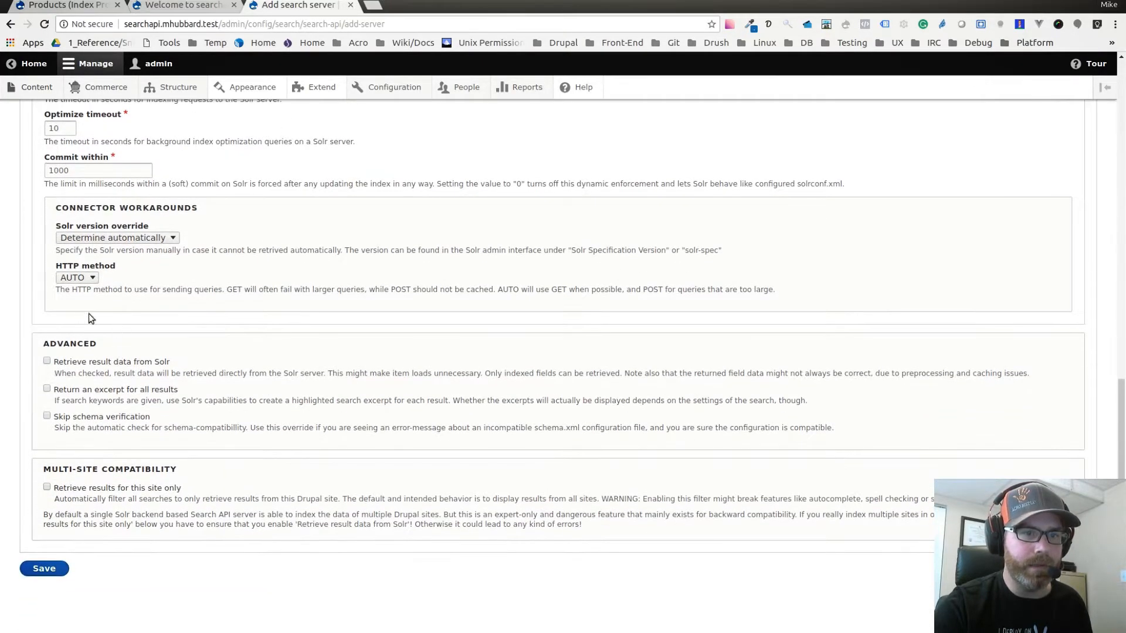
click(97, 366)
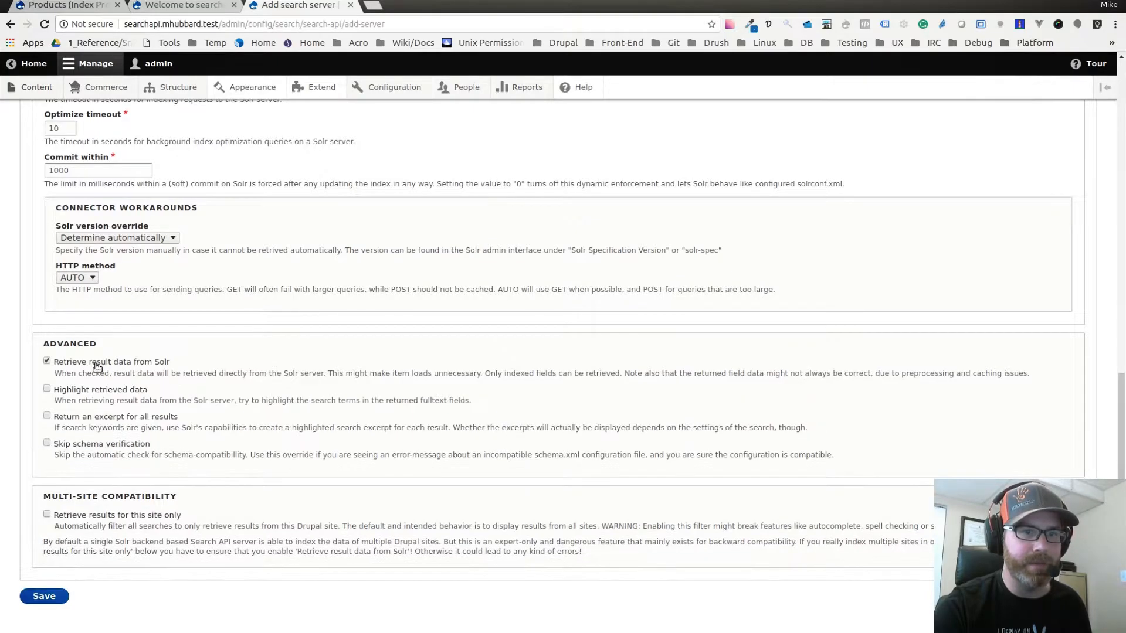
scroll(176, 390, down, 1)
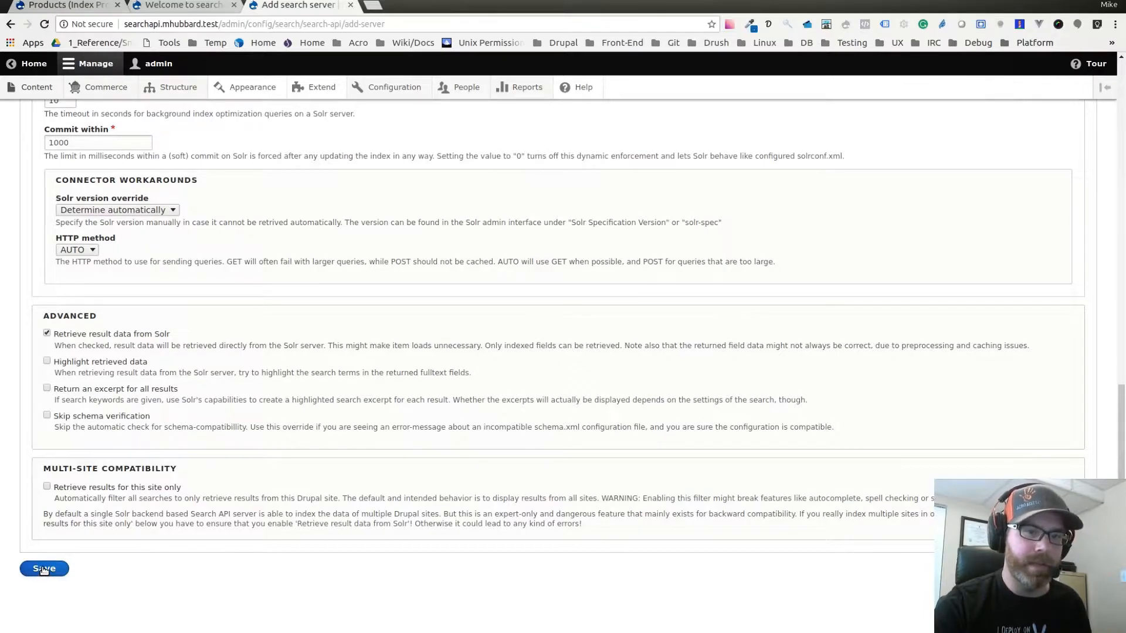
click(43, 570)
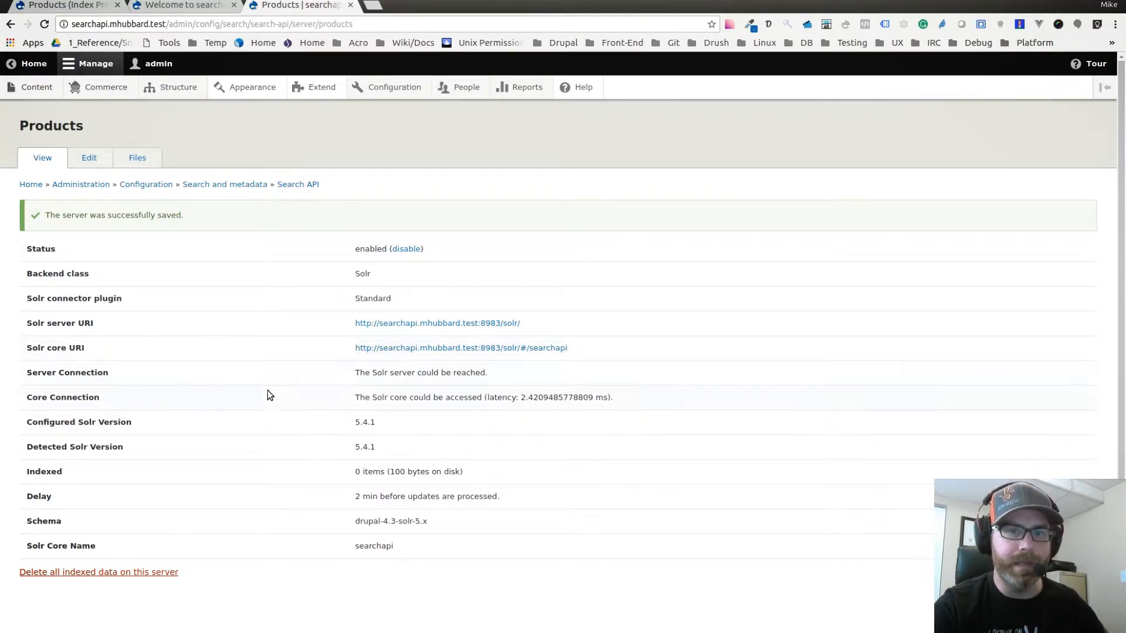
Check the Solr server connection status, then start a new search index in Search API and name it Products.
drag(356, 374, 488, 379)
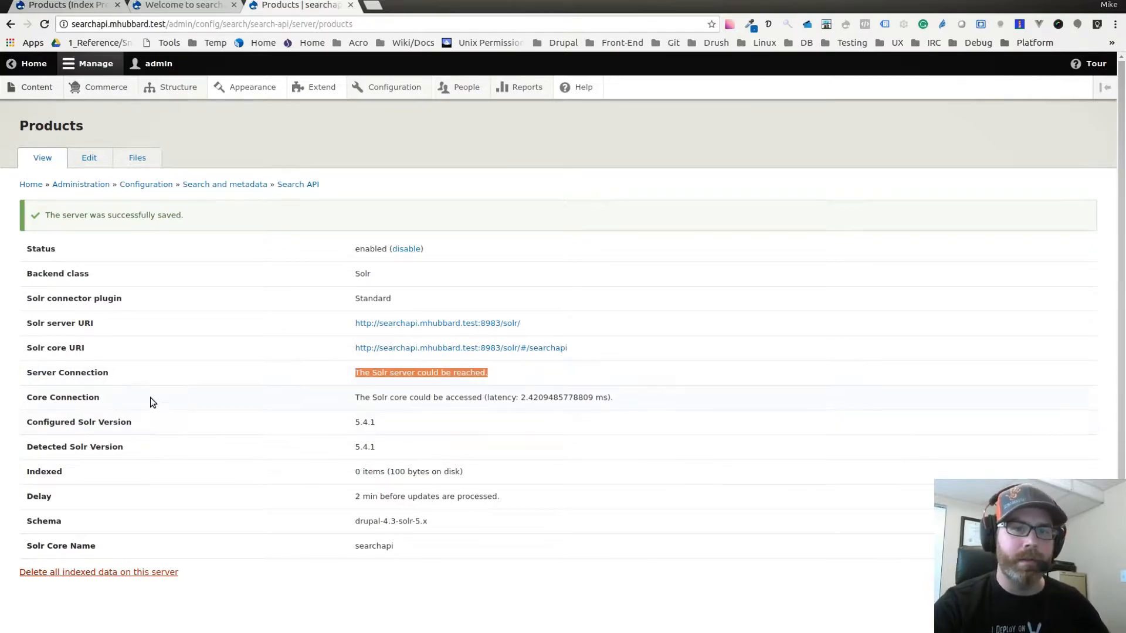
click(296, 189)
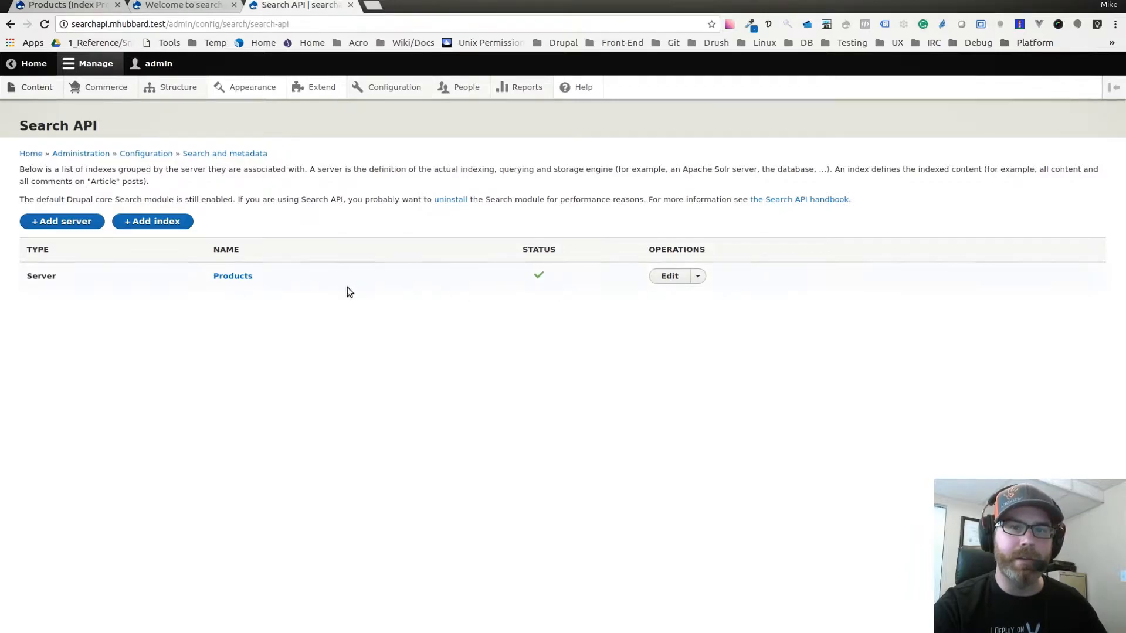
click(163, 226)
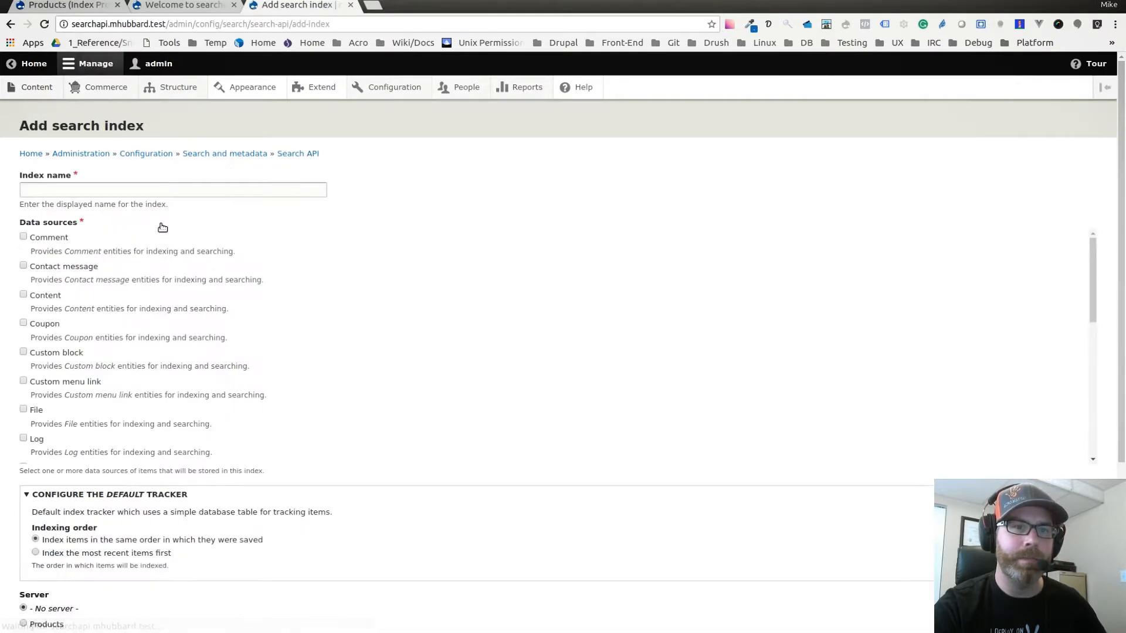
click(135, 192)
text(Products)
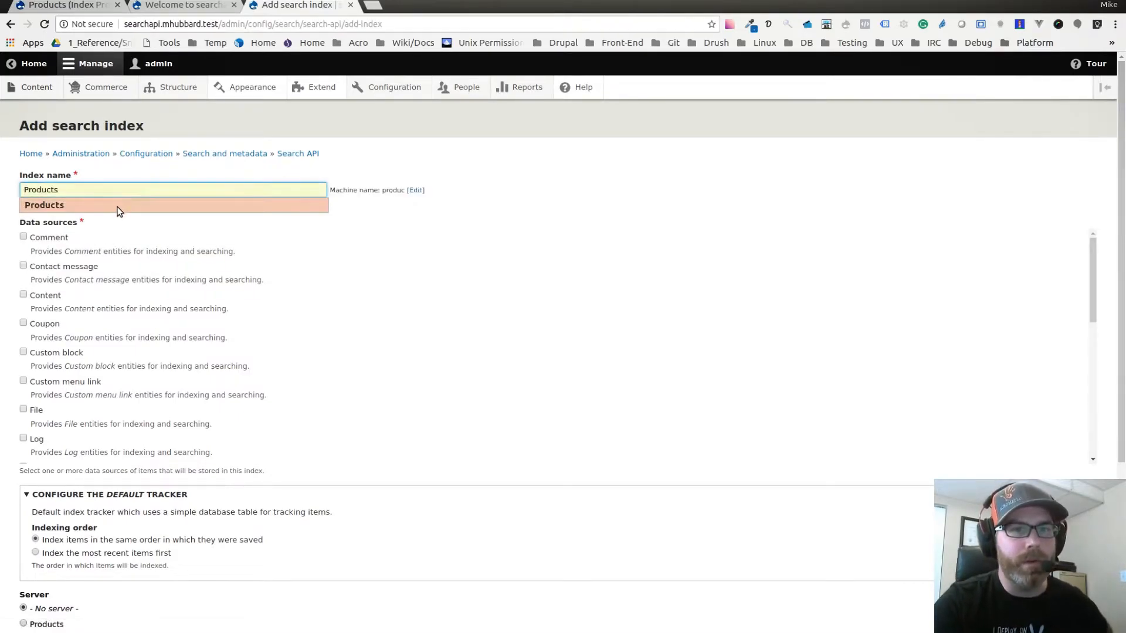
click(117, 206)
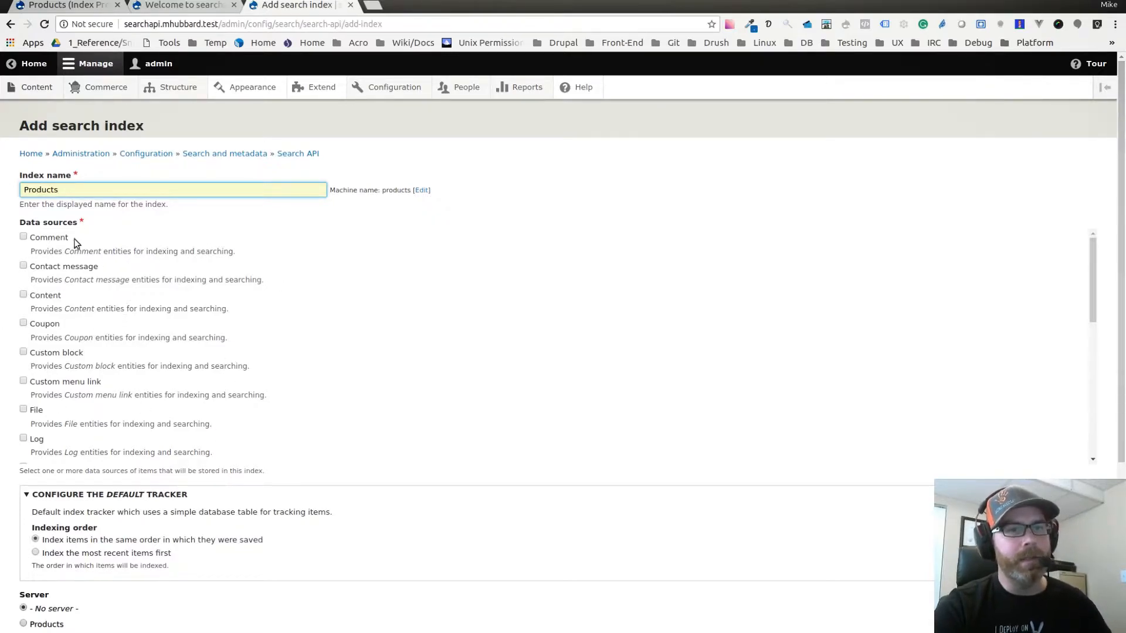
Select Product as the data source for the index.
scroll(65, 300, down, 3)
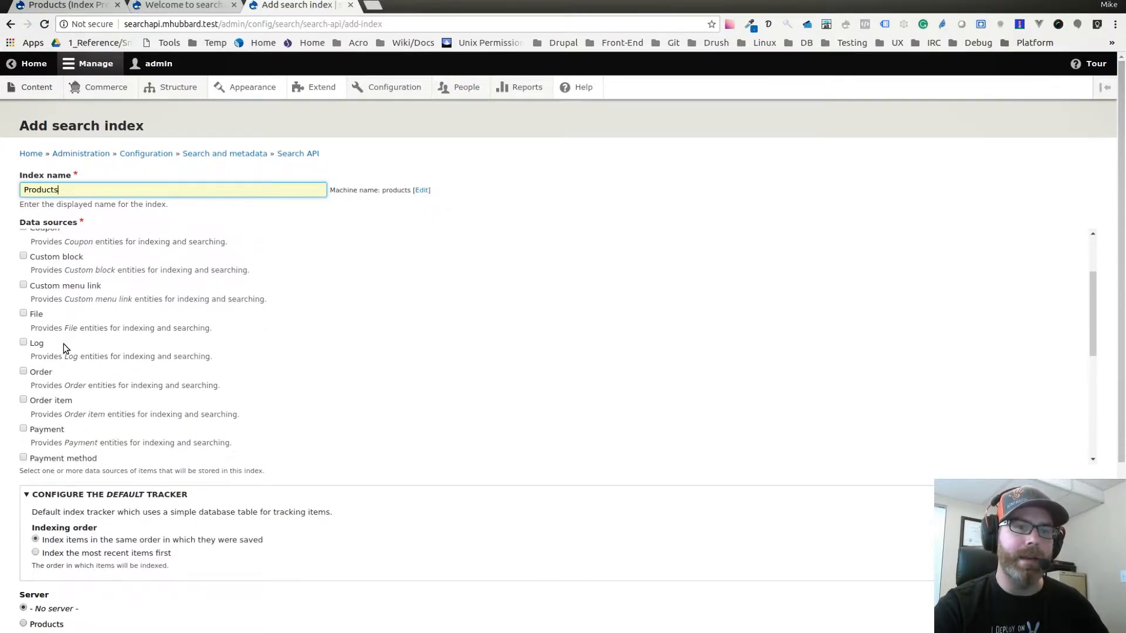
scroll(64, 346, down, 4)
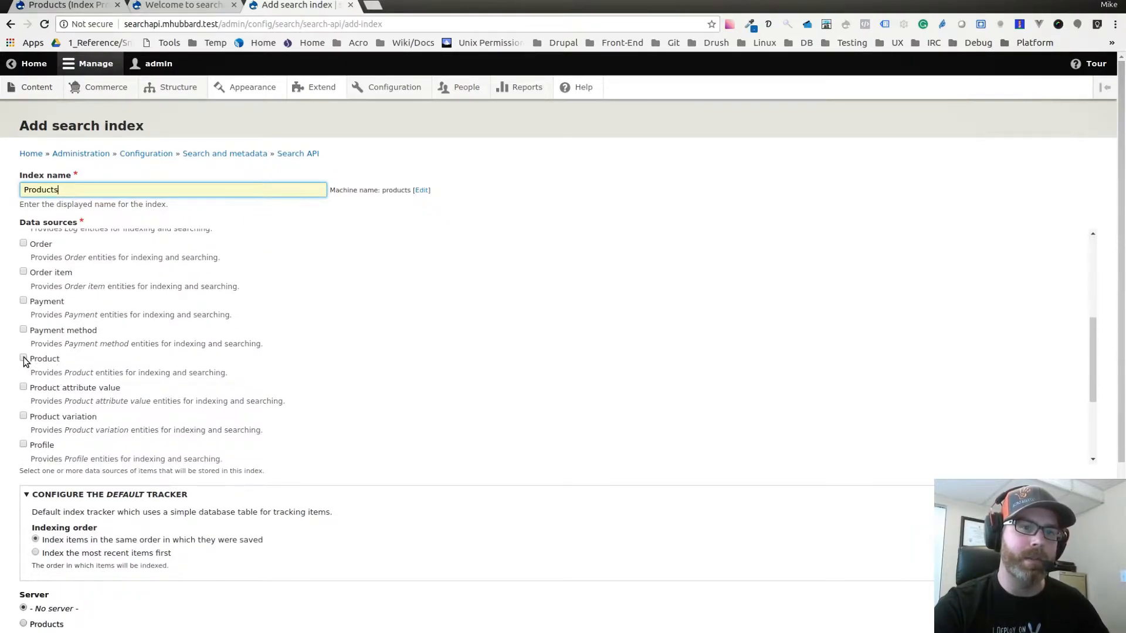
click(24, 359)
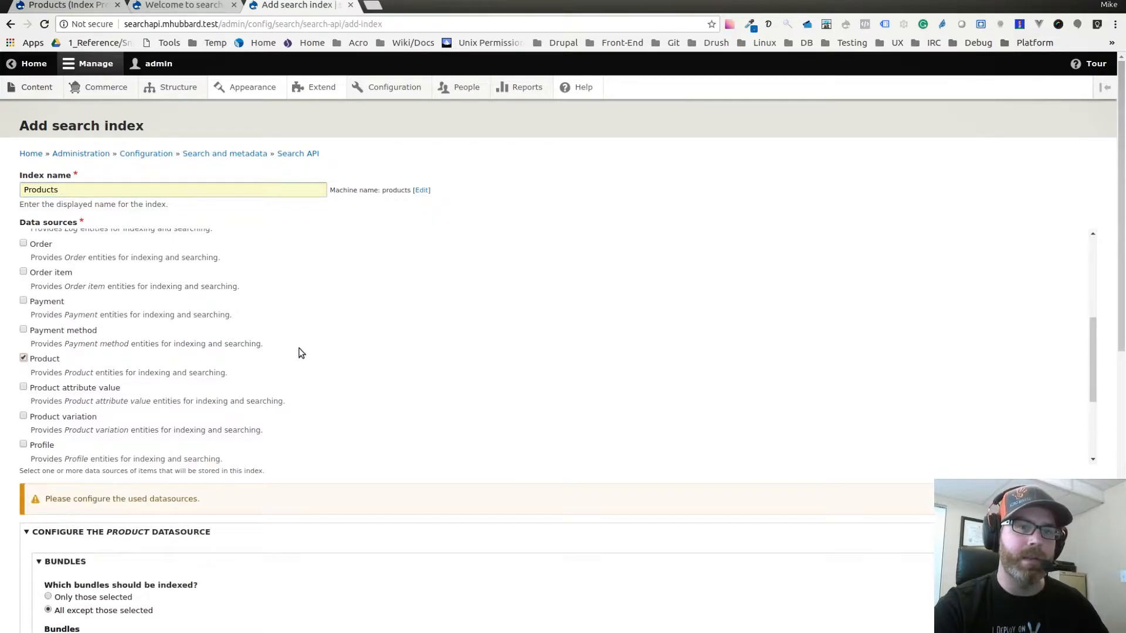
Review the Product datasource and tracker settings, and assign the index to the Products server.
scroll(300, 352, down, 1)
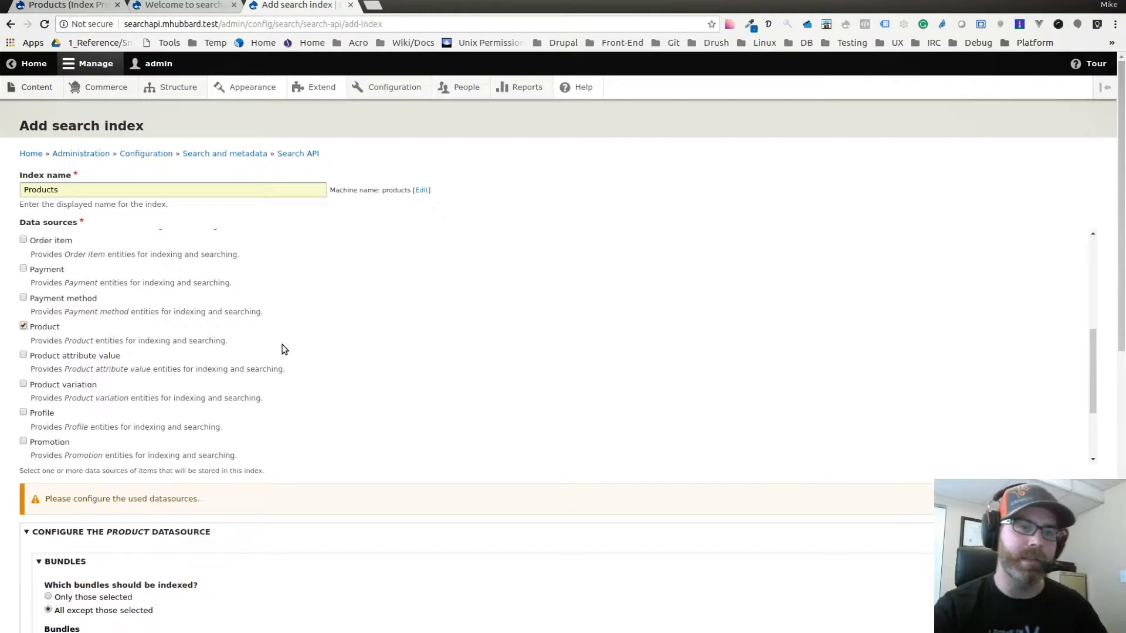
scroll(367, 339, down, 2)
scroll(168, 393, down, 5)
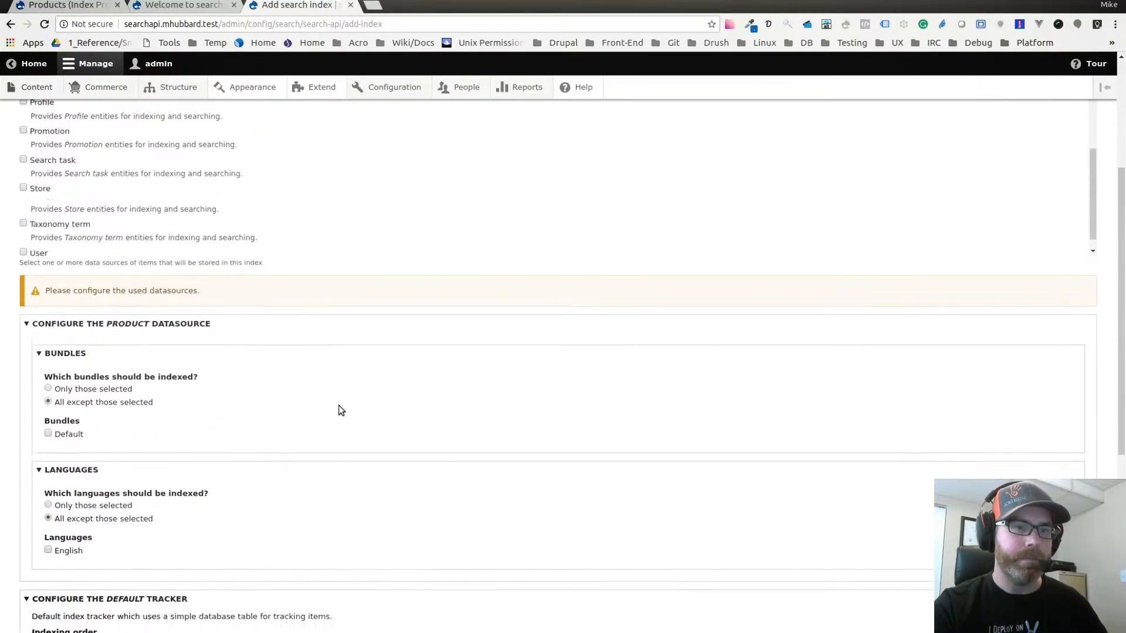
scroll(304, 354, down, 3)
scroll(294, 308, down, 1)
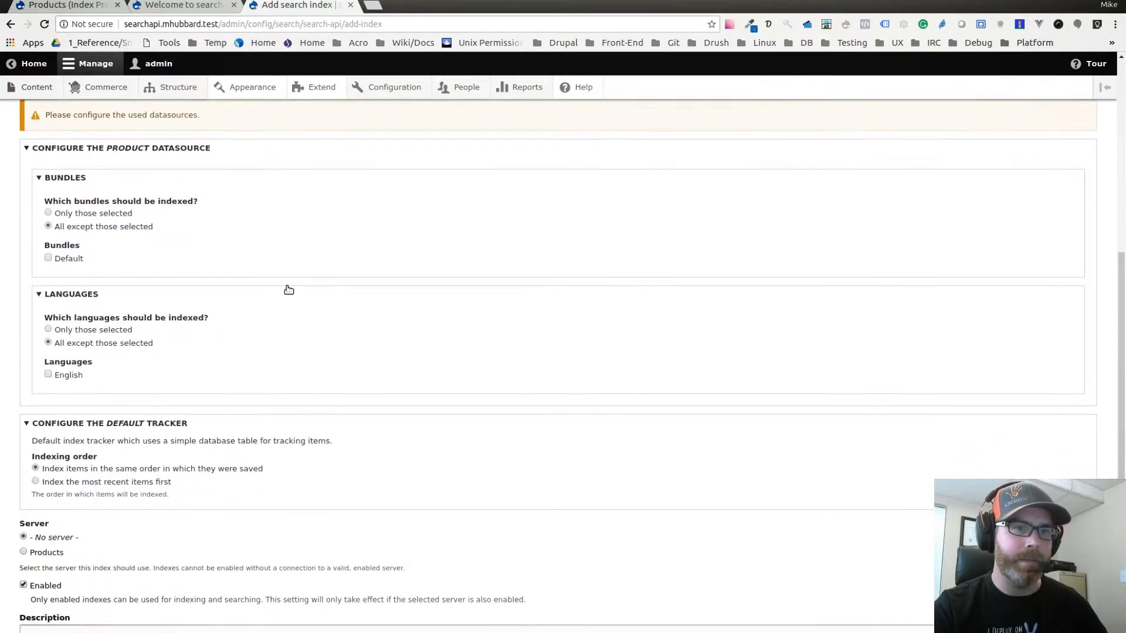
scroll(283, 283, down, 1)
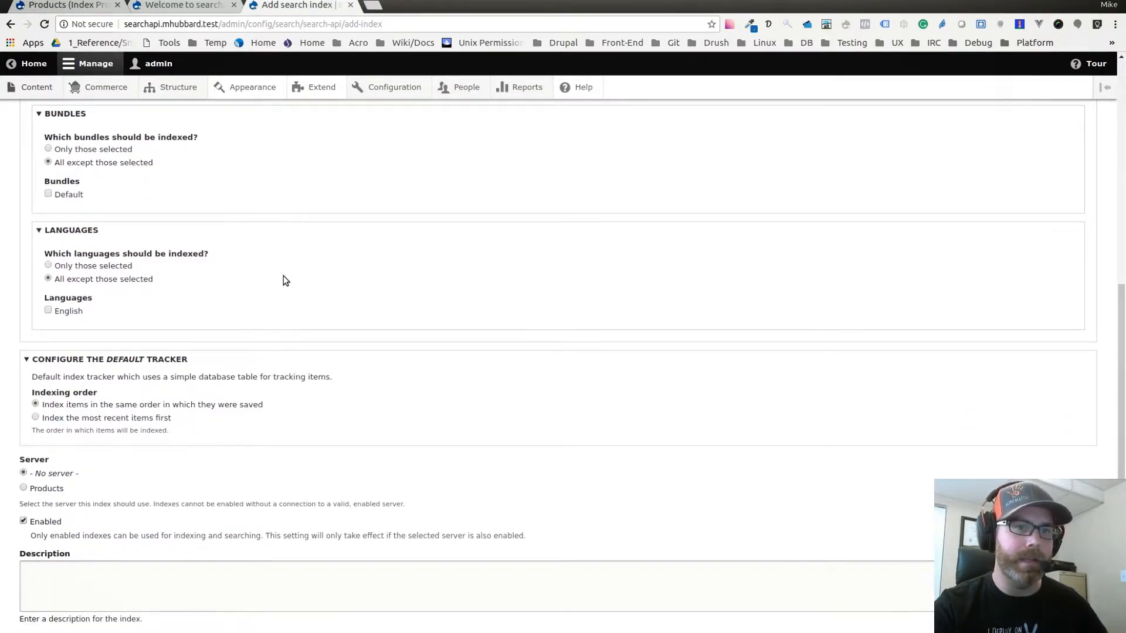
scroll(286, 271, down, 2)
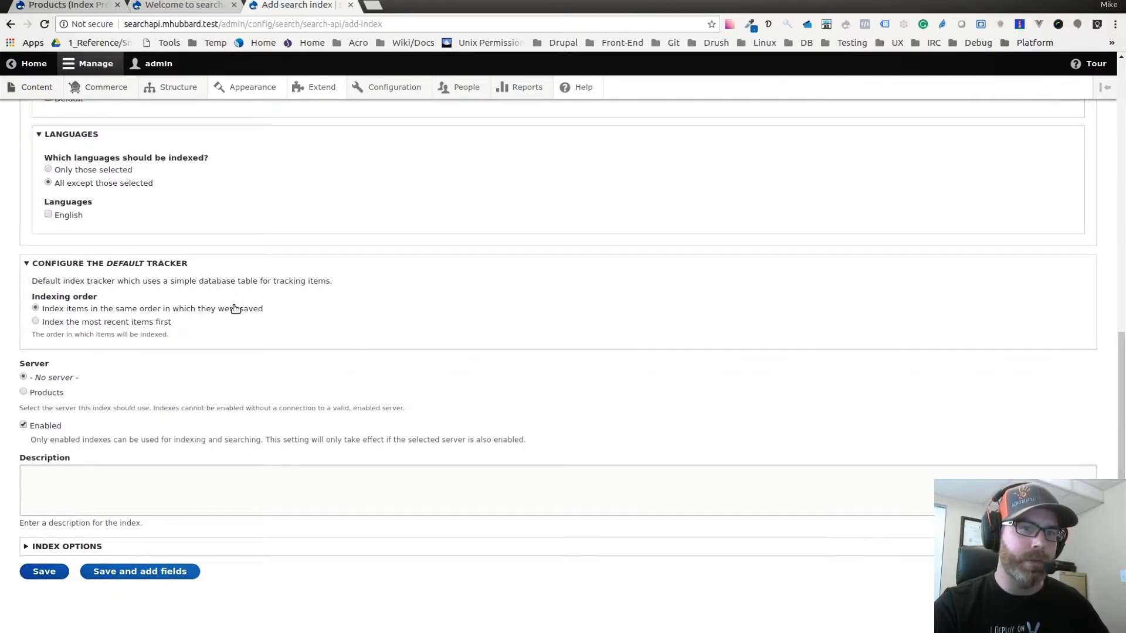
scroll(232, 308, down, 1)
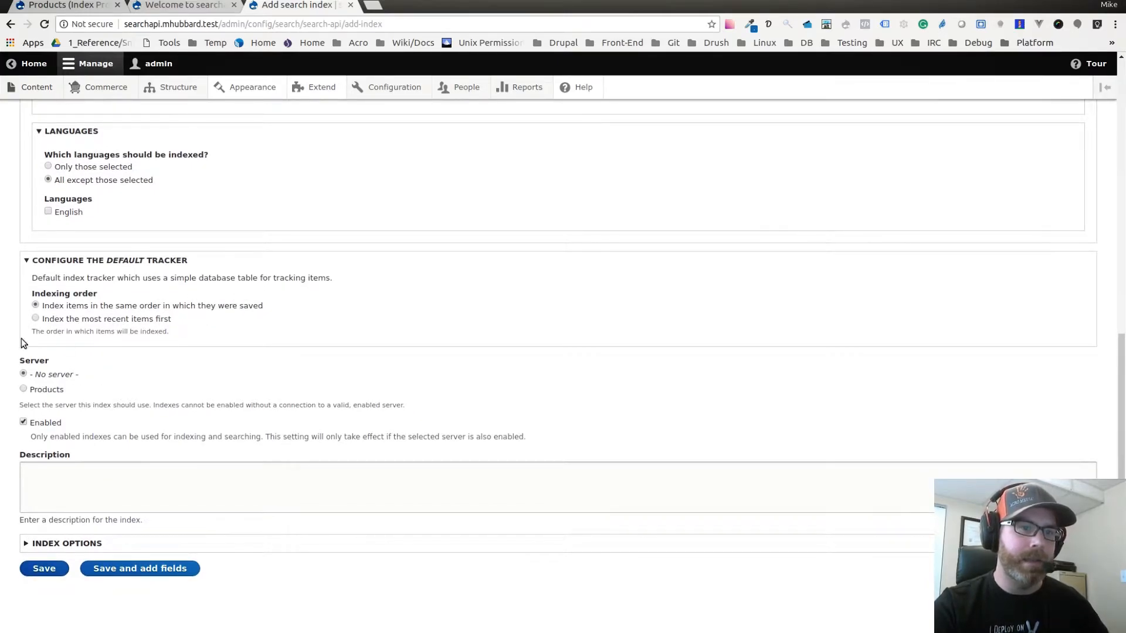
click(23, 389)
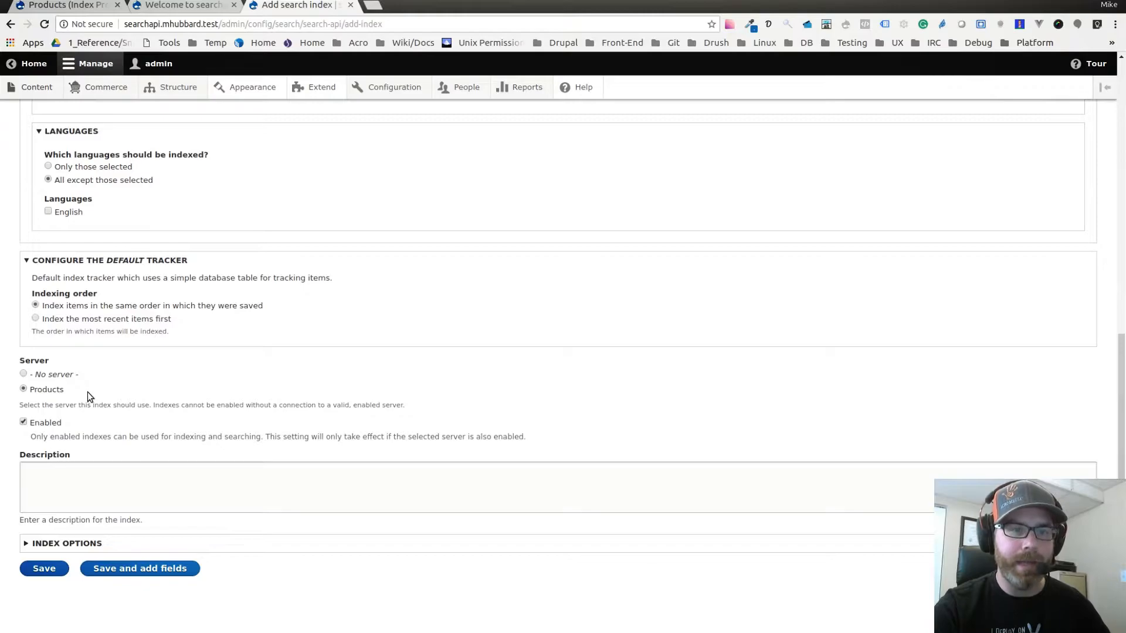
Review the index options for immediate indexing and cron batch size, and save the index.
click(86, 550)
scroll(91, 484, down, 2)
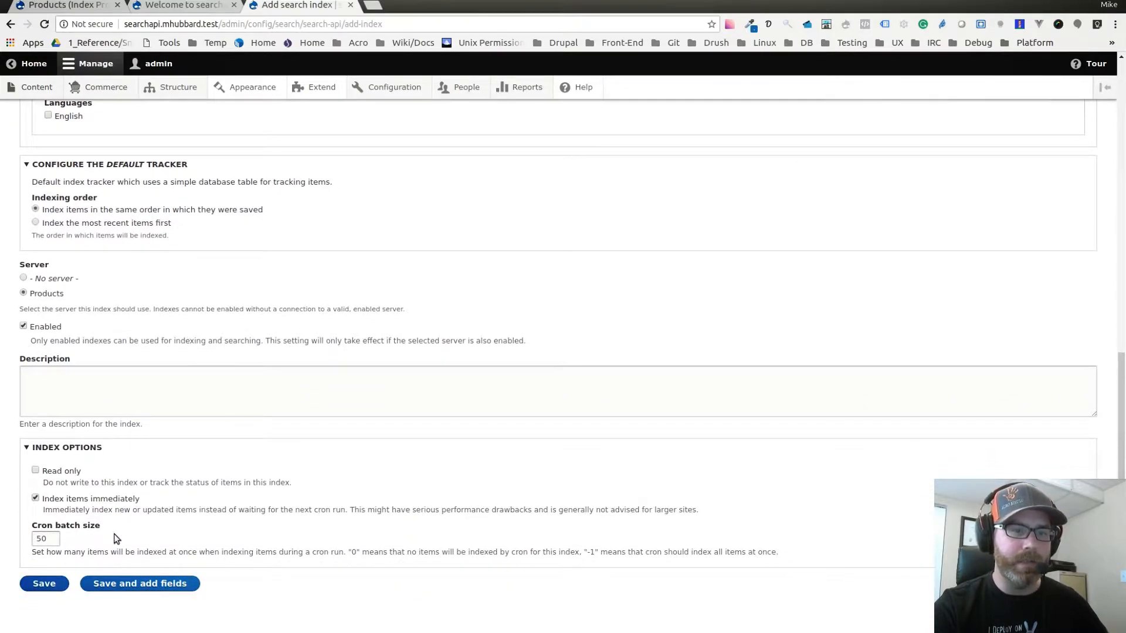
scroll(147, 532, down, 1)
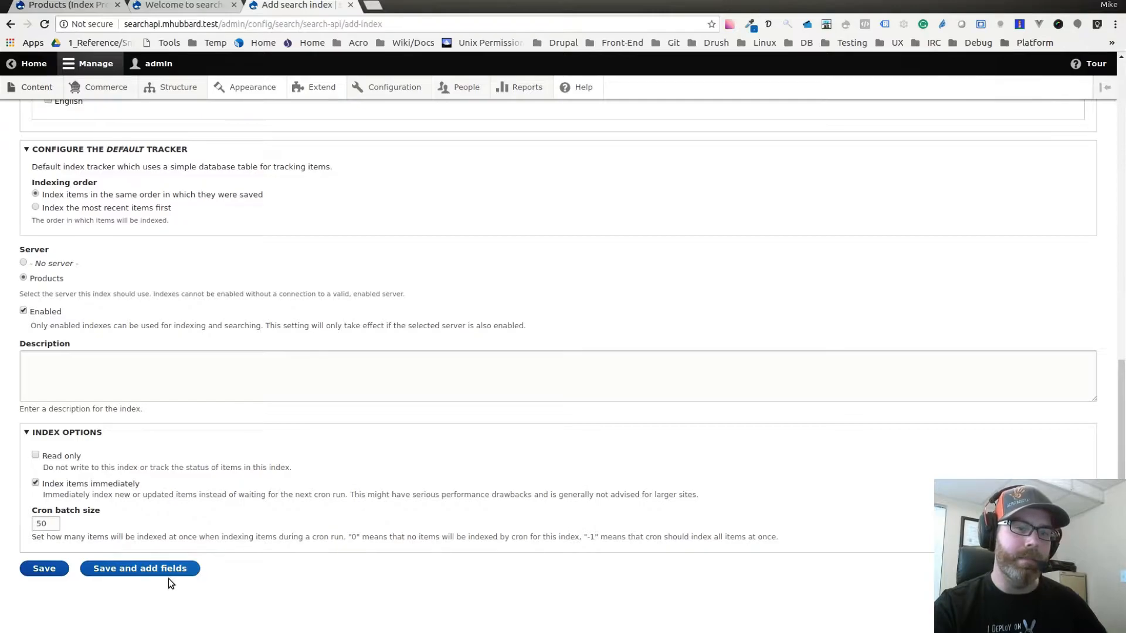
click(45, 570)
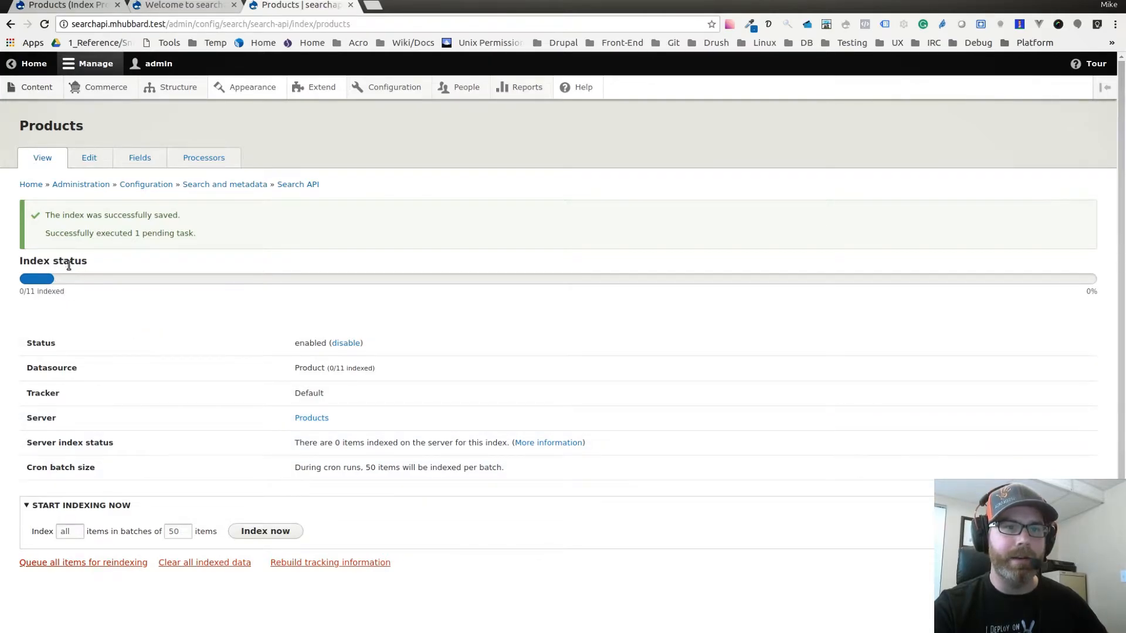
Check the index status and index all product items immediately in batches of 50.
drag(24, 295, 65, 294)
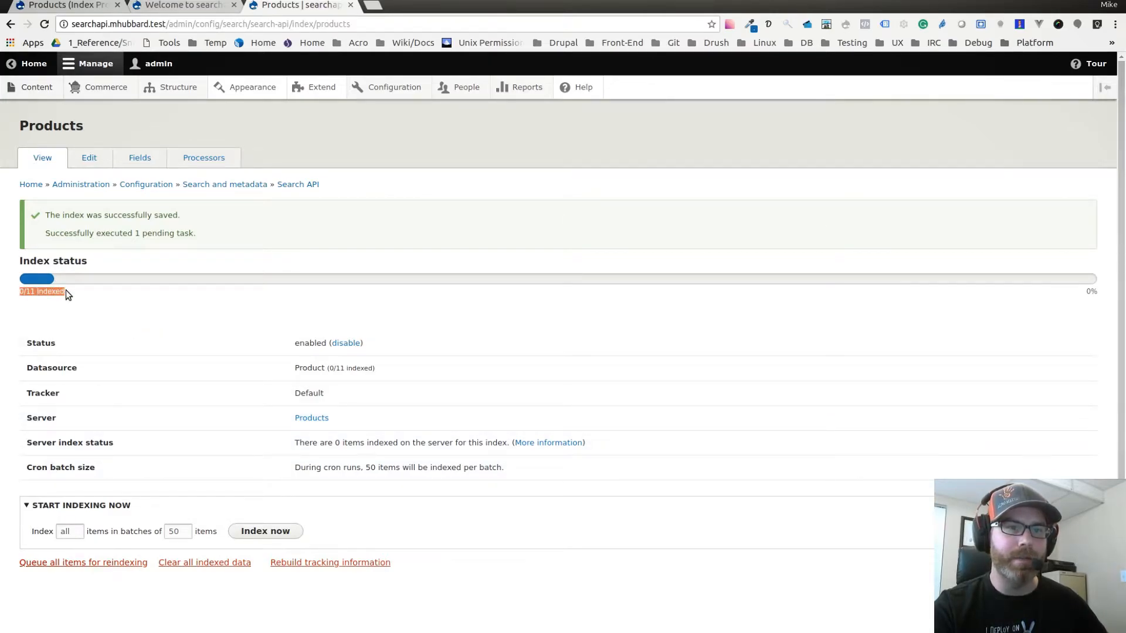
double_click(30, 291)
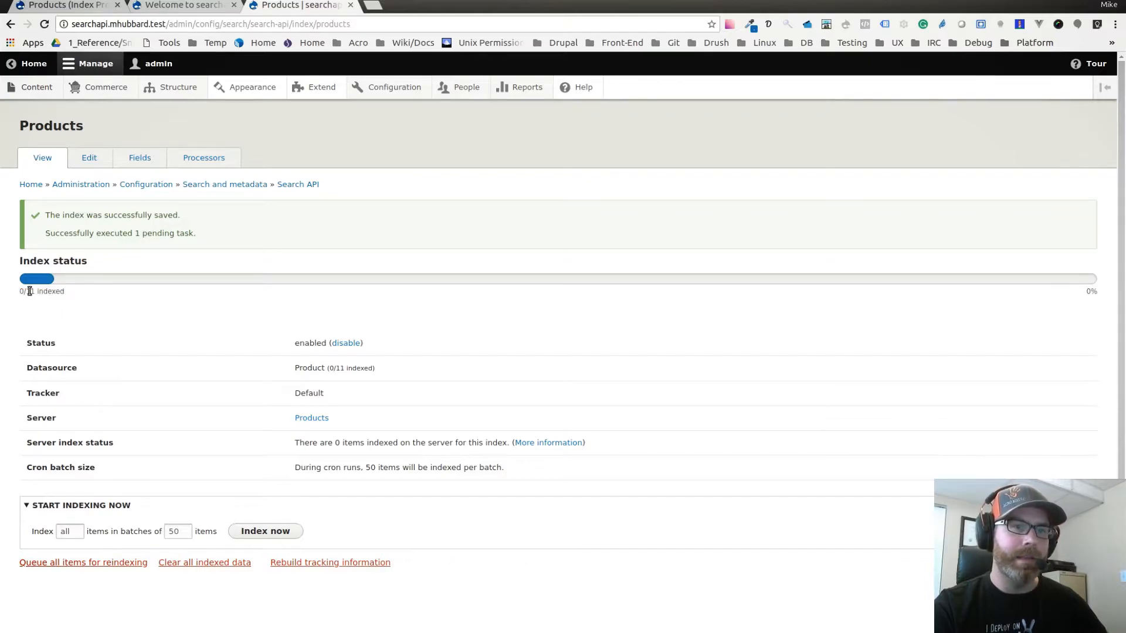
click(69, 305)
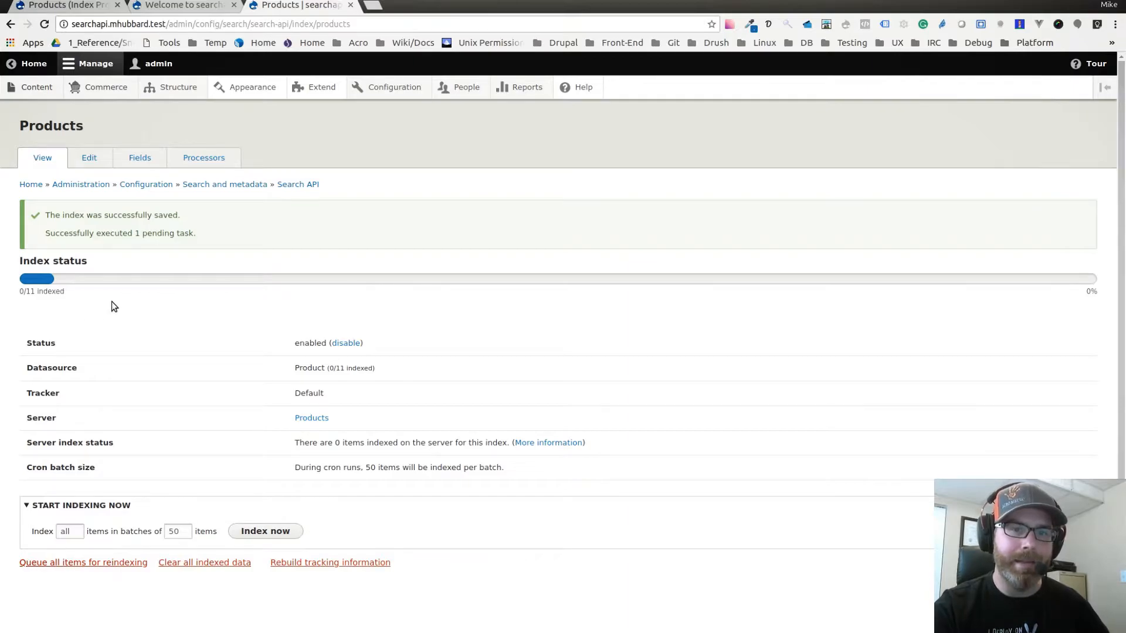
scroll(154, 322, down, 1)
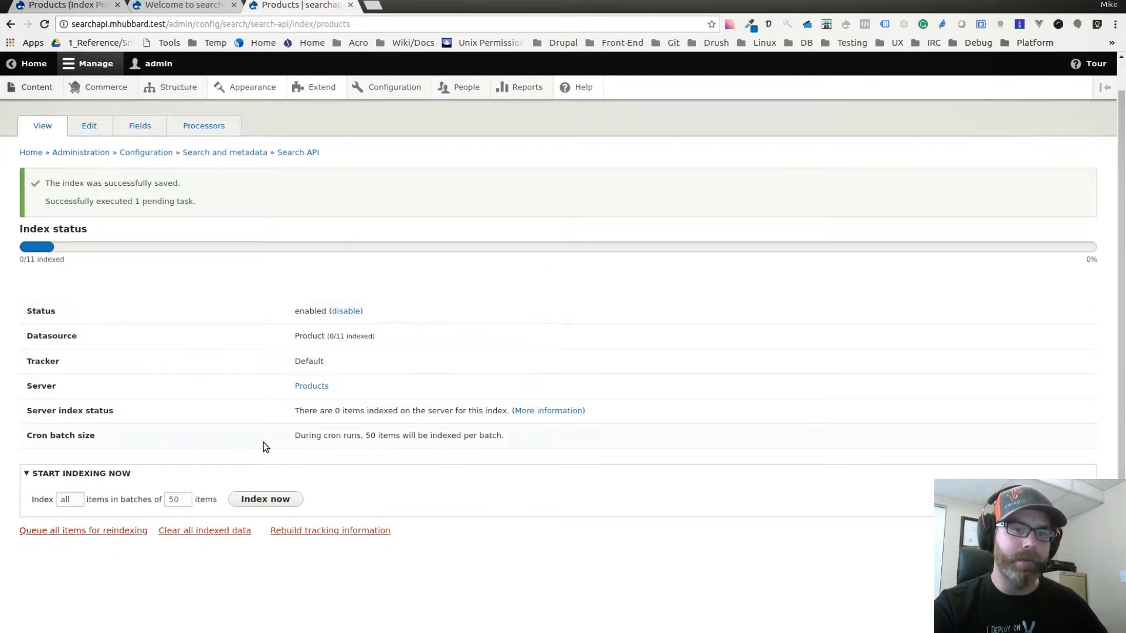
click(265, 498)
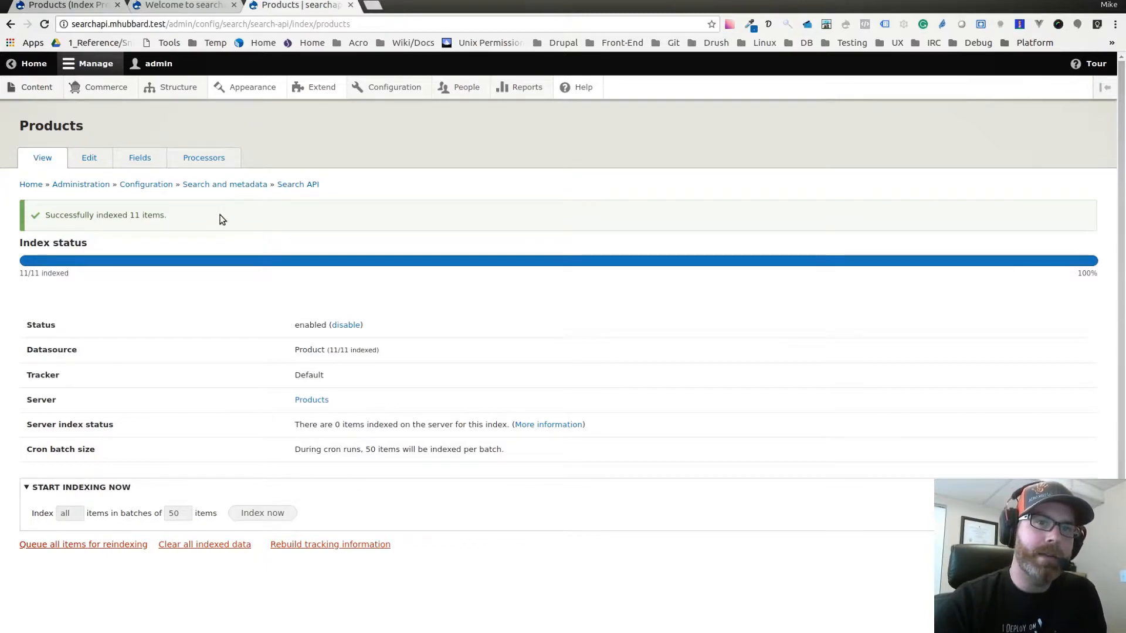
Start a new view named Products and set it to show Index Products.
mouse_move(171, 93)
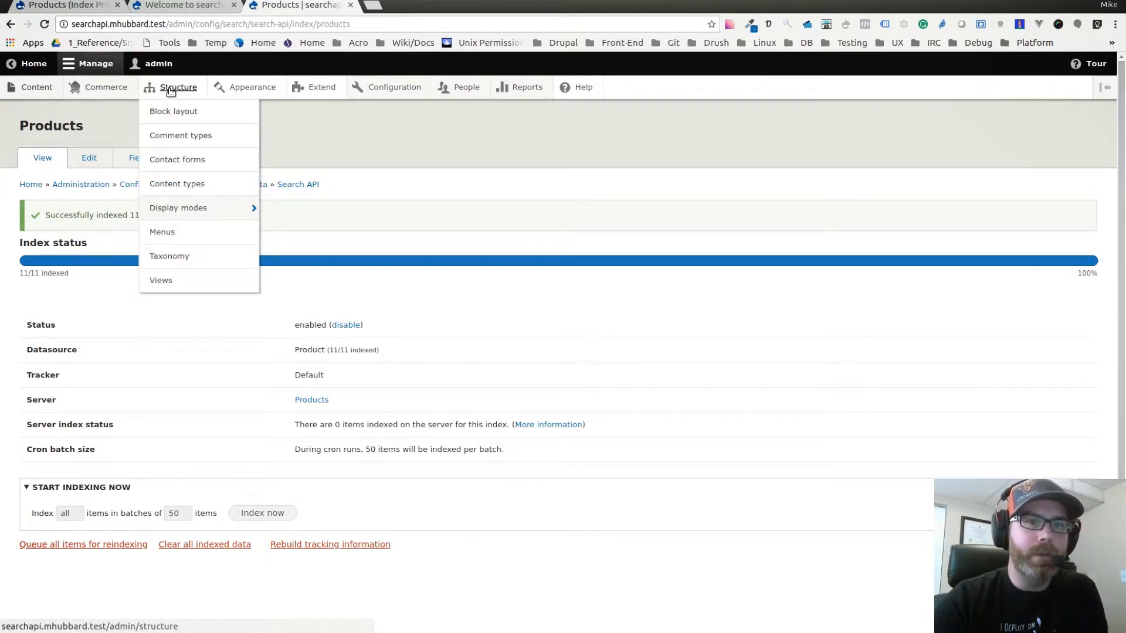
click(159, 282)
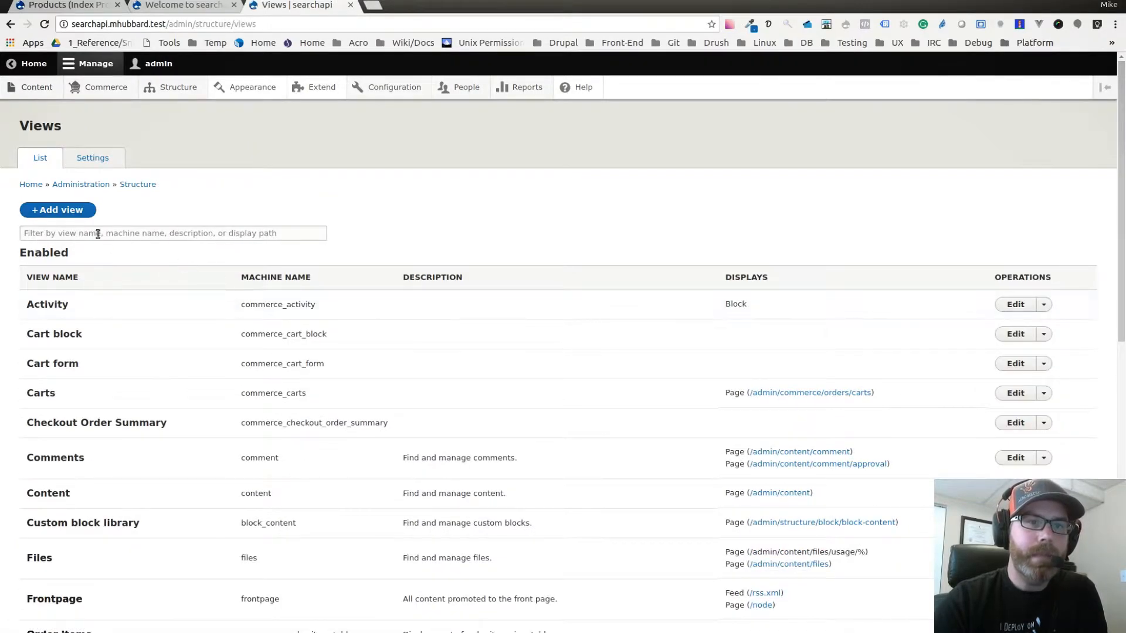
click(75, 212)
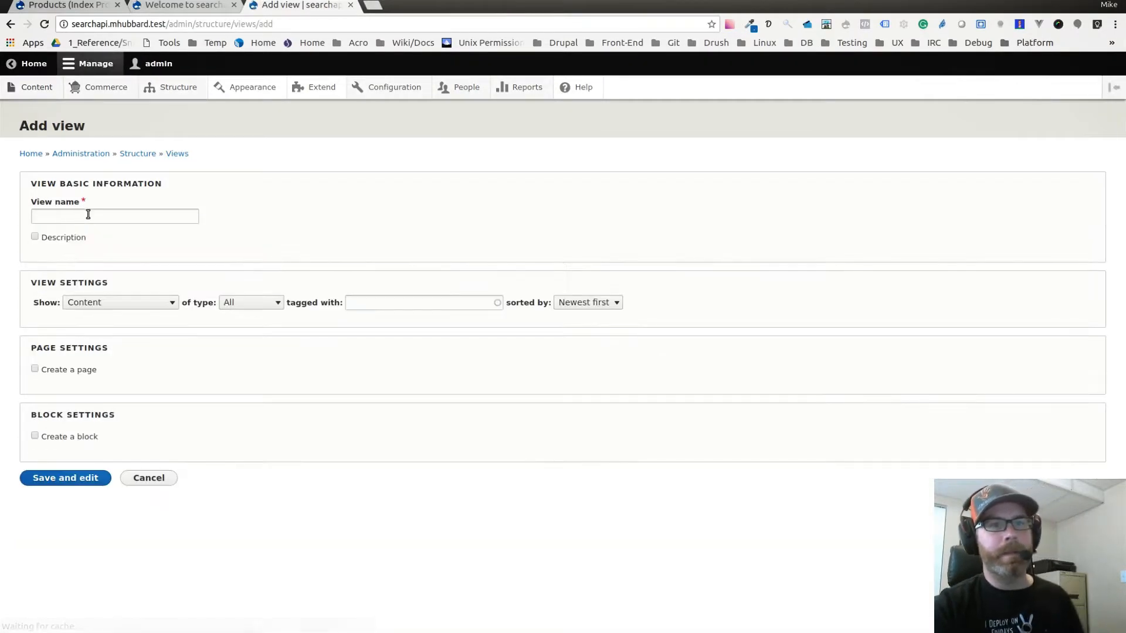
click(95, 216)
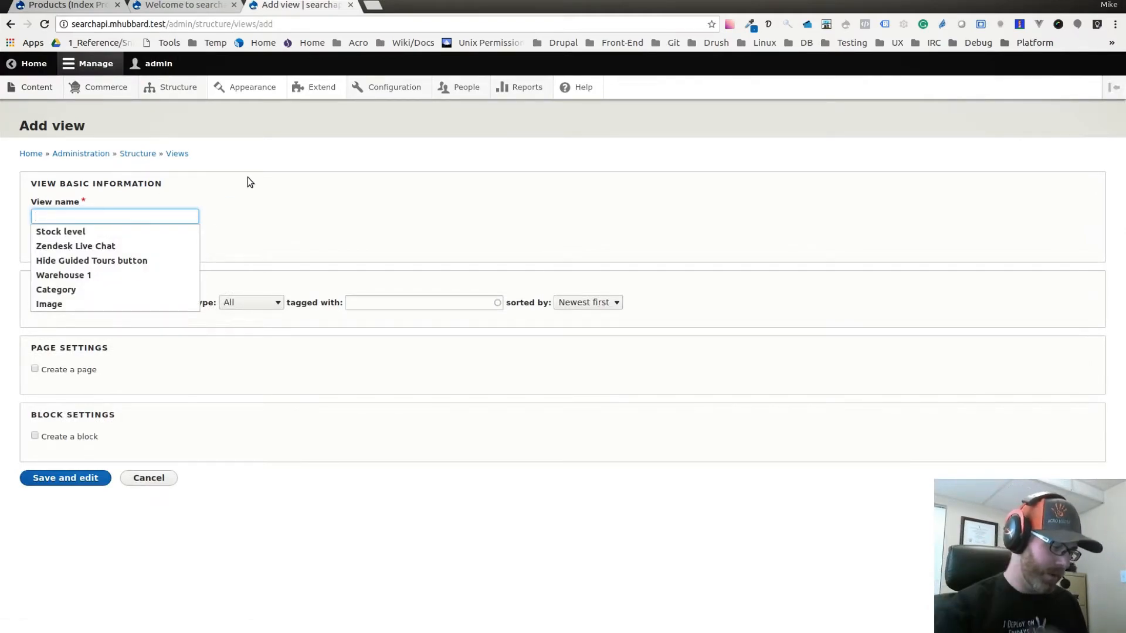
text(Pr)
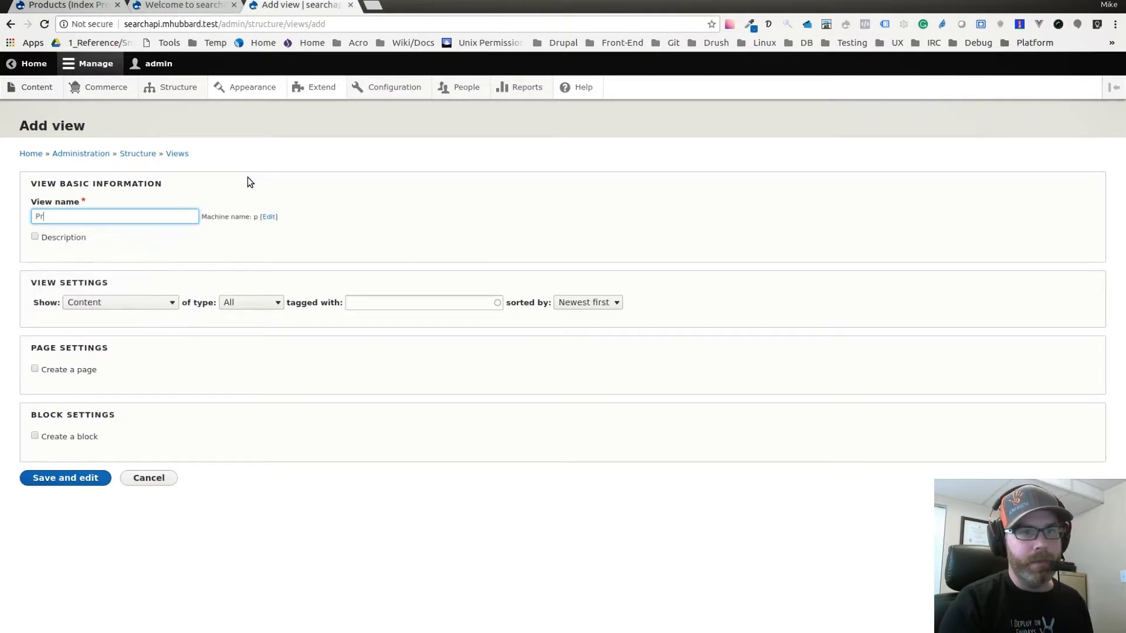
text(oducts)
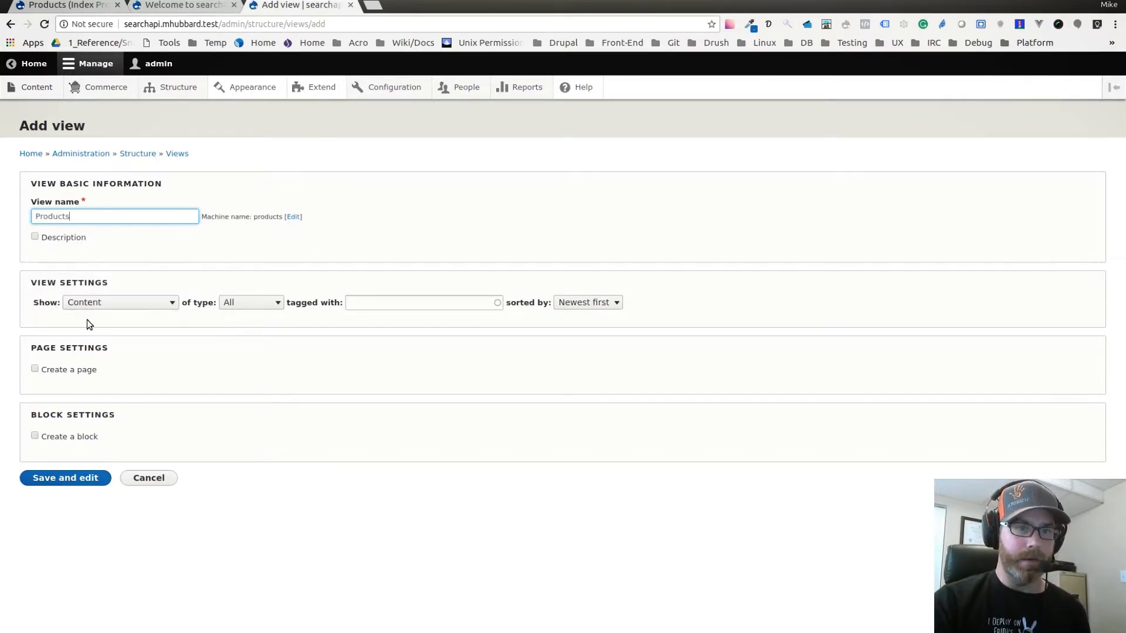
click(104, 303)
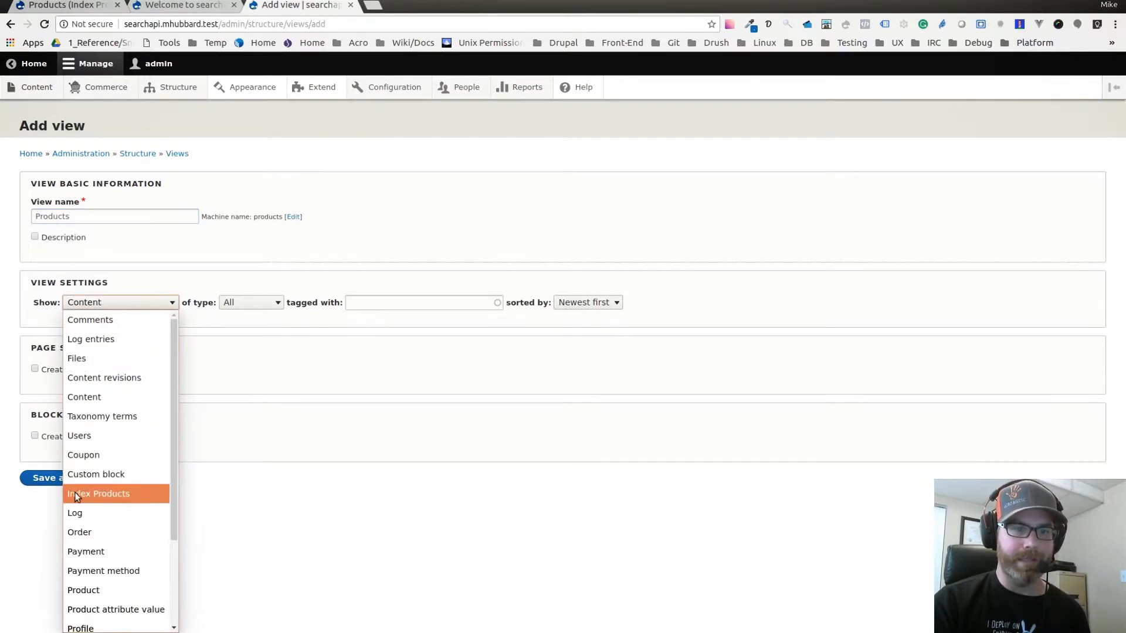
click(123, 496)
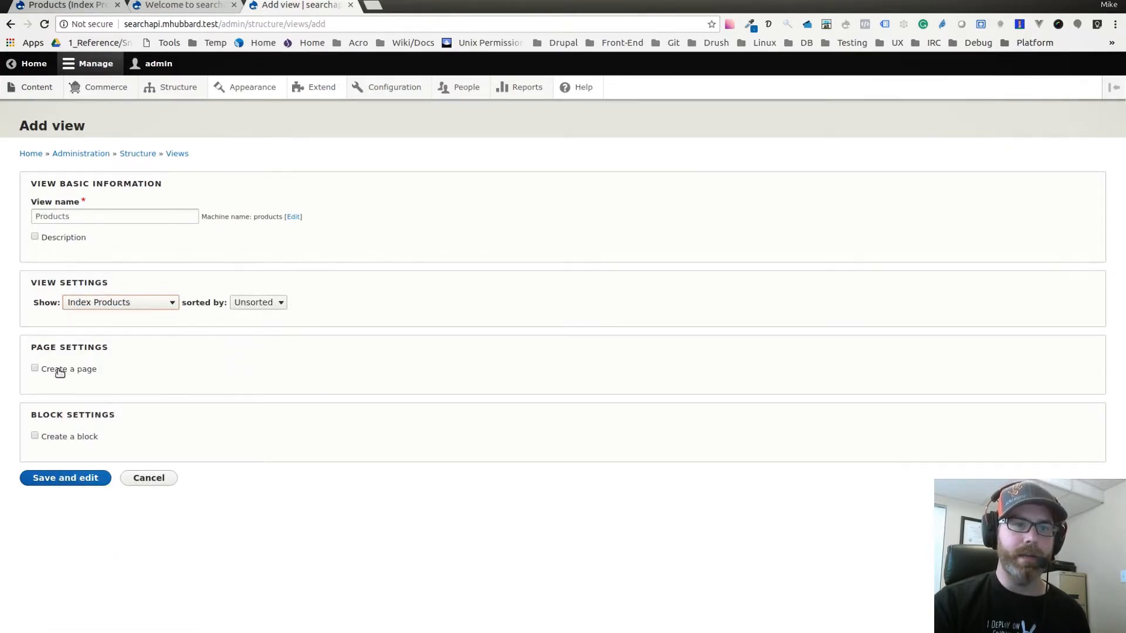
Enable a page display for the new view and set its display format to a Grid of Rendered entity.
click(34, 368)
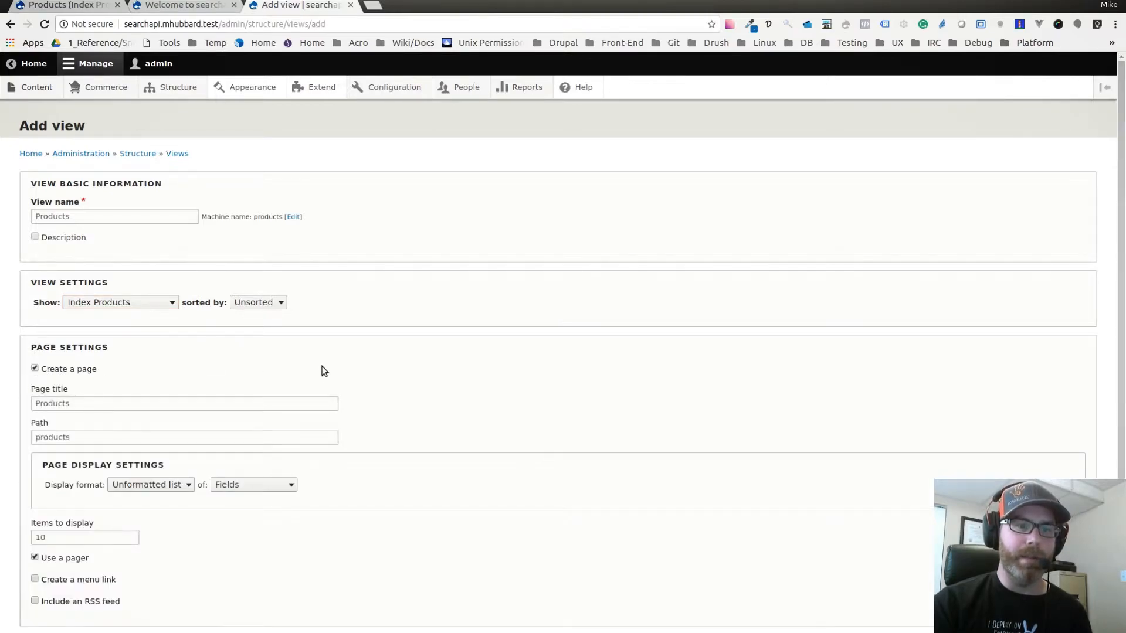
scroll(326, 361, down, 1)
scroll(176, 327, down, 2)
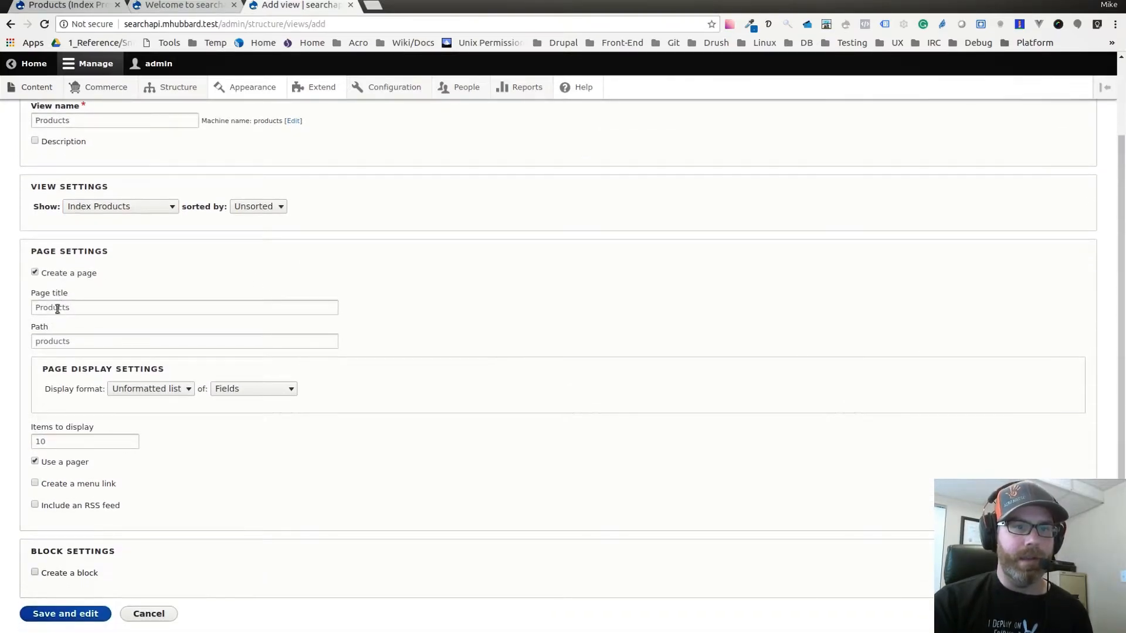
scroll(52, 331, down, 1)
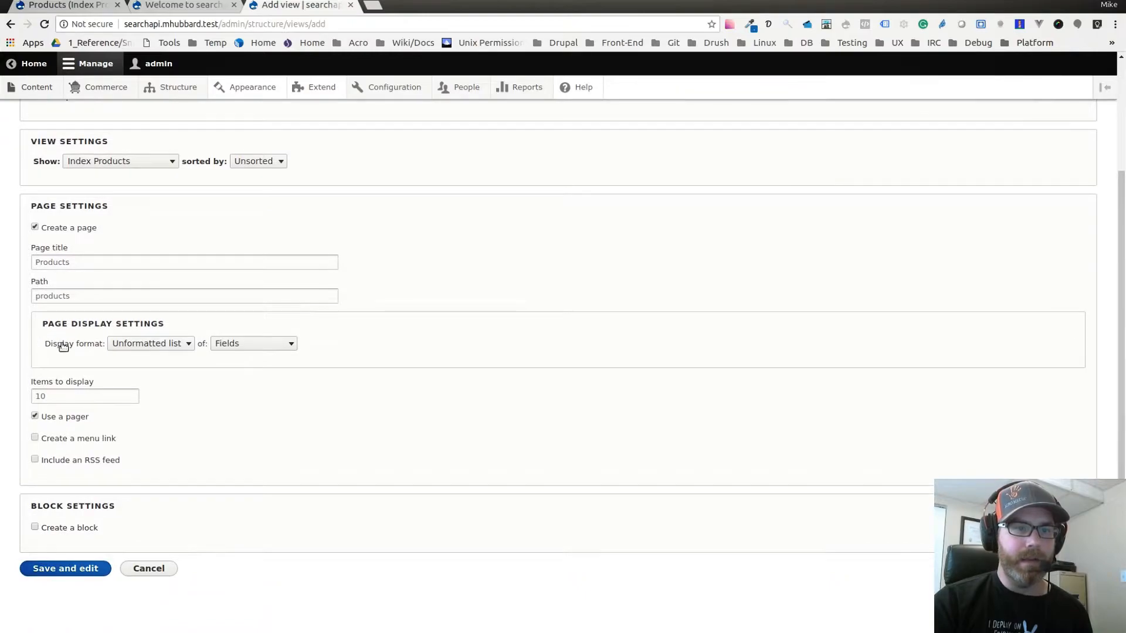
click(141, 344)
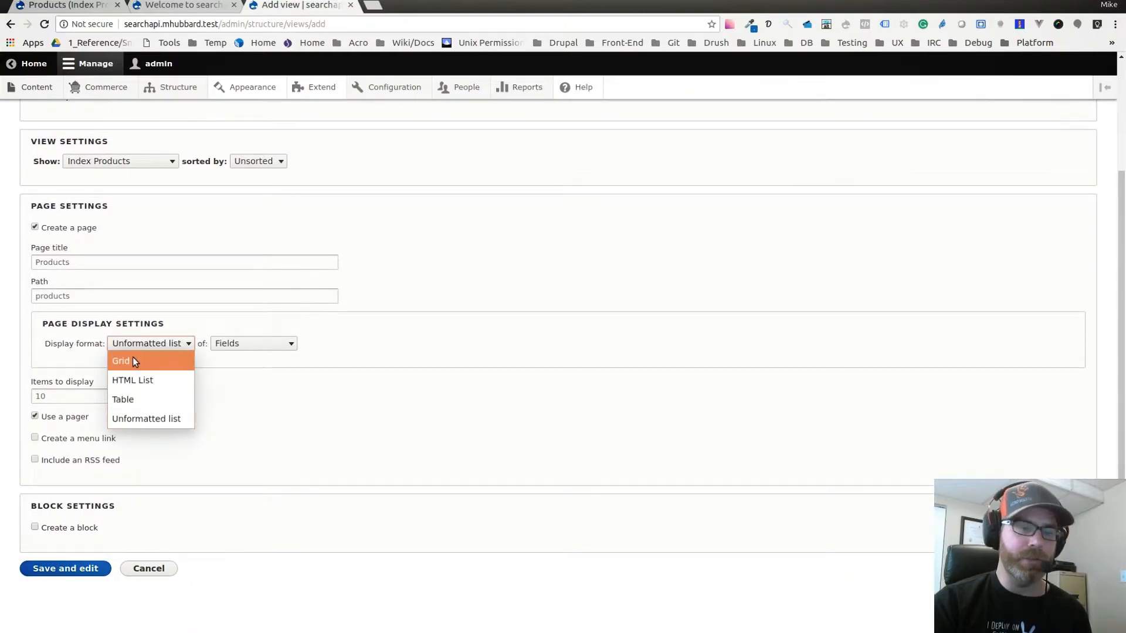
click(133, 359)
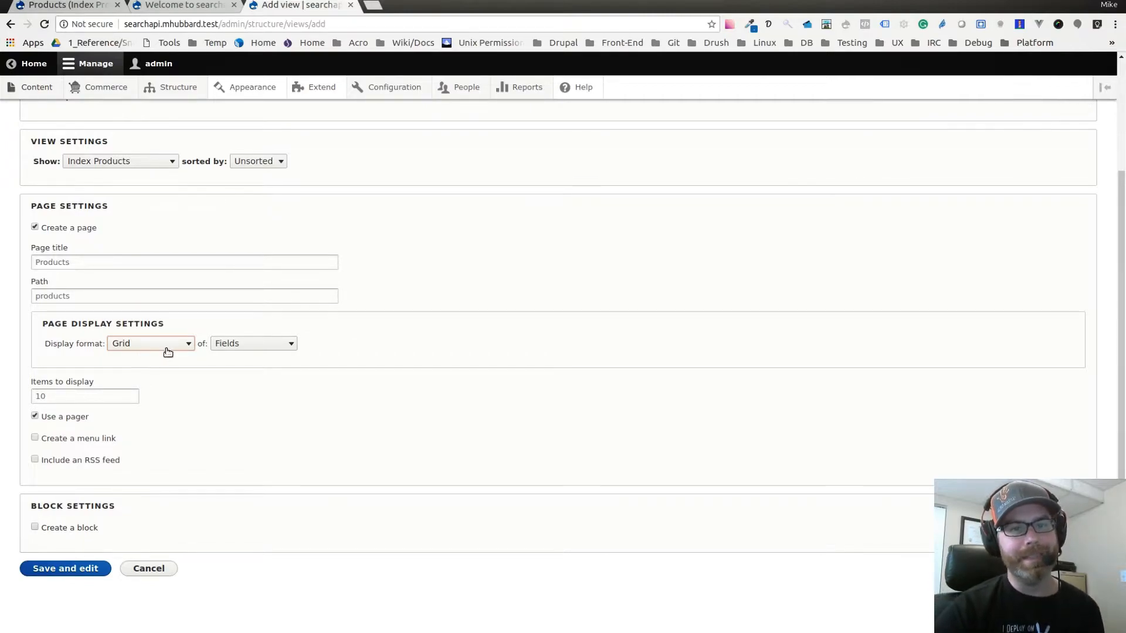
click(266, 347)
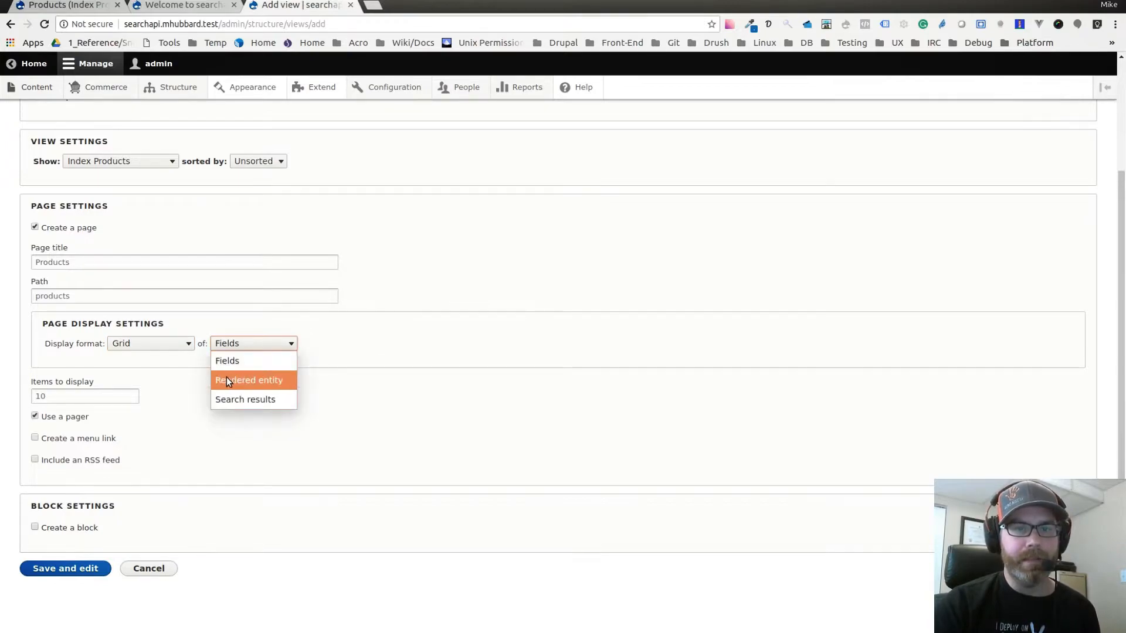
click(279, 382)
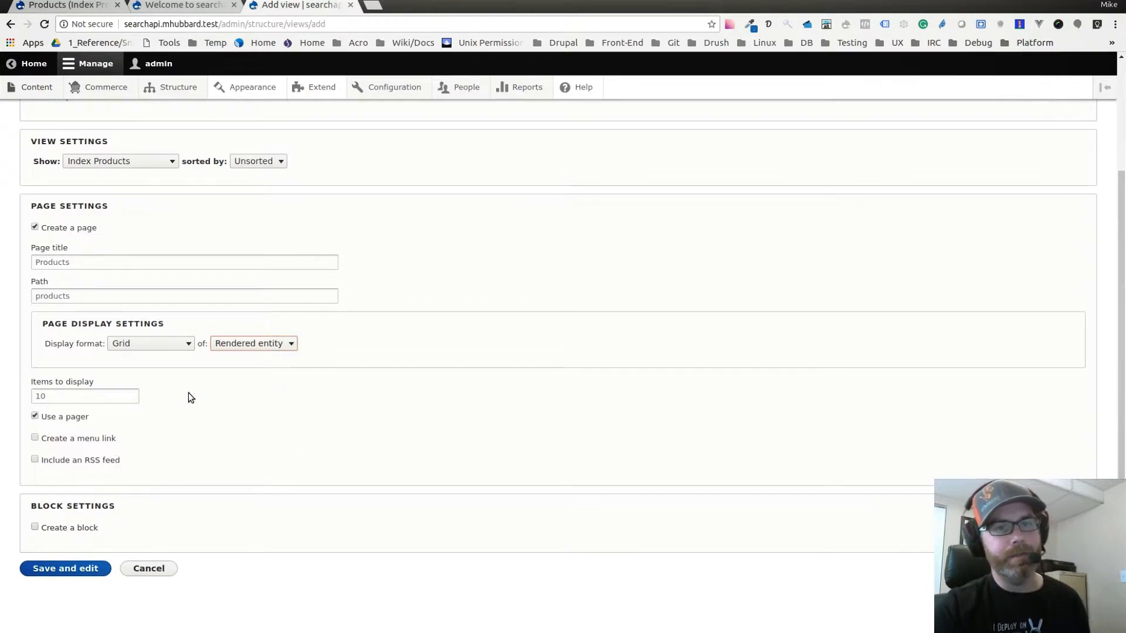
Set the page to display 20 items, and save the view for further editing.
double_click(68, 396)
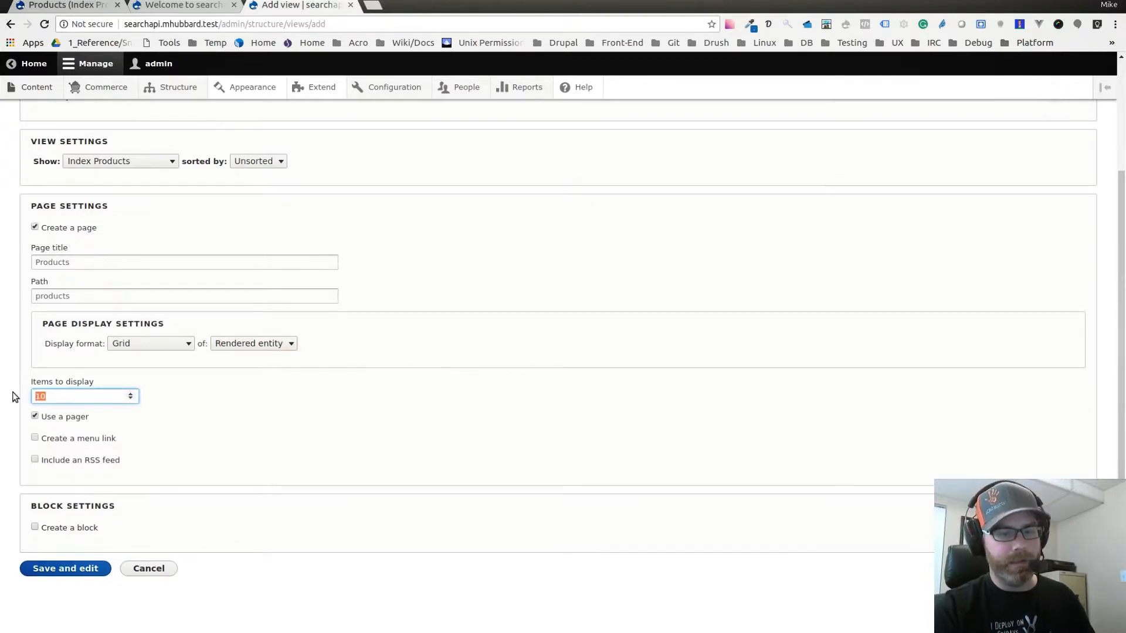
text(20)
click(162, 415)
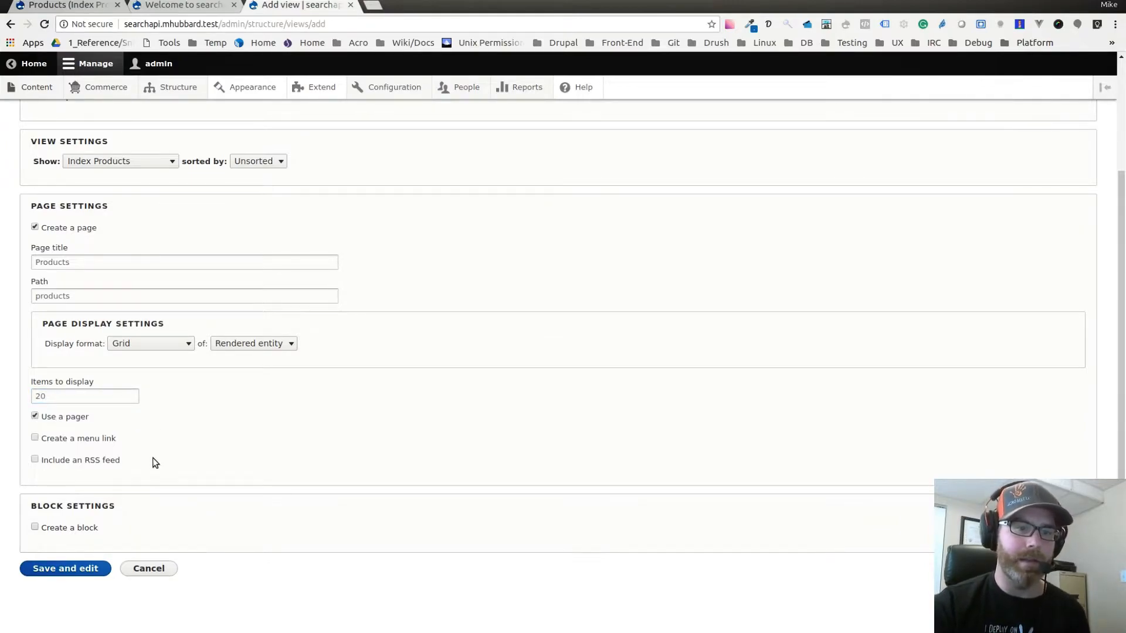
click(61, 568)
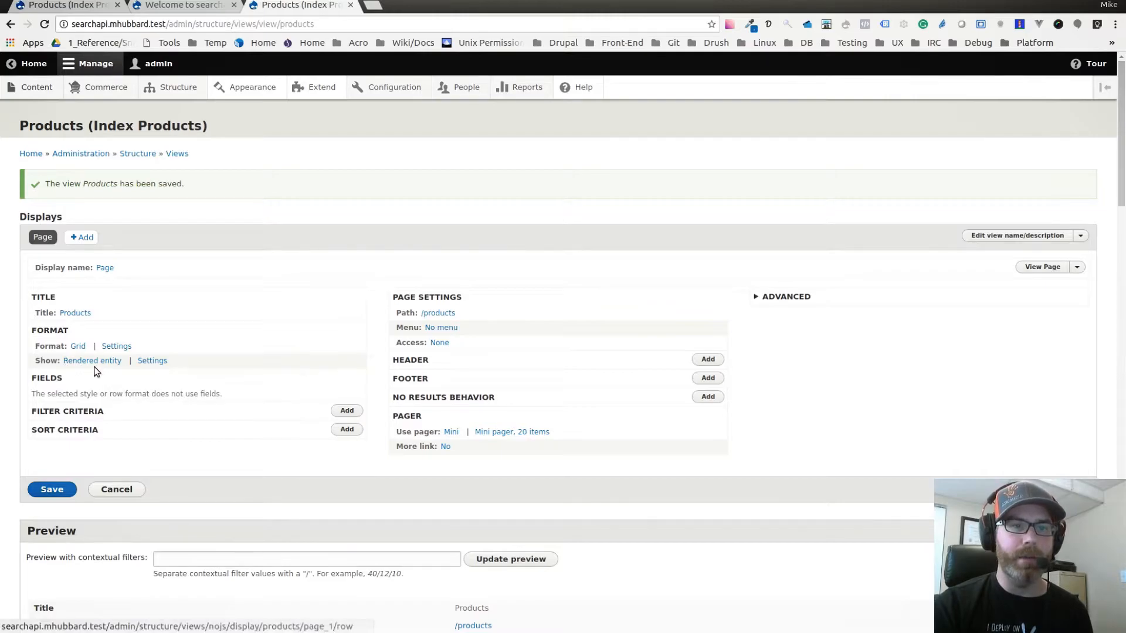
Set the rendered entity's view mode for the Default product bundle to Teaser, and save the view.
click(152, 362)
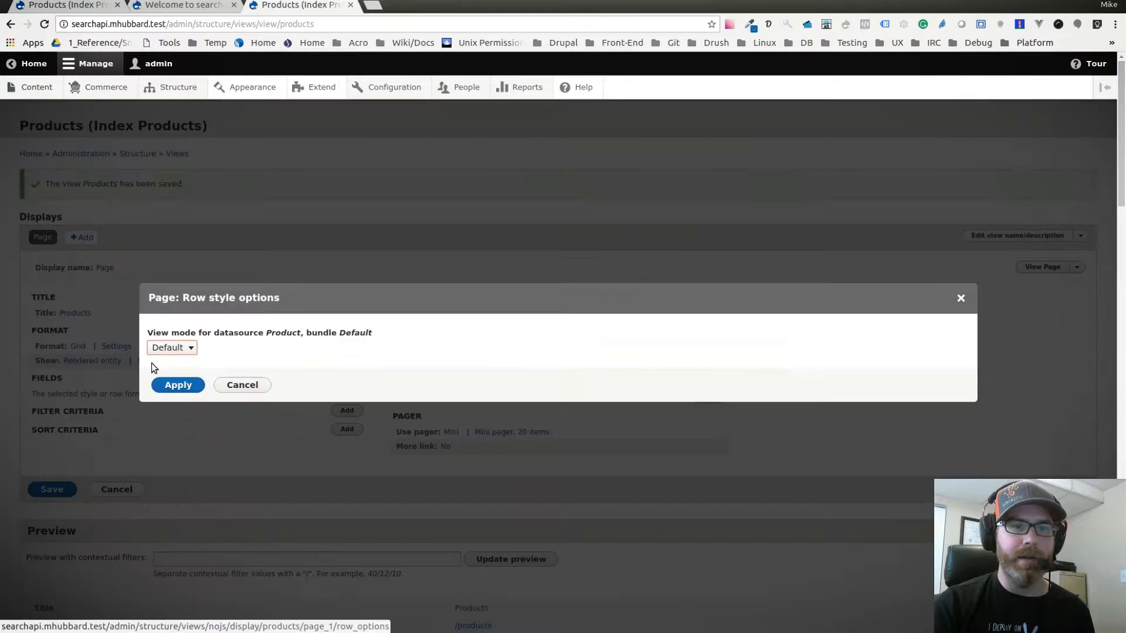
click(182, 349)
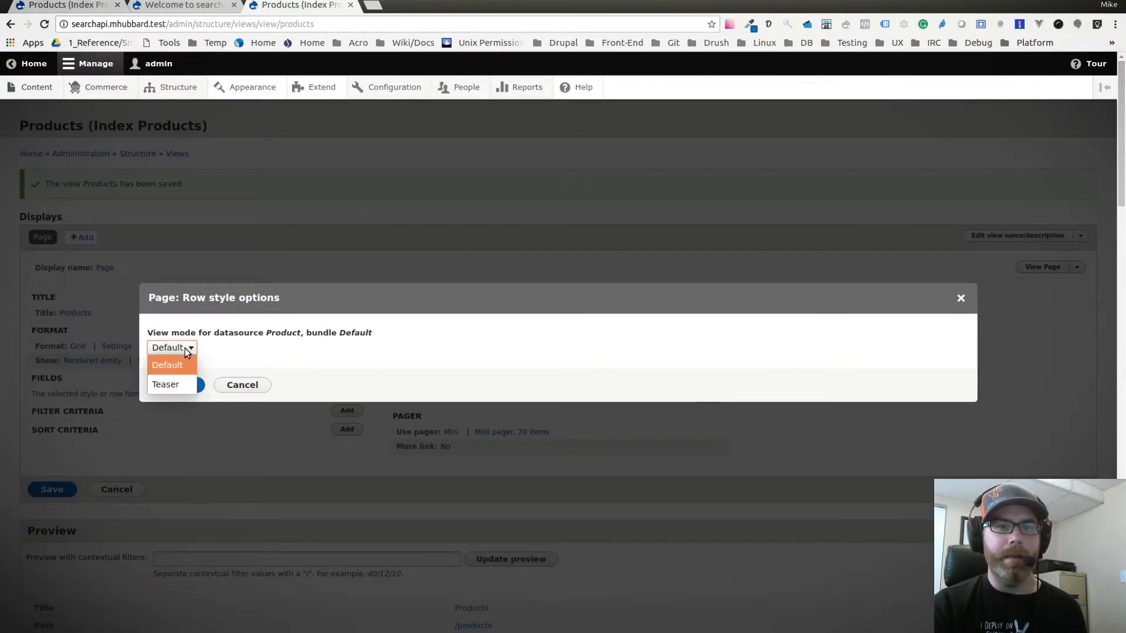
click(170, 384)
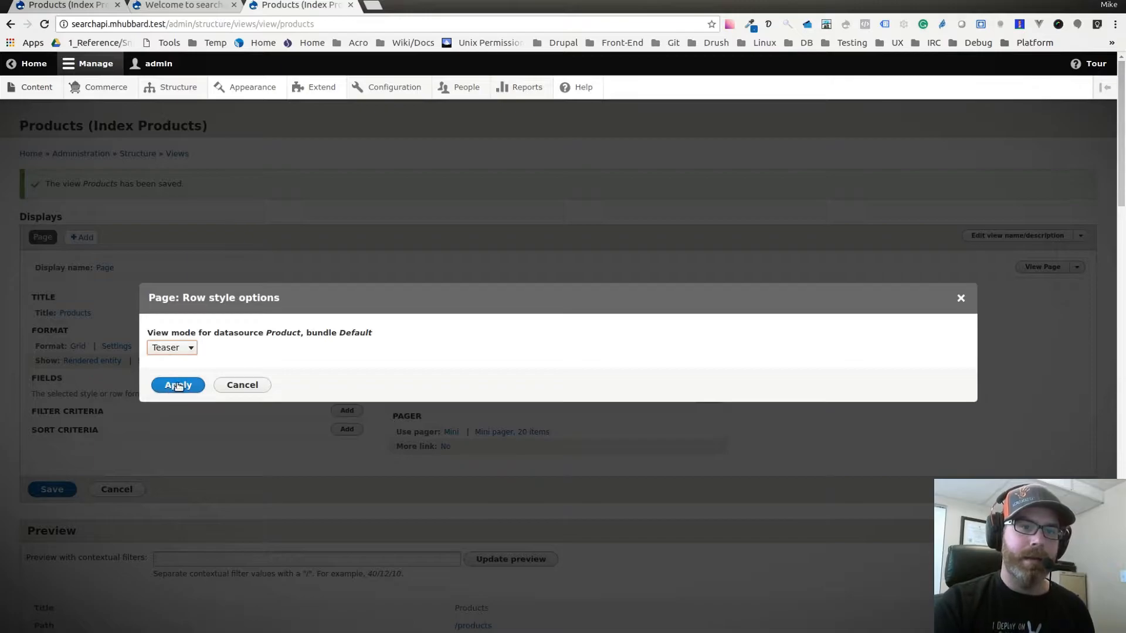
click(174, 386)
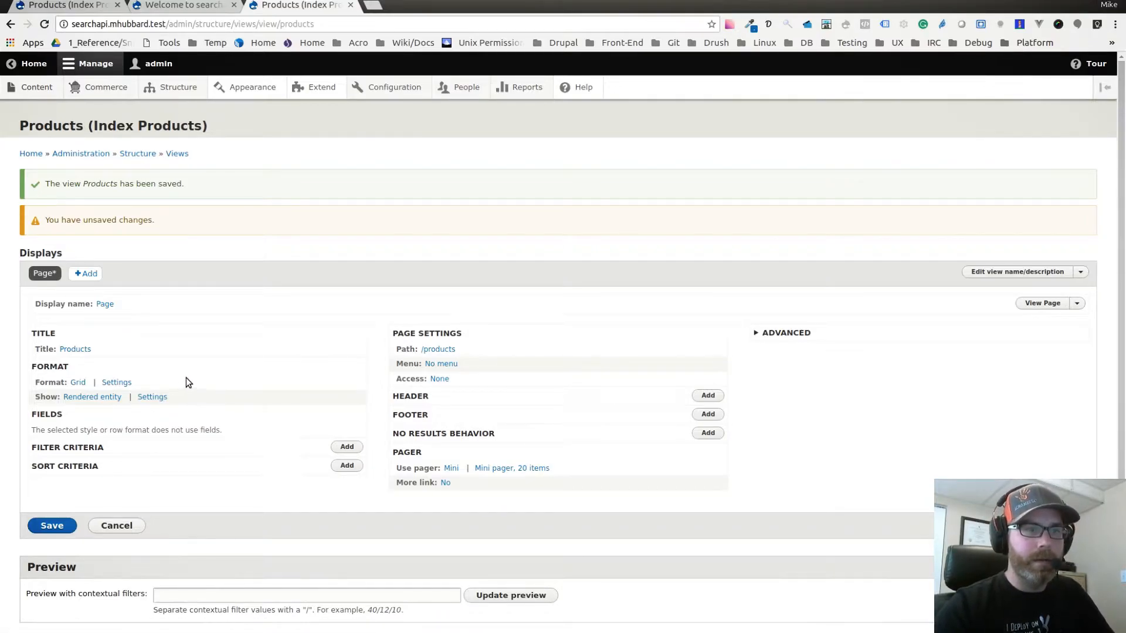
scroll(176, 428, down, 1)
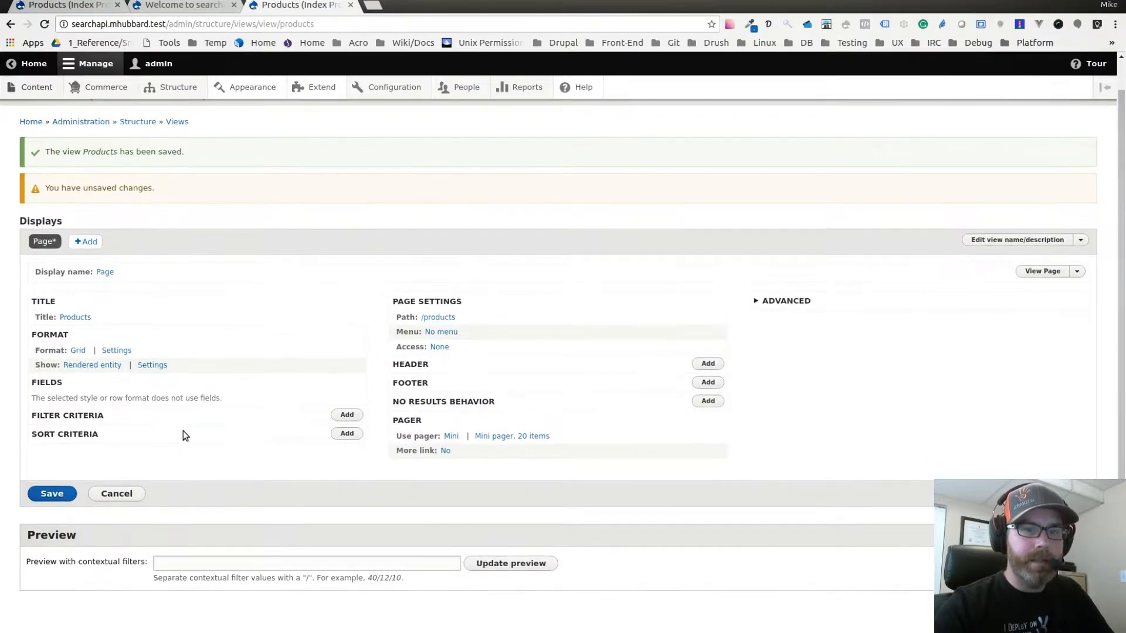
click(59, 494)
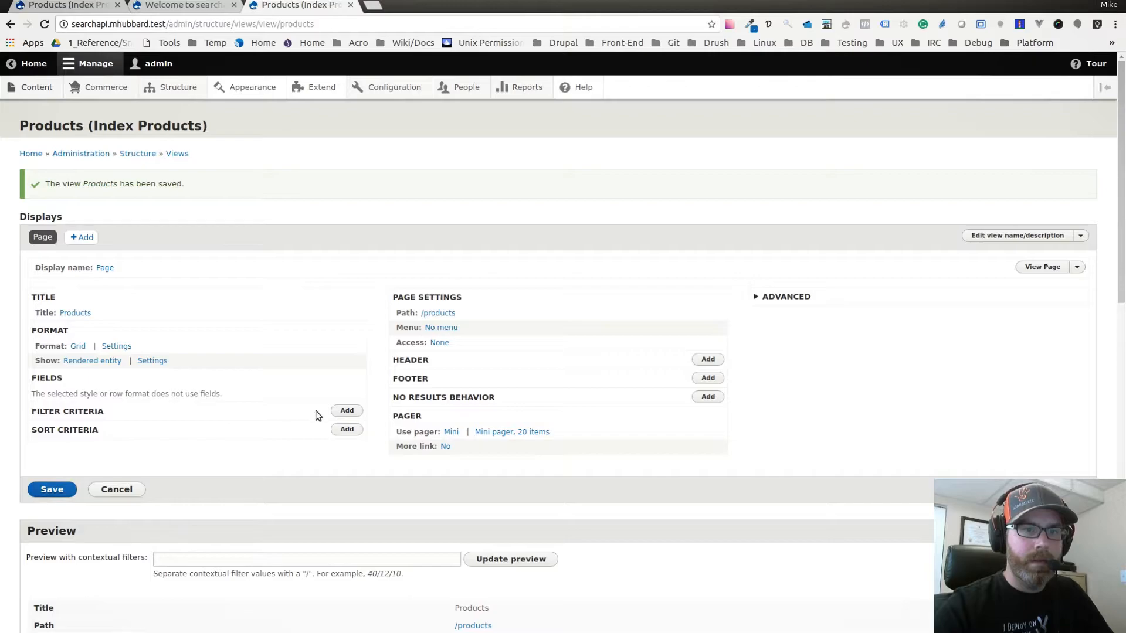
Open the site's /products page and examine the product grid produced by the view.
scroll(335, 244, down, 1)
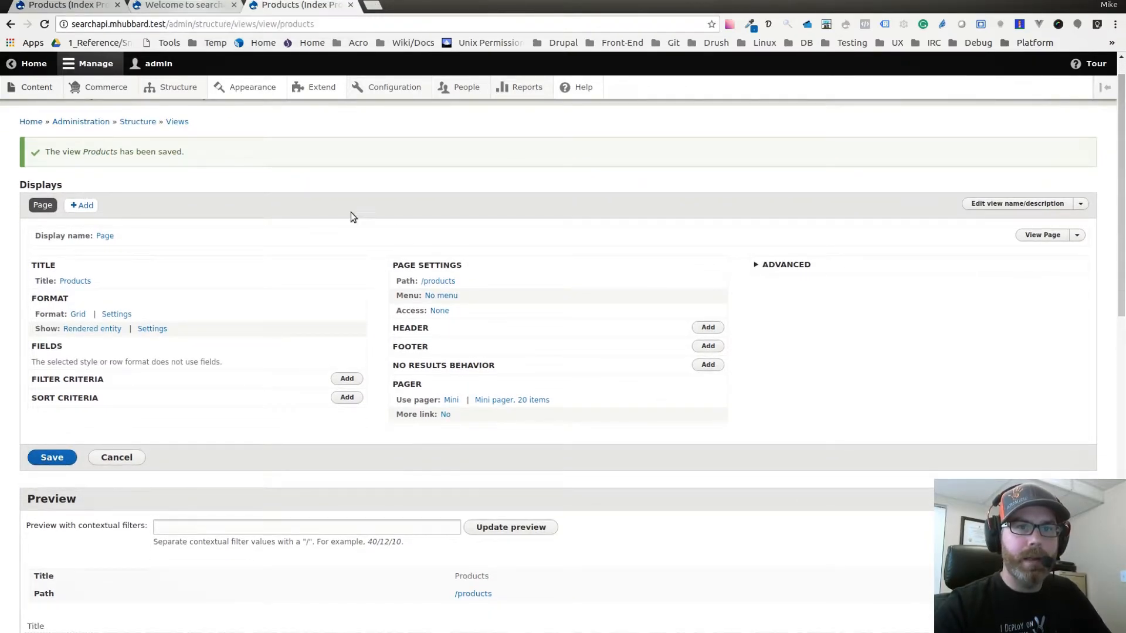
click(190, 7)
click(205, 26)
click(227, 26)
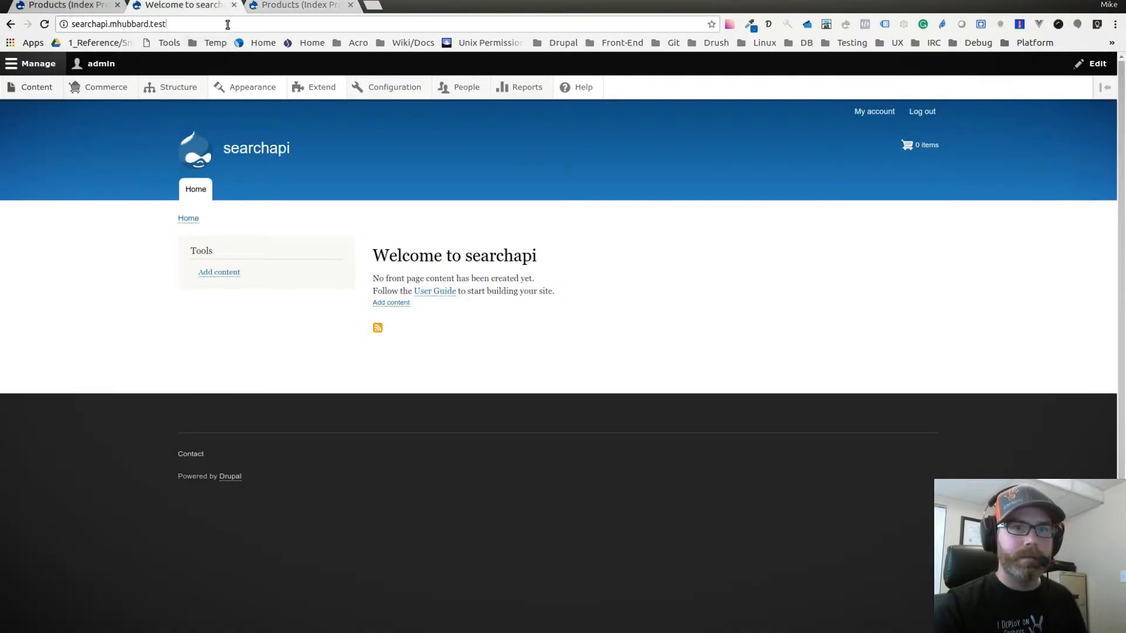
text(/products)
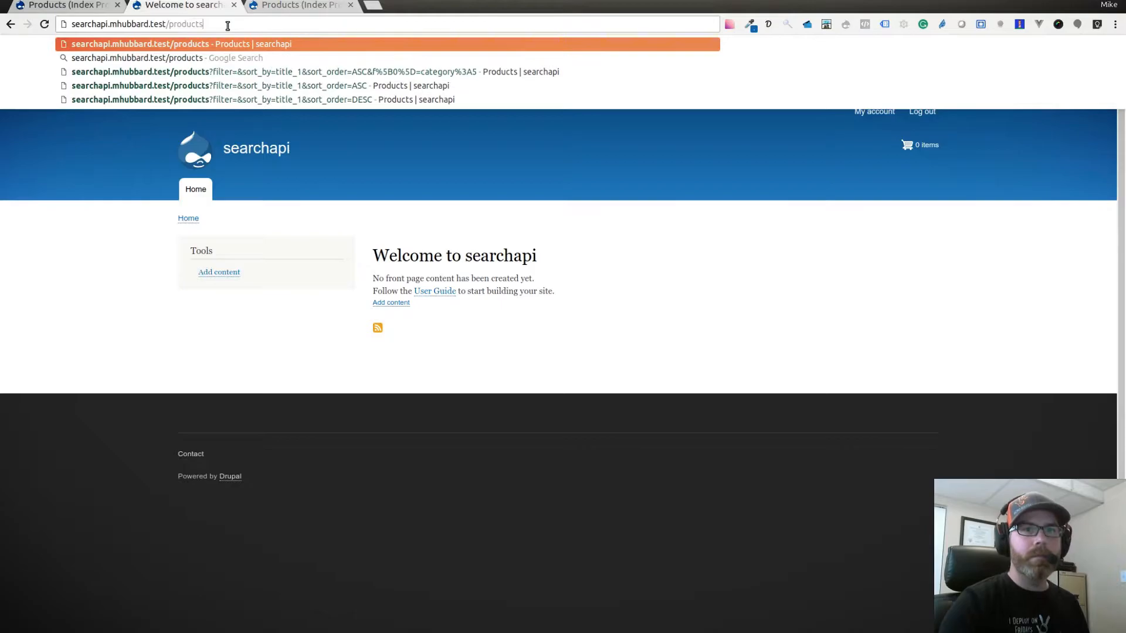
key(Return)
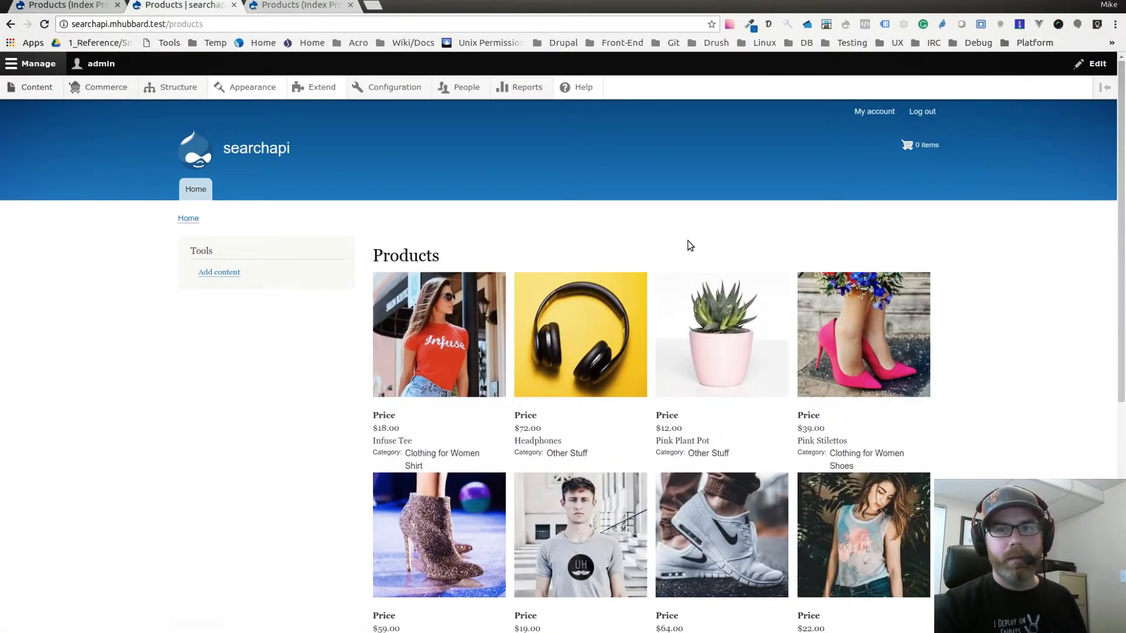
scroll(590, 307, down, 3)
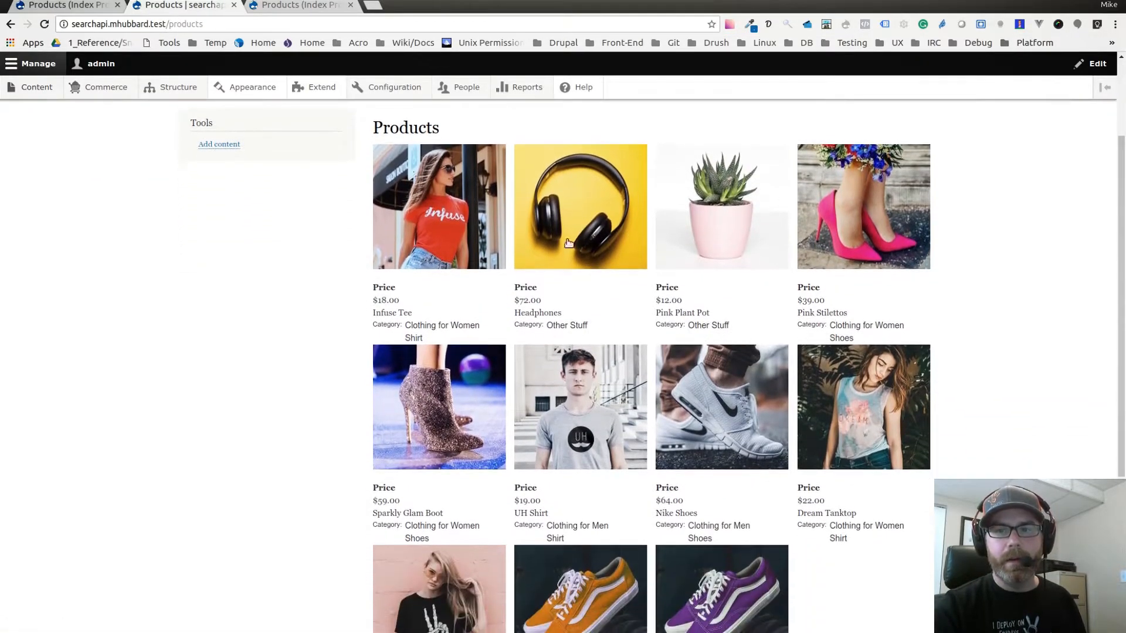
scroll(815, 318, down, 9)
scroll(814, 318, up, 12)
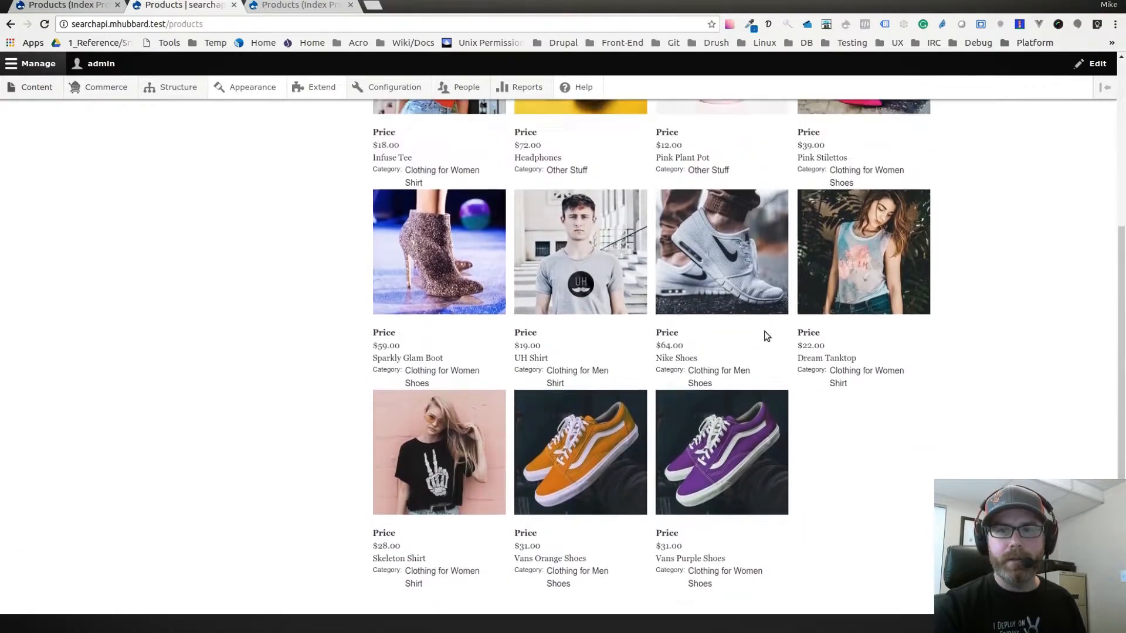
scroll(490, 396, down, 4)
scroll(645, 405, up, 4)
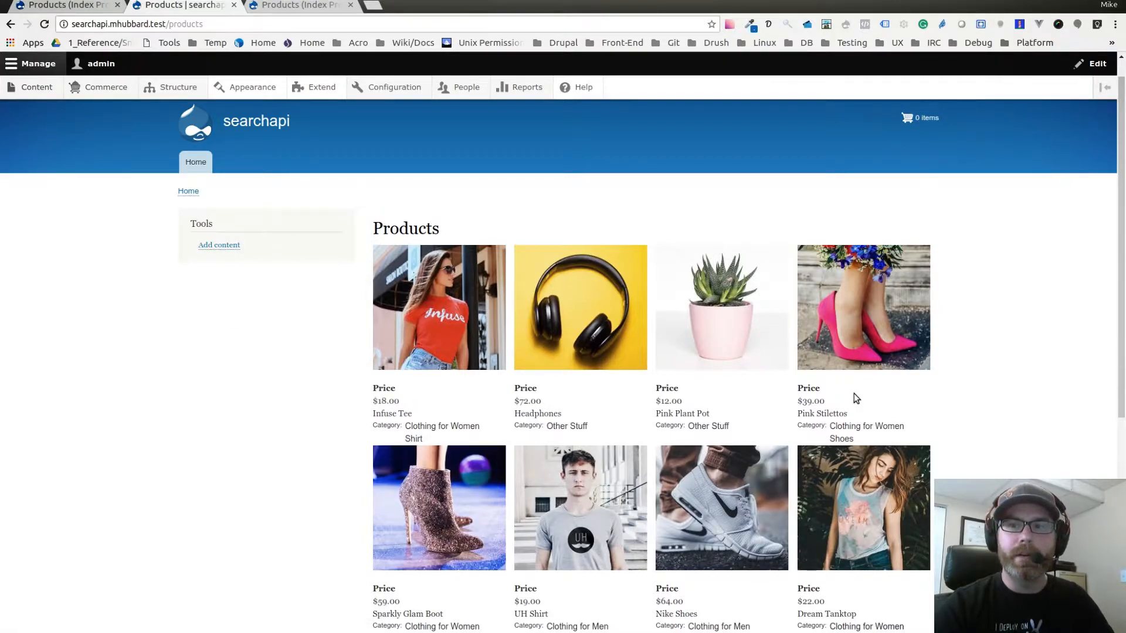
scroll(852, 397, down, 4)
scroll(942, 375, up, 4)
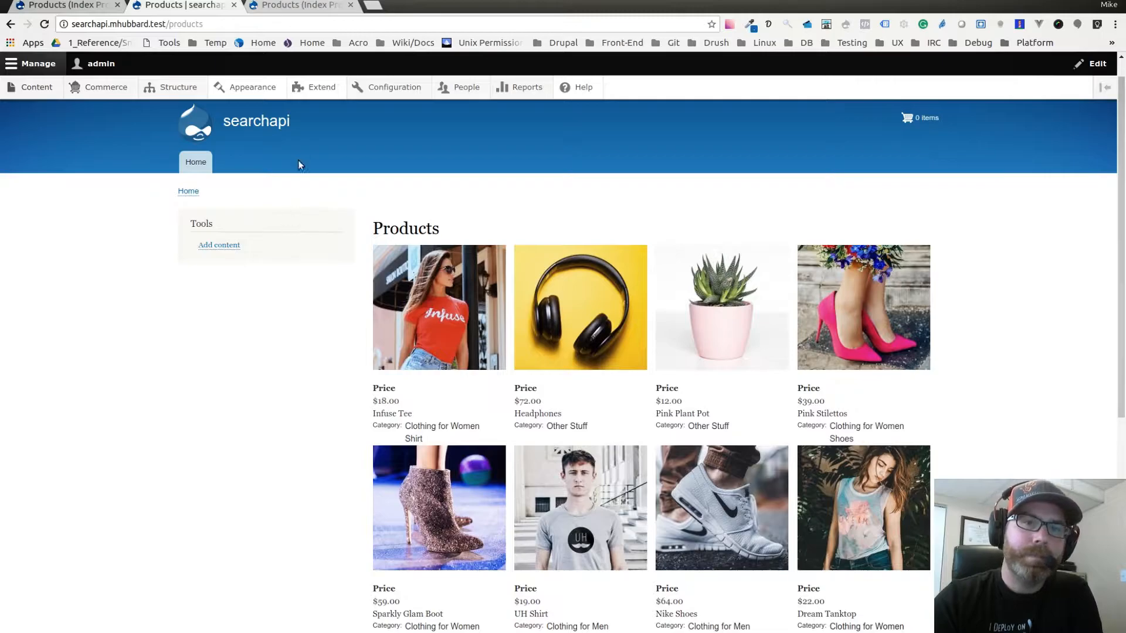
Open the field management page of the Products index in the Search API configuration.
click(88, 6)
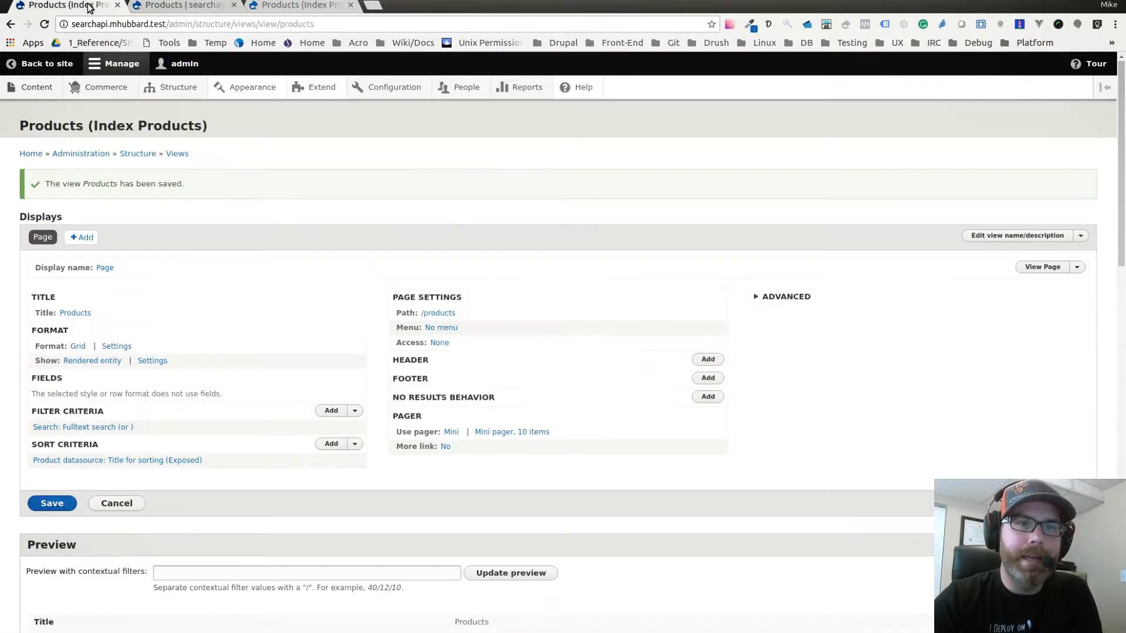
click(176, 5)
click(266, 6)
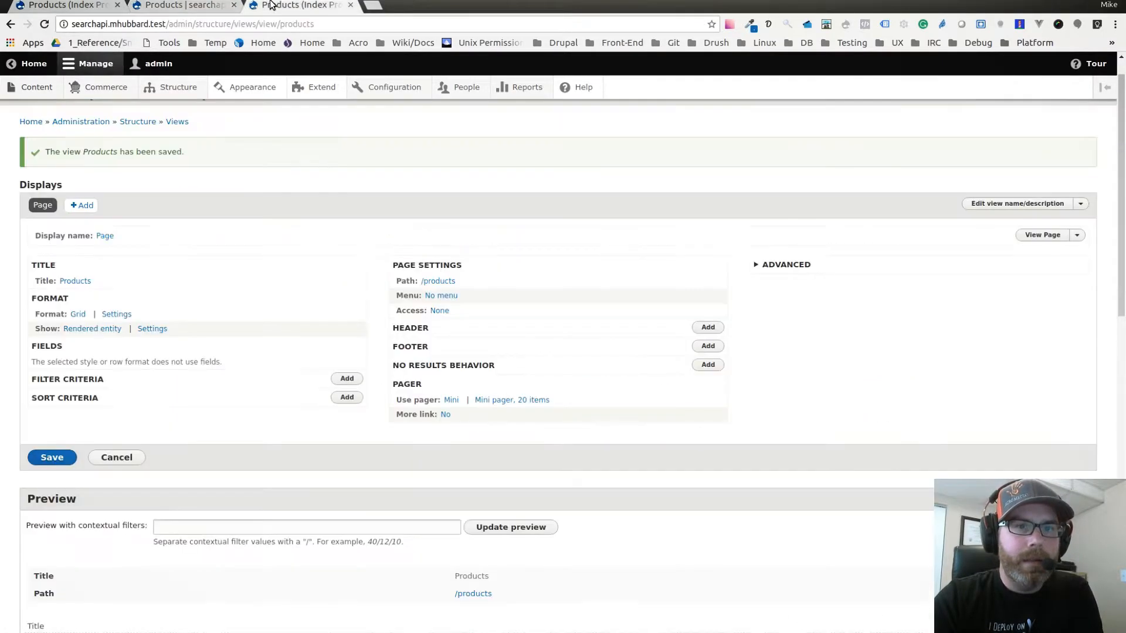
scroll(258, 207, up, 1)
click(45, 25)
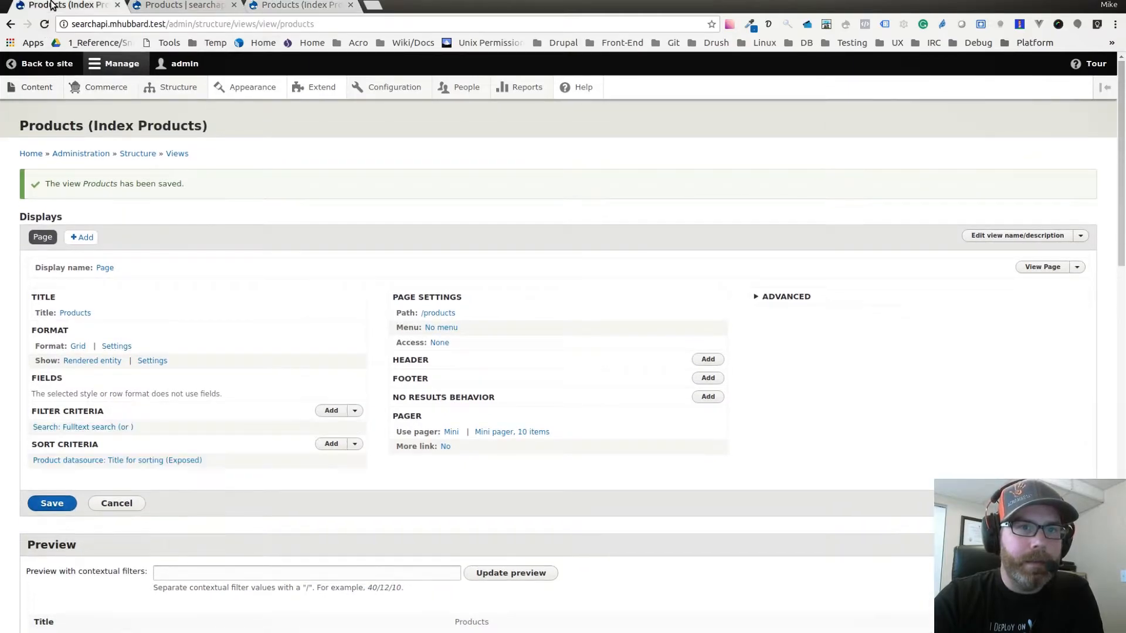
mouse_move(380, 91)
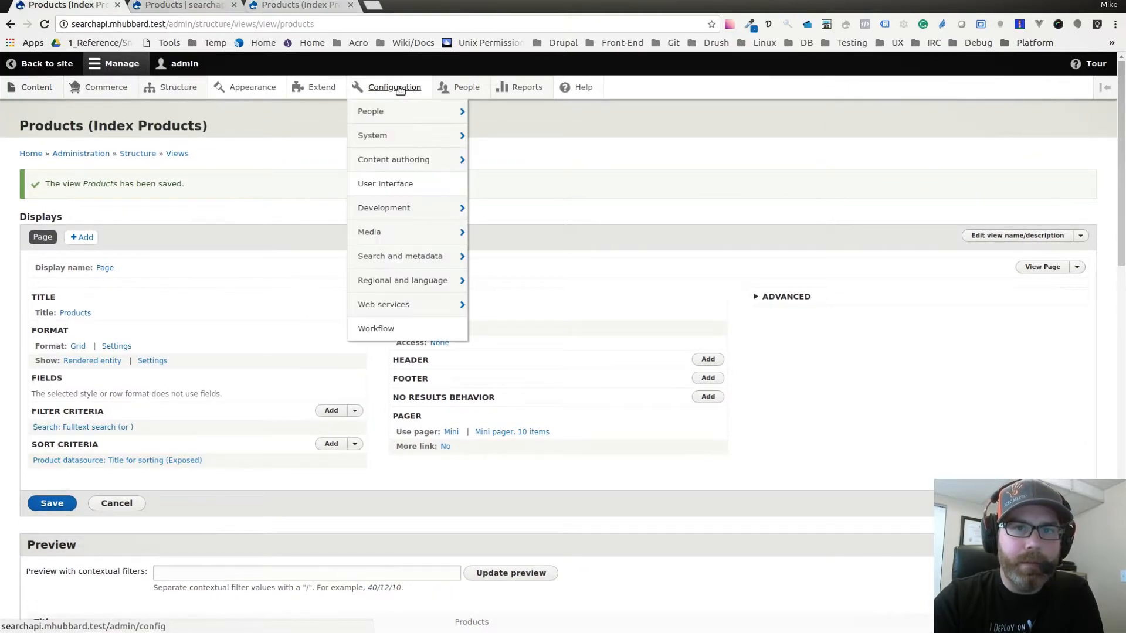
mouse_move(394, 255)
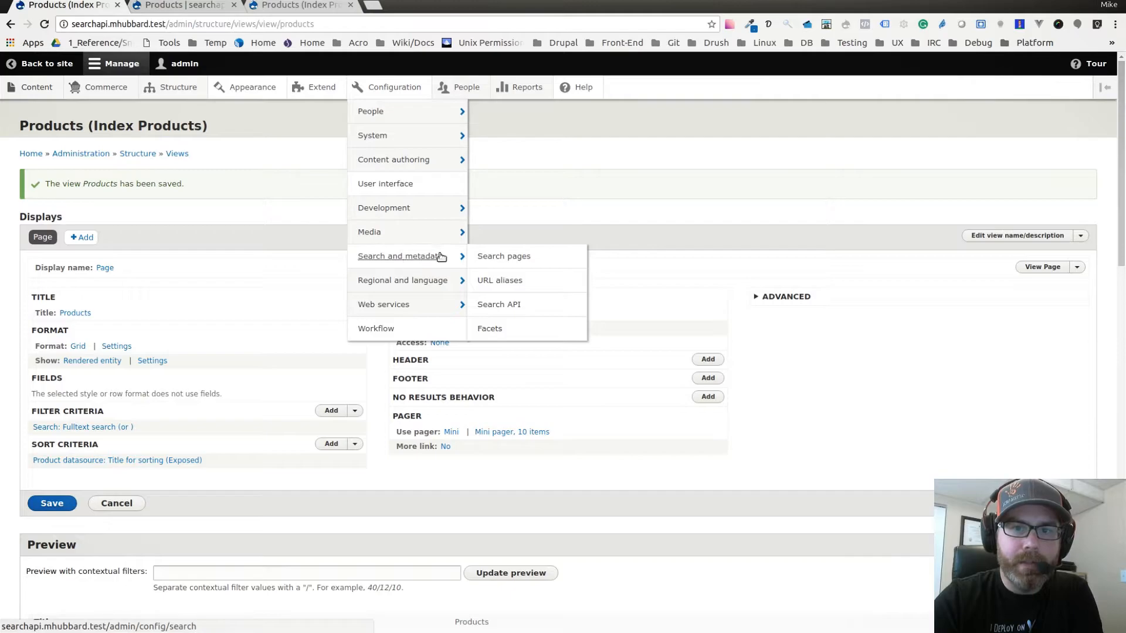
click(505, 306)
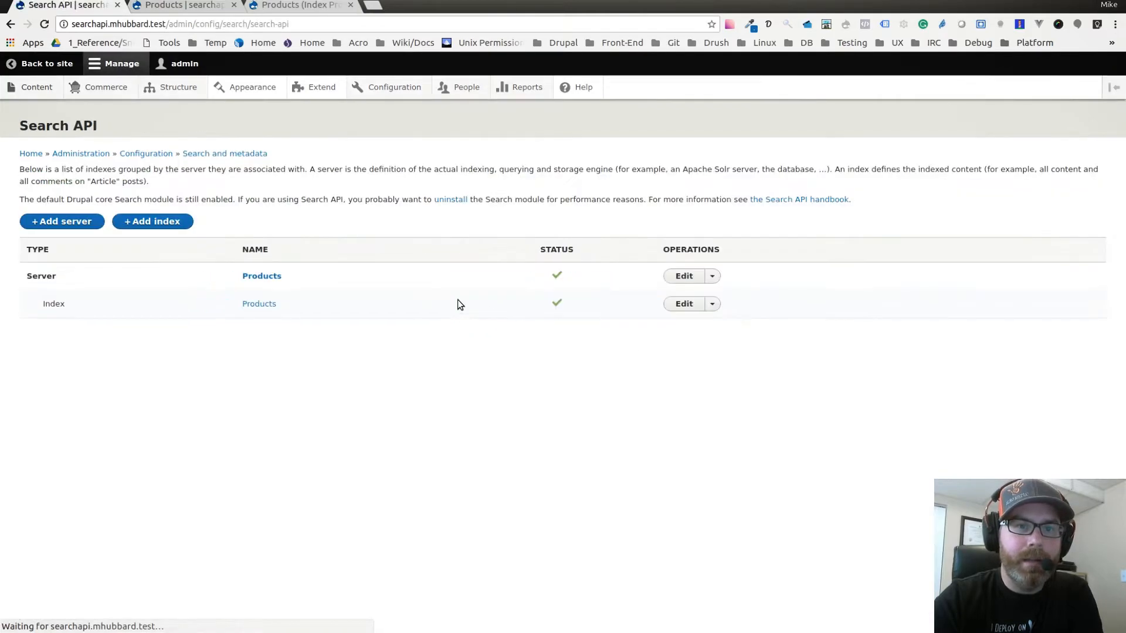
click(684, 304)
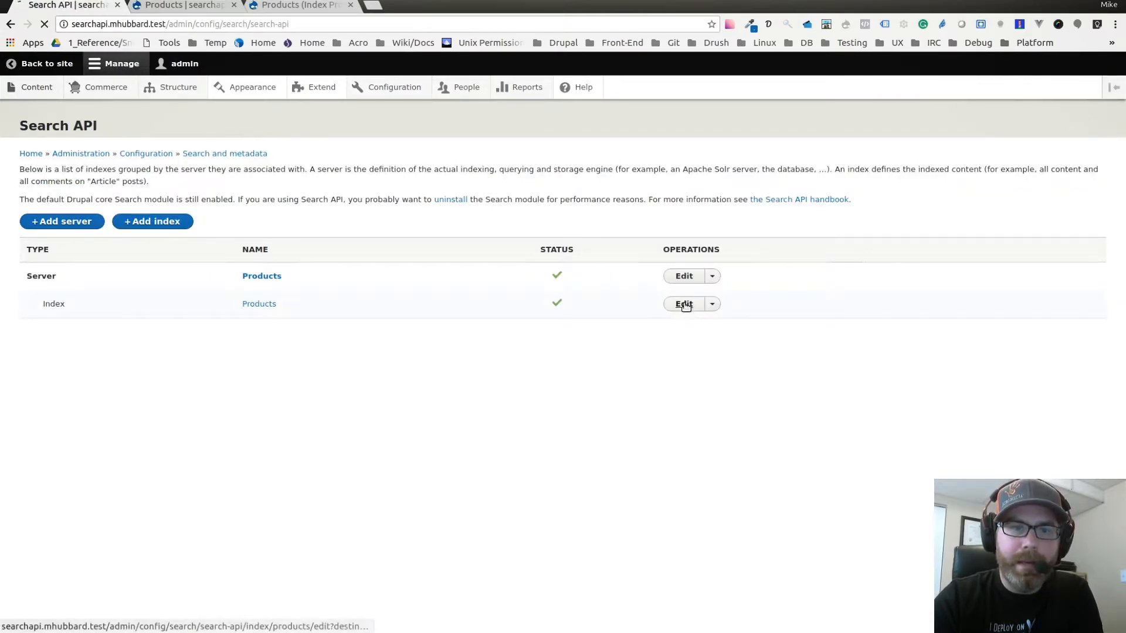
click(147, 159)
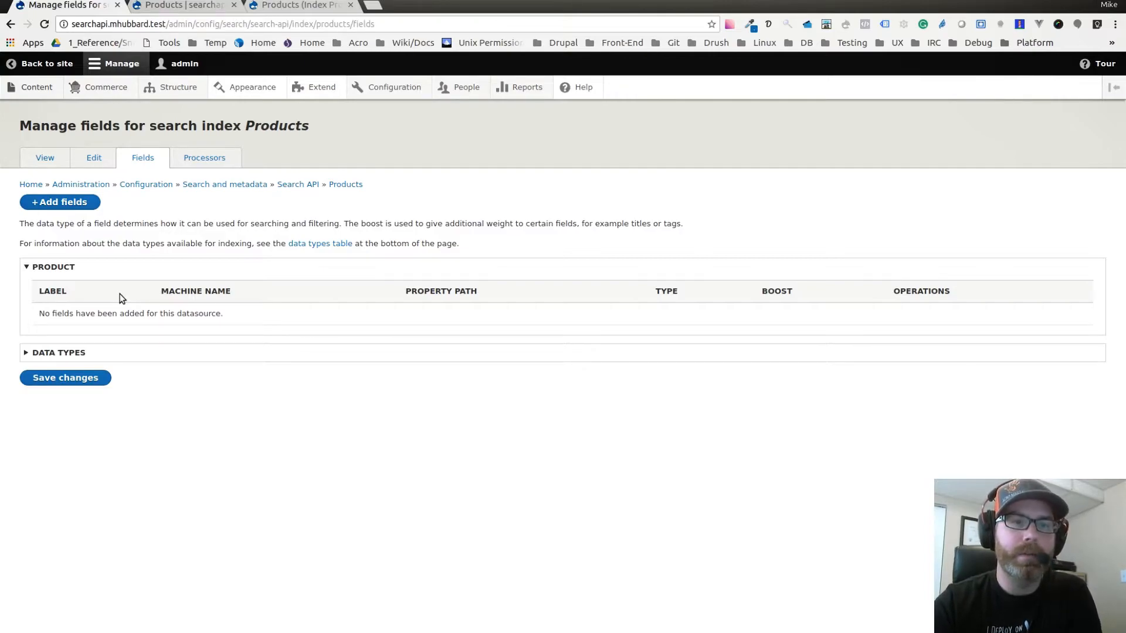
Add the product's Published and Title fields to the Products search index.
click(88, 203)
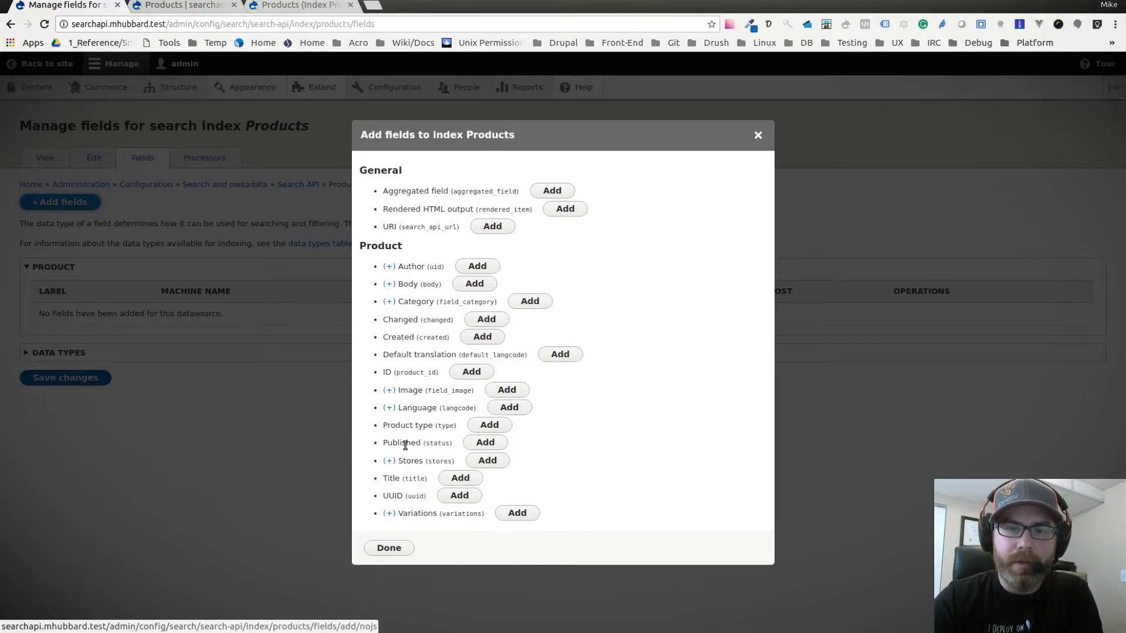
click(484, 444)
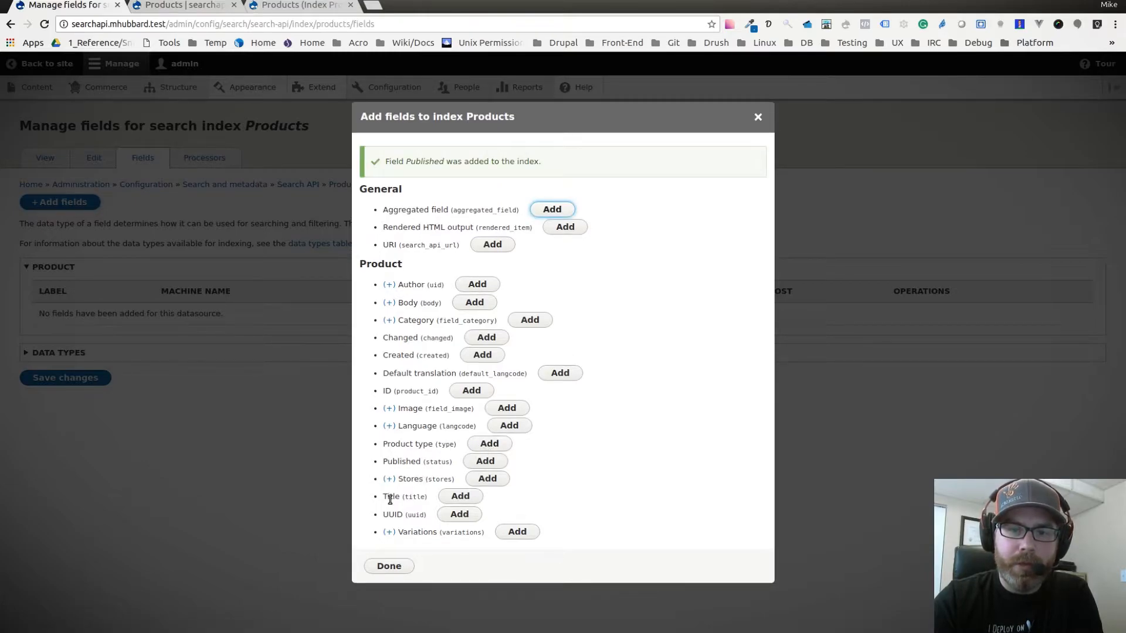
click(460, 497)
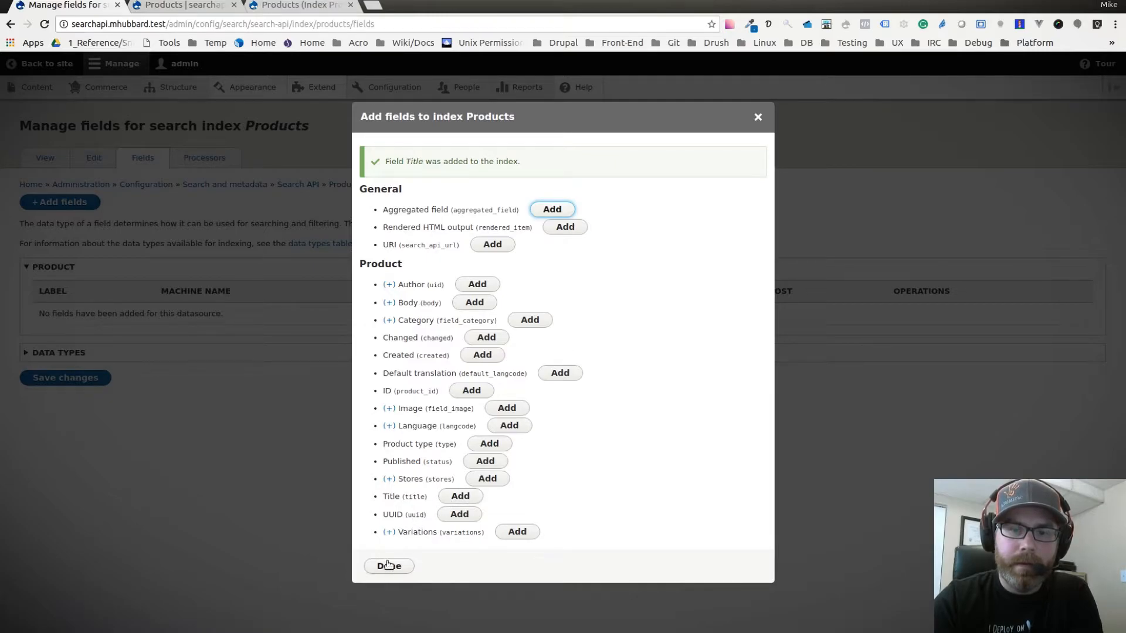
click(389, 566)
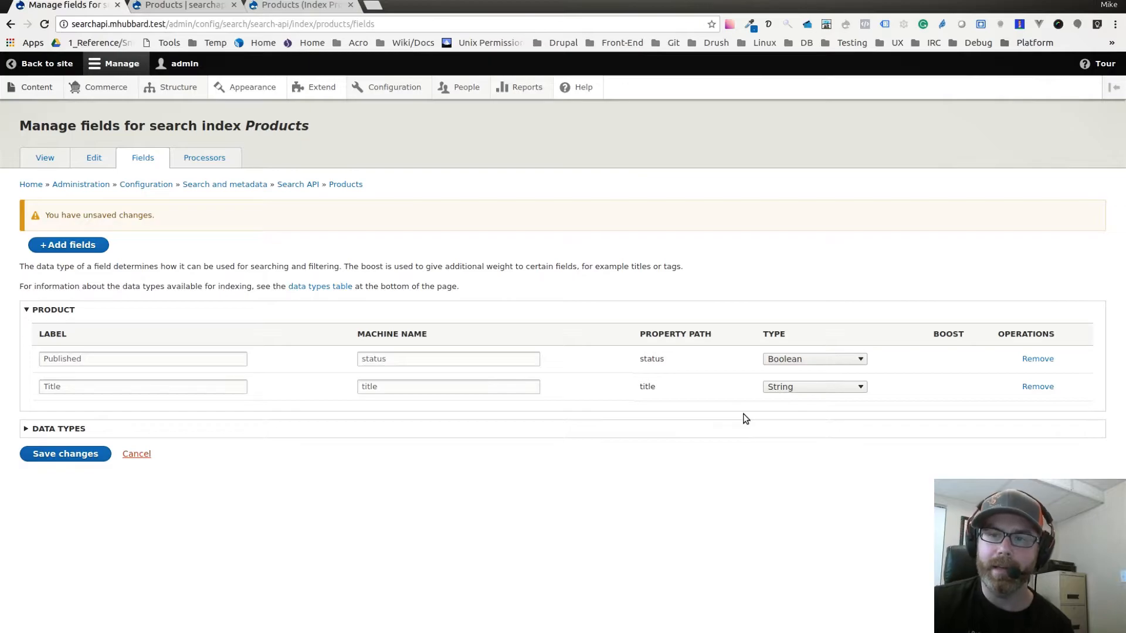
Set the Title field's data type to Fulltext.
click(802, 393)
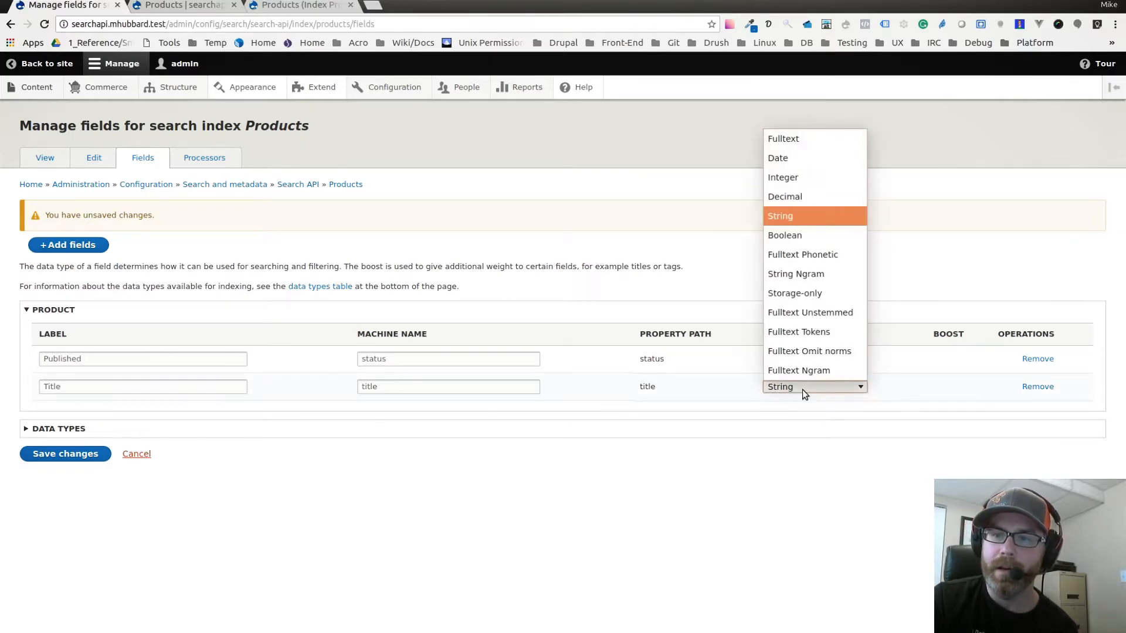
click(807, 395)
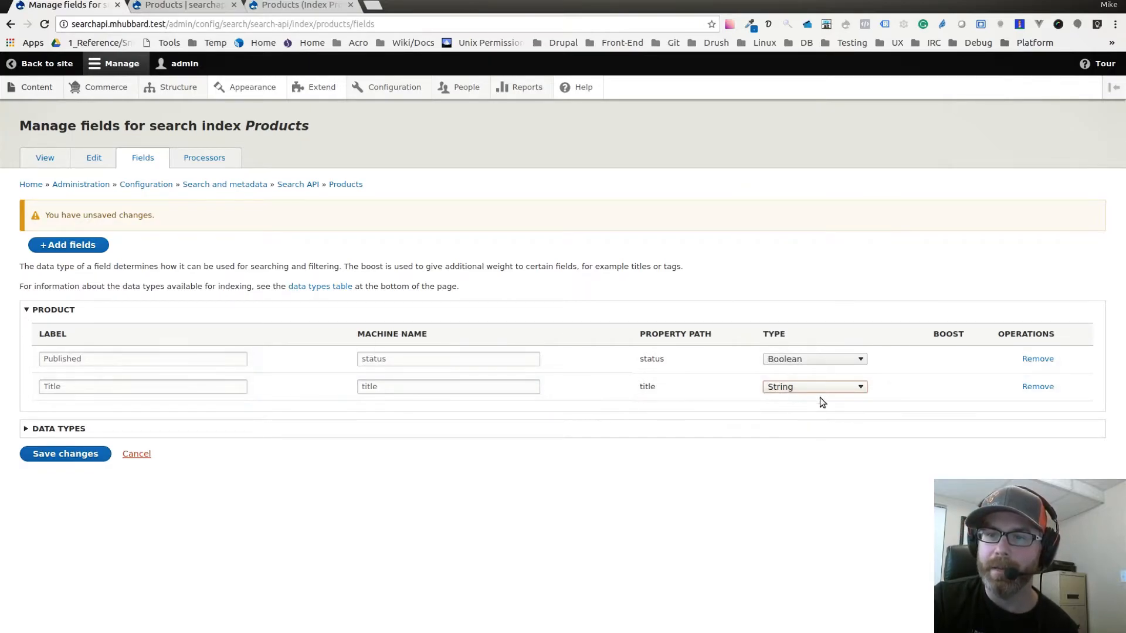
click(803, 393)
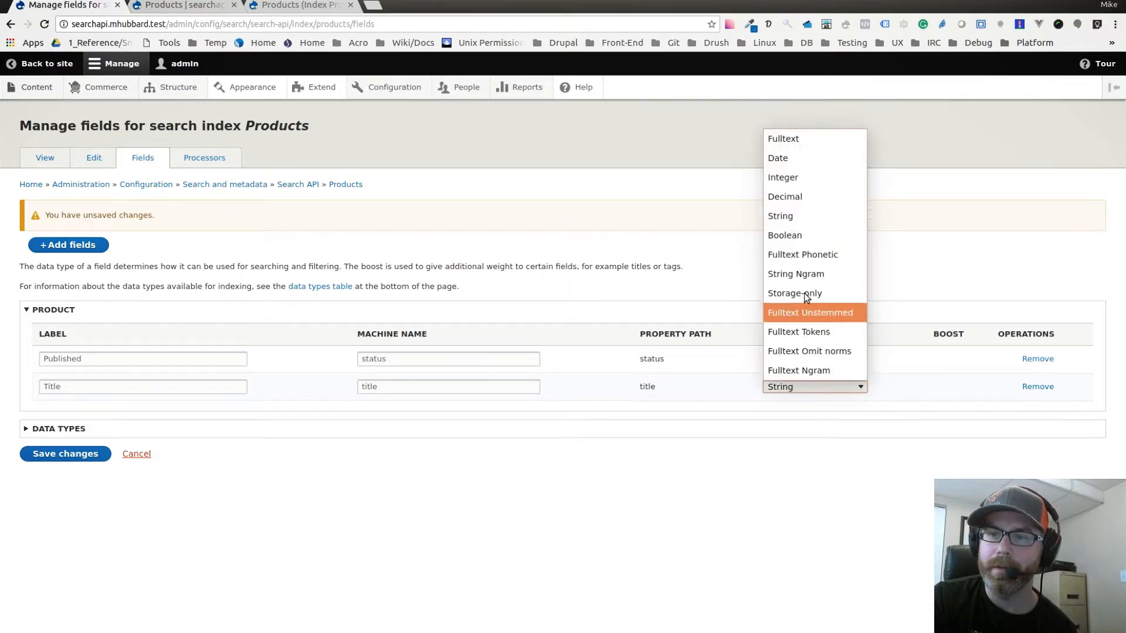
click(799, 142)
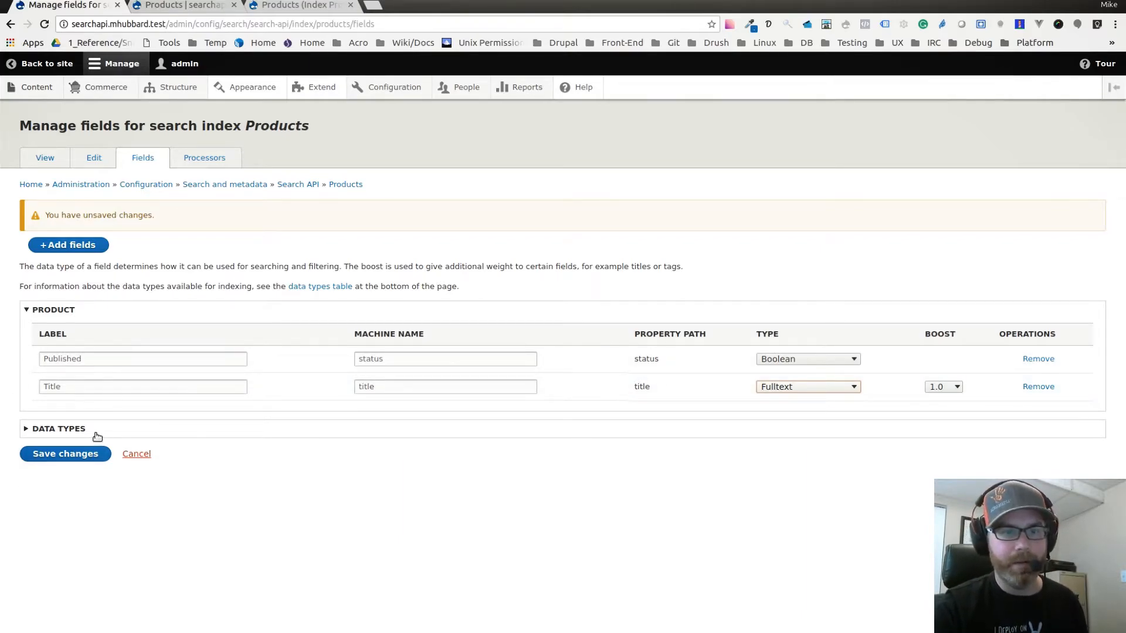
Examine the descriptions of the data types available for indexing fields, and collapse the list again.
click(66, 429)
scroll(118, 466, down, 5)
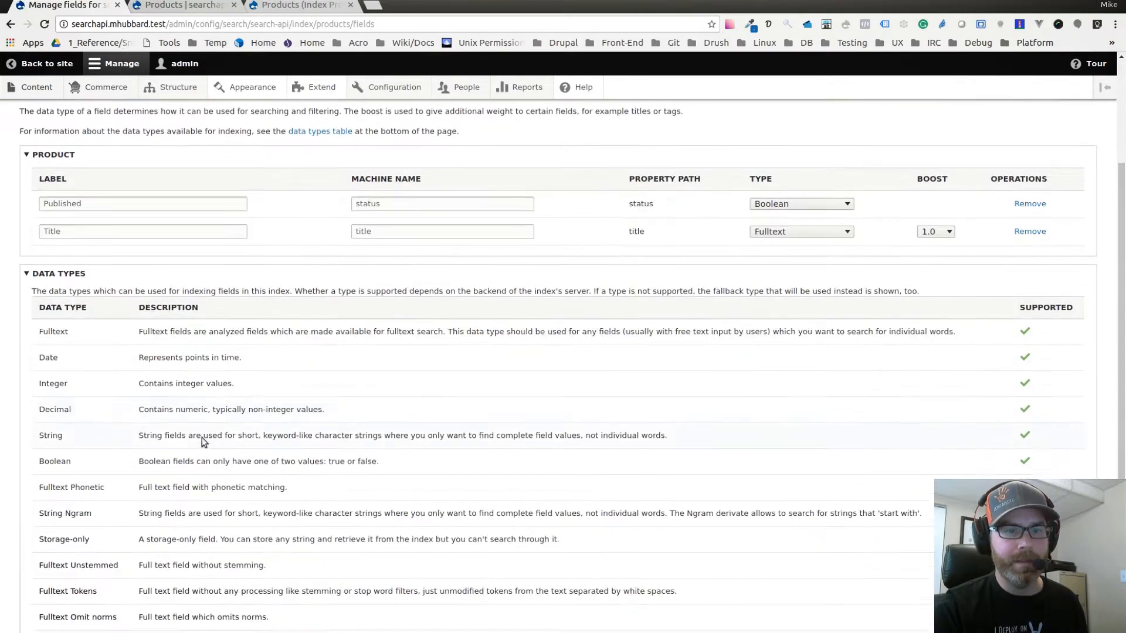
scroll(347, 444, down, 3)
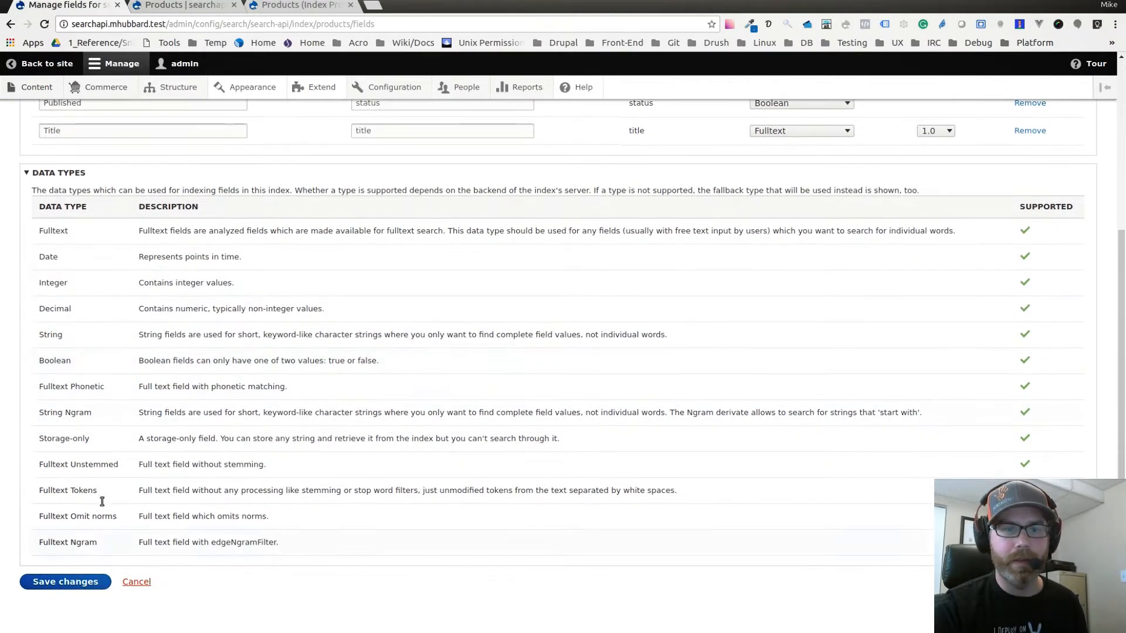
scroll(98, 332, up, 2)
scroll(98, 332, up, 1)
click(70, 270)
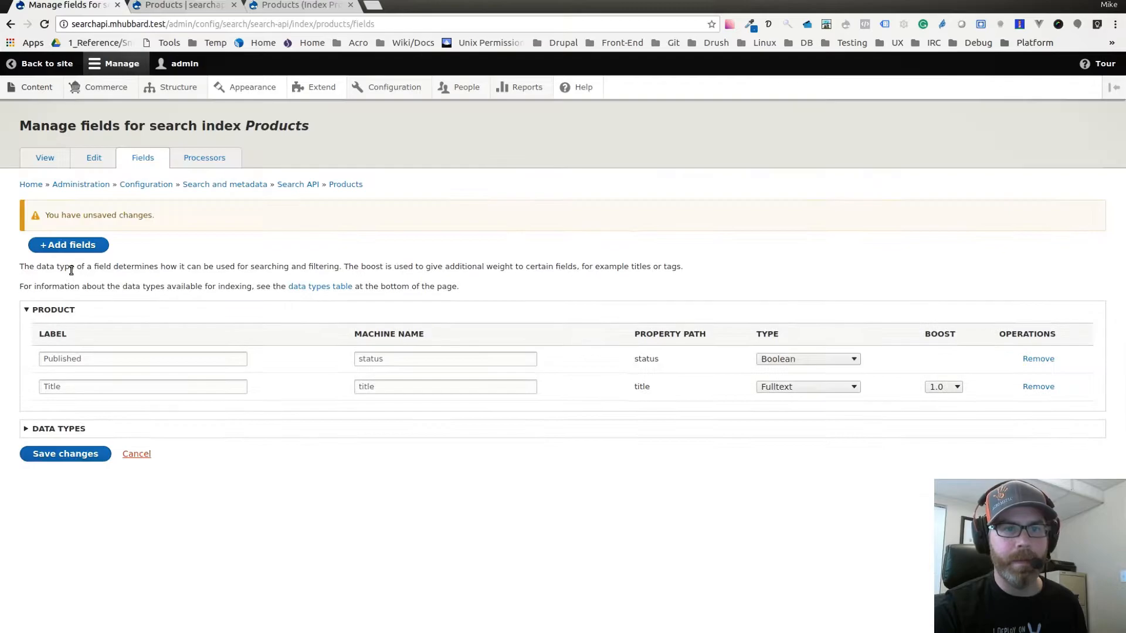
Change the title field's label to "Title for search".
click(101, 388)
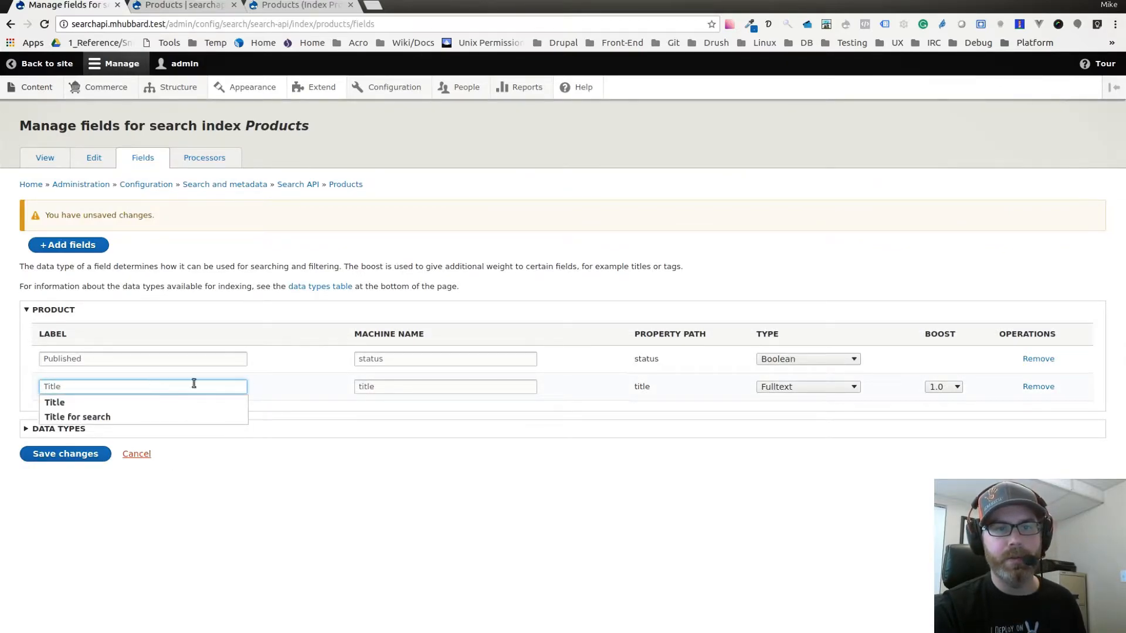
click(261, 386)
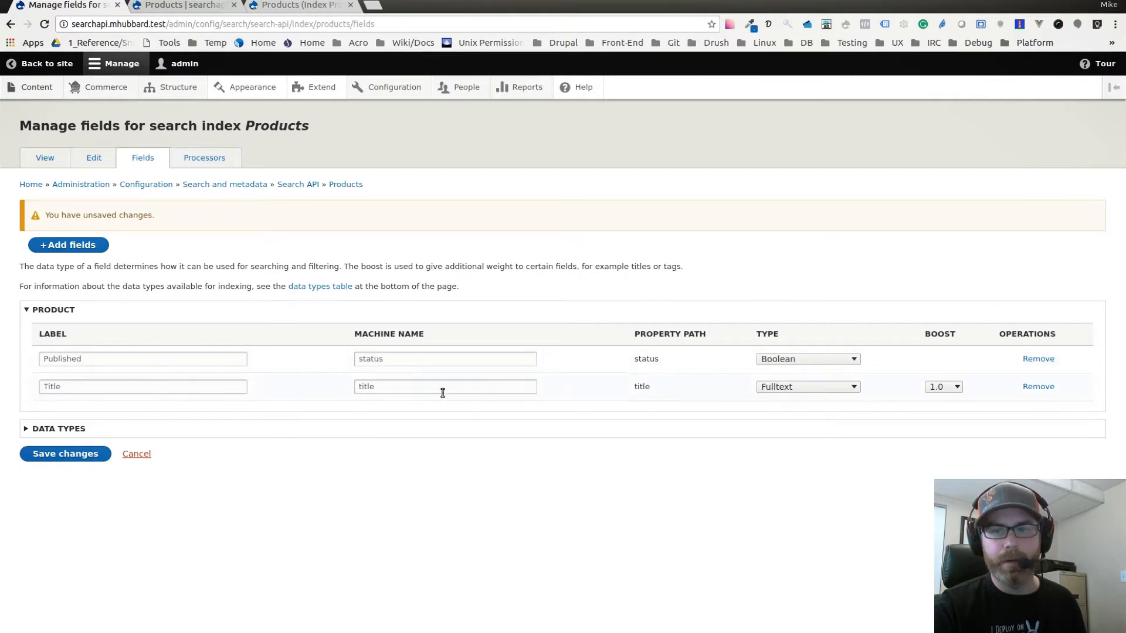
click(182, 387)
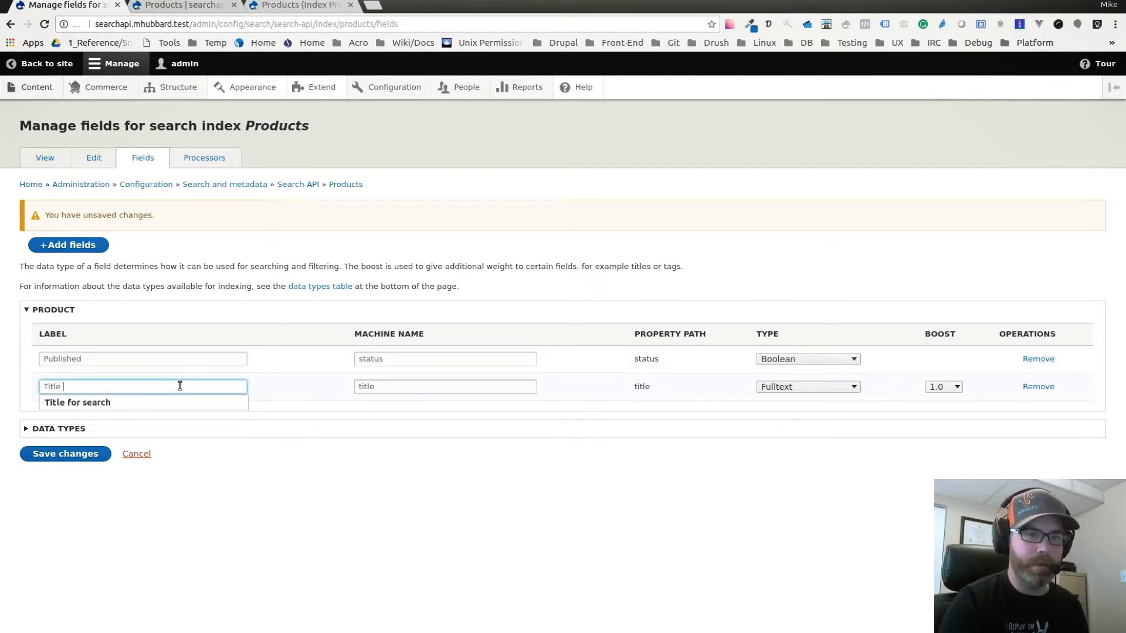
text(for serach)
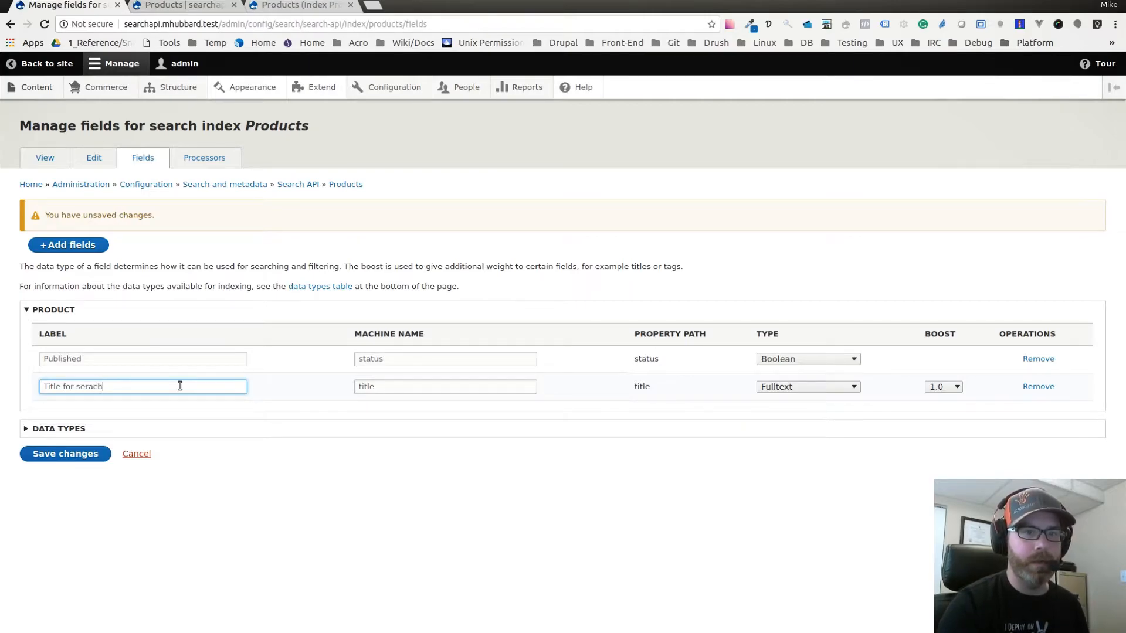
click(312, 395)
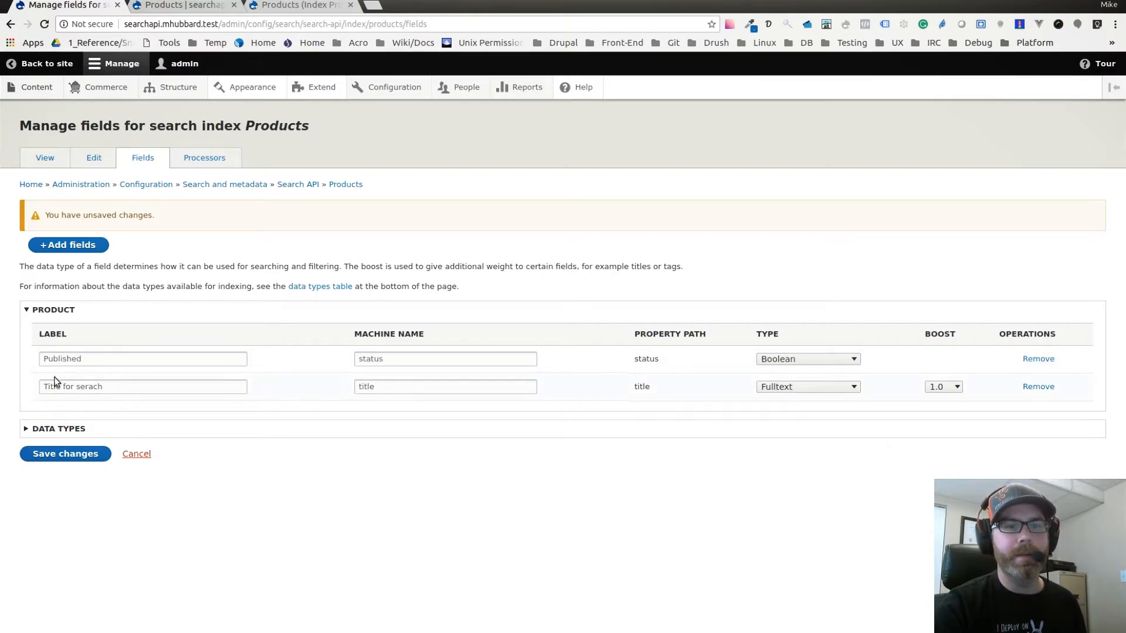
click(88, 387)
key(BackSpace)
key(Right)
text(r)
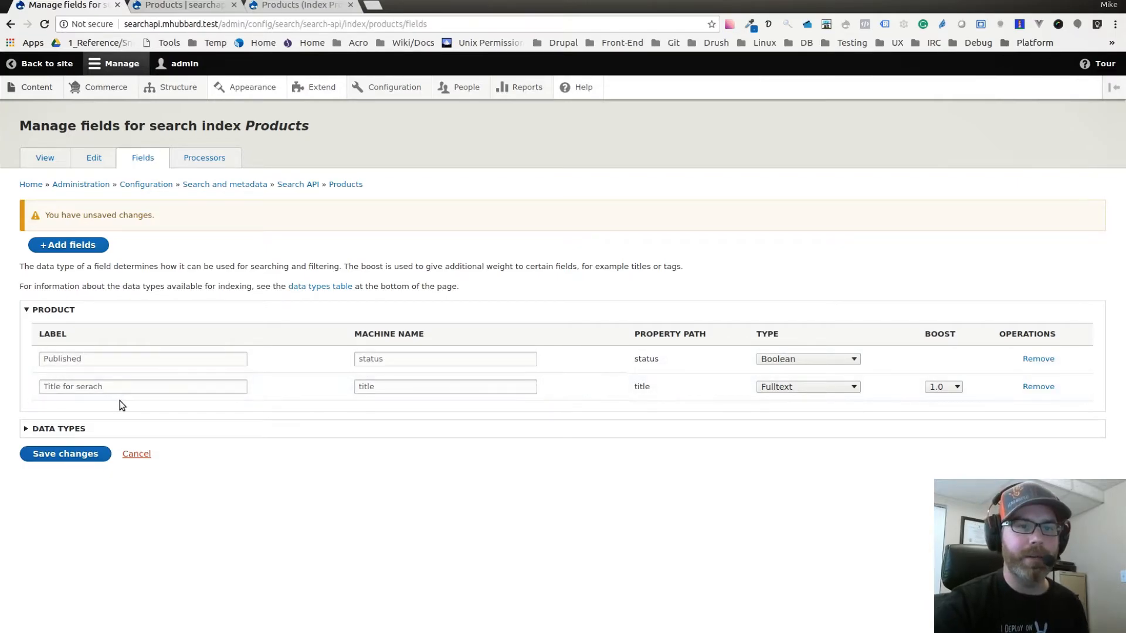
click(88, 388)
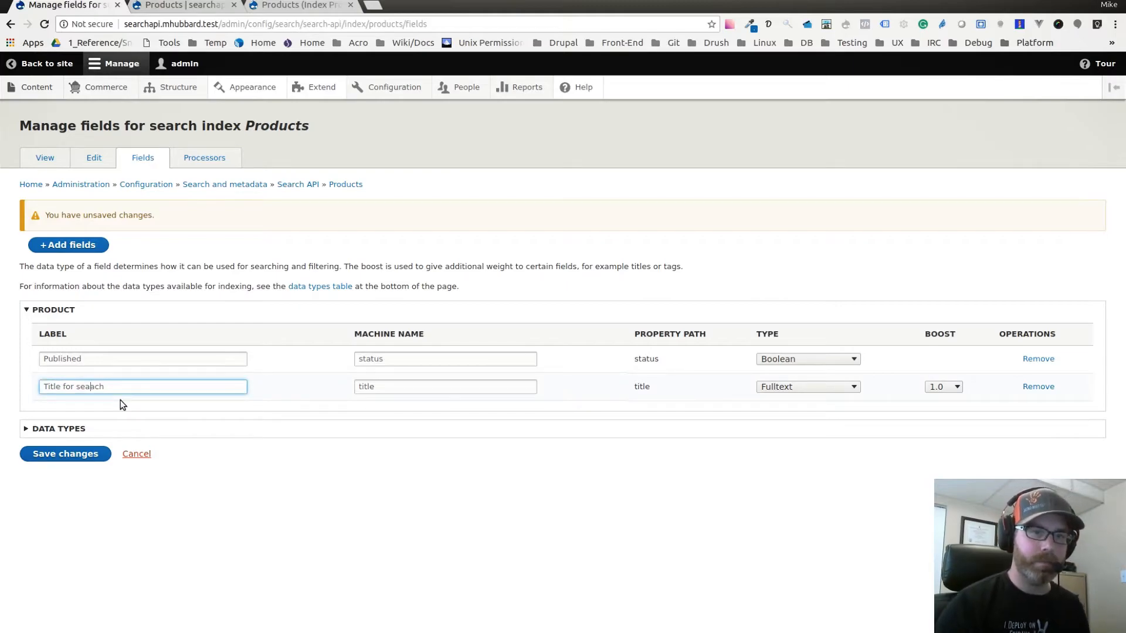
click(243, 406)
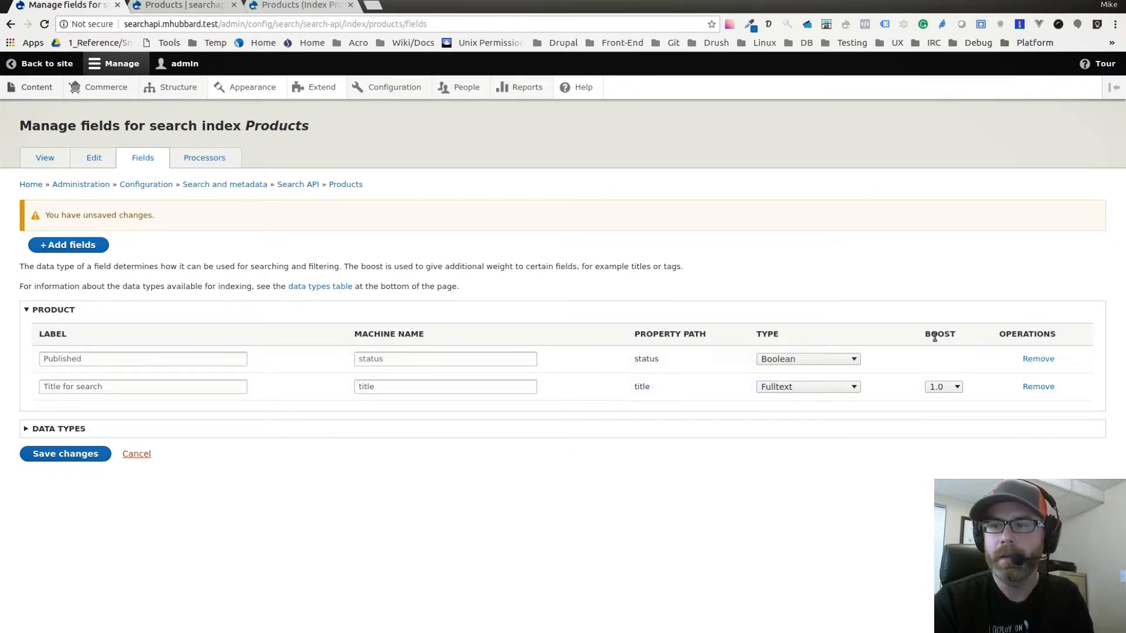
Review the boost options for the title field, keep the boost at 1.0, and save the index's field changes.
click(944, 388)
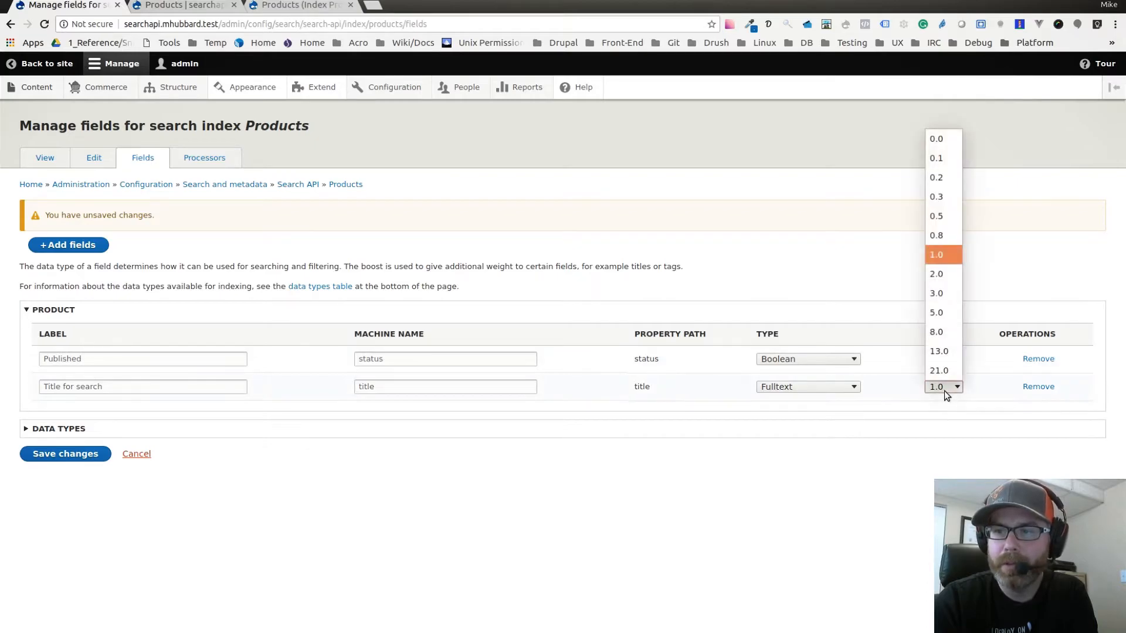
click(944, 390)
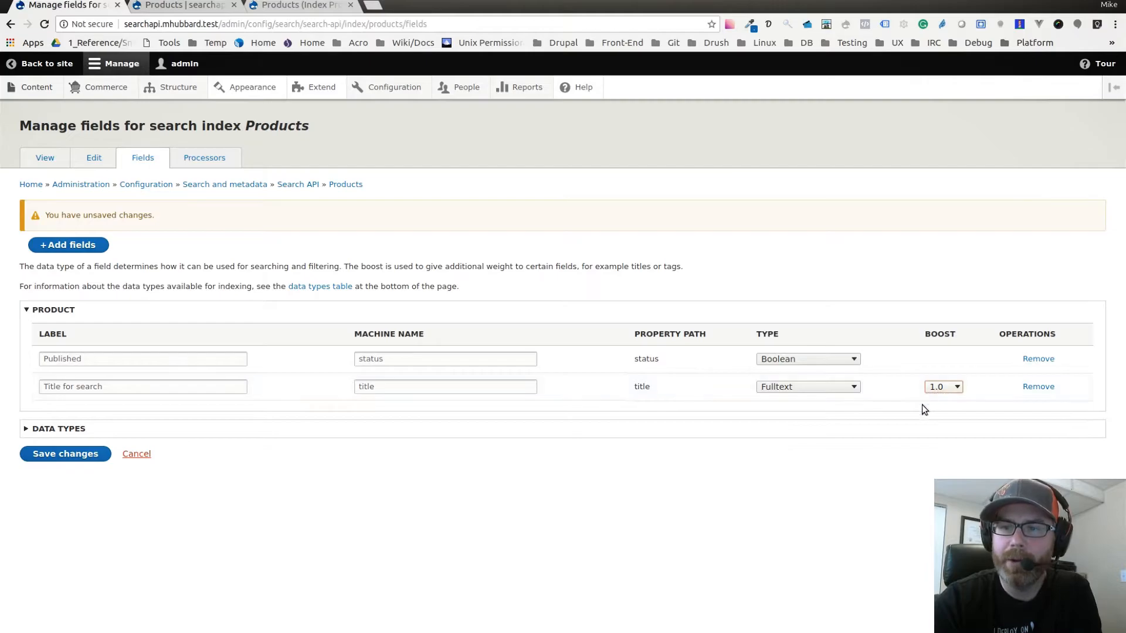
click(945, 388)
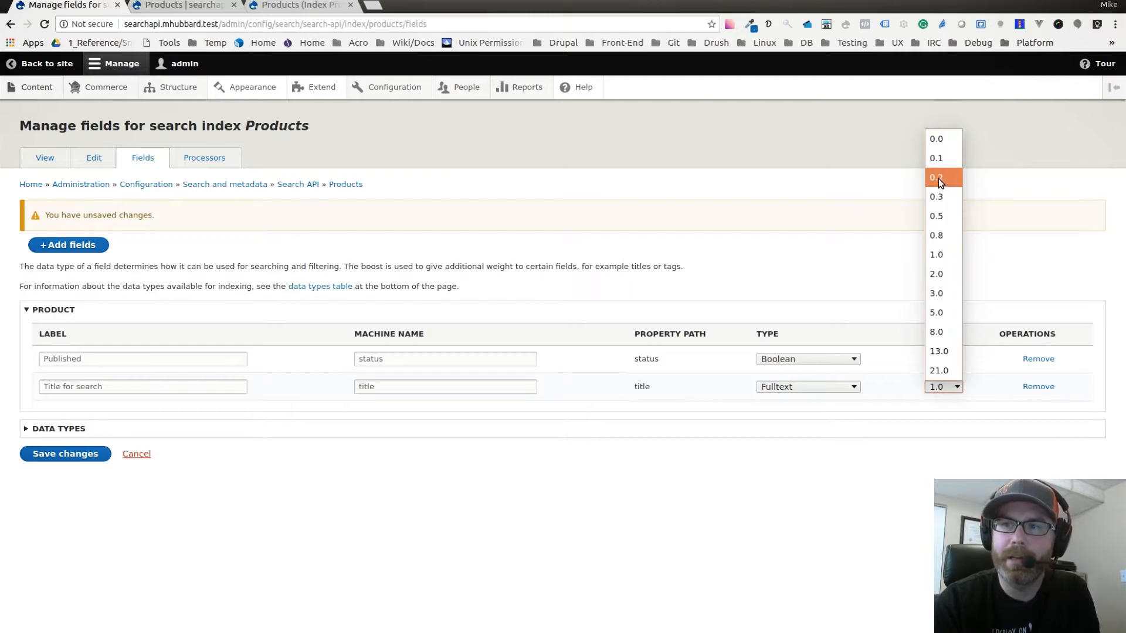
click(952, 465)
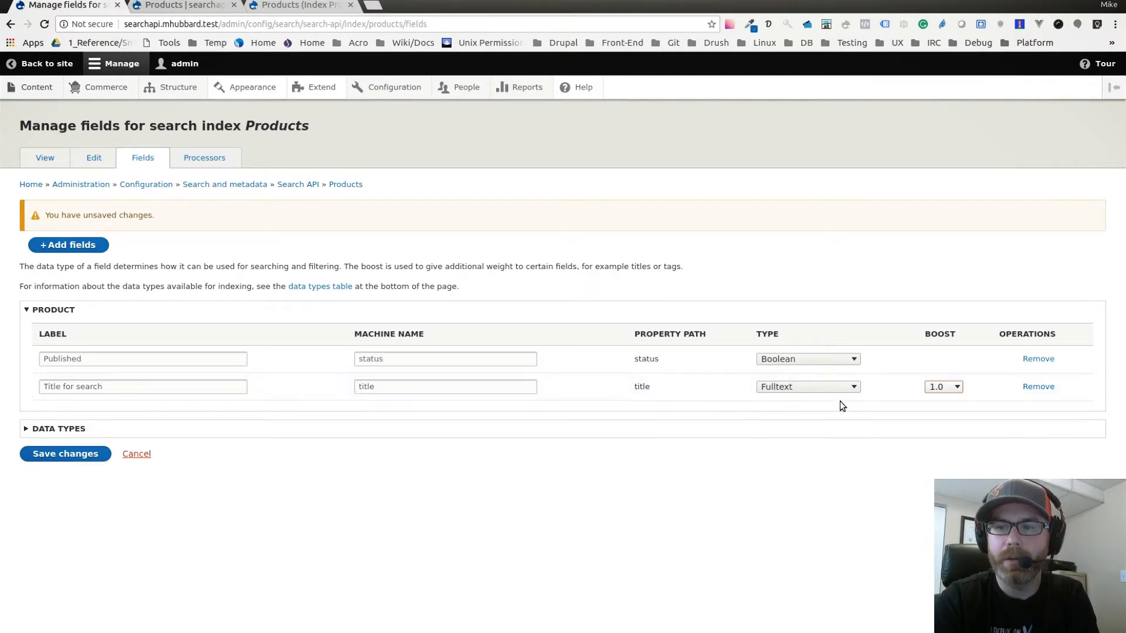
click(68, 458)
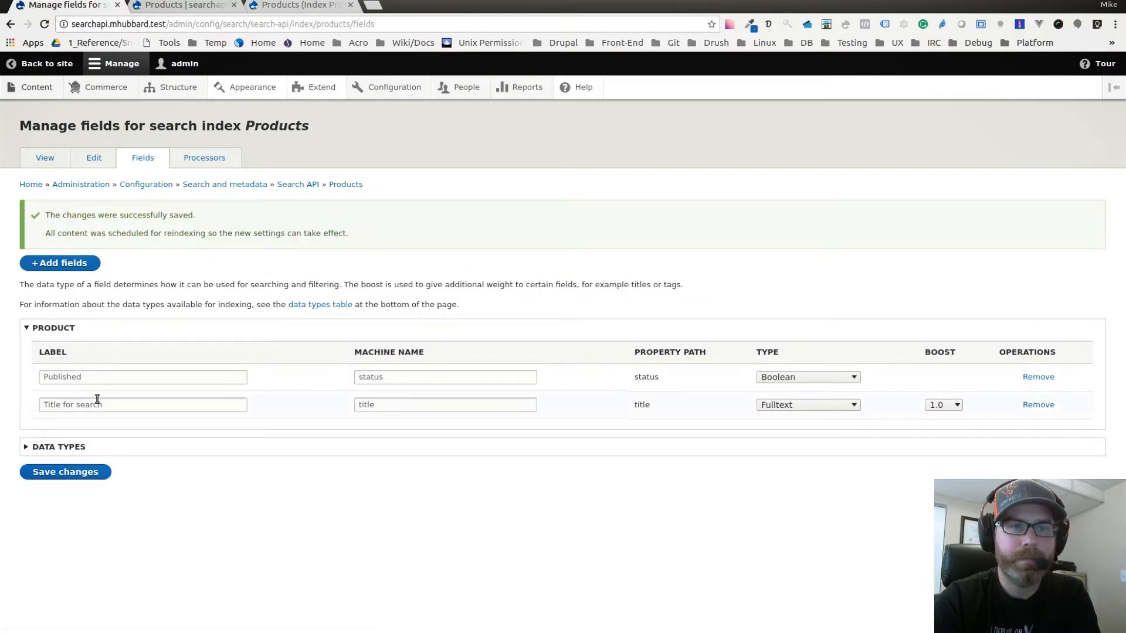
Check the Products index status and index all items in batches of 50.
click(50, 165)
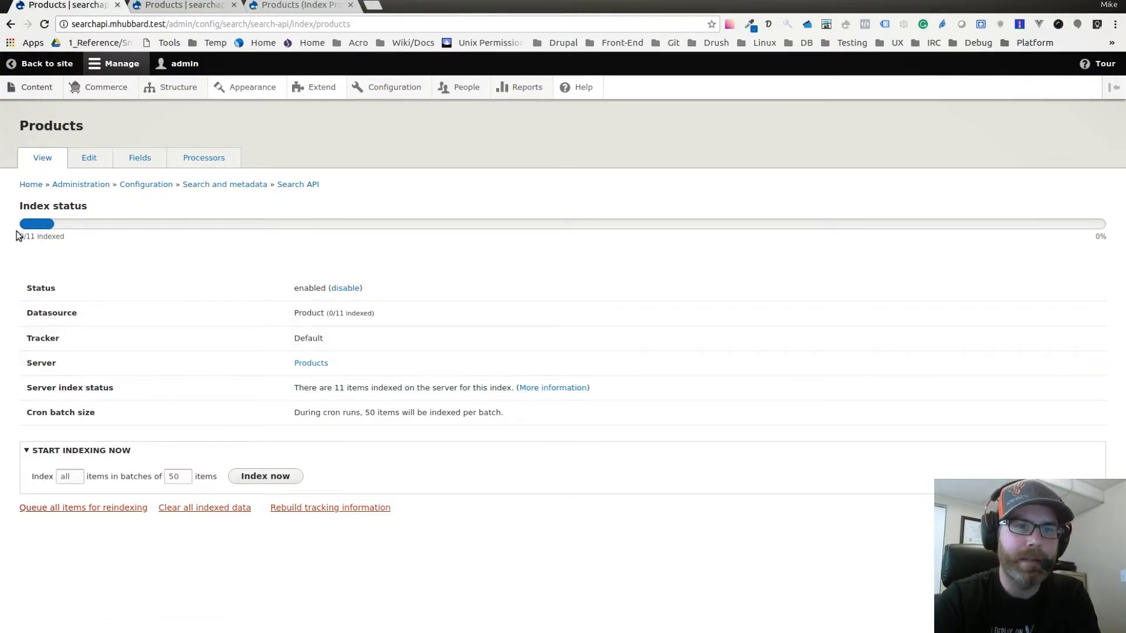
drag(20, 239, 66, 239)
click(77, 248)
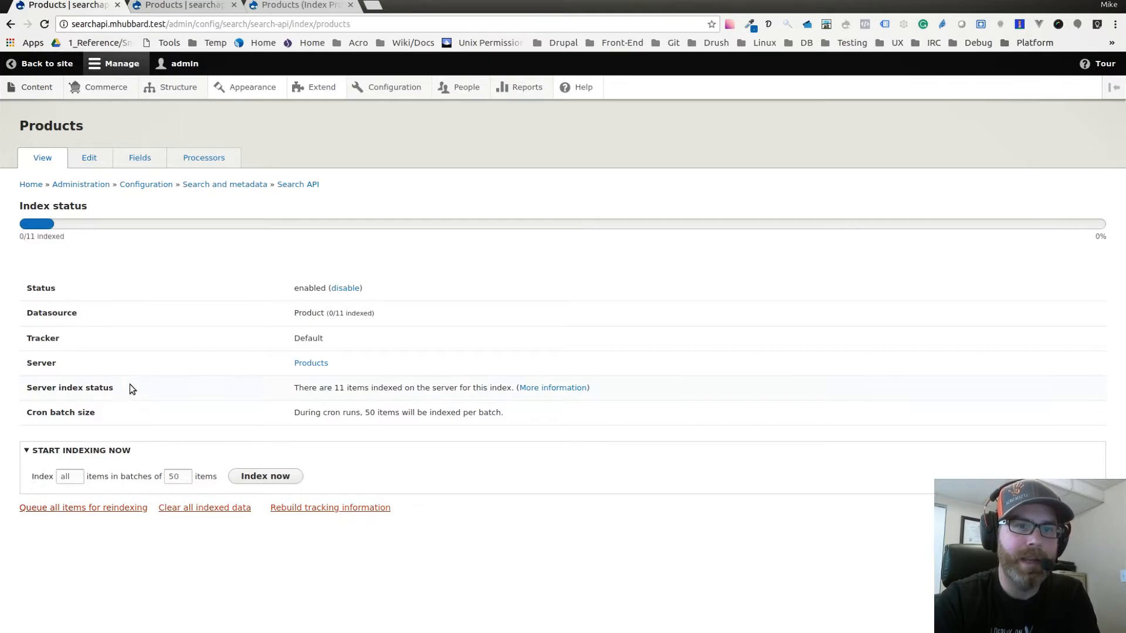
click(269, 477)
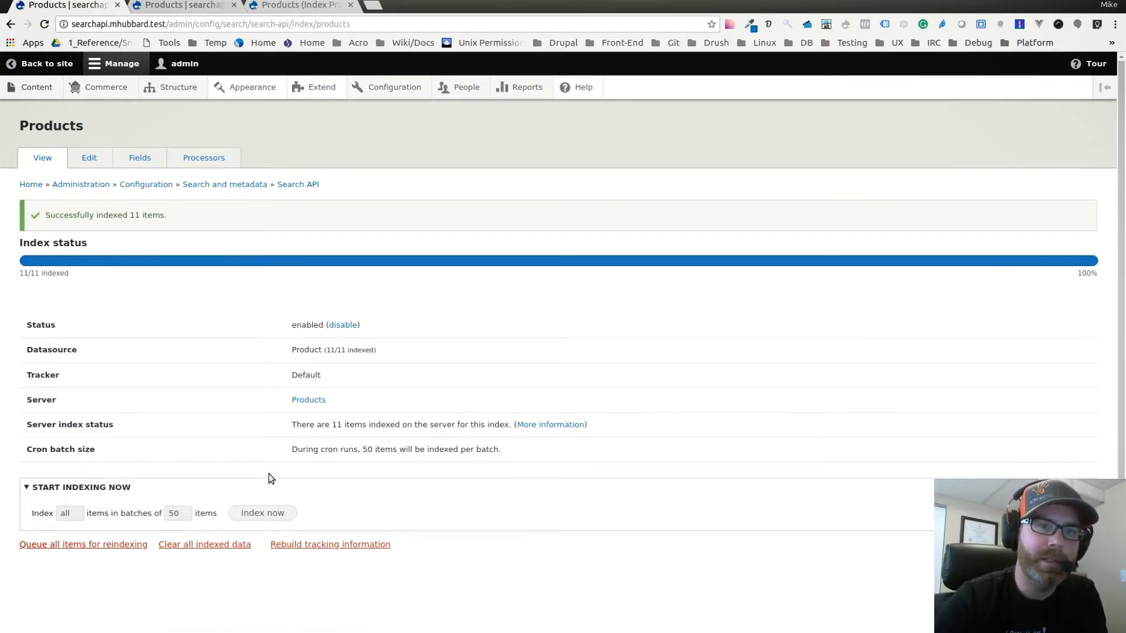
Return to the Products view's configuration page and reload it.
click(291, 8)
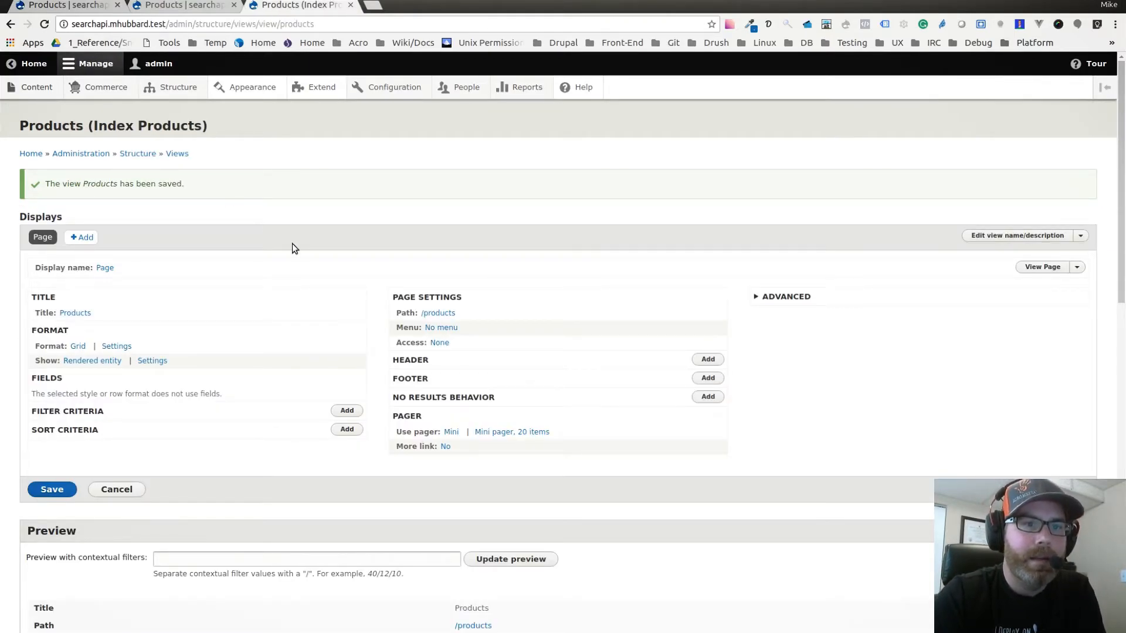
drag(183, 5, 262, 11)
click(186, 8)
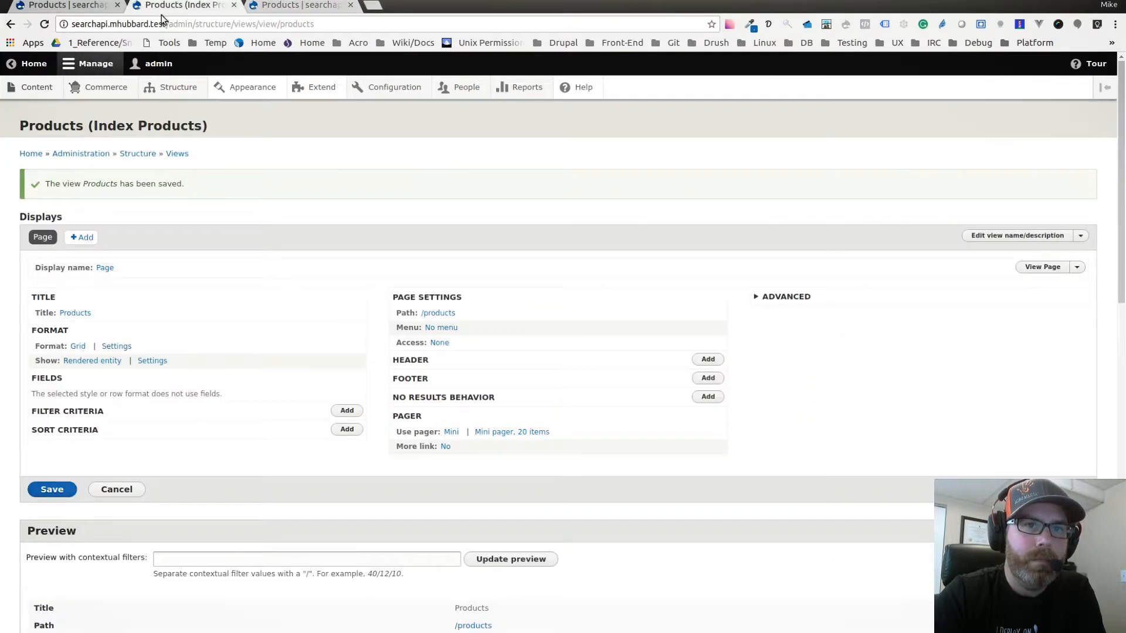
click(44, 24)
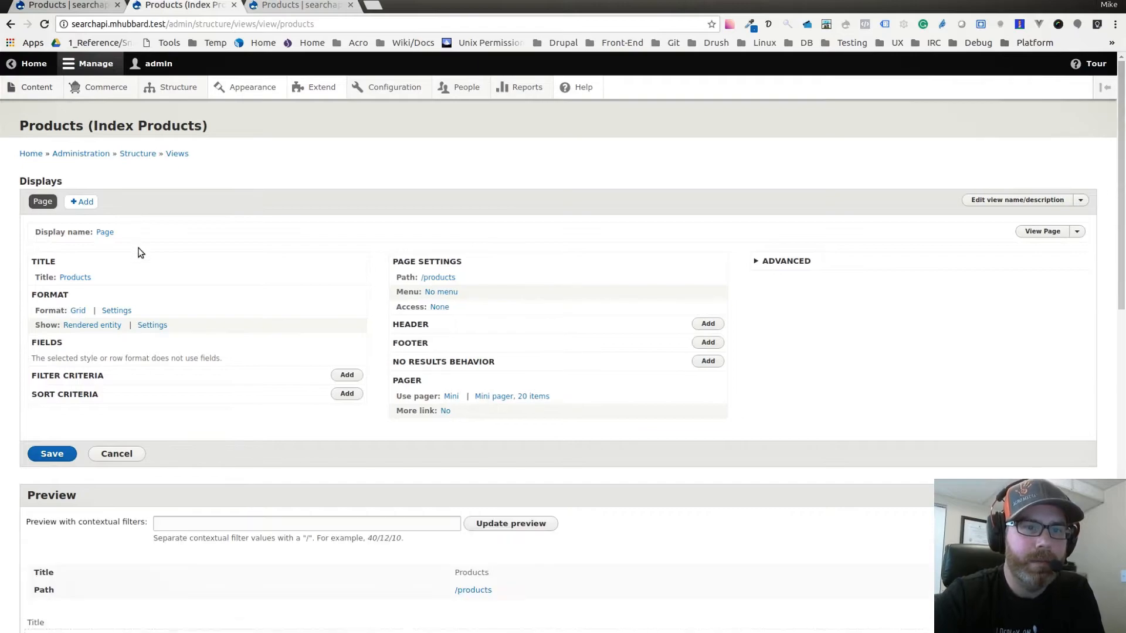
Add a filter criterion to the Products view so that Published is equal to True.
scroll(147, 346, down, 1)
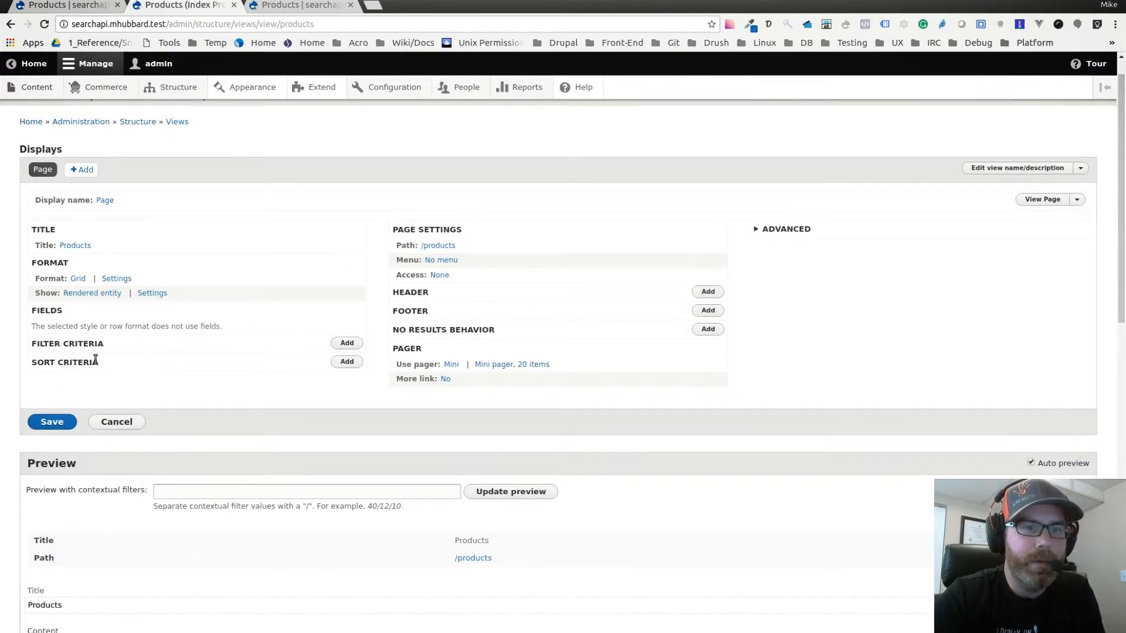
drag(32, 344, 103, 344)
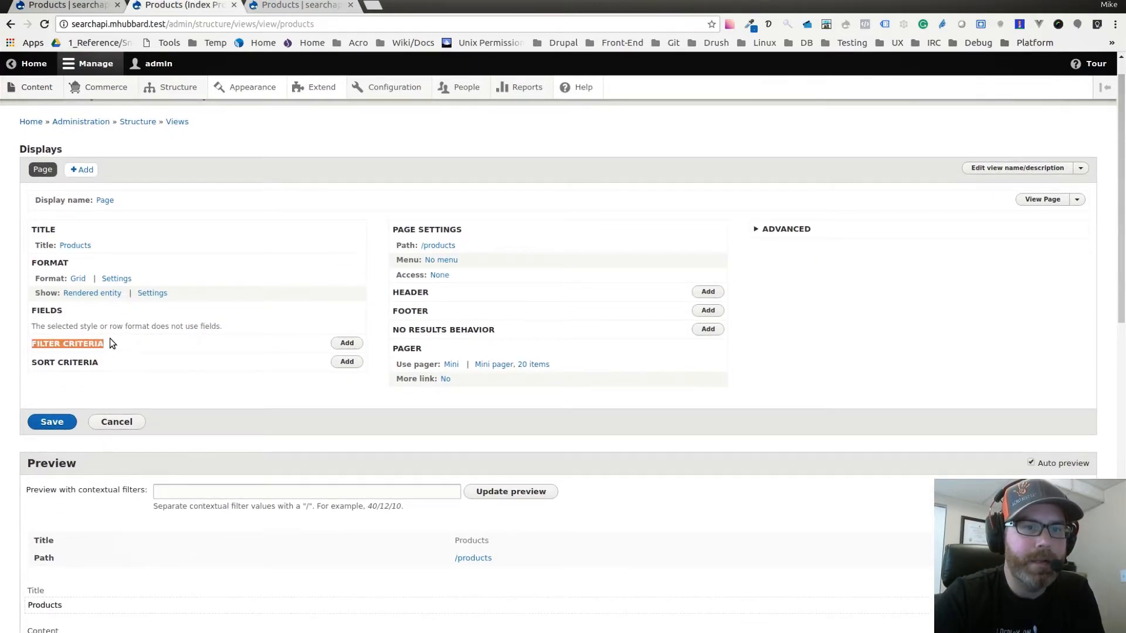
click(111, 341)
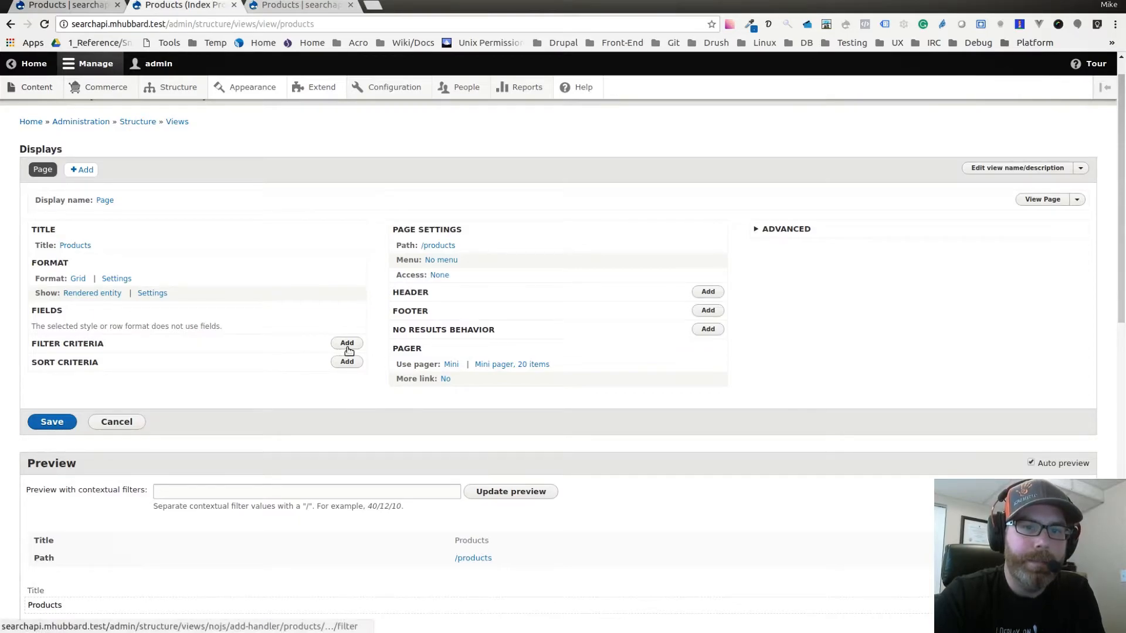
click(347, 344)
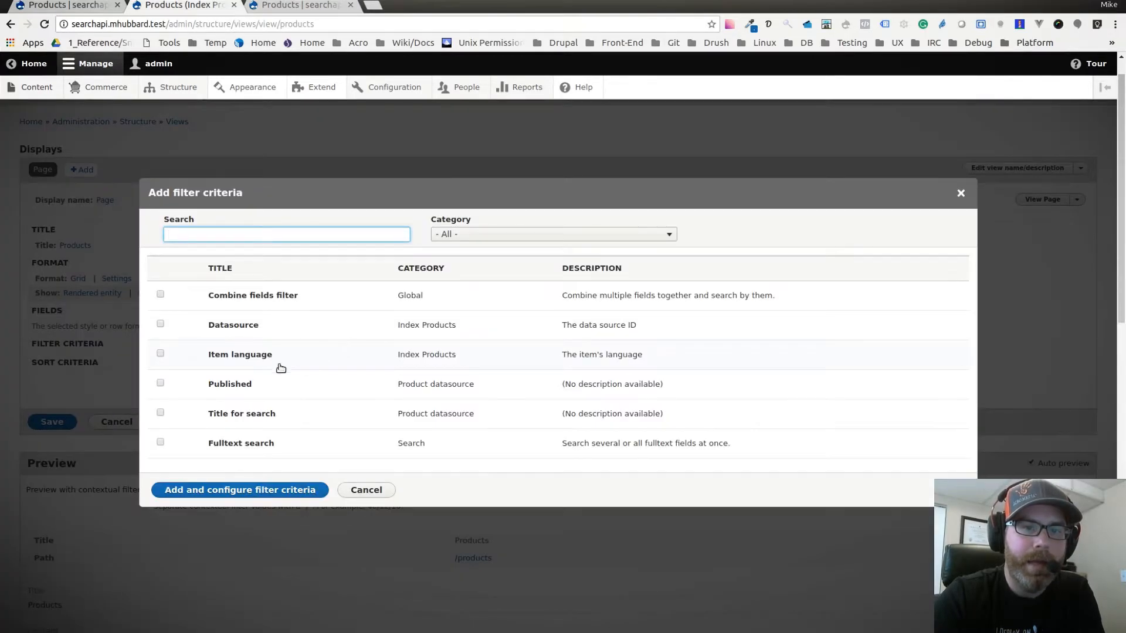
click(161, 383)
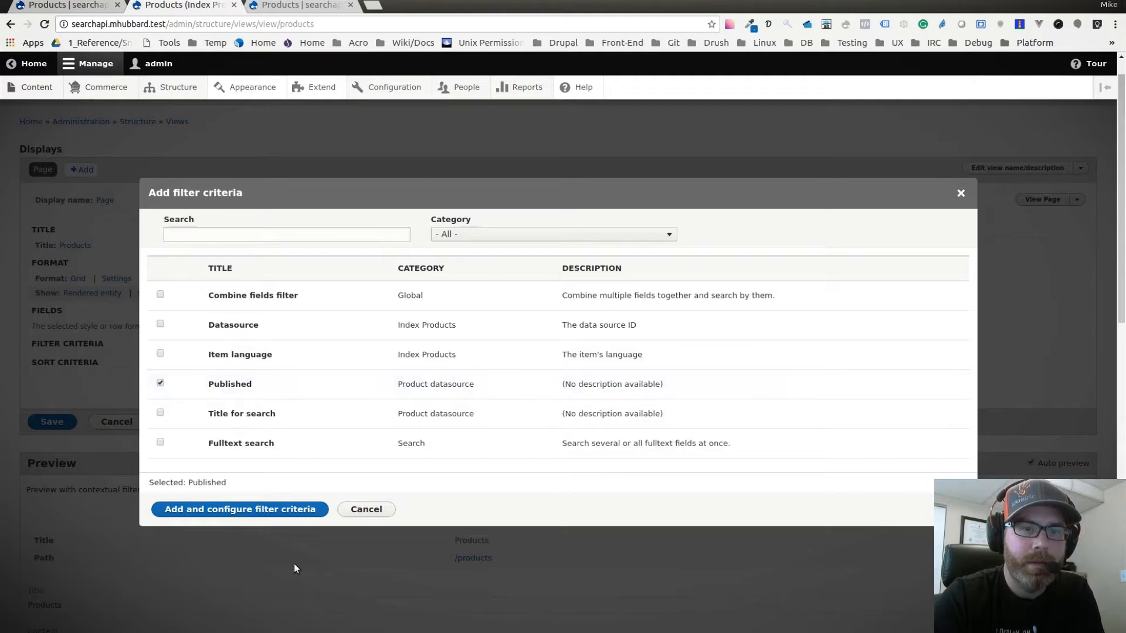
click(247, 516)
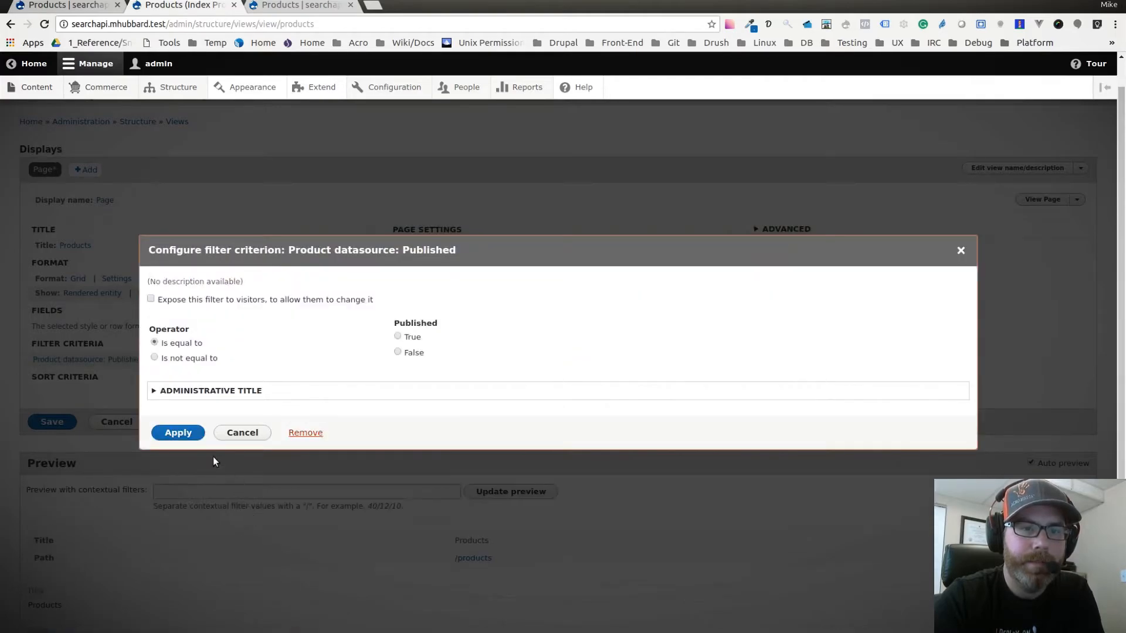
click(398, 336)
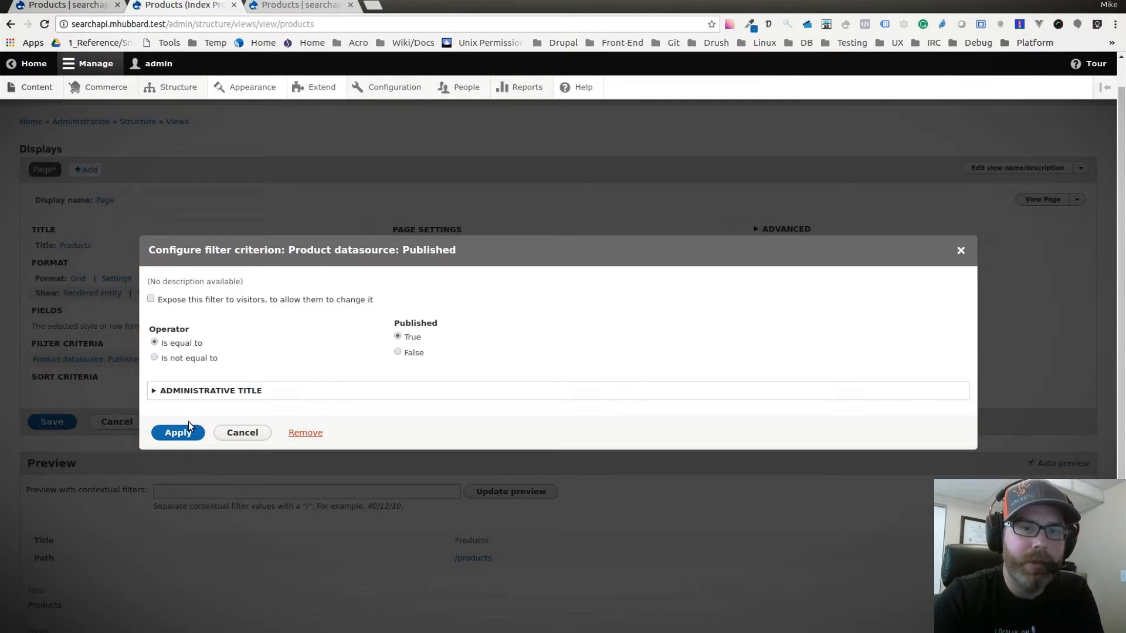
click(178, 433)
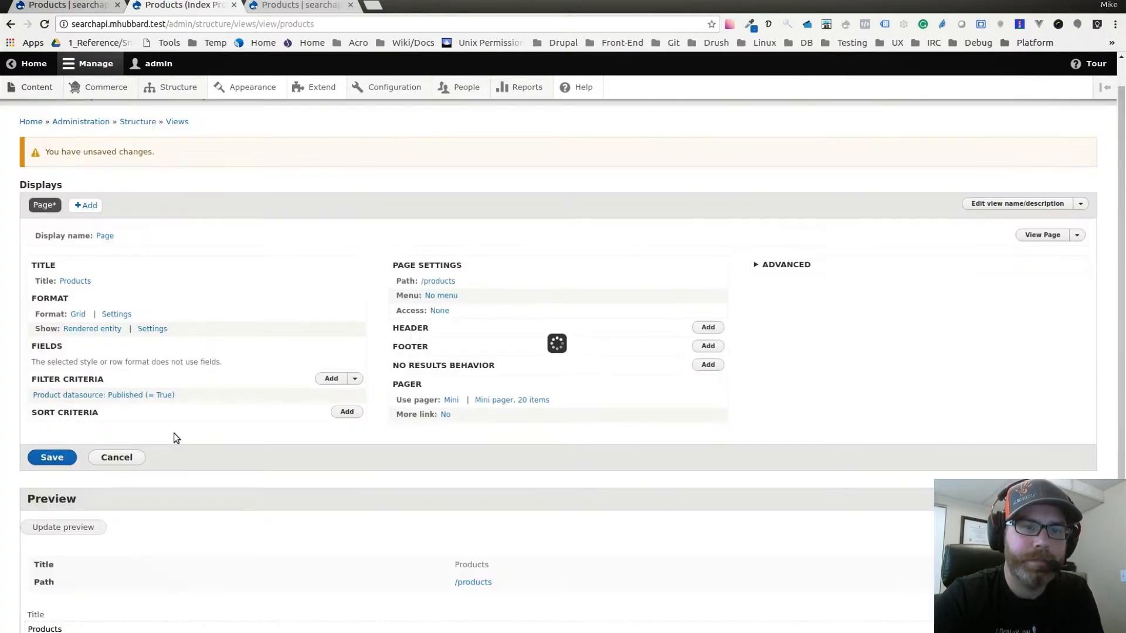
Add a Fulltext search filter criterion to the Products view.
click(331, 378)
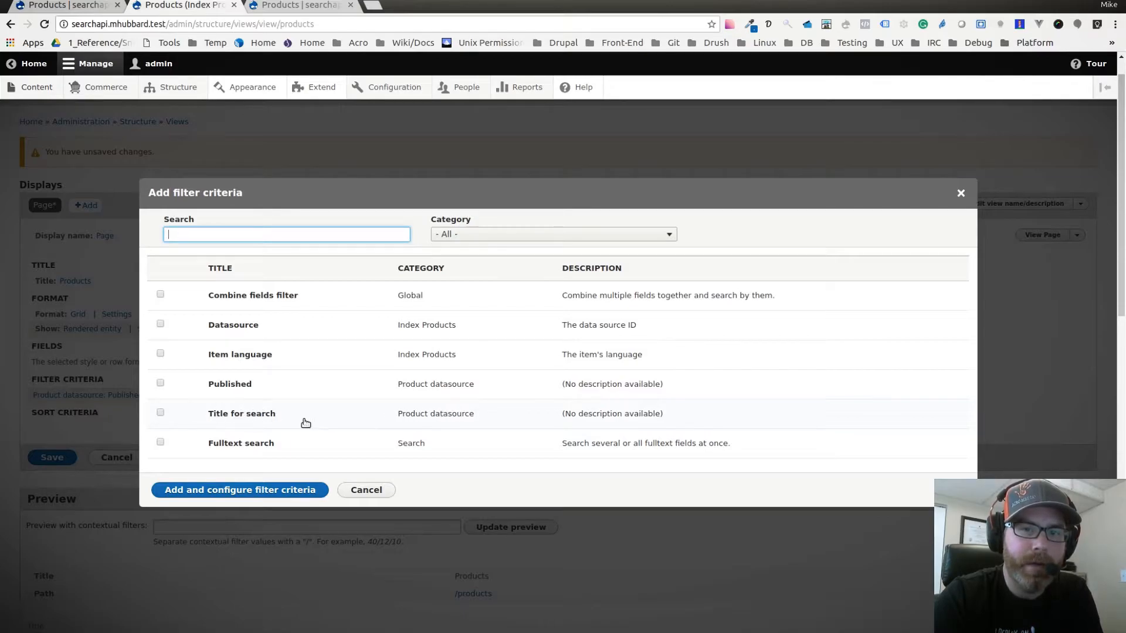
click(161, 413)
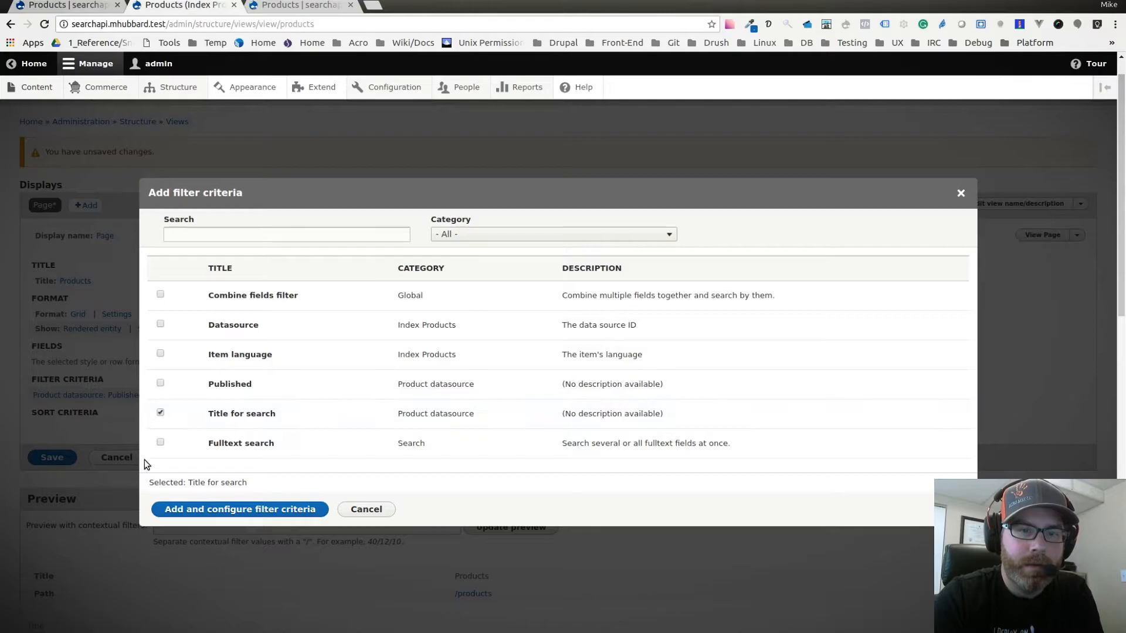
click(160, 413)
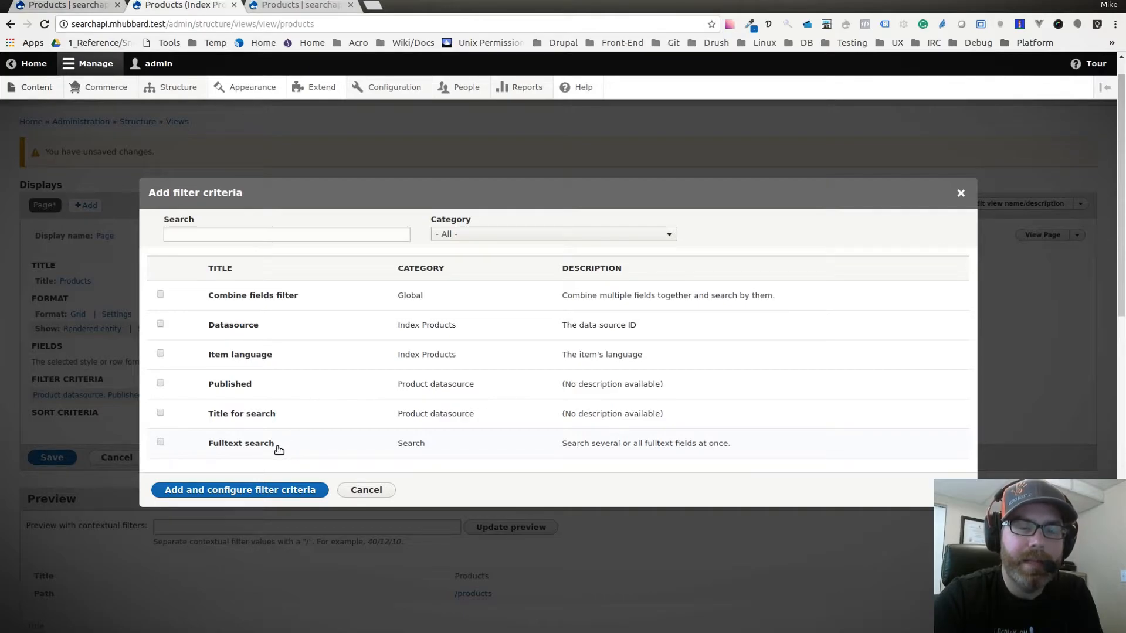
click(161, 441)
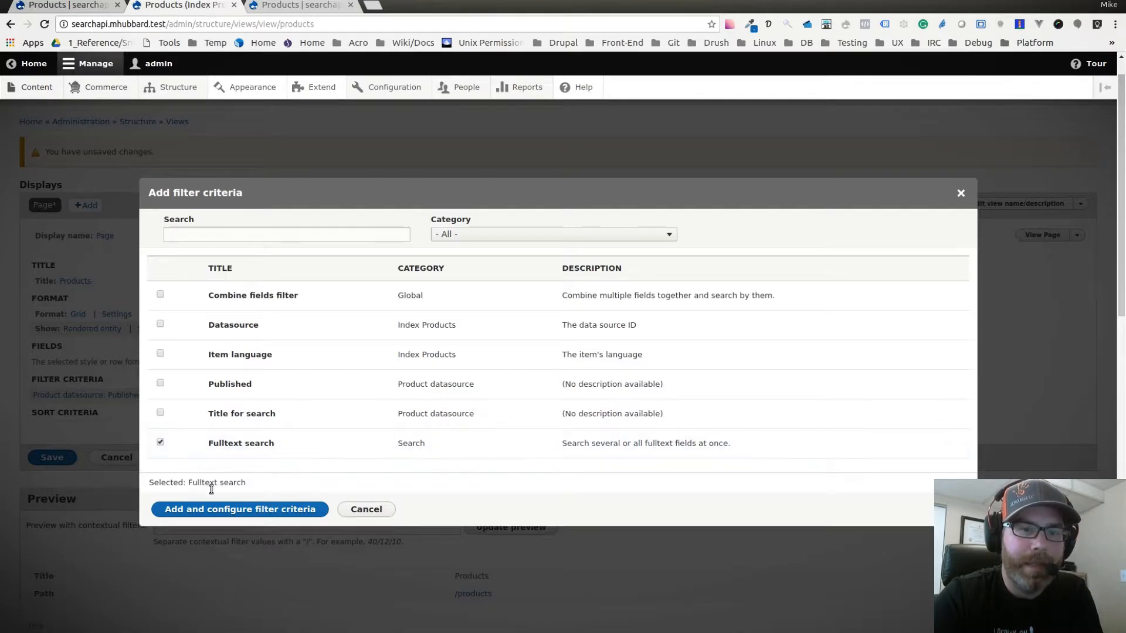
click(223, 513)
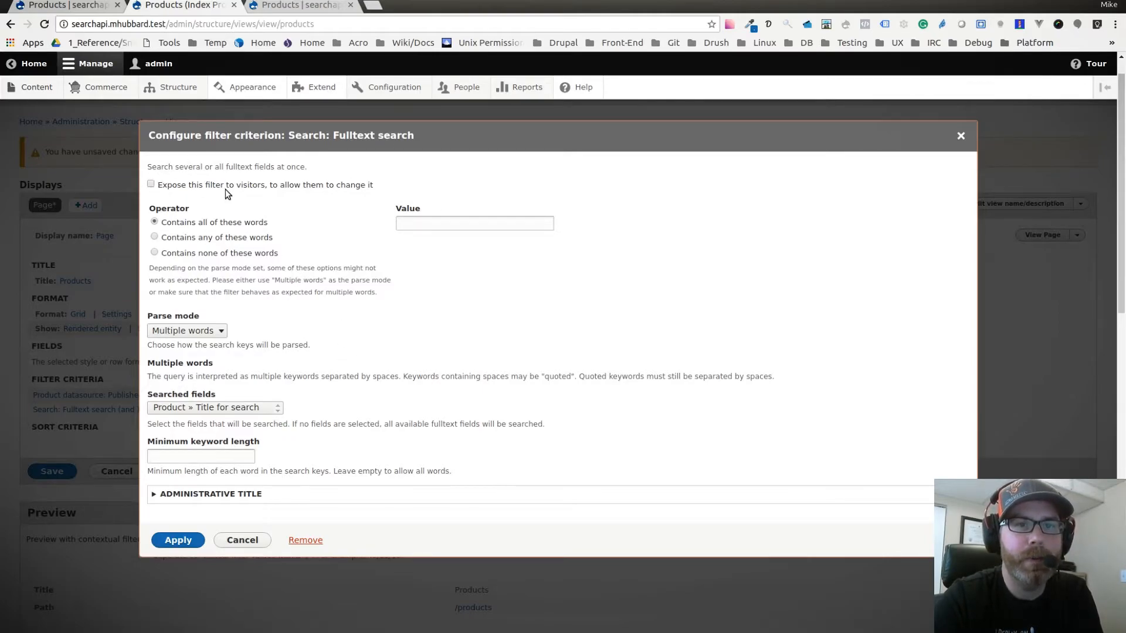
Expose the Fulltext search filter to visitors, label it "Search", and set its operator to "Contains any of these words".
click(151, 184)
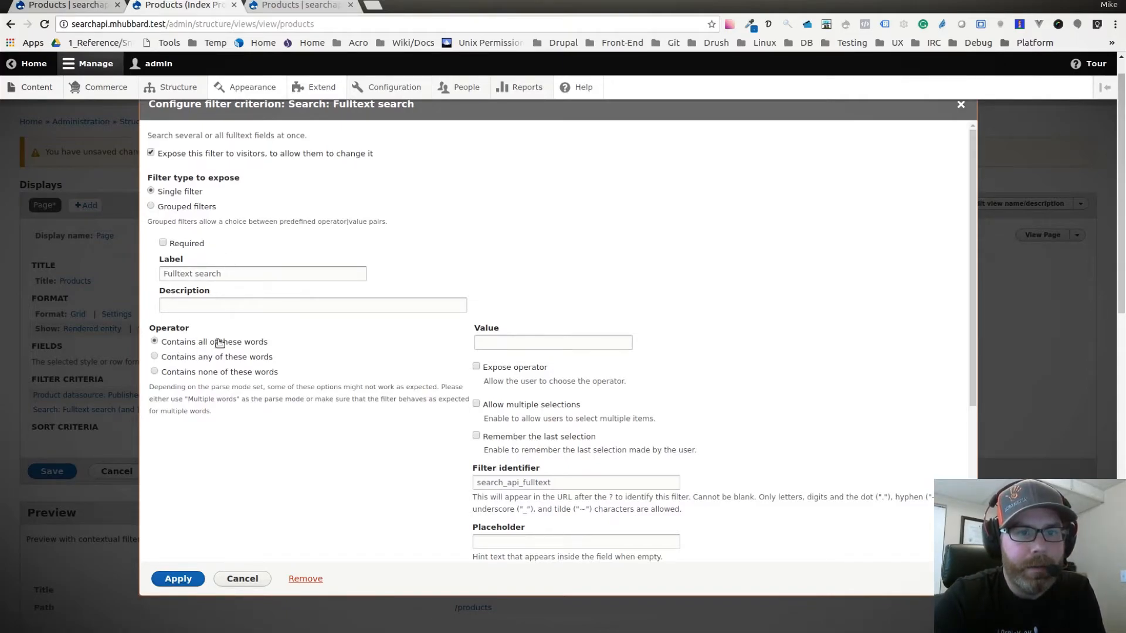
scroll(287, 352, down, 1)
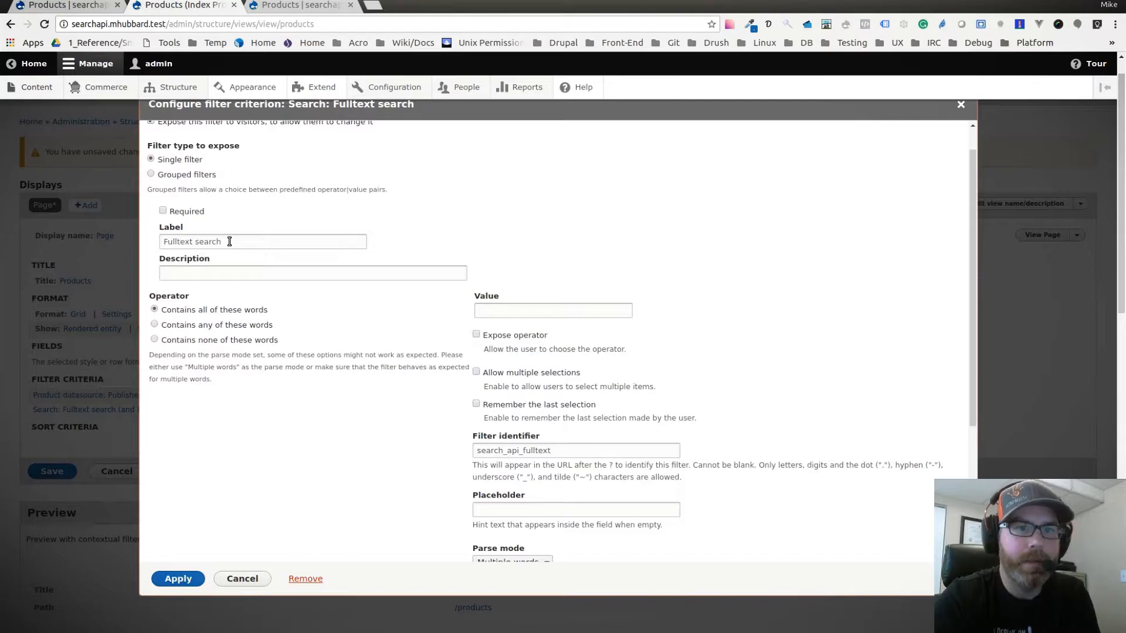
drag(222, 242, 157, 248)
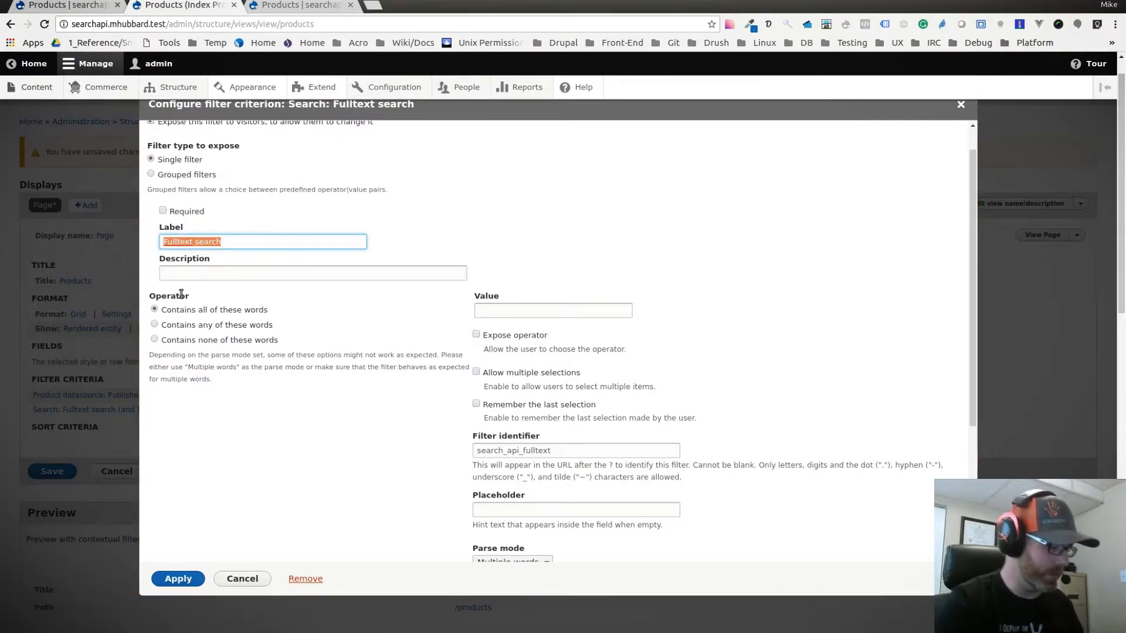
text(Sear)
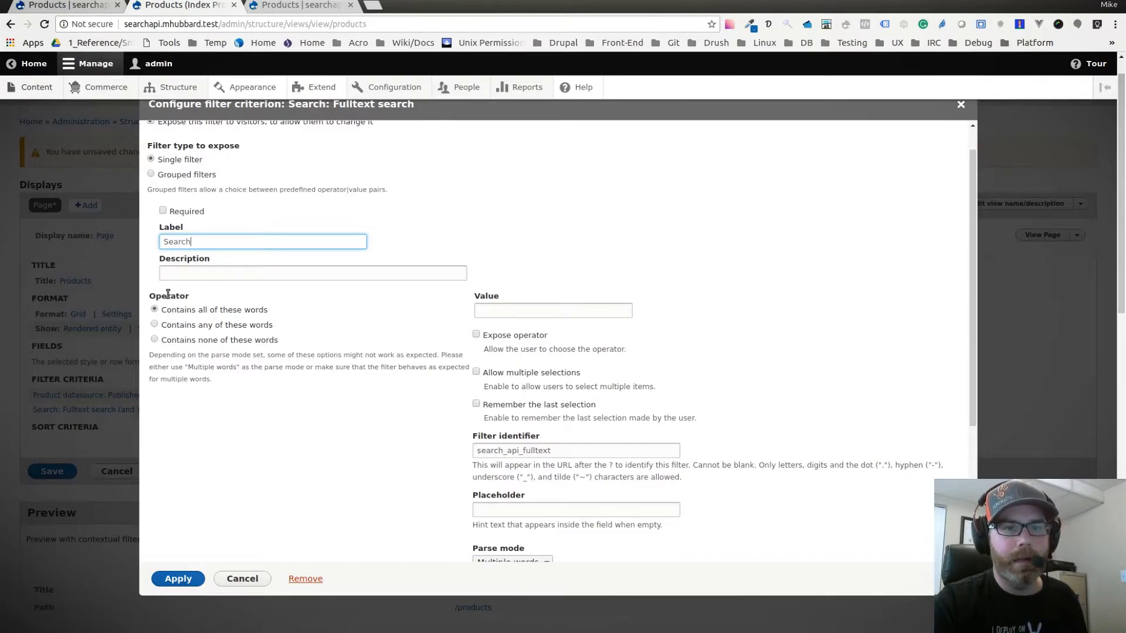
click(208, 327)
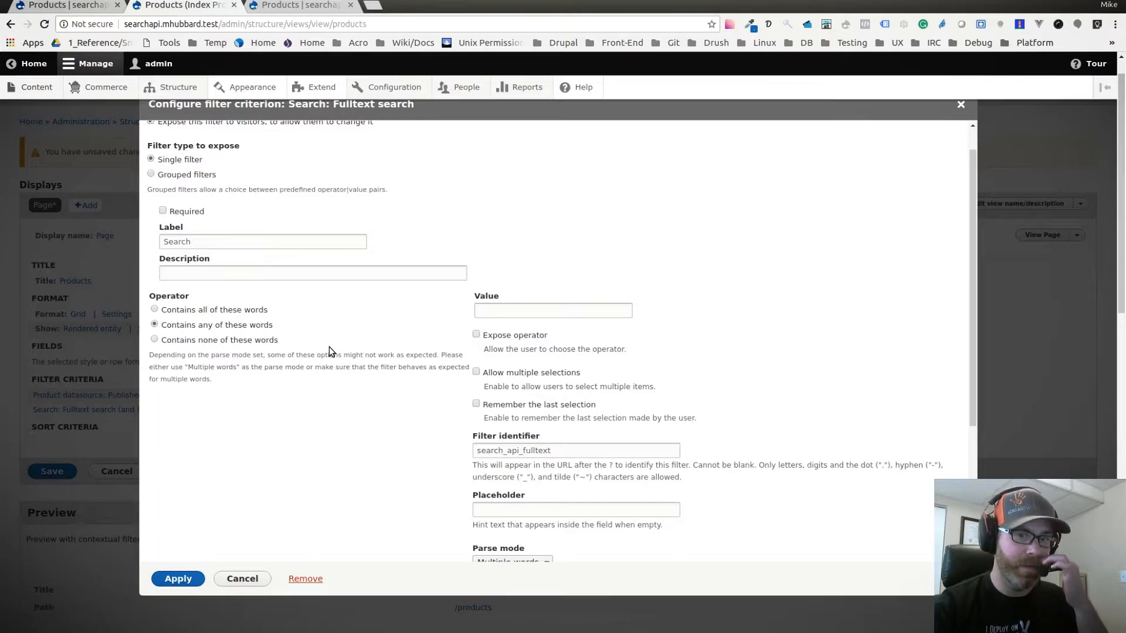
Set the Fulltext search filter's identifier to "filter".
scroll(733, 270, down, 2)
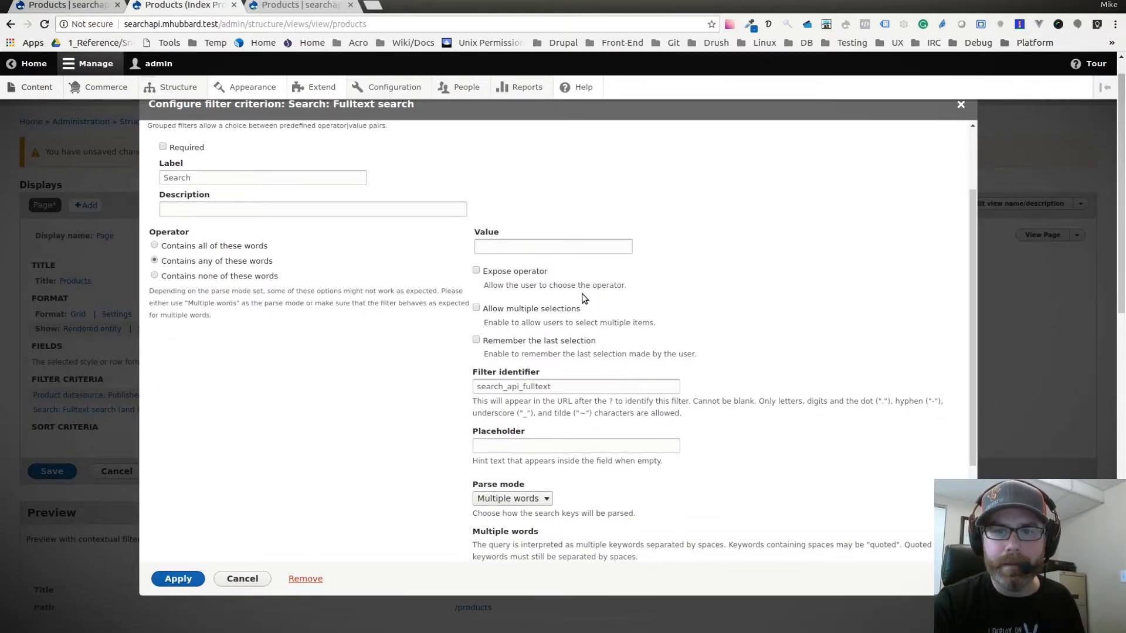
scroll(640, 305, down, 1)
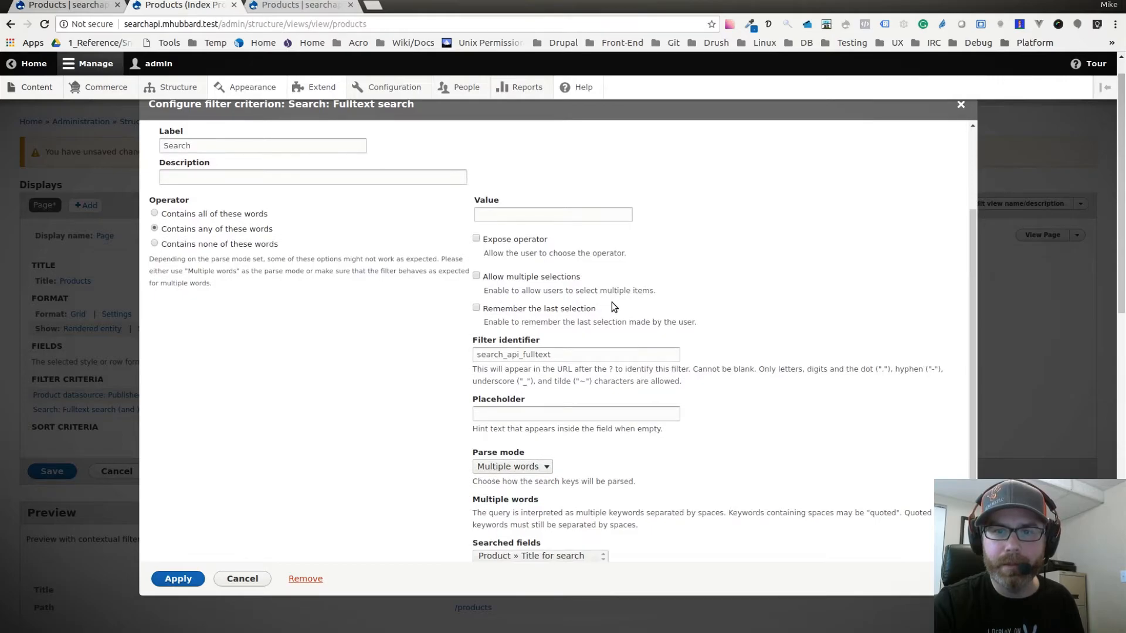
scroll(610, 302, down, 1)
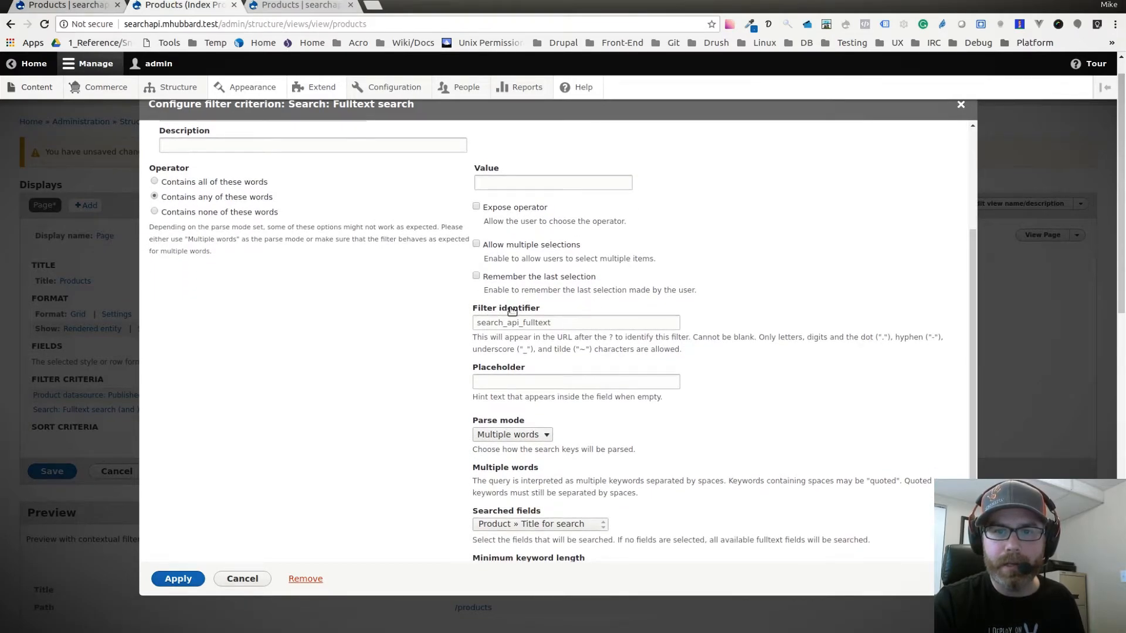
drag(564, 322, 450, 318)
click(570, 325)
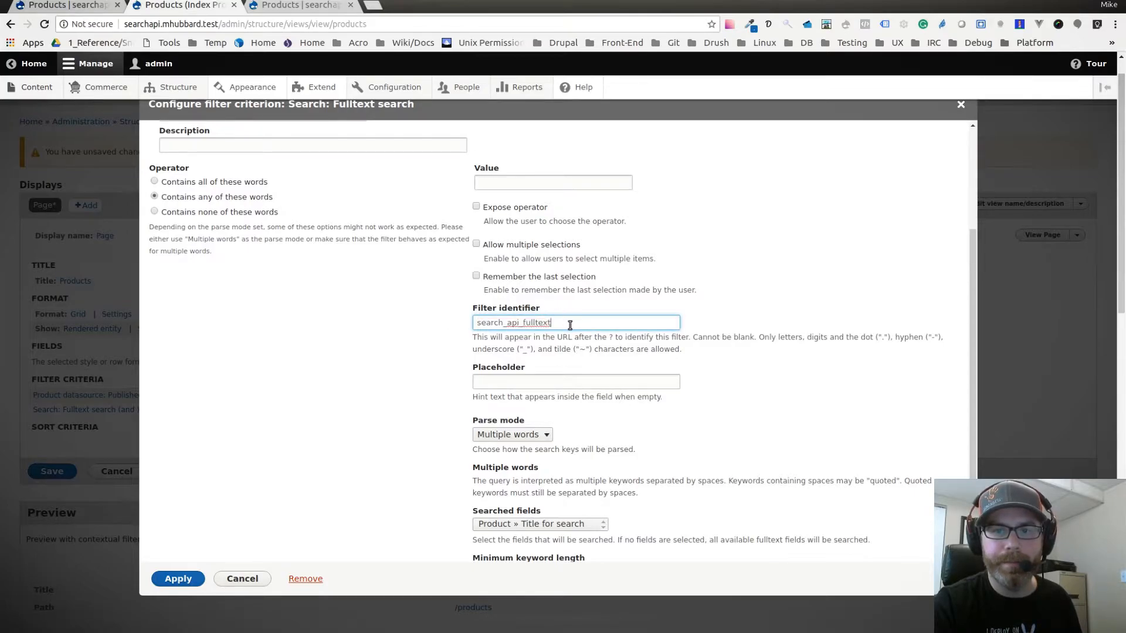
double_click(501, 320)
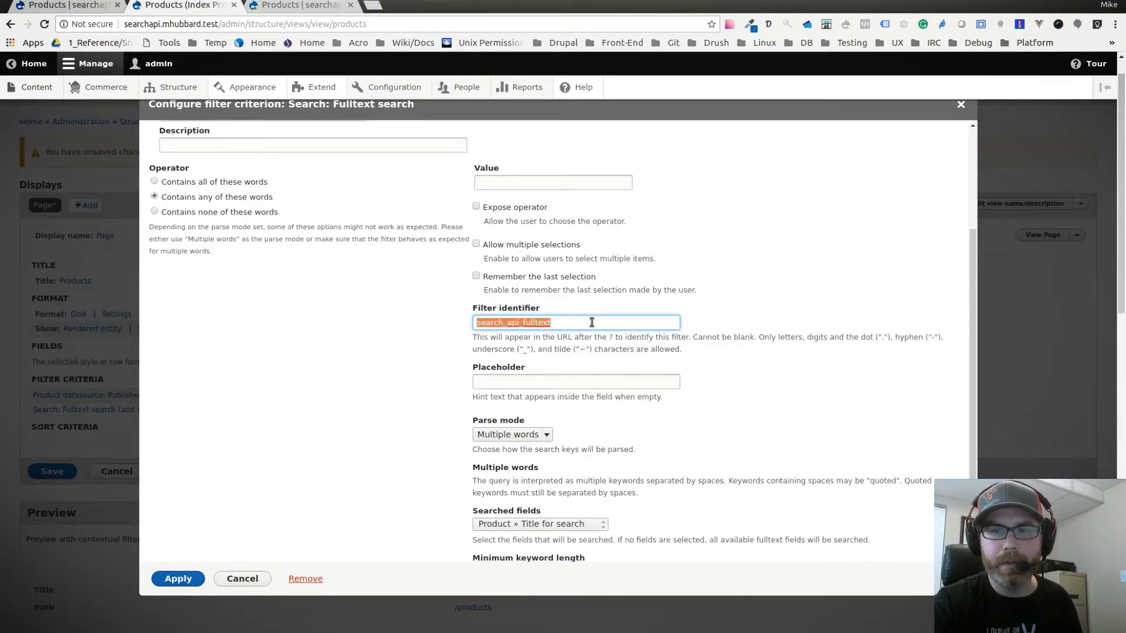
click(568, 323)
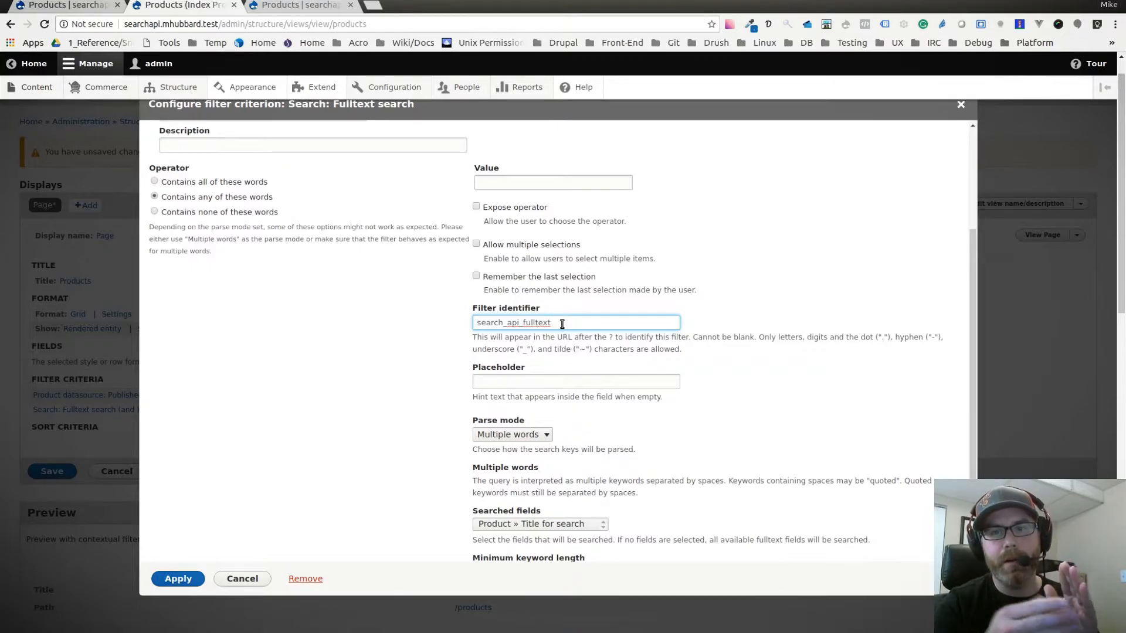
drag(567, 322, 427, 309)
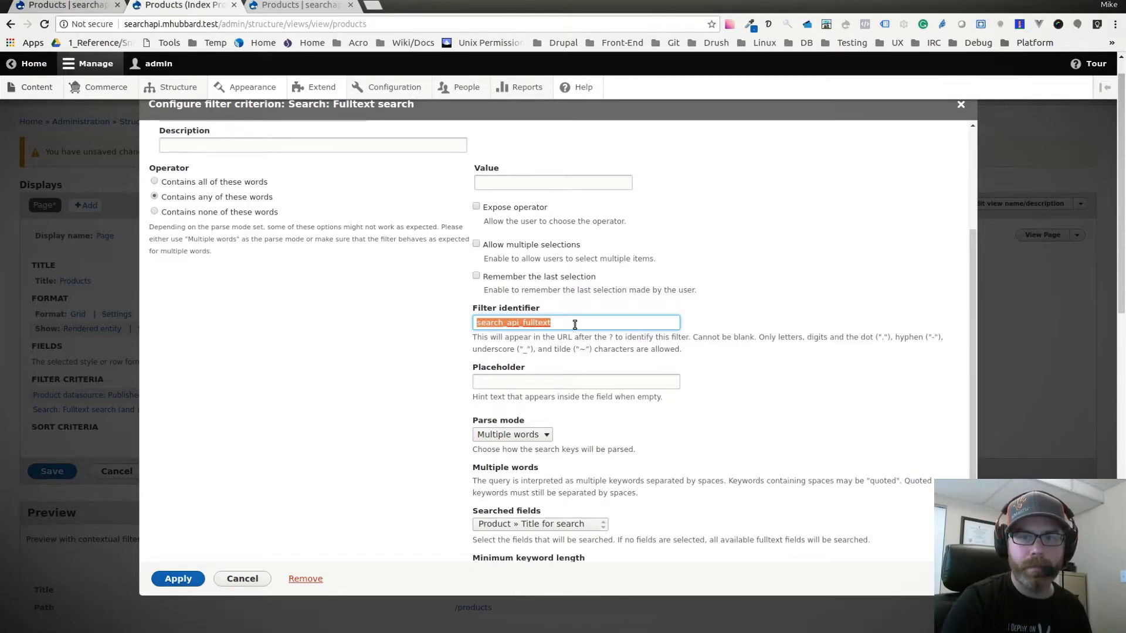
text(filter)
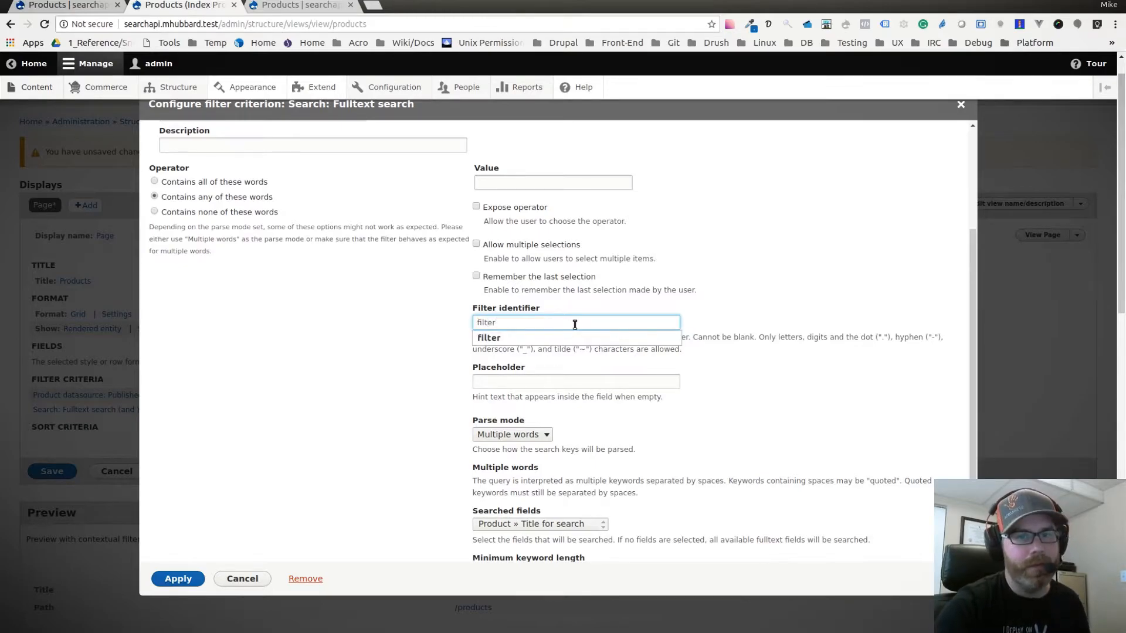
click(644, 303)
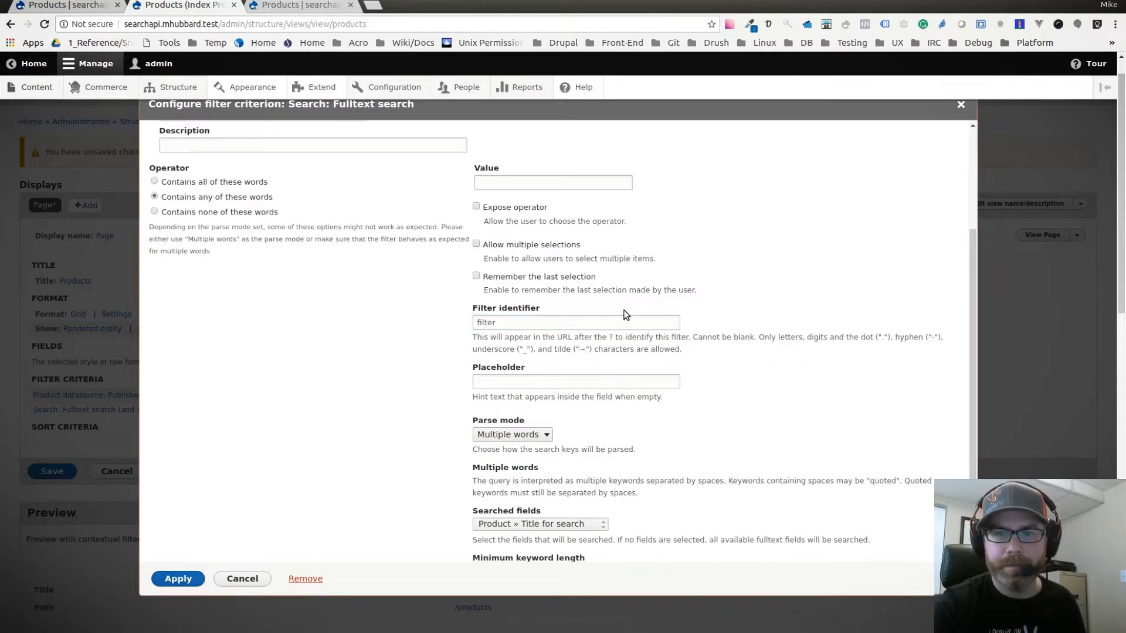
Review the parse mode options, keep Multiple words, and apply the Fulltext search filter's settings.
scroll(742, 383, down, 3)
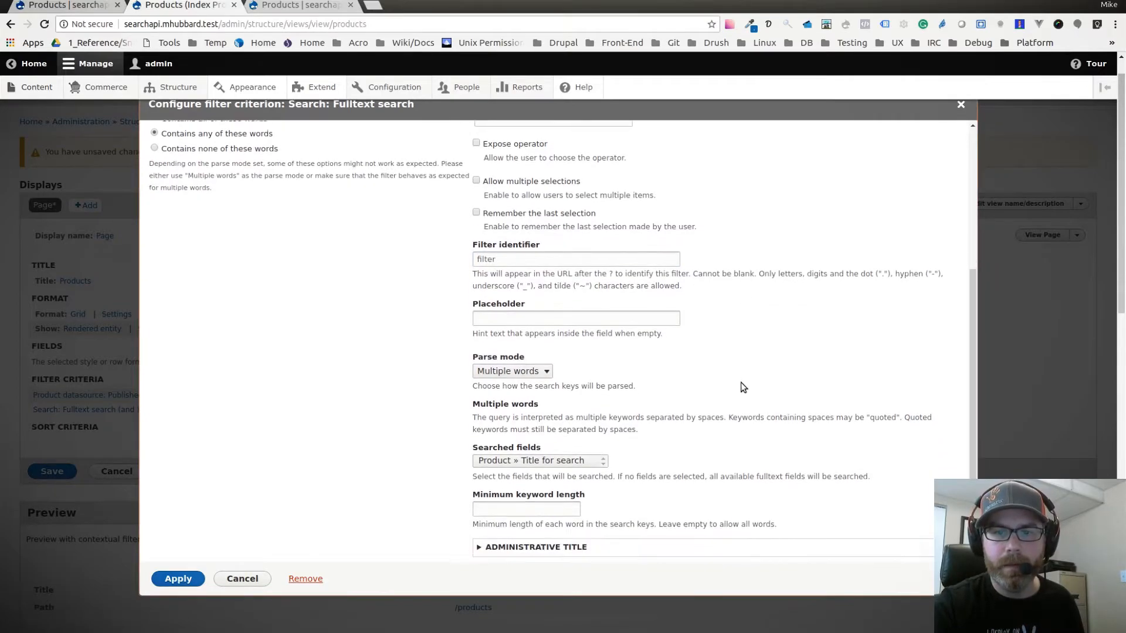
click(531, 364)
click(534, 364)
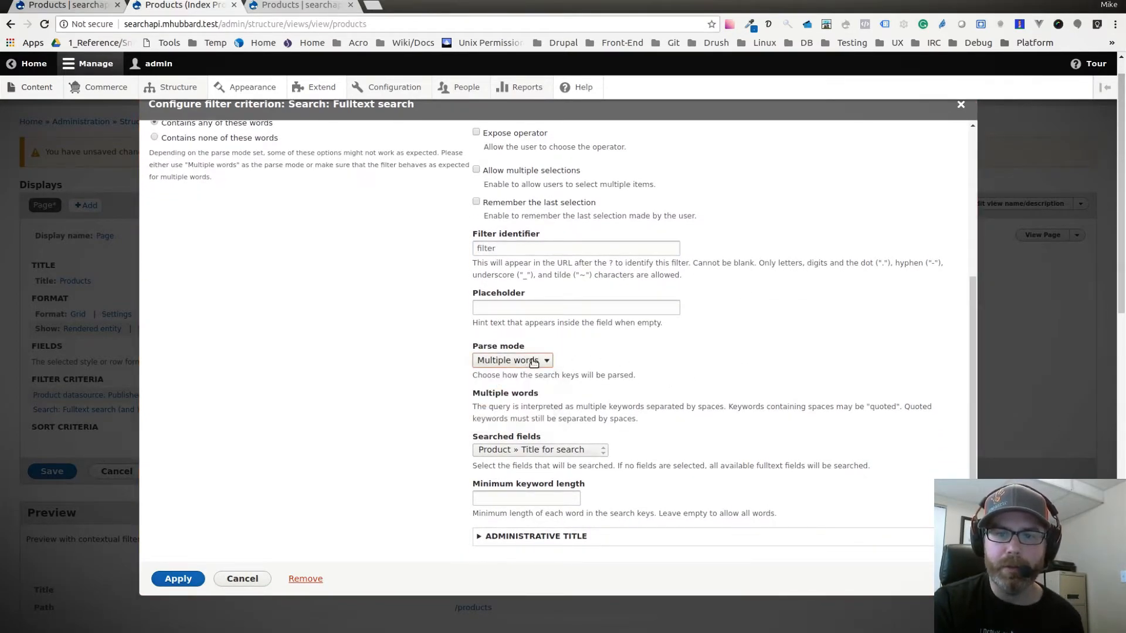
scroll(598, 390, down, 1)
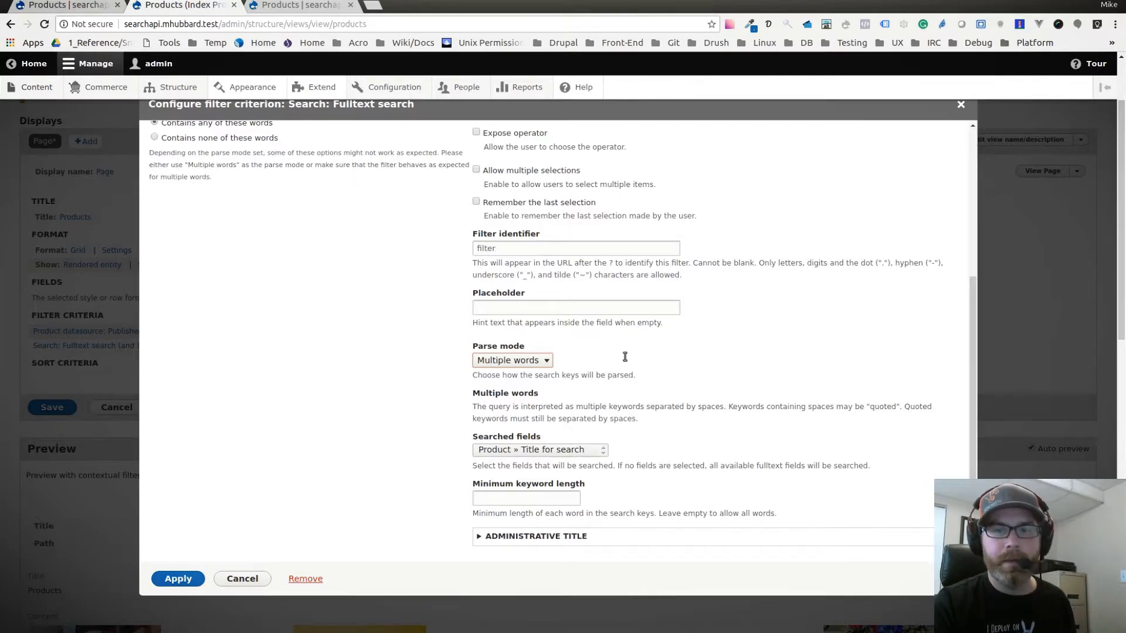
click(178, 579)
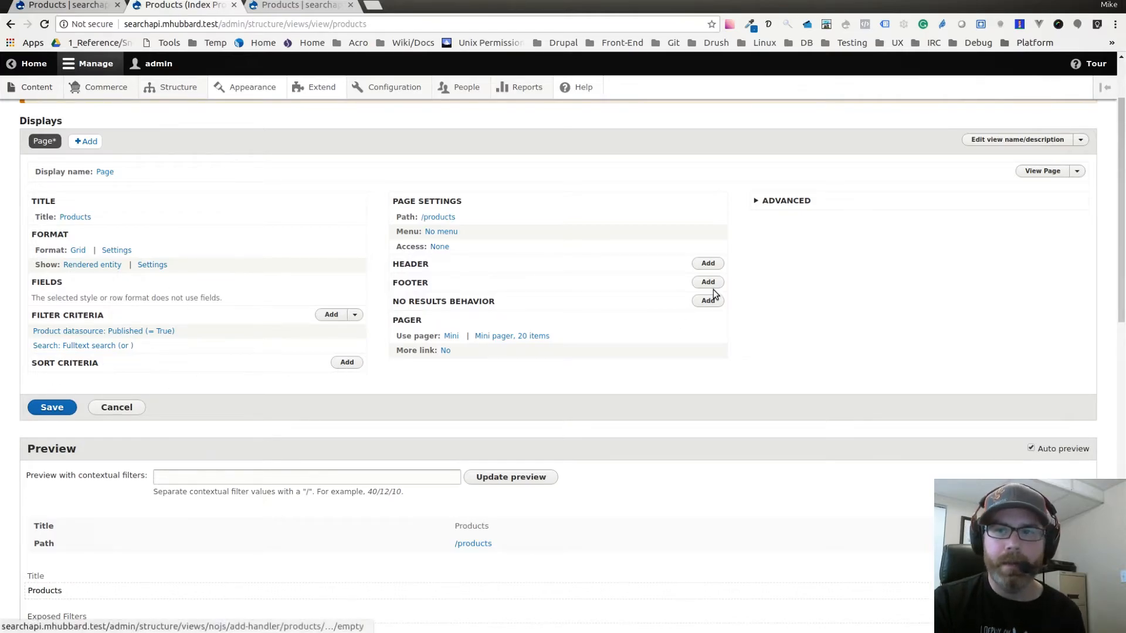
Set the page's exposed form in block option to Yes and save the Products view.
click(791, 205)
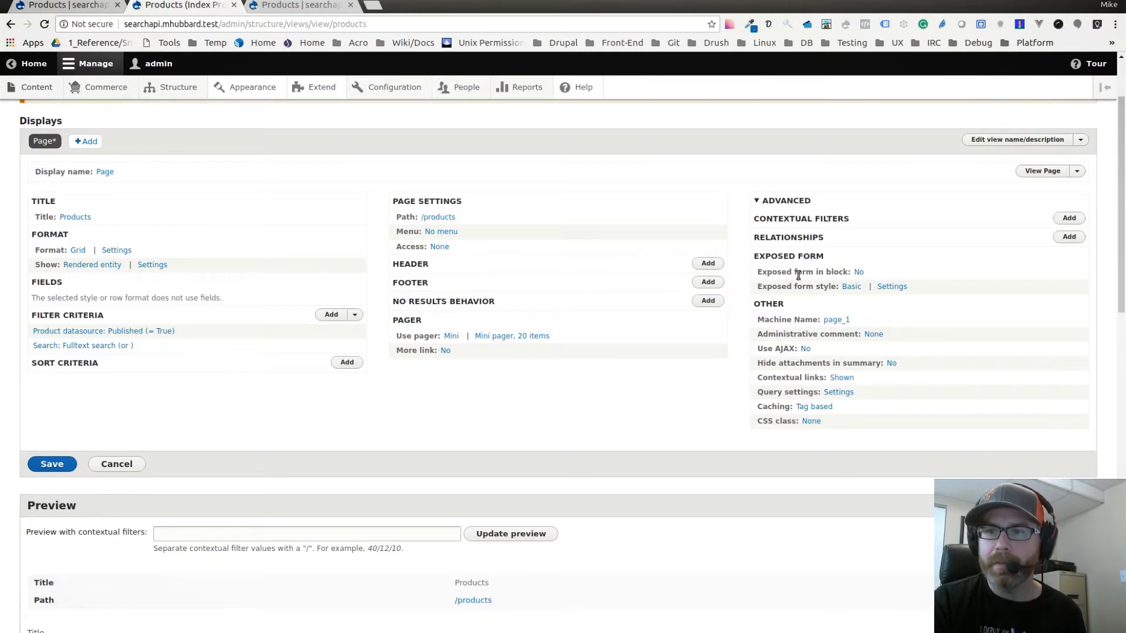
click(860, 274)
click(165, 346)
click(179, 393)
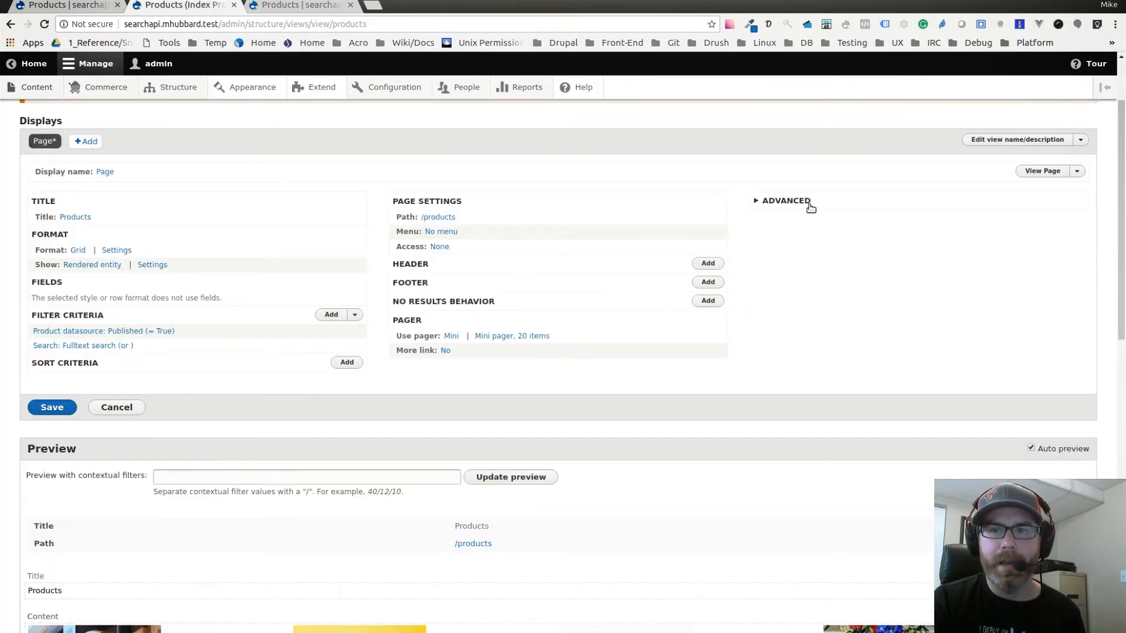
click(810, 204)
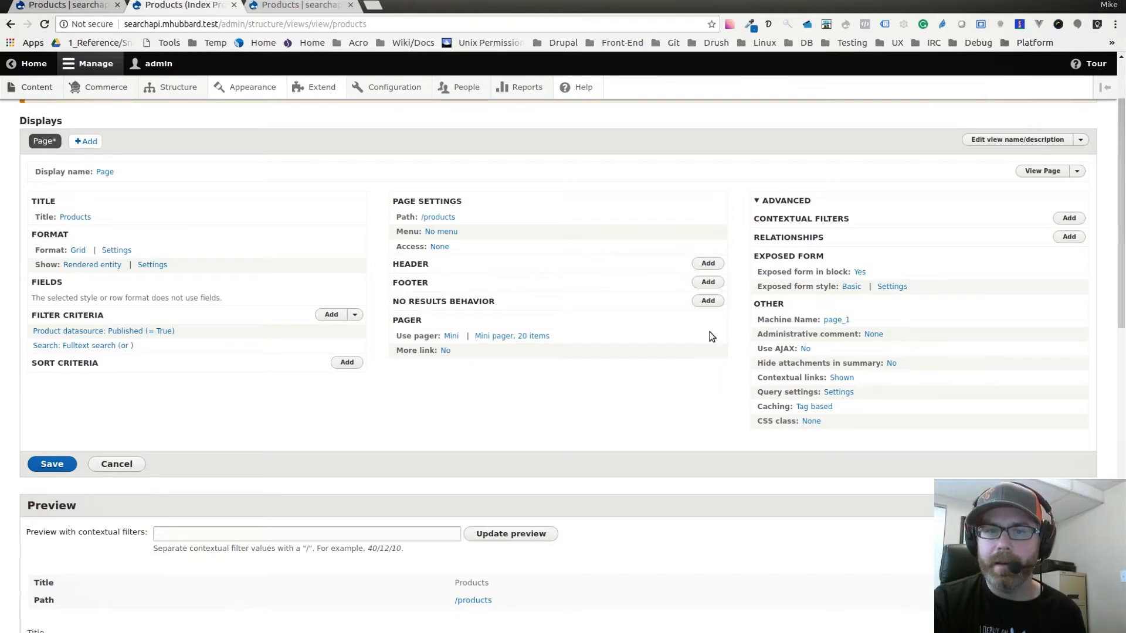
click(52, 465)
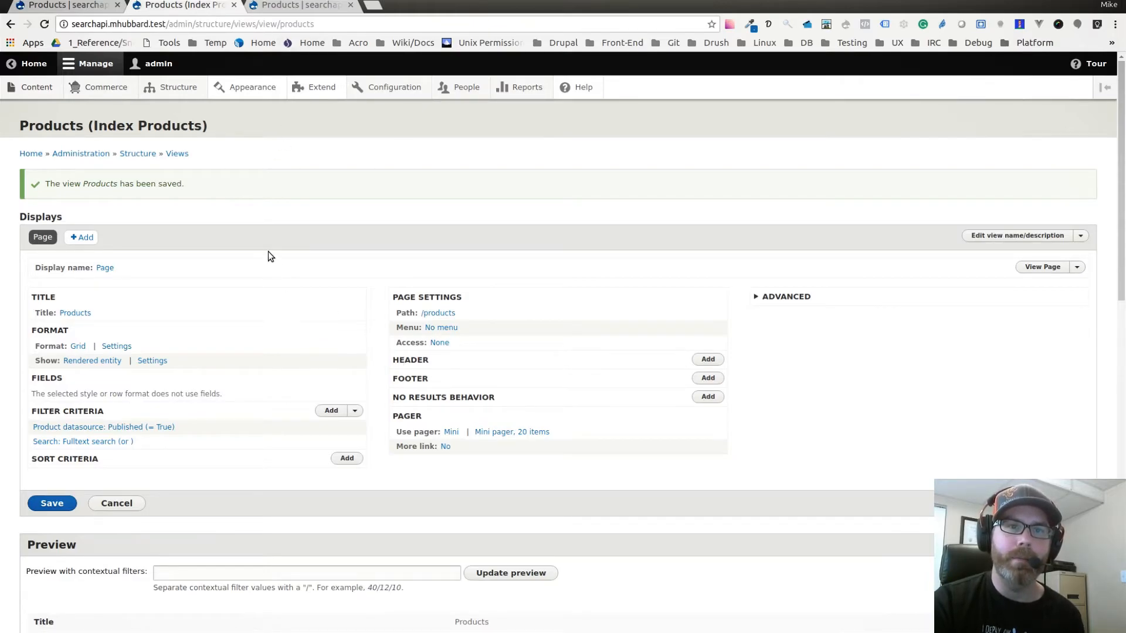
Open the block layout in a separate tab and bring up the list of blocks available for the Sidebar first region.
mouse_move(181, 91)
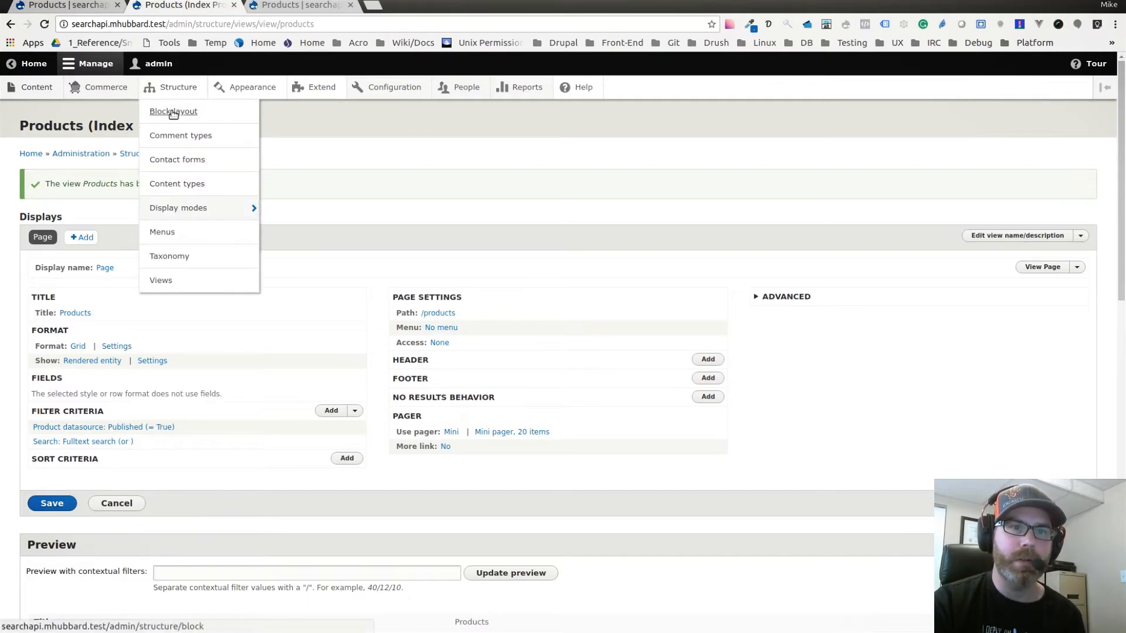
middle_click(178, 115)
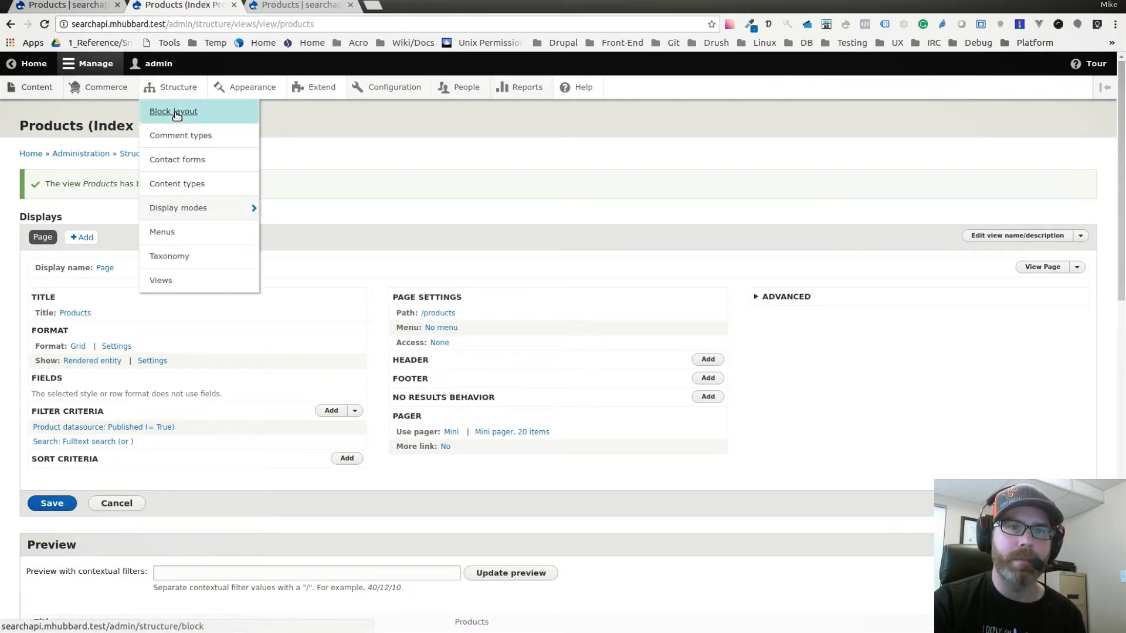
click(282, 7)
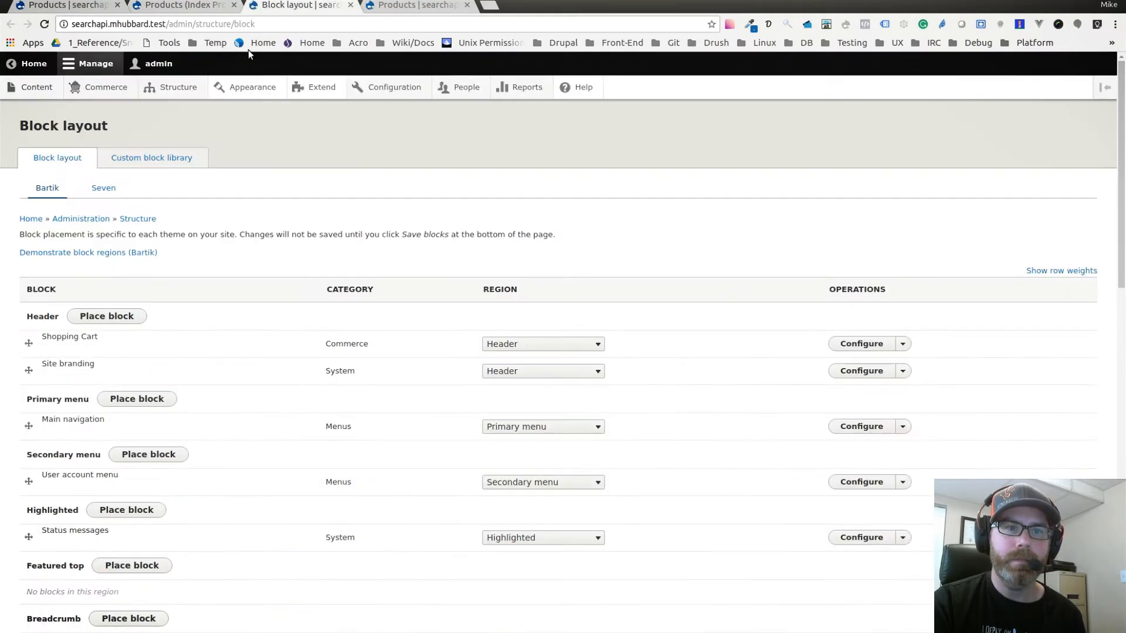
scroll(183, 350, down, 9)
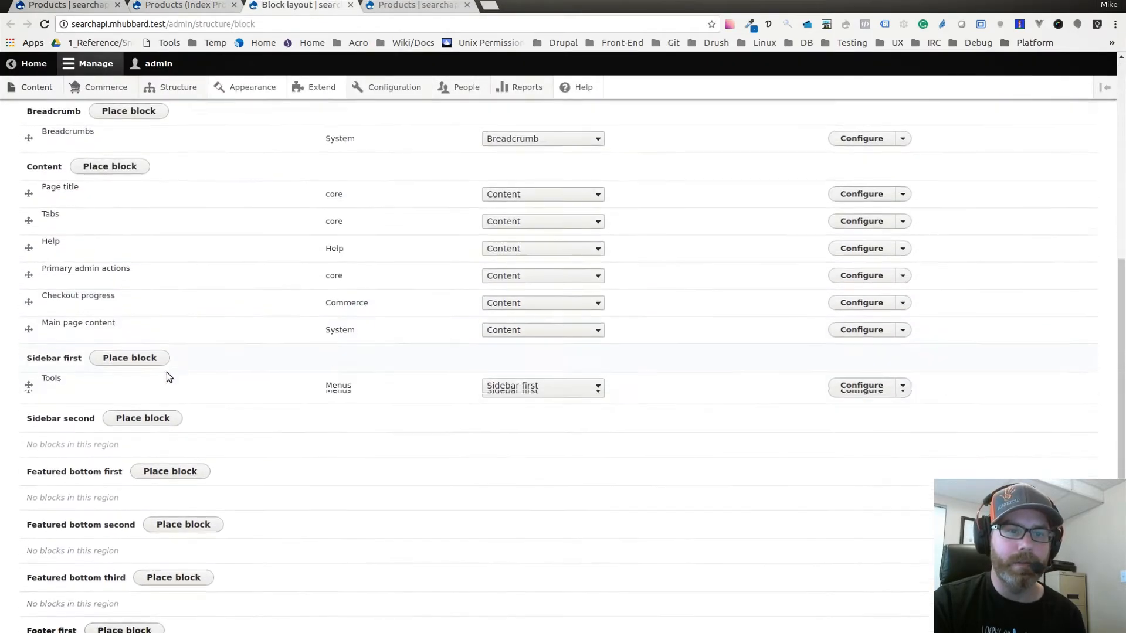
click(132, 355)
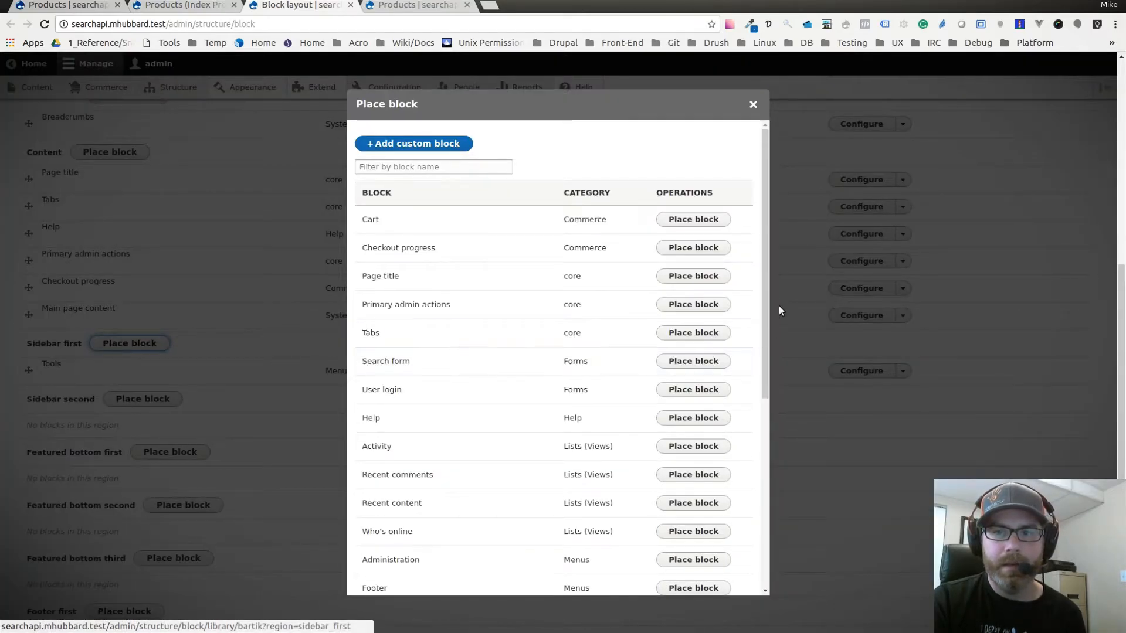
drag(765, 283, 754, 382)
scroll(739, 434, down, 5)
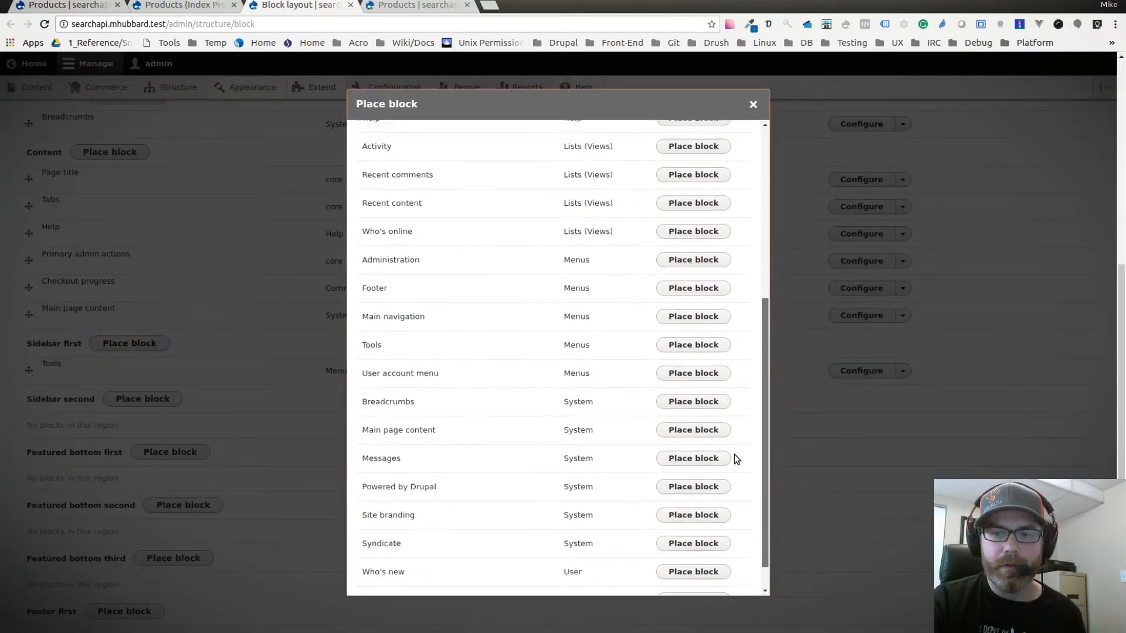
Place the "Exposed form: products-page_1" block in the Sidebar first region and save it with its default settings.
drag(363, 567, 446, 570)
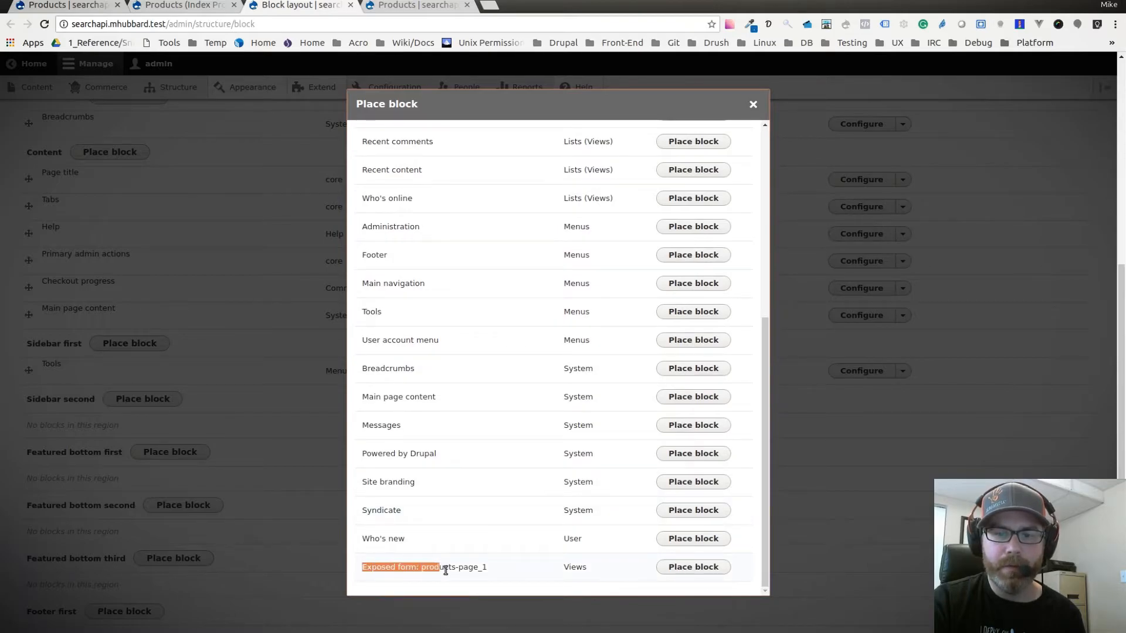
double_click(578, 572)
click(373, 567)
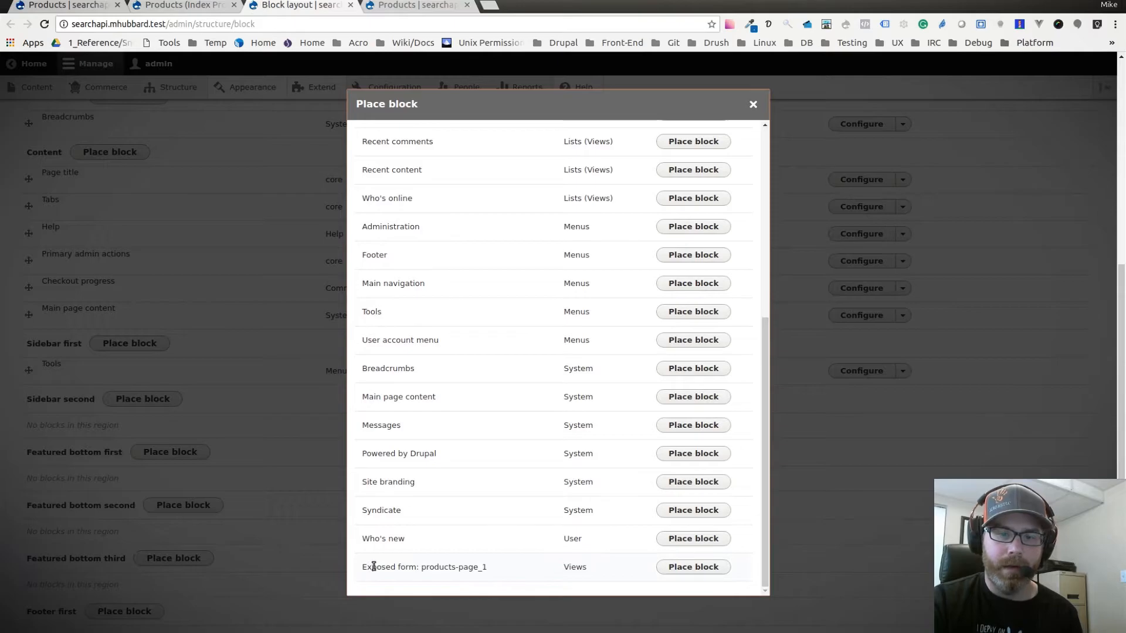
drag(363, 567, 460, 568)
mouse_move(459, 568)
mouse_down()
mouse_move(486, 564)
mouse_move(478, 574)
mouse_up()
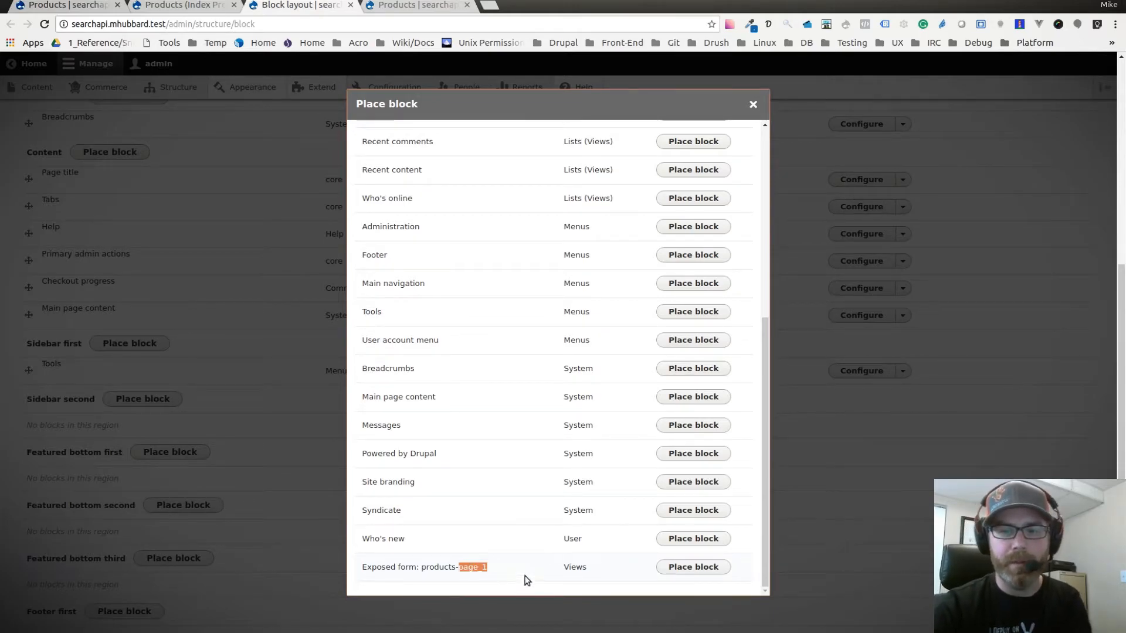
click(589, 581)
click(692, 568)
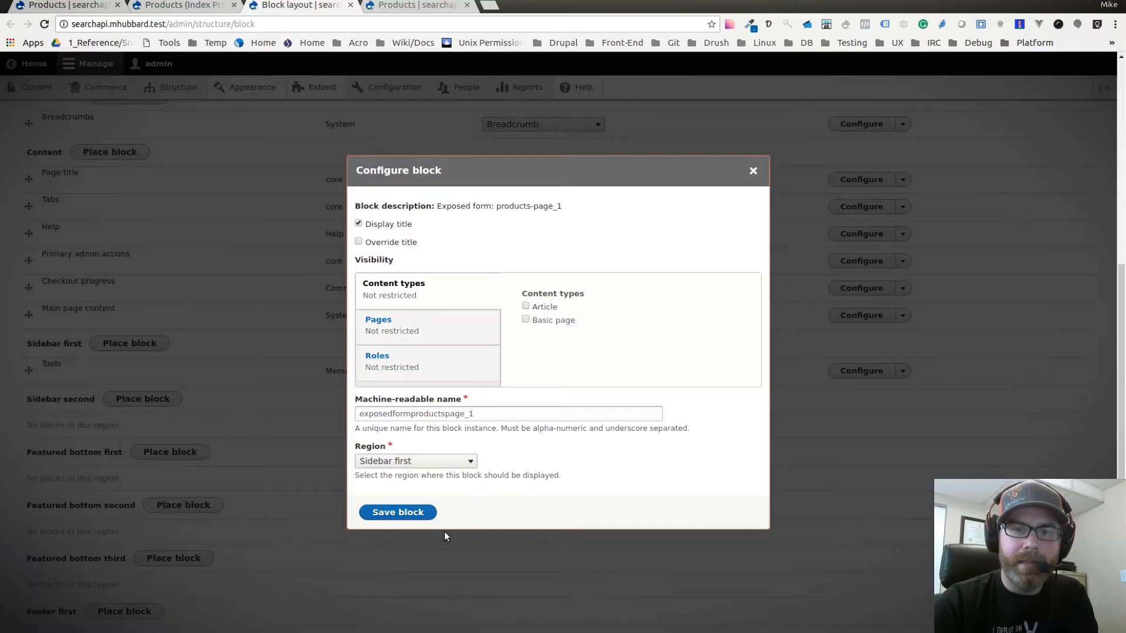
click(396, 511)
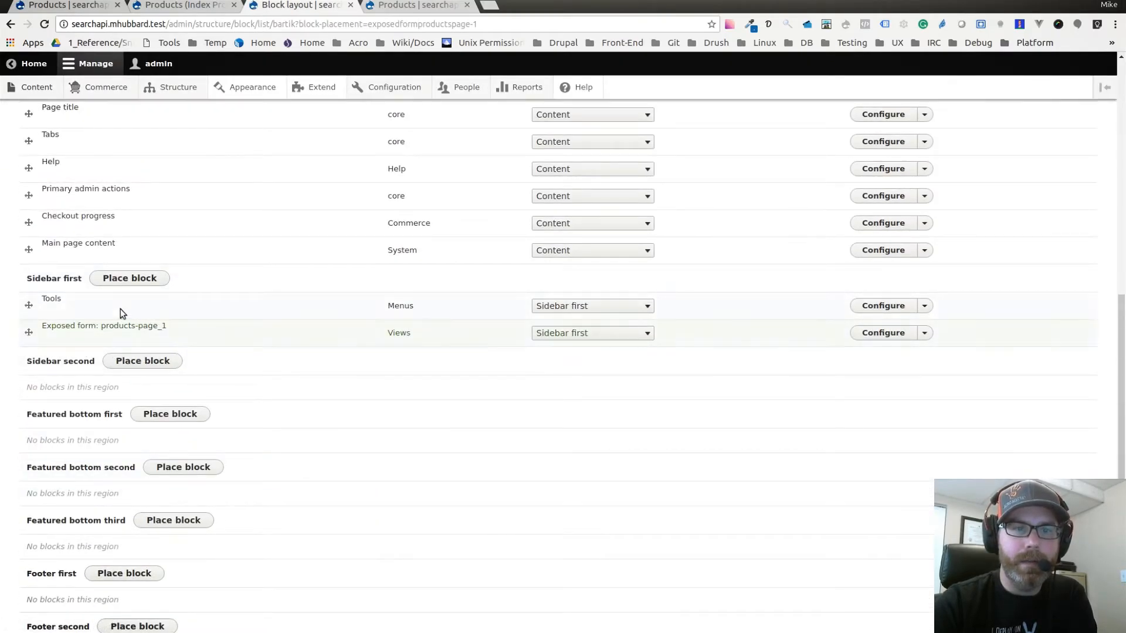
Move the exposed form block above the Tools block in Sidebar first and save the block layout.
drag(28, 333, 28, 304)
scroll(217, 422, down, 5)
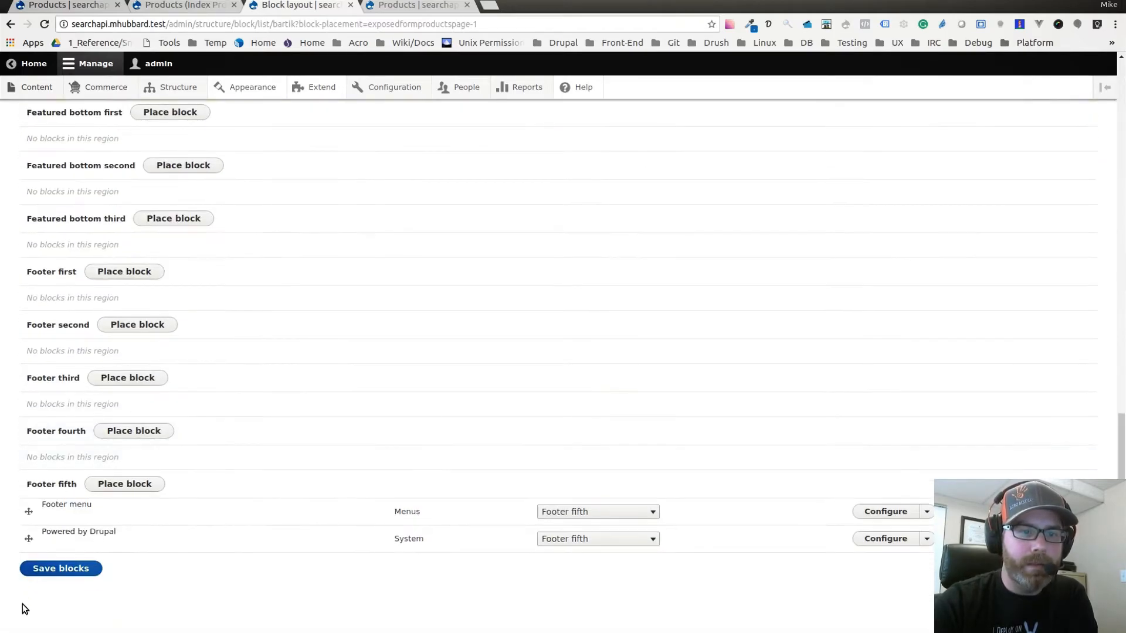
click(65, 570)
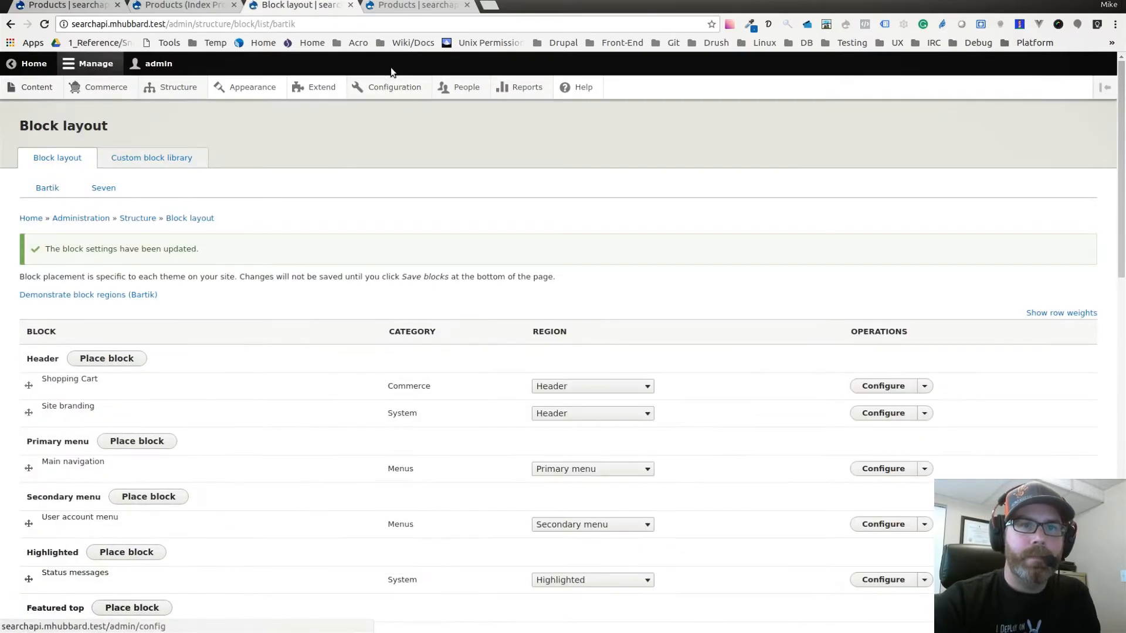
Reload the storefront's Products page and search the products for "Shoe".
click(403, 6)
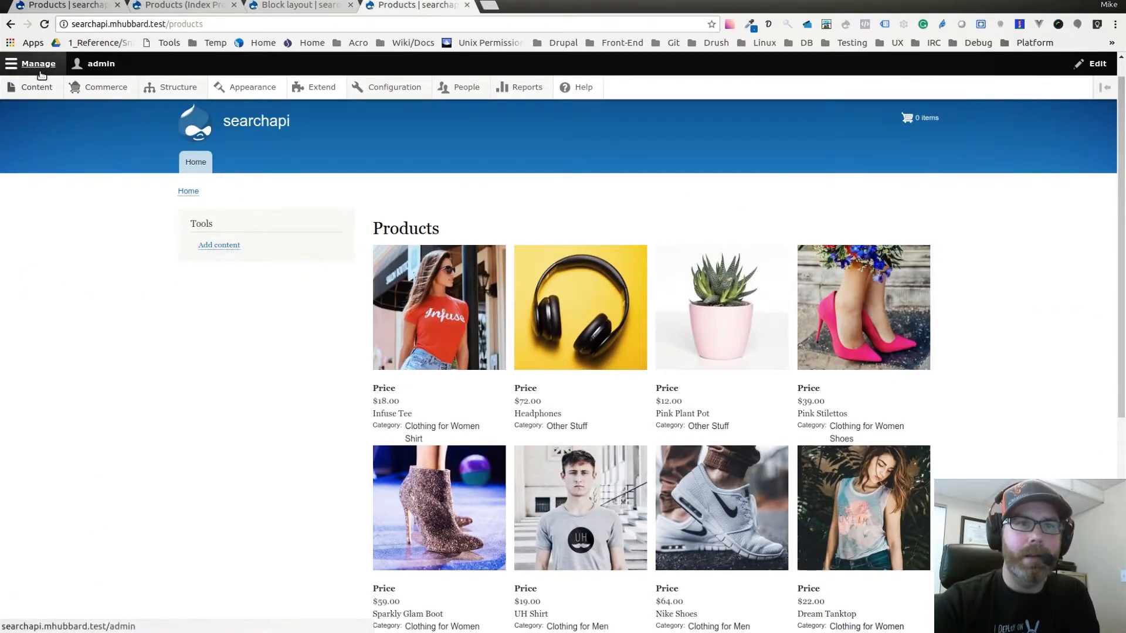
click(43, 25)
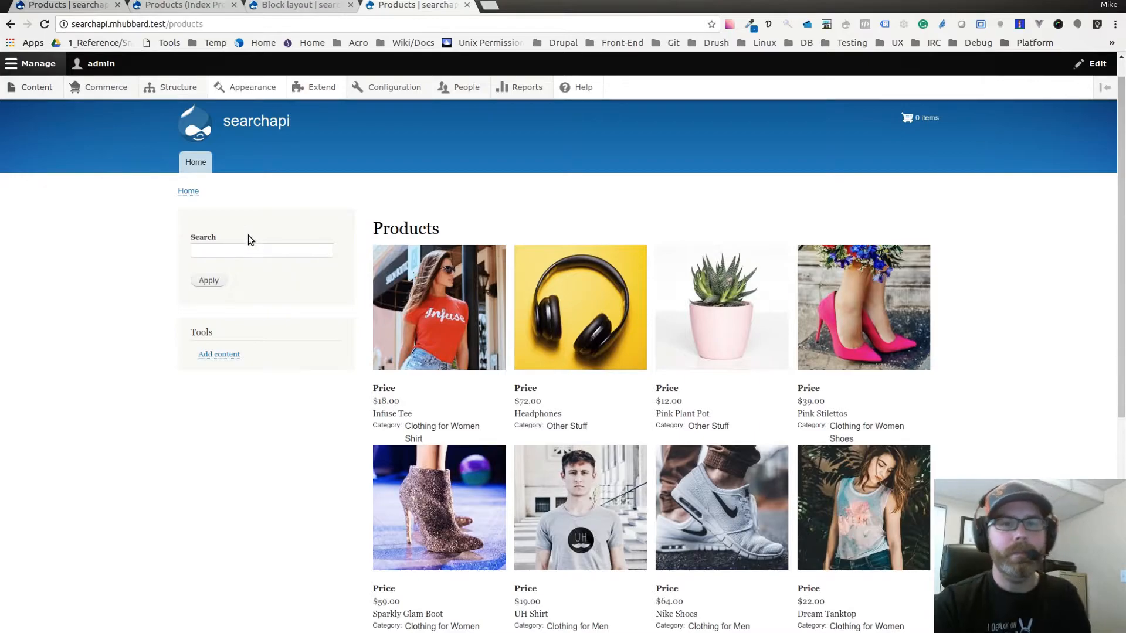
click(242, 251)
click(241, 231)
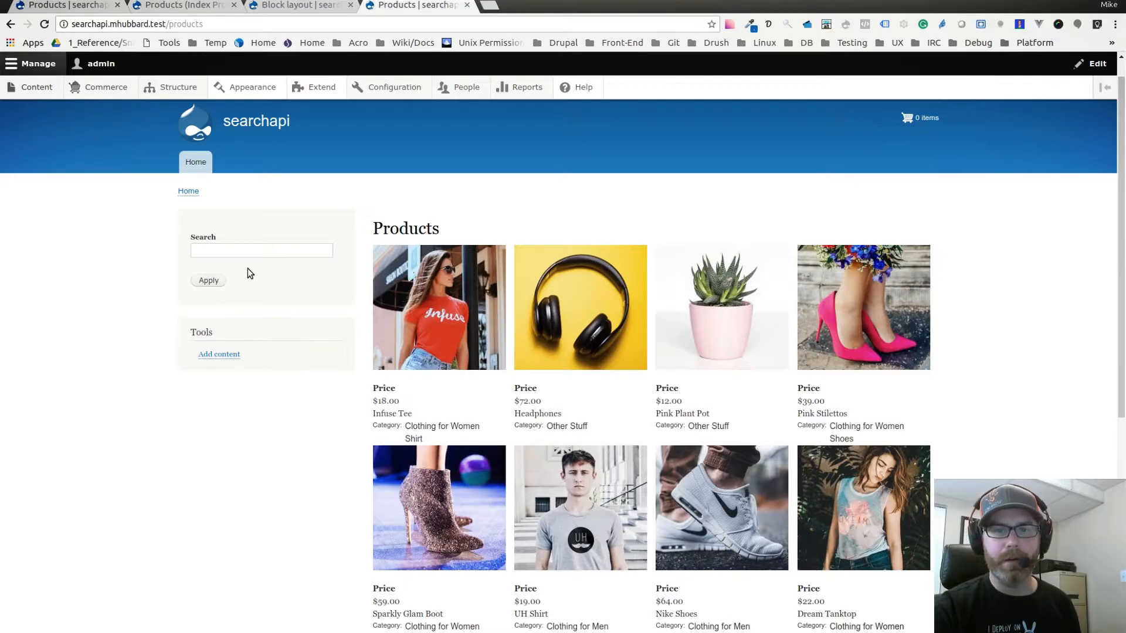
click(243, 249)
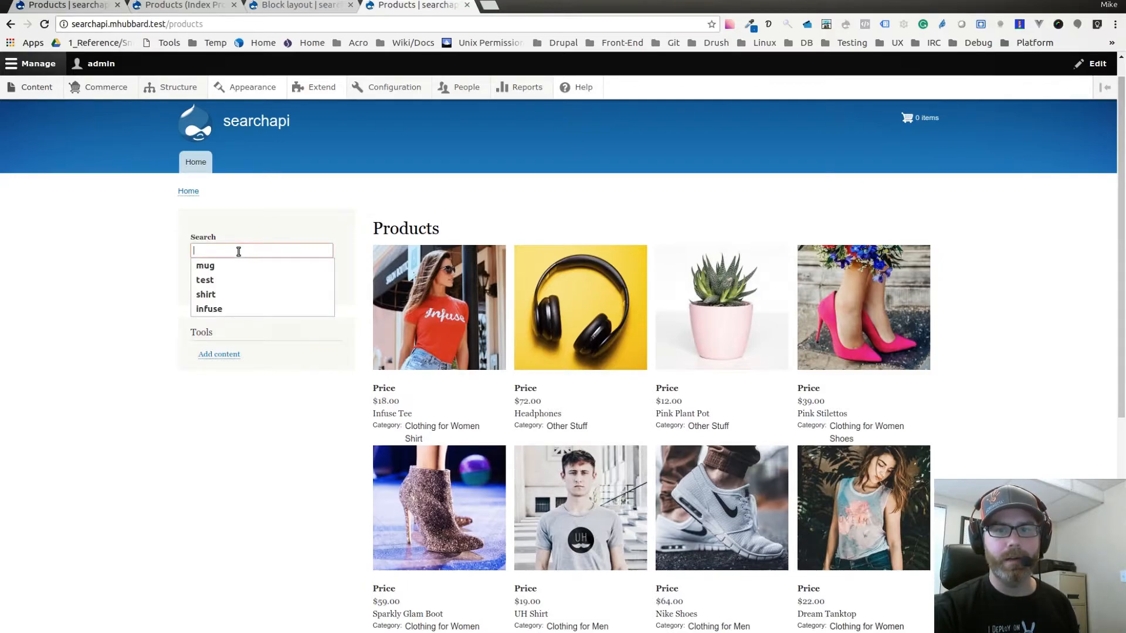
text(Shoe)
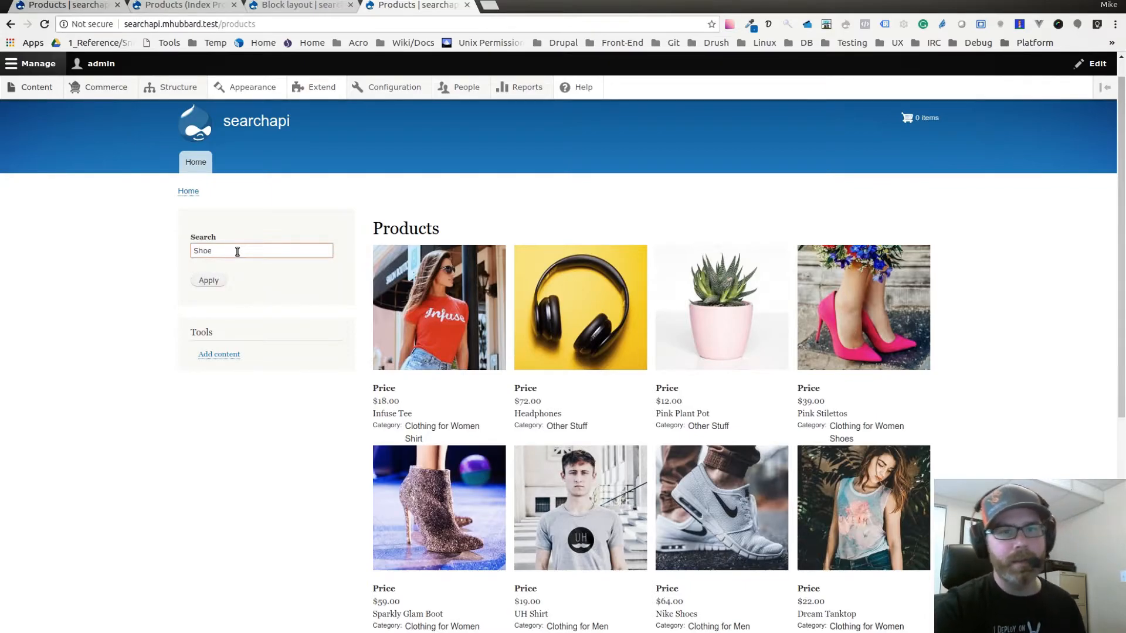
click(211, 281)
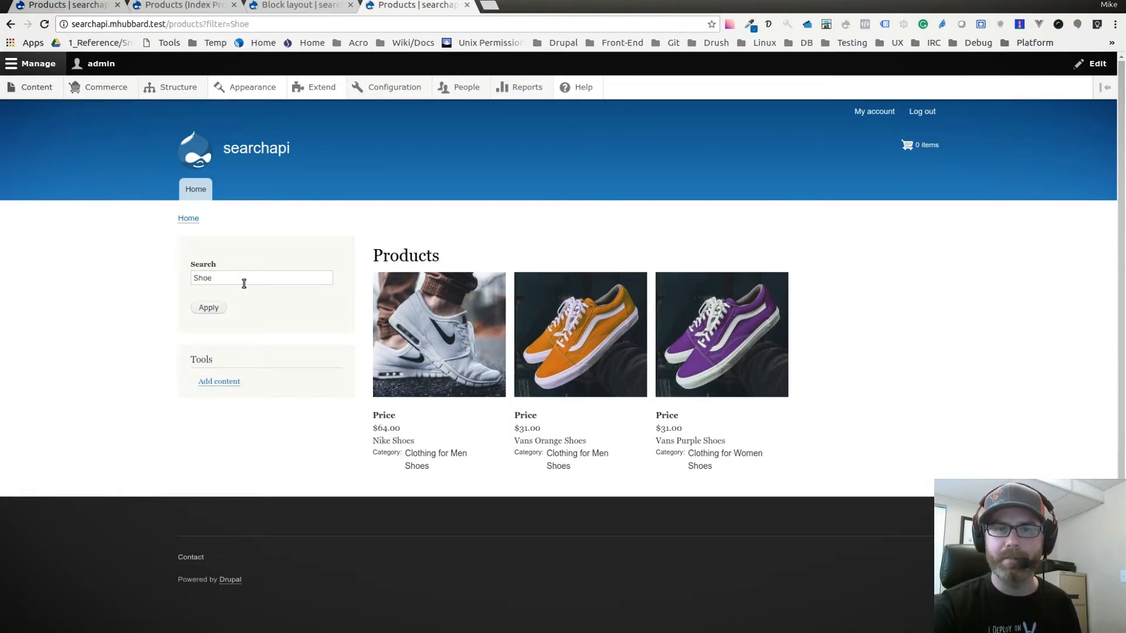
Replace the product search term with "Headphones" and run the search.
double_click(204, 278)
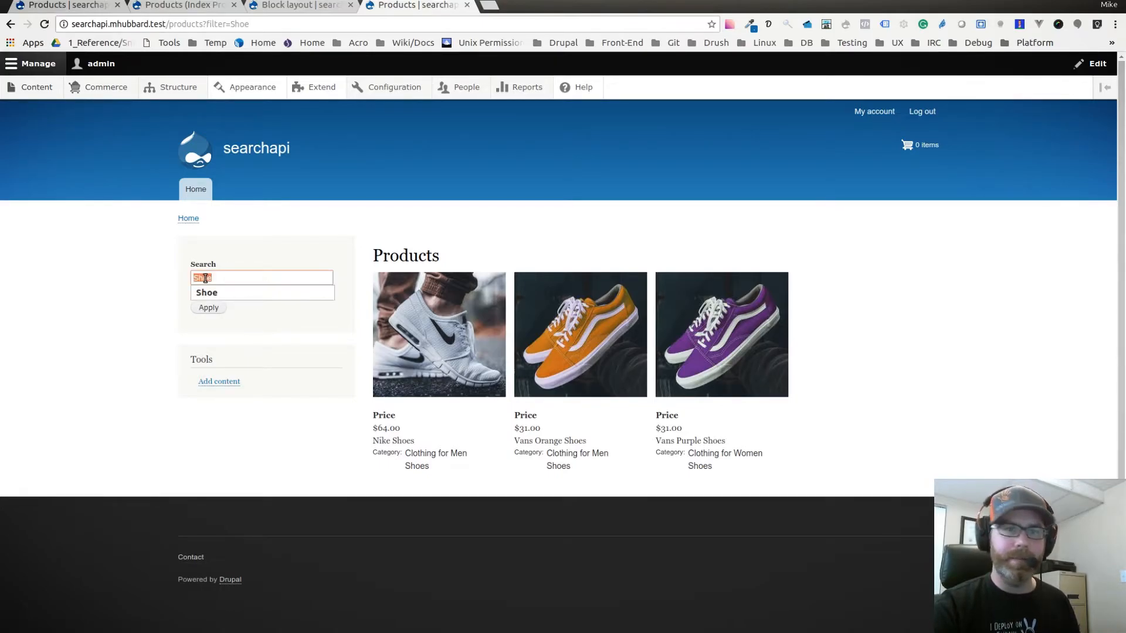
text(Headphones)
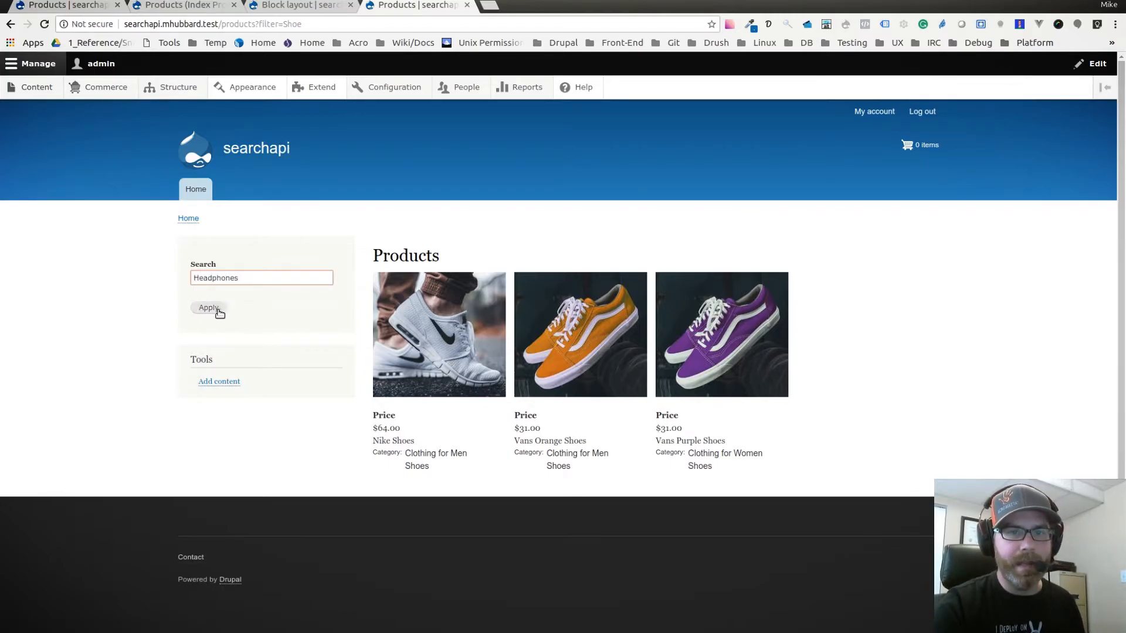
click(217, 308)
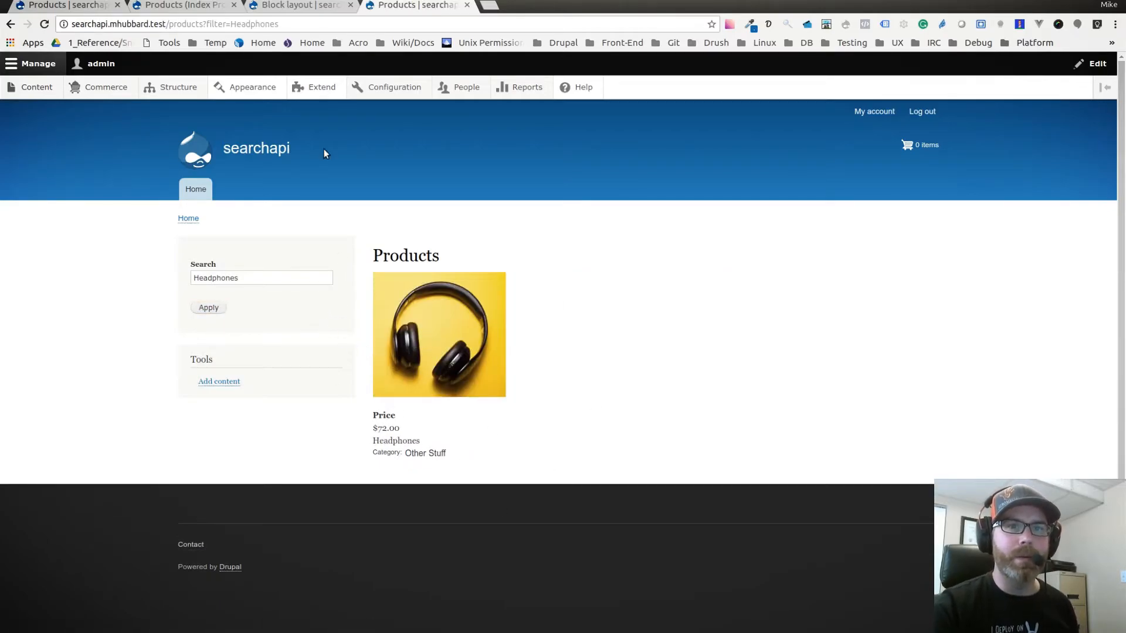
Examine the search page's address, checking the path, the filter identifier and the search term in its query.
drag(169, 24, 270, 24)
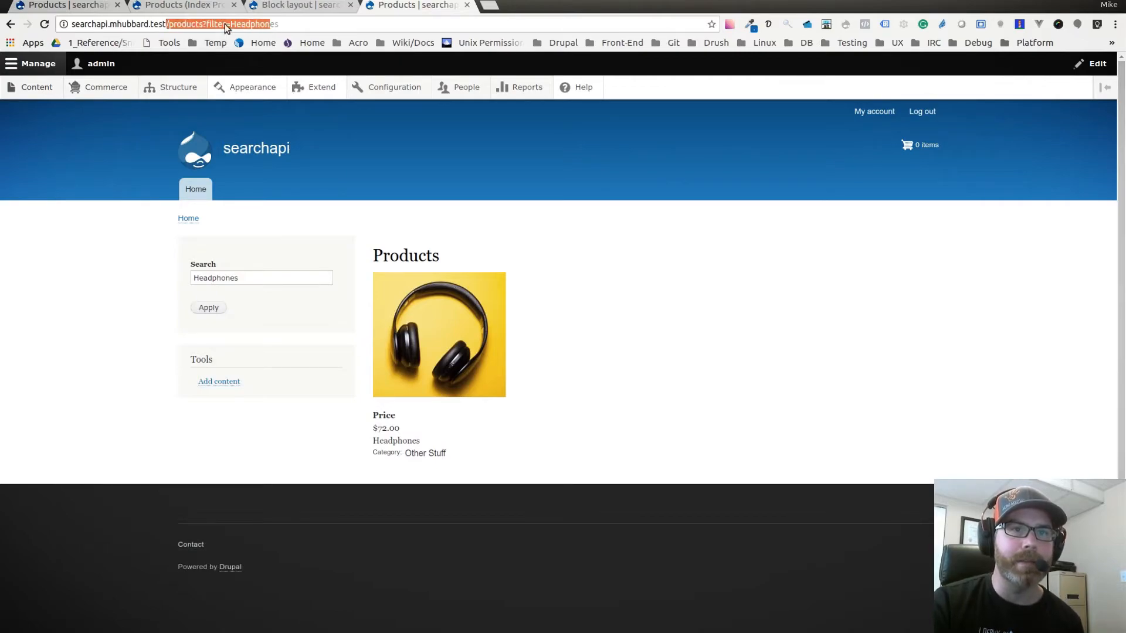
double_click(215, 24)
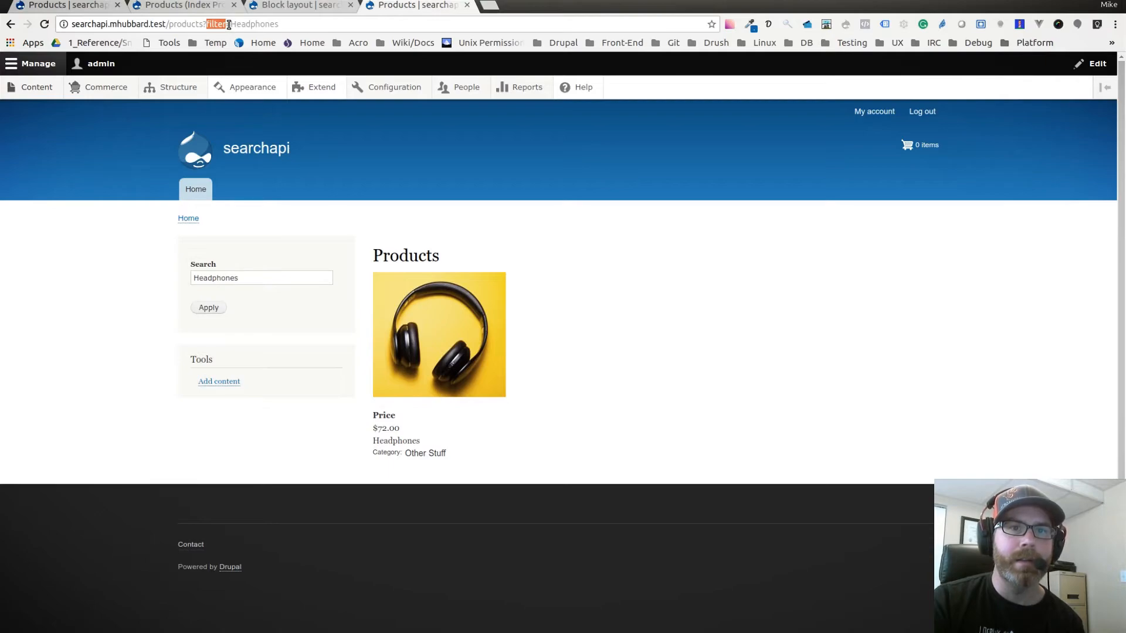
drag(232, 24, 282, 23)
click(282, 22)
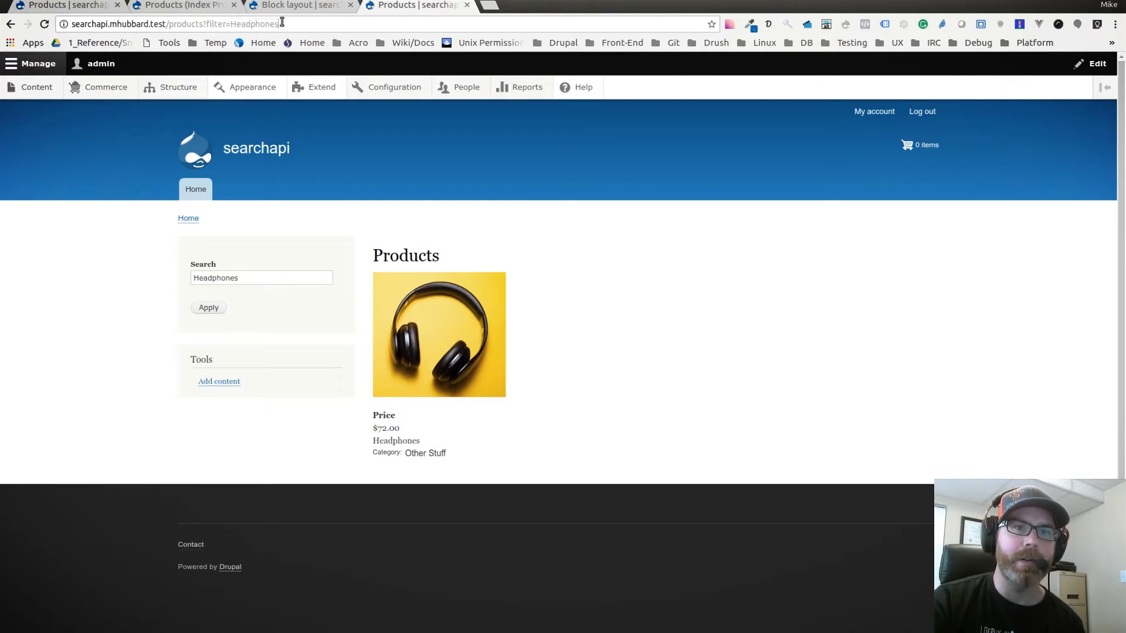
drag(206, 24, 226, 26)
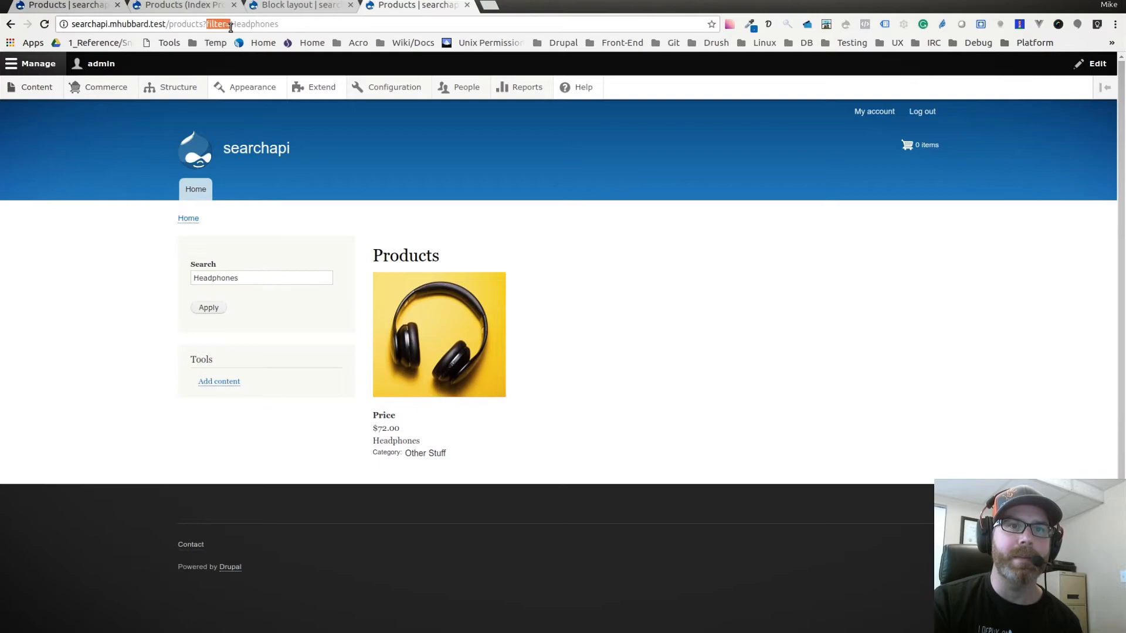
click(252, 24)
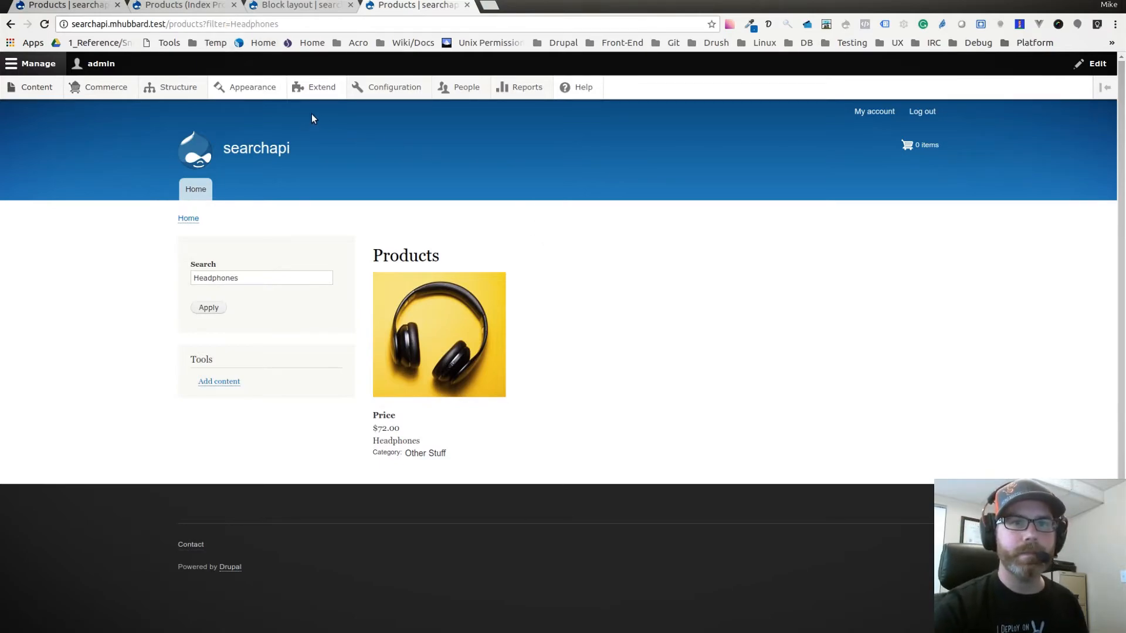
Remove the filter query from the Products page address and look over the unfiltered product list.
drag(203, 23, 280, 25)
key(BackSpace)
key(Return)
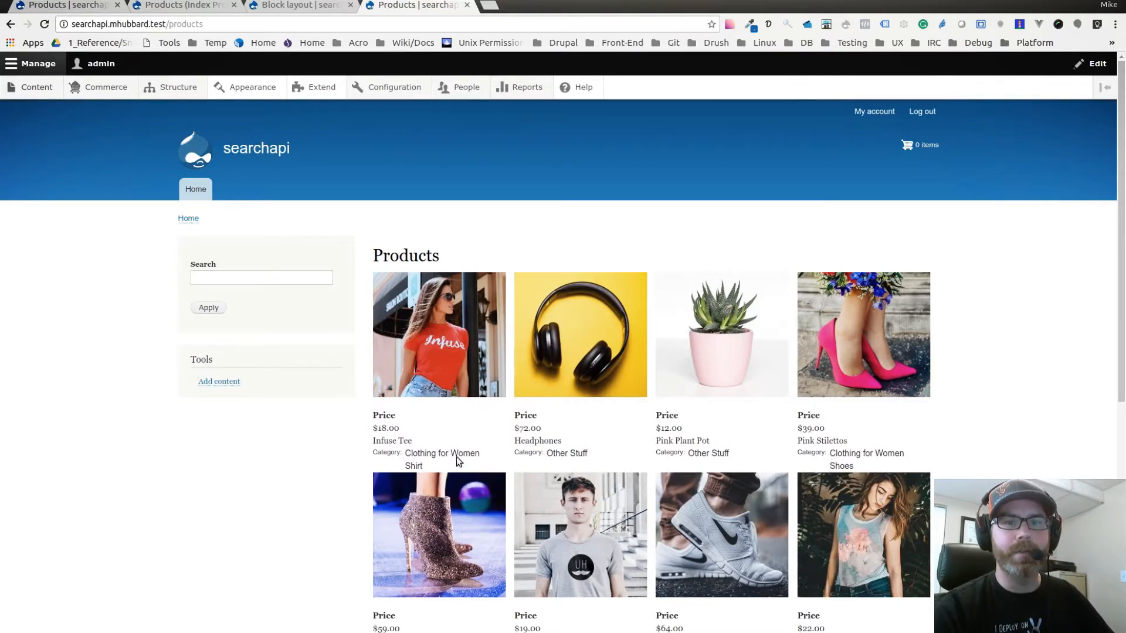
scroll(390, 394, down, 1)
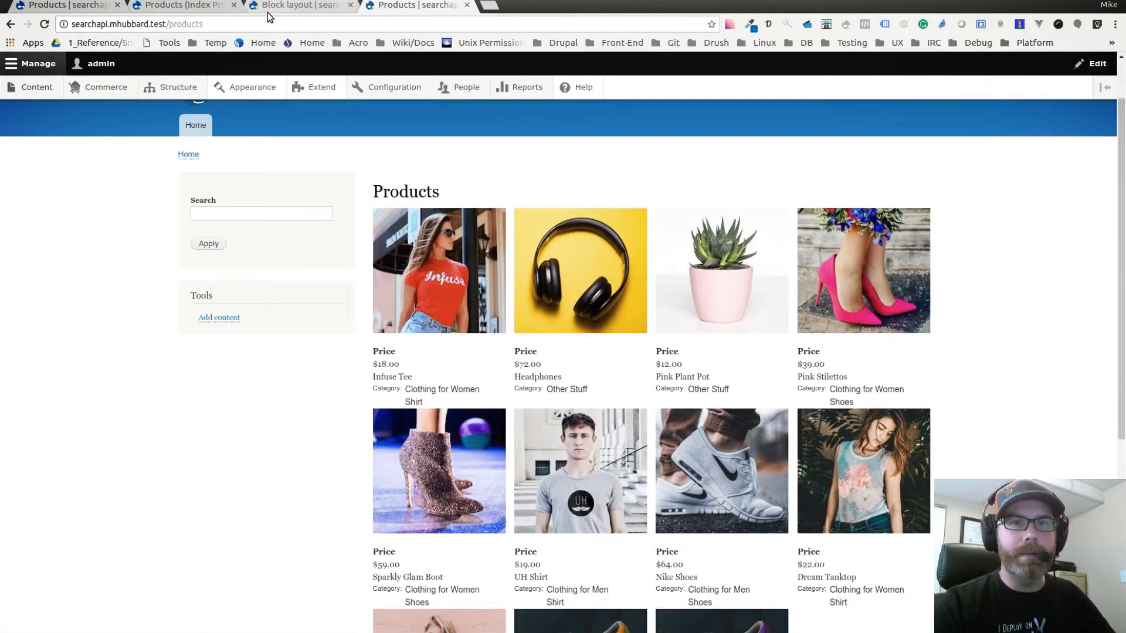
Add another Title field from the Product datasource to the Products search index.
click(92, 8)
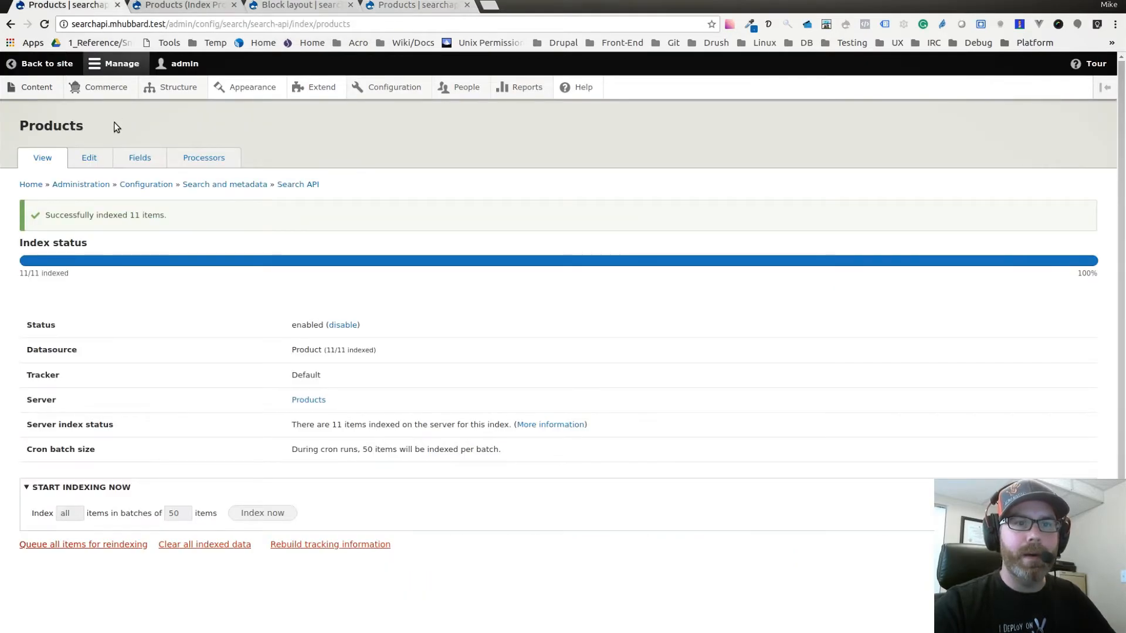
click(143, 159)
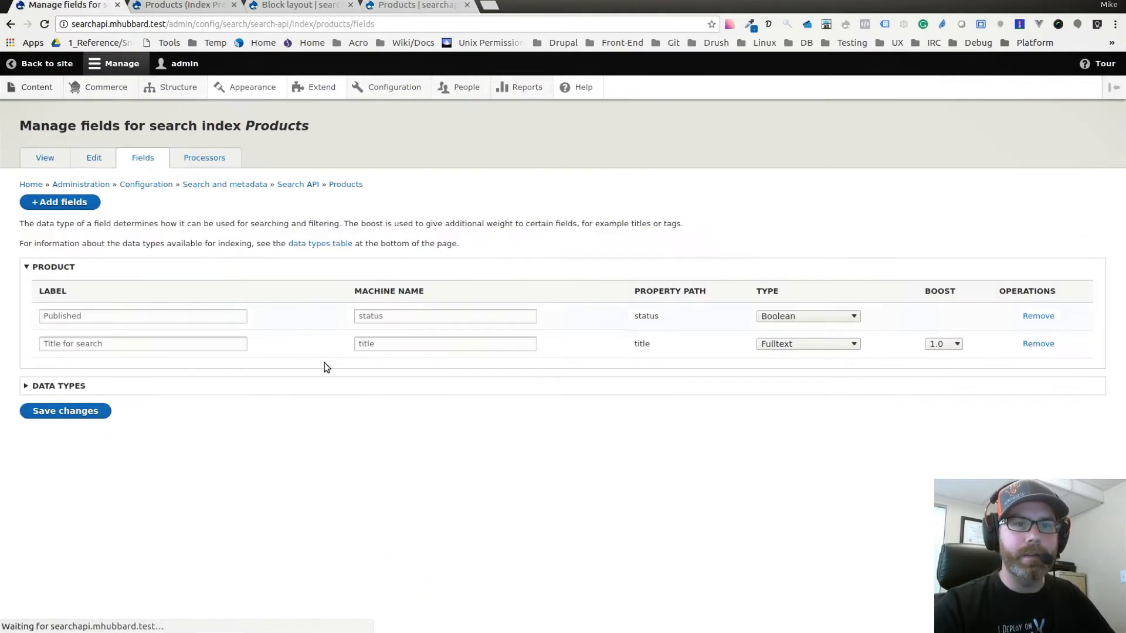
click(61, 204)
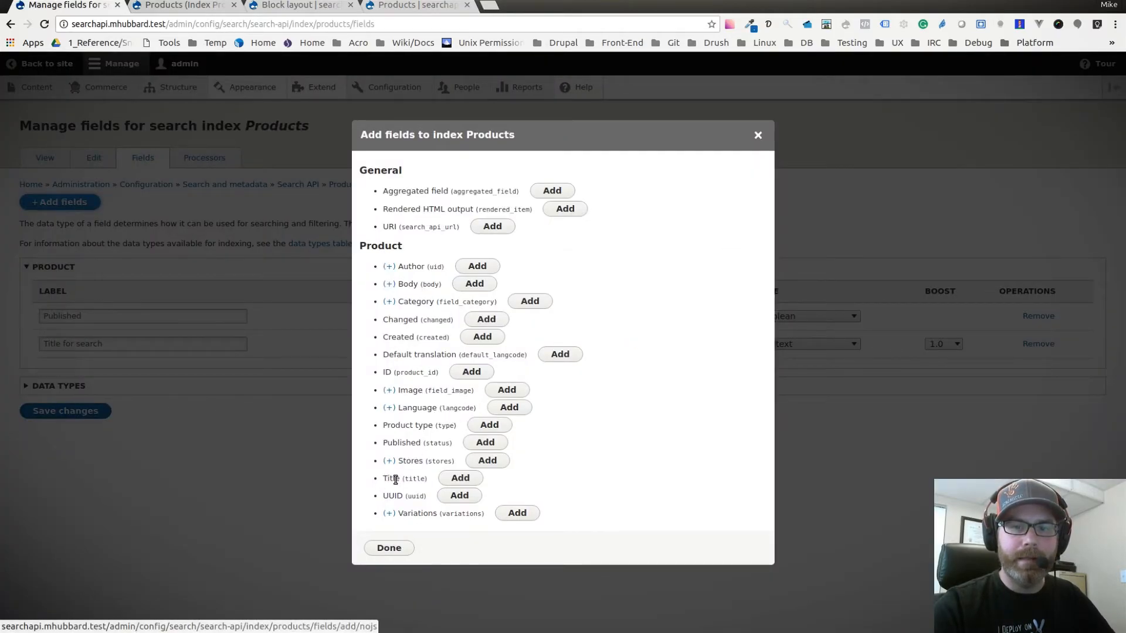
click(450, 479)
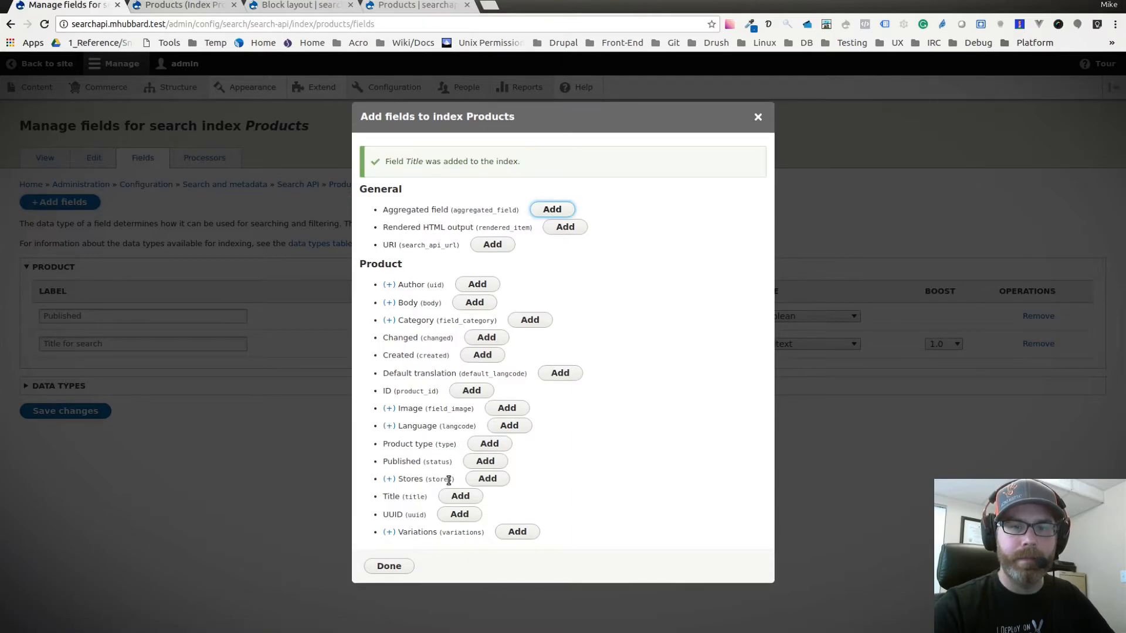
click(384, 565)
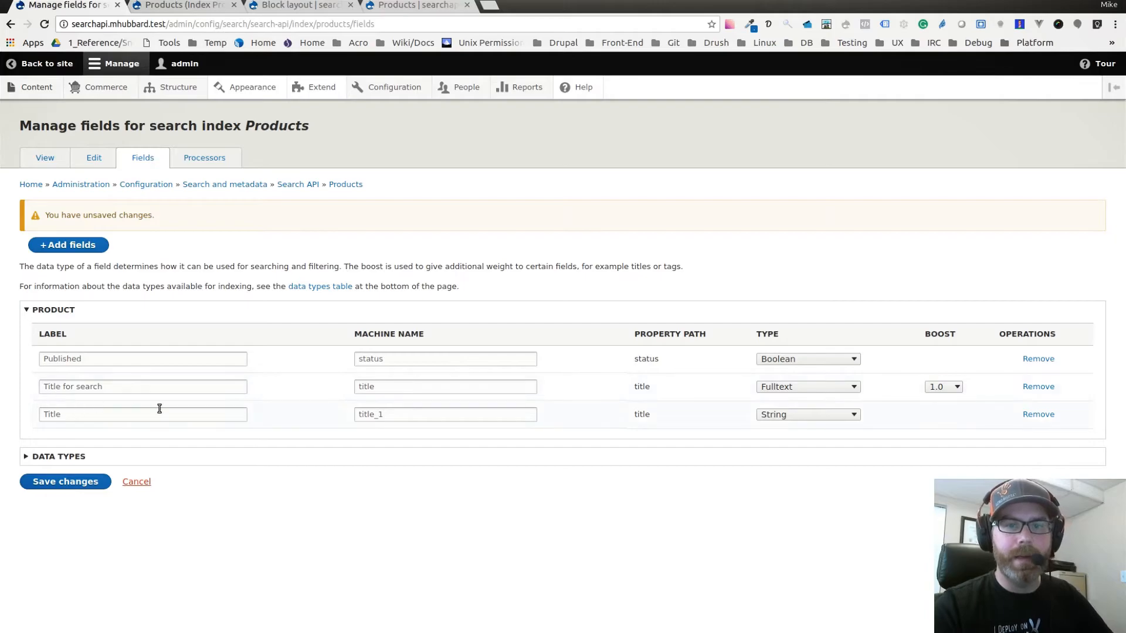
Label the newly added title field "Title for sorting".
click(74, 416)
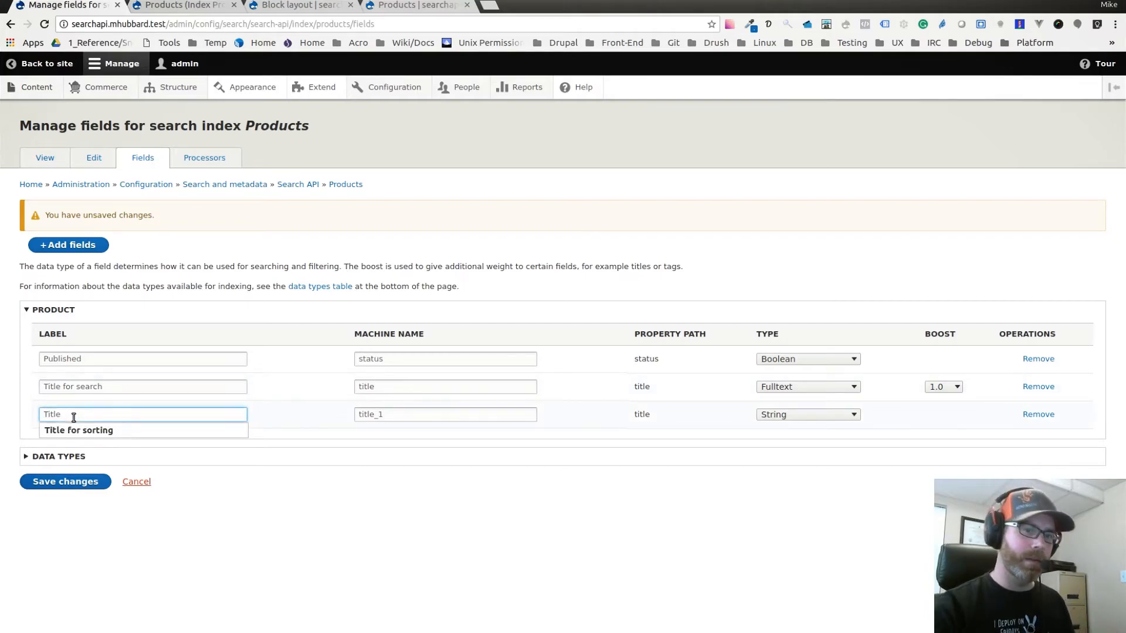
text(for)
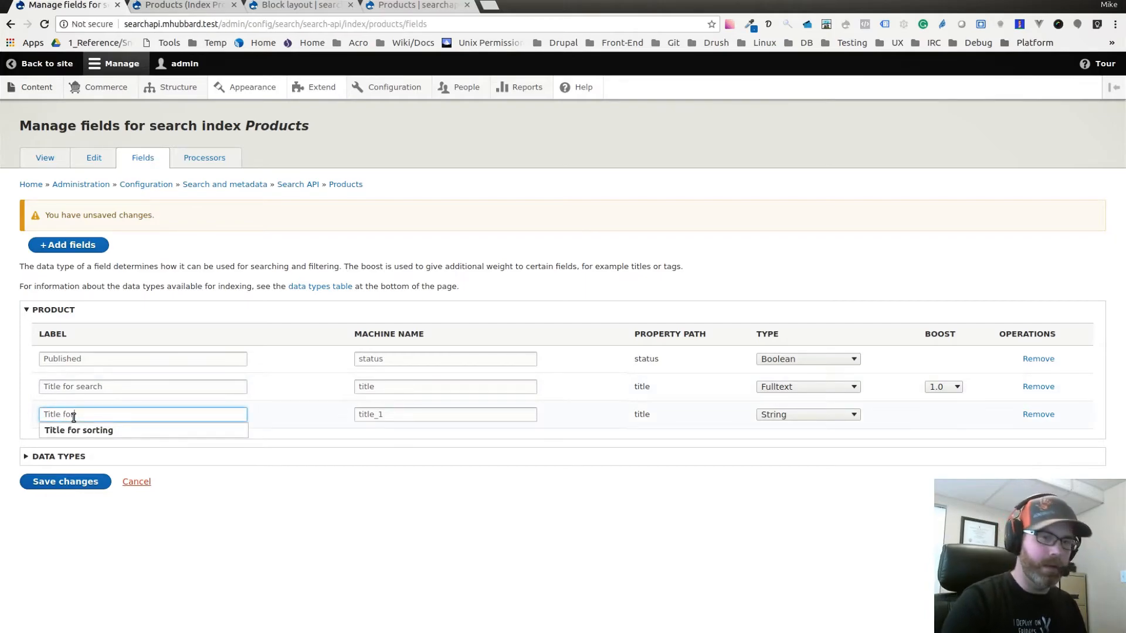
text( sorting)
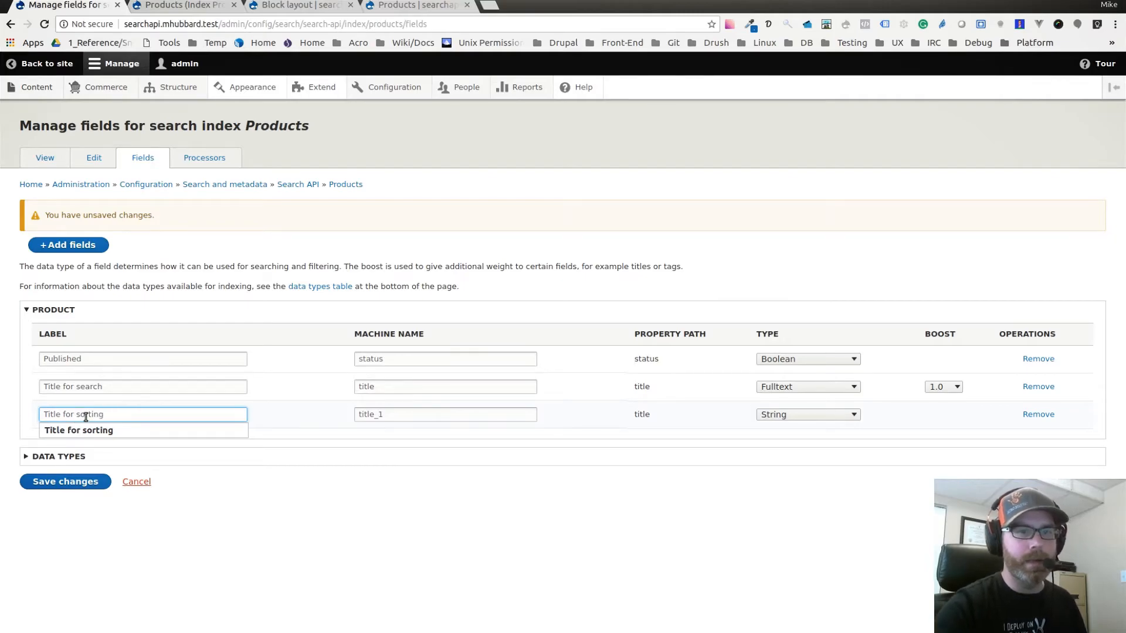
click(432, 552)
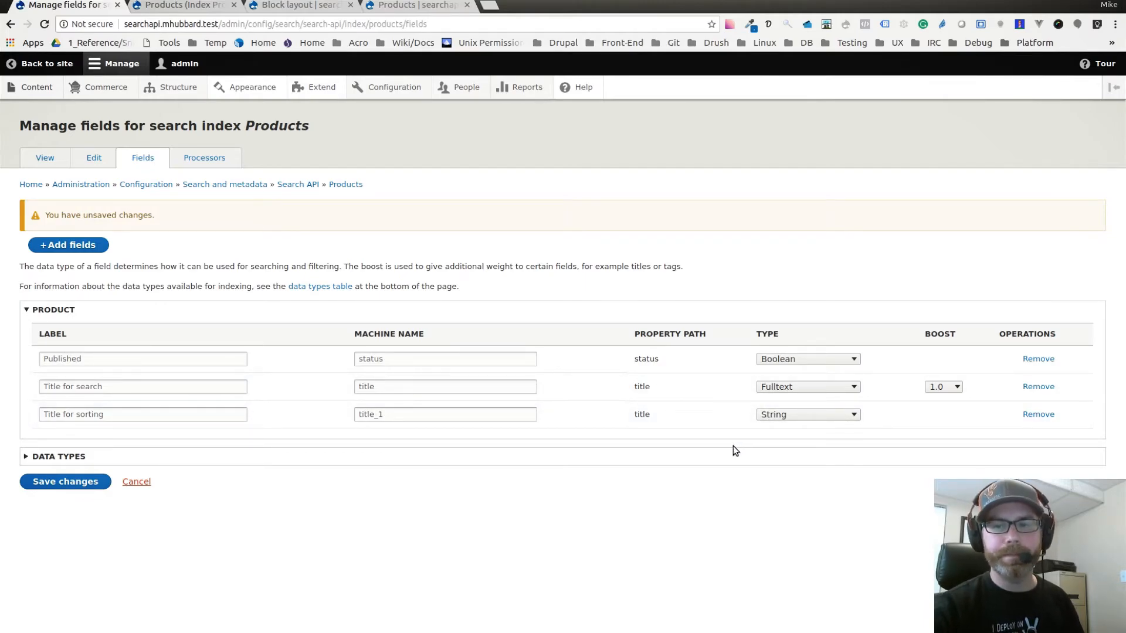
Save the changes to the index fields and reindex all items of the Products index.
click(85, 481)
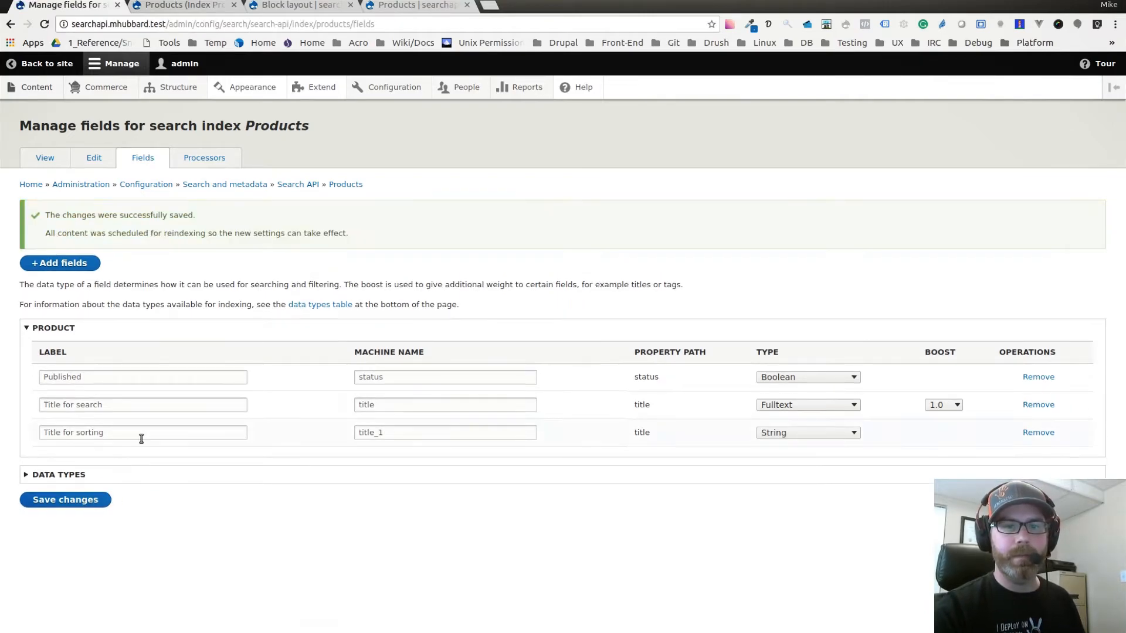
click(44, 157)
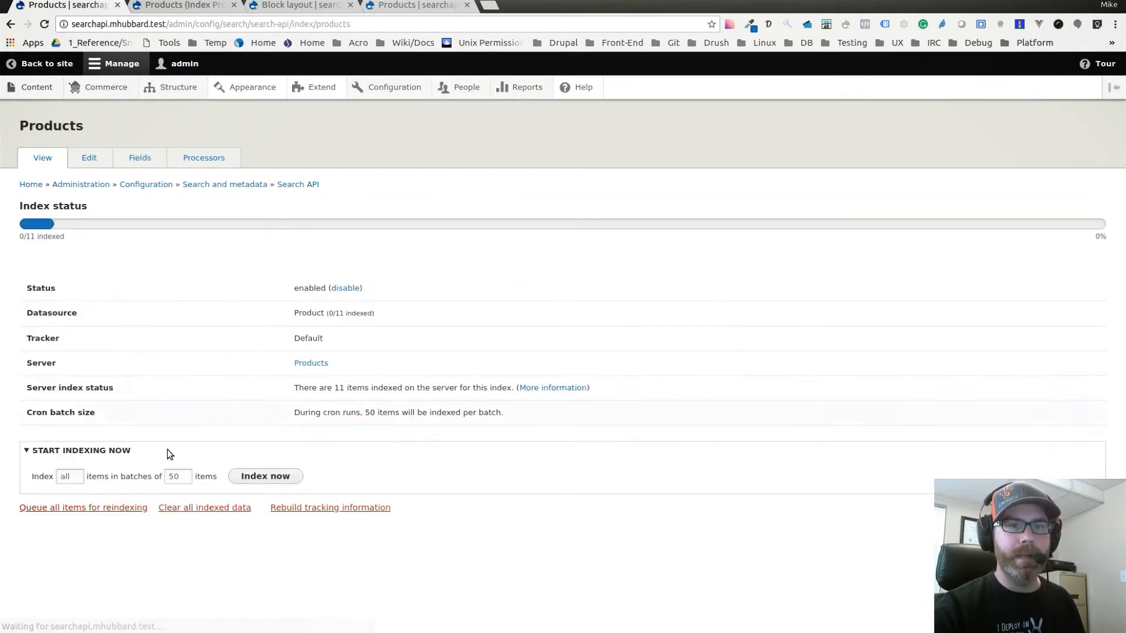
click(268, 476)
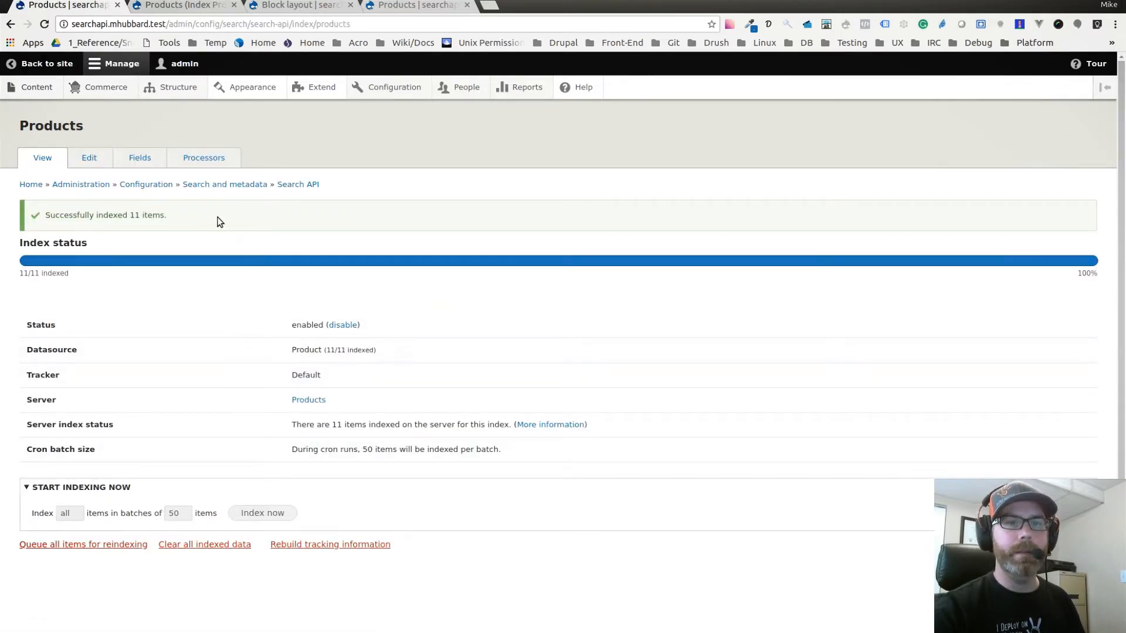
Reload the Products view and add "Title for sorting" from the Product datasource as a sort criterion.
click(193, 5)
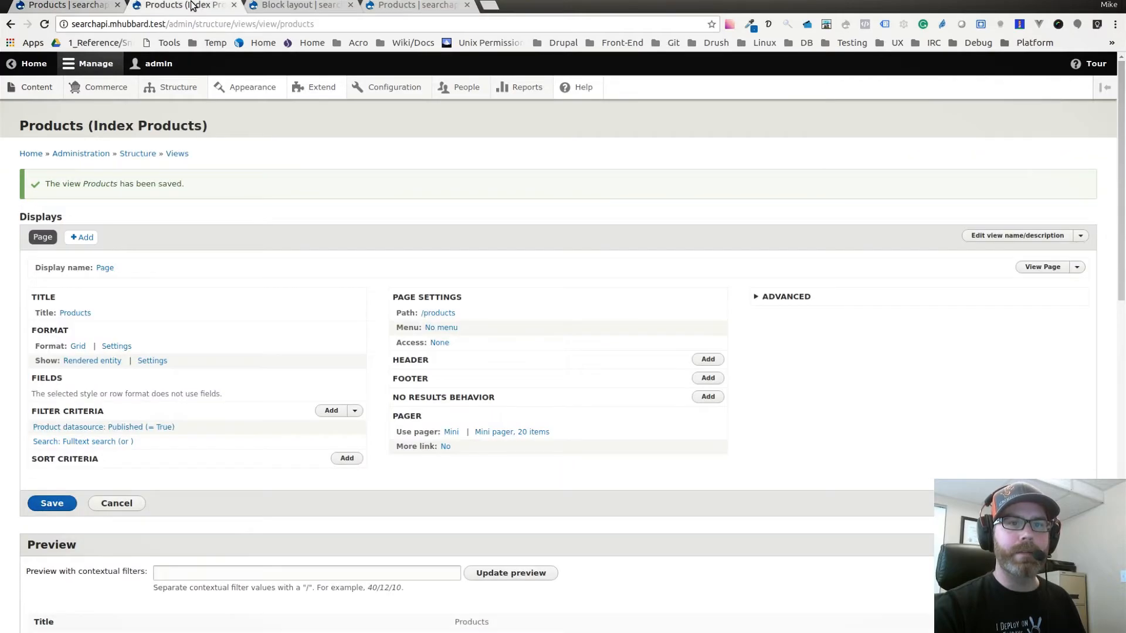
click(44, 24)
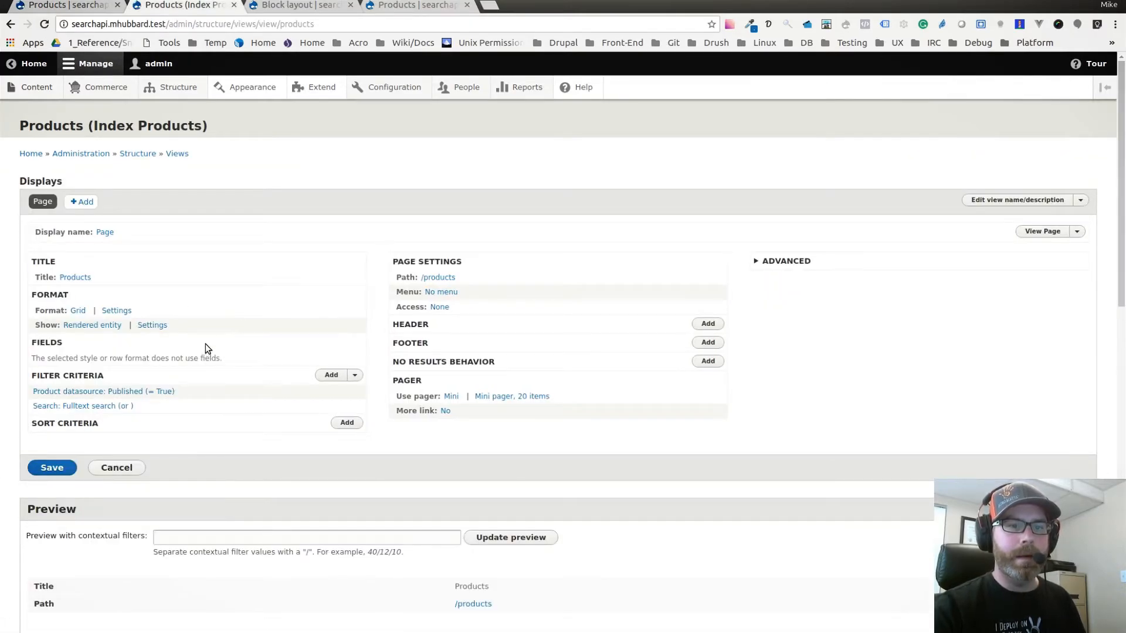
scroll(187, 357, down, 3)
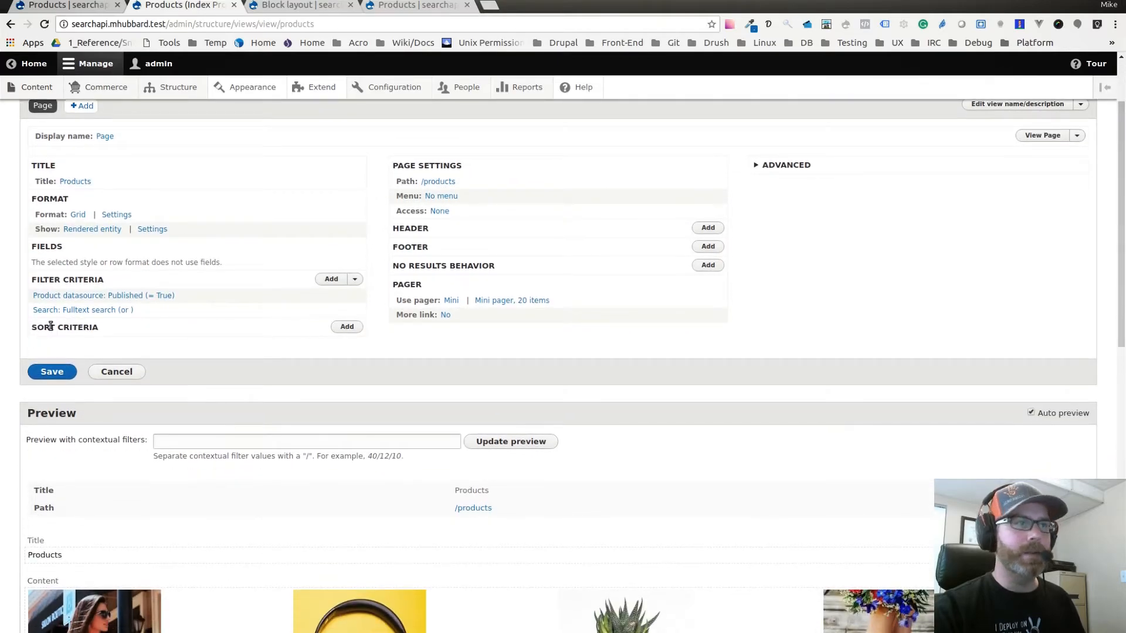
click(346, 326)
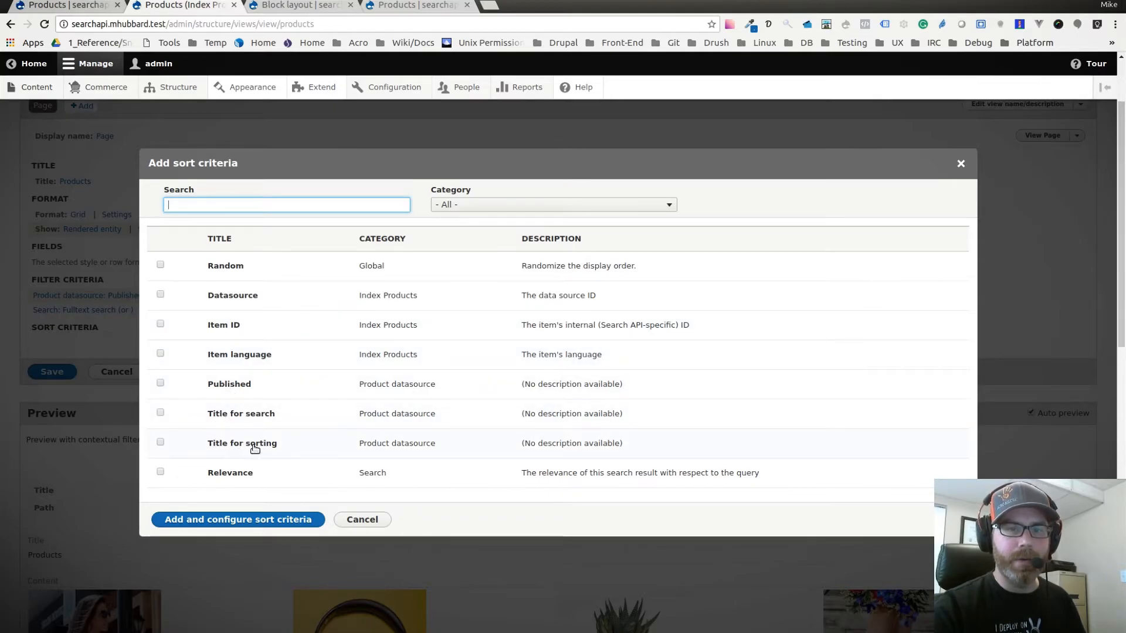
click(160, 442)
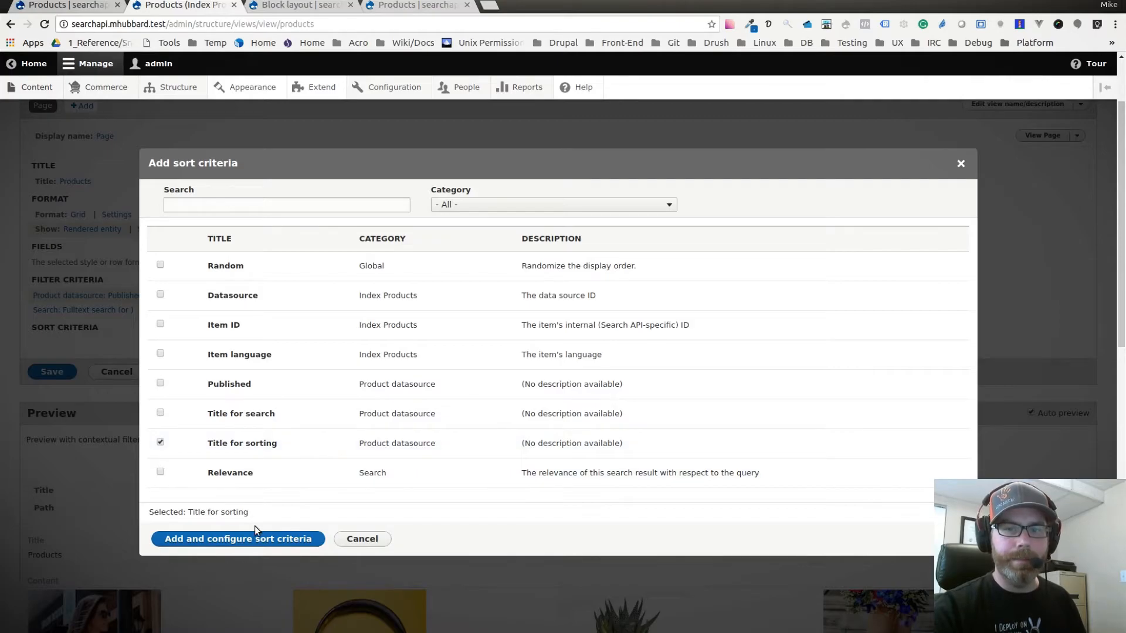
click(233, 538)
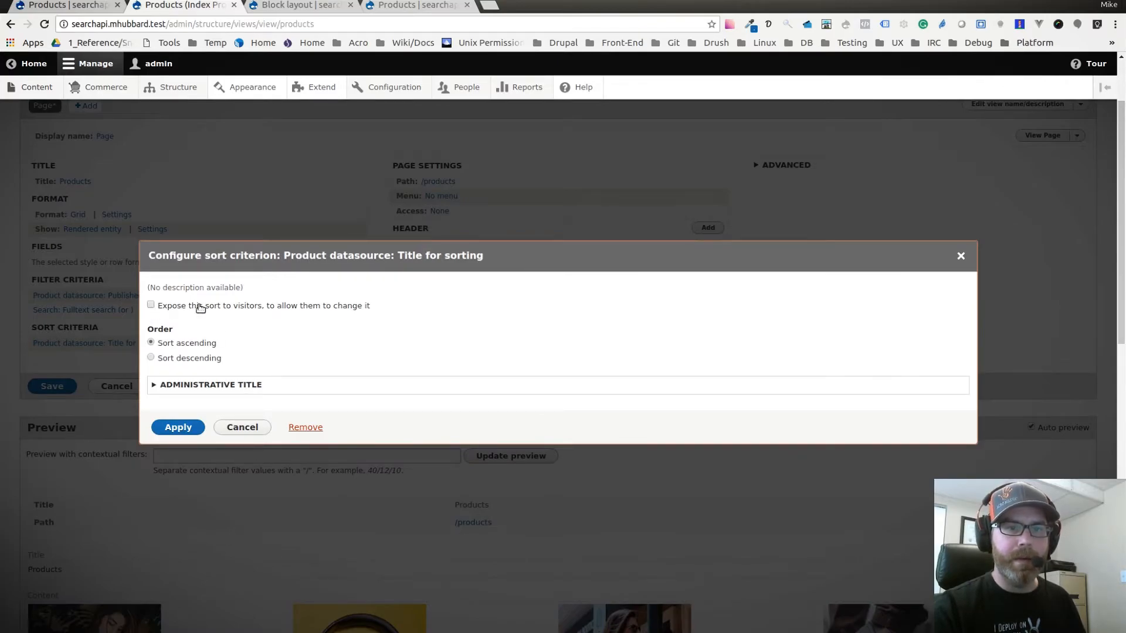
Expose the title sort to visitors with the label "Title", keep it ascending, and apply the criterion.
click(151, 305)
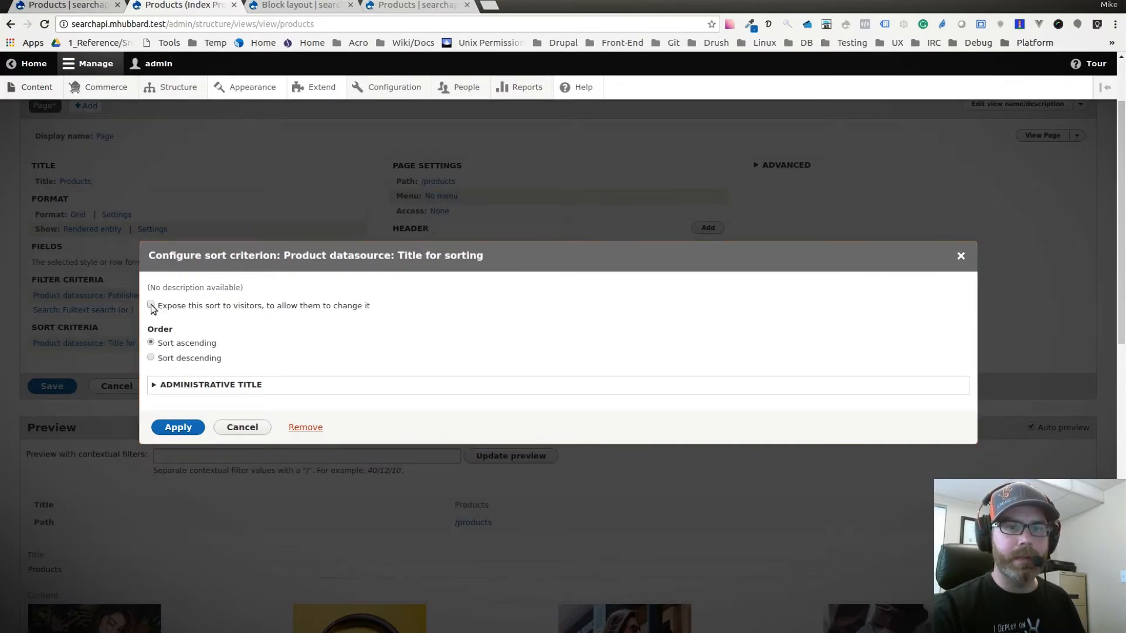
drag(179, 326, 251, 327)
text(Title)
click(269, 363)
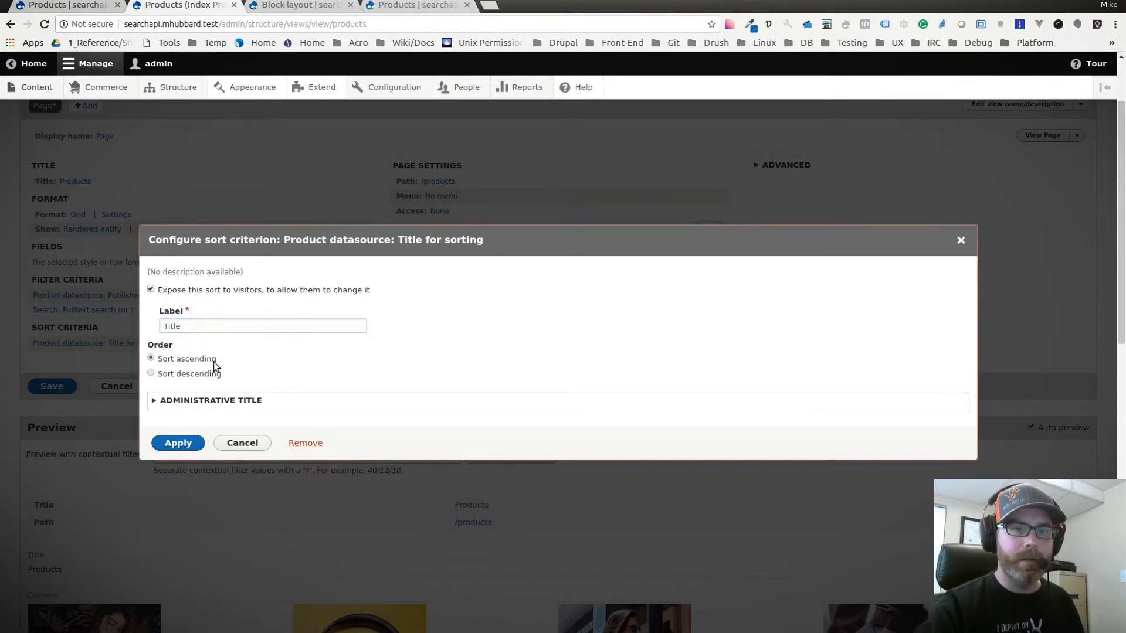
click(176, 444)
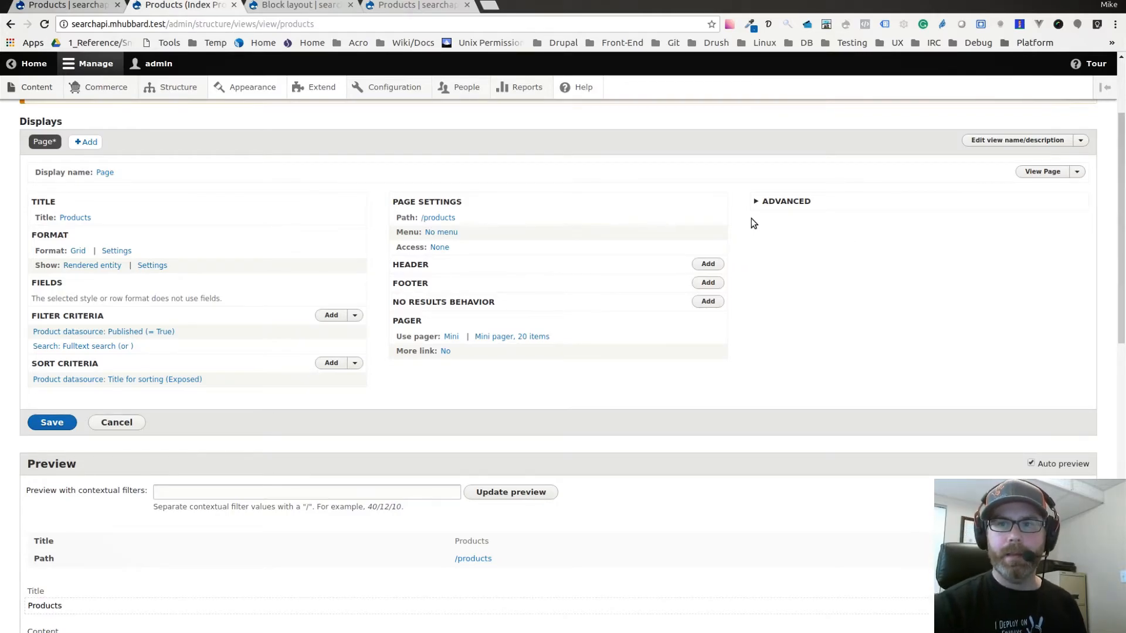
Examine the exposed form options of the Products view, including the submit button text, sort label and sort order labels.
click(771, 206)
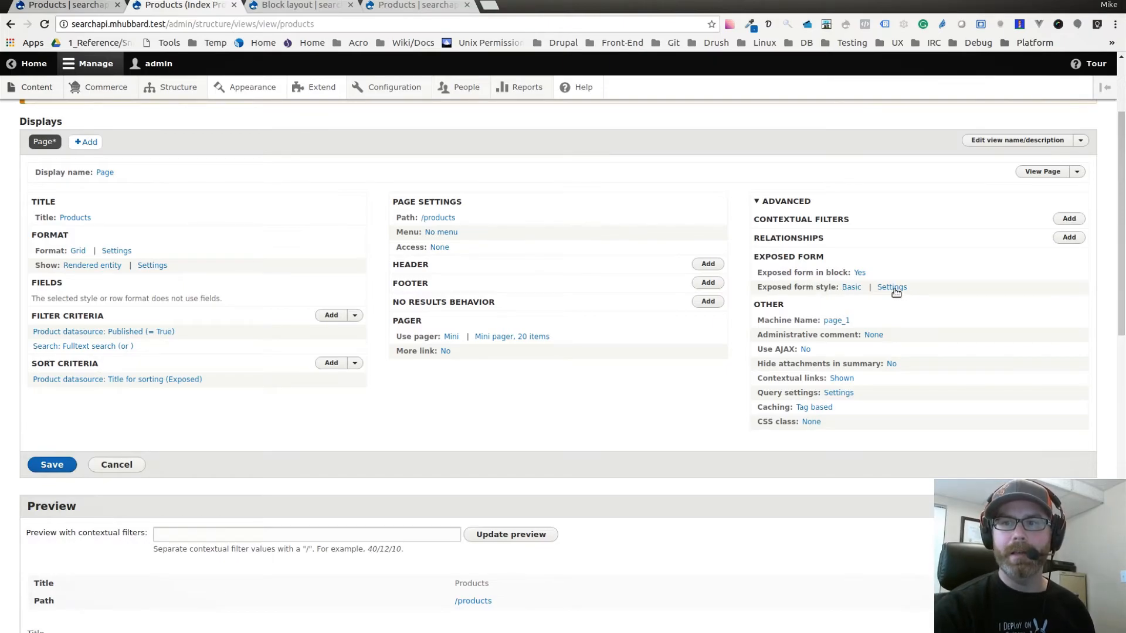
click(892, 288)
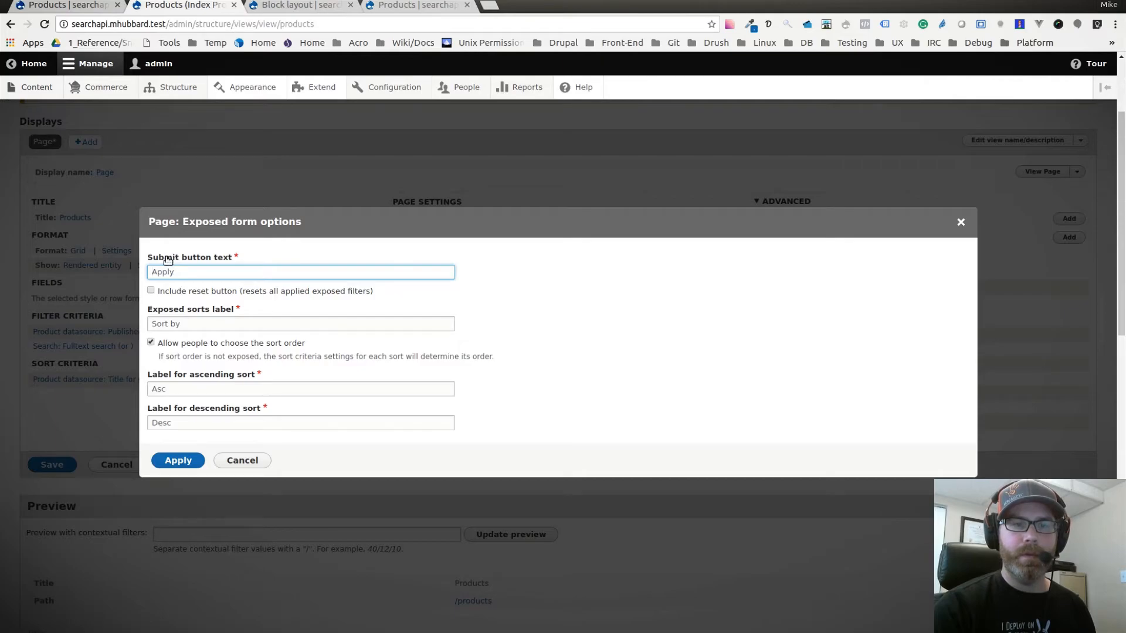
double_click(165, 273)
click(472, 281)
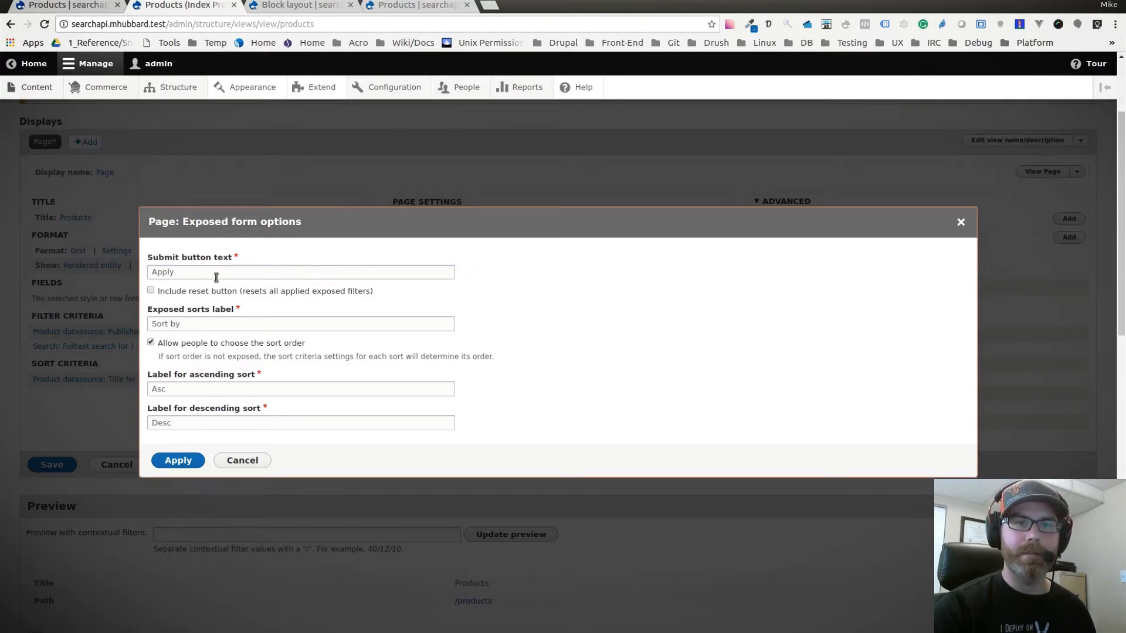
double_click(163, 271)
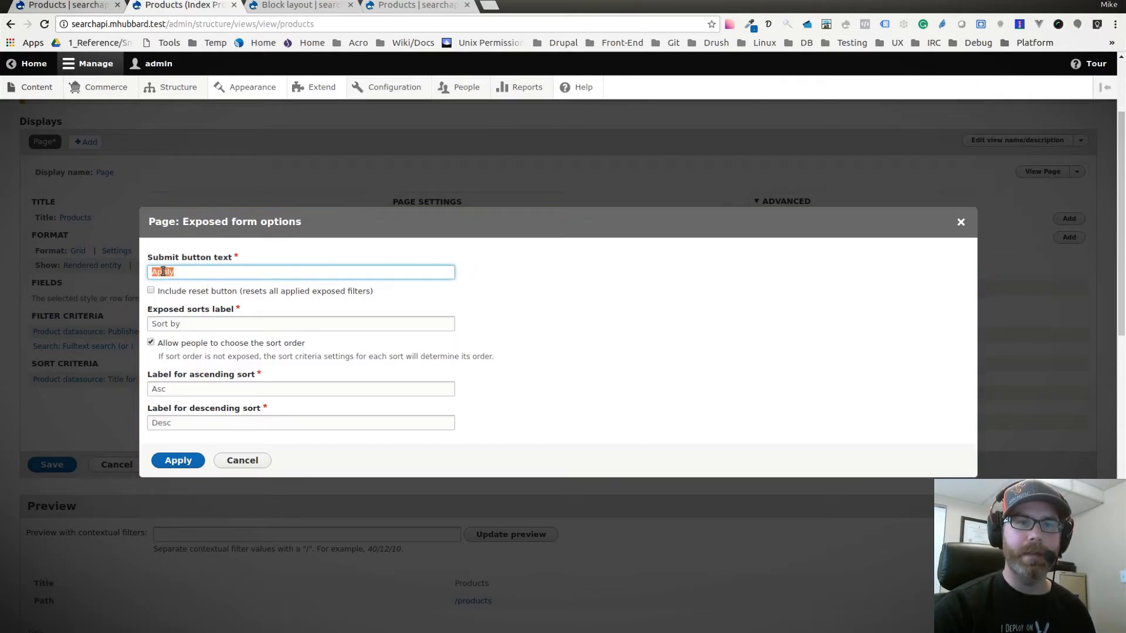
click(488, 275)
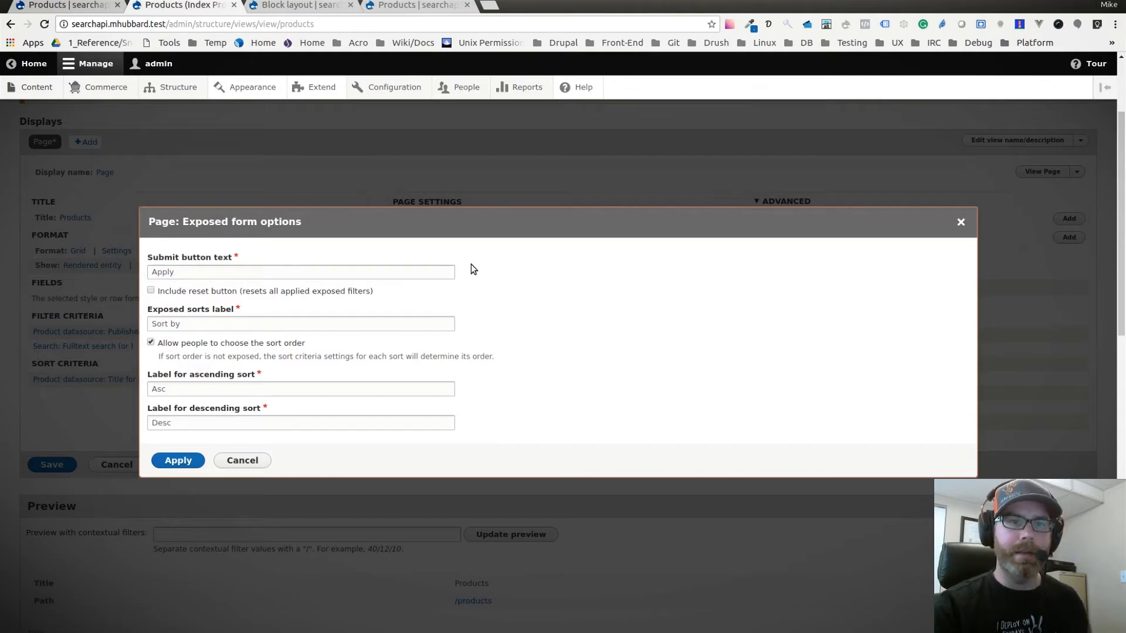
double_click(157, 272)
click(278, 251)
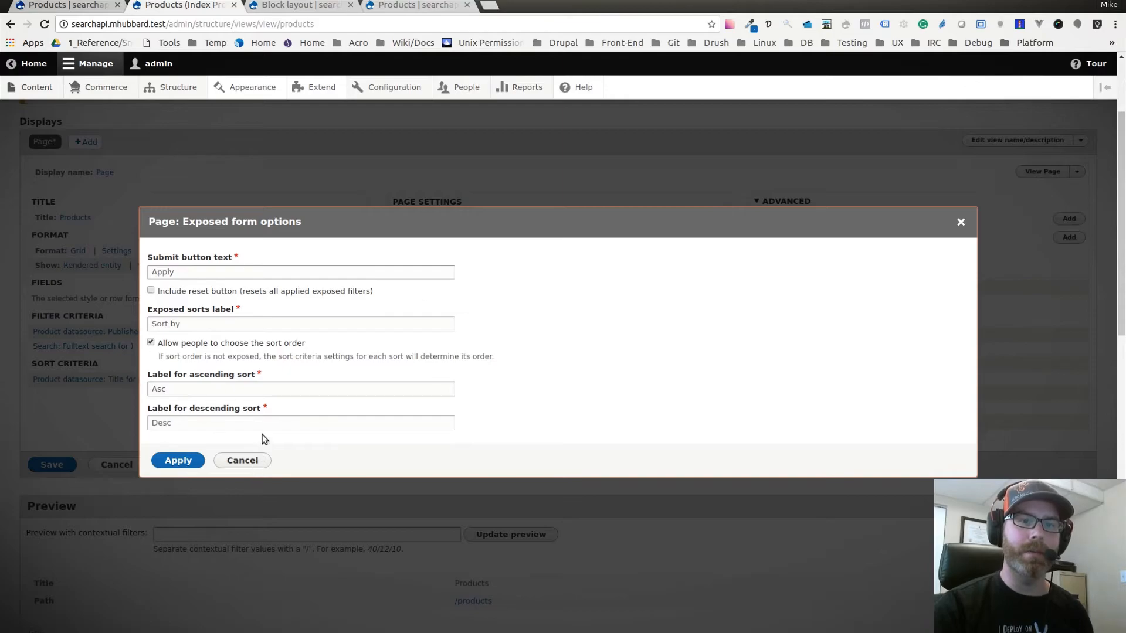
Apply the exposed form options and save the Products view.
click(179, 462)
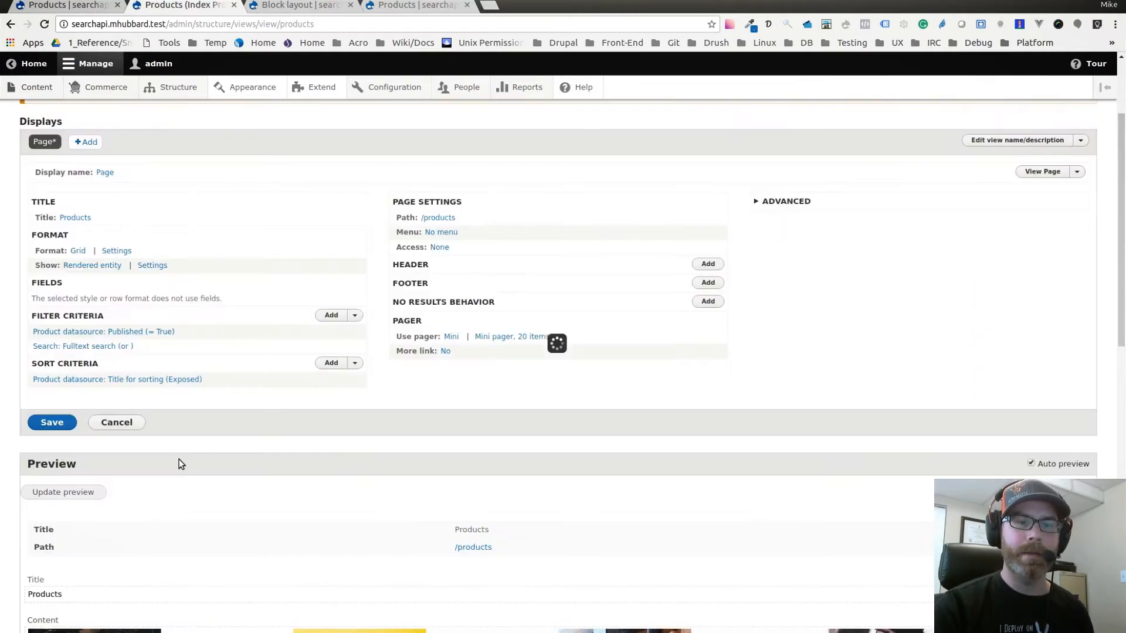
click(42, 423)
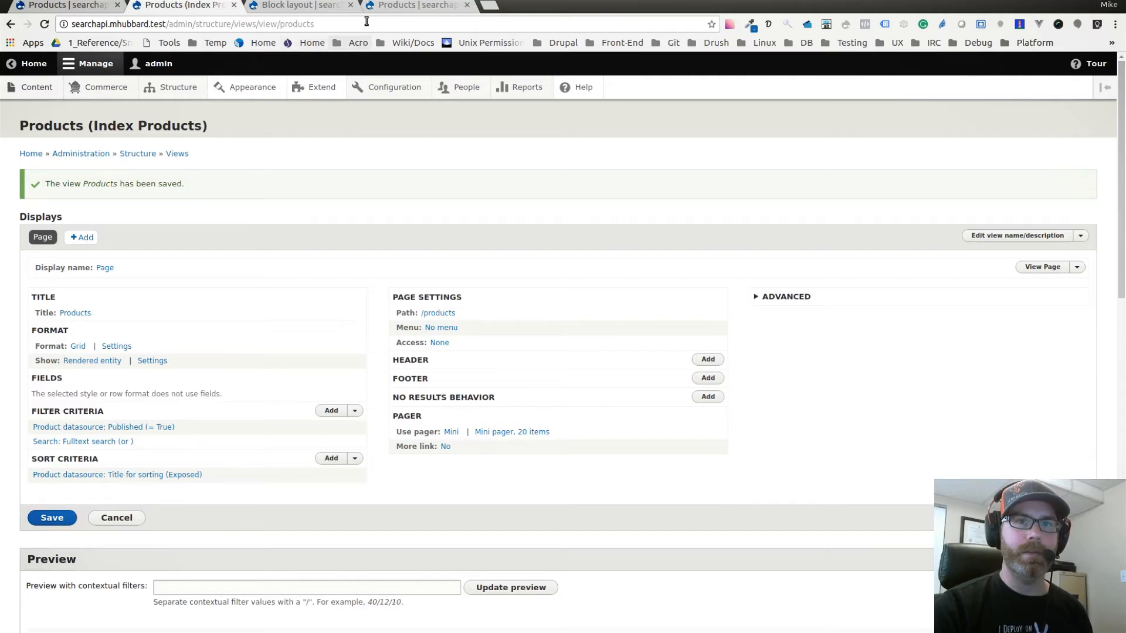
Load the storefront's Products page without the filter and sort query in its address.
click(387, 9)
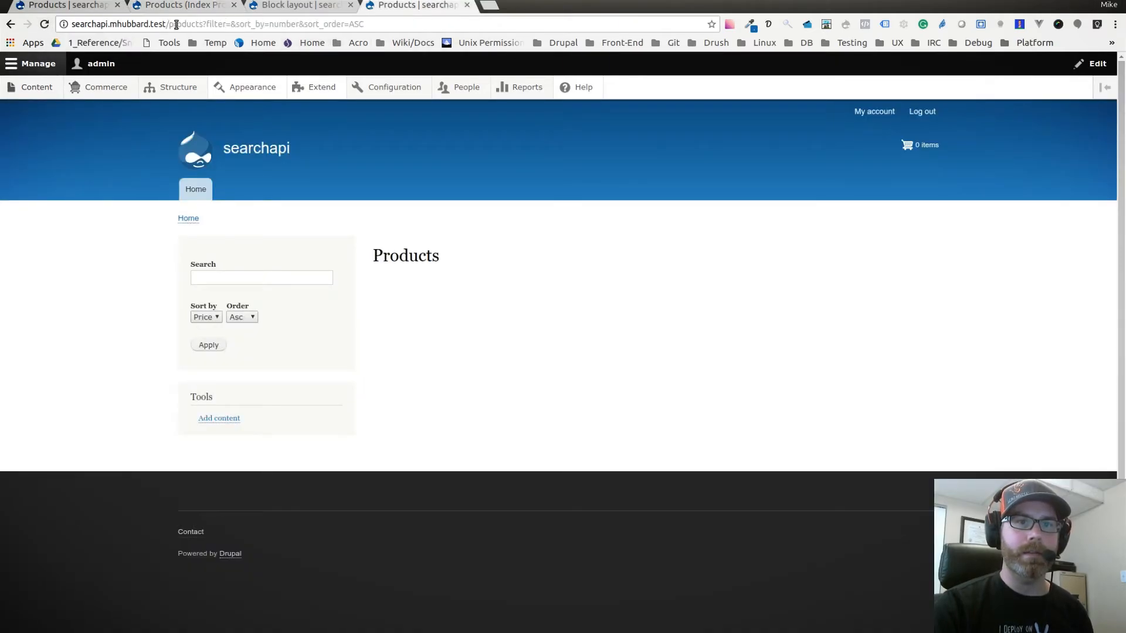
drag(203, 23, 364, 24)
key(BackSpace)
key(Return)
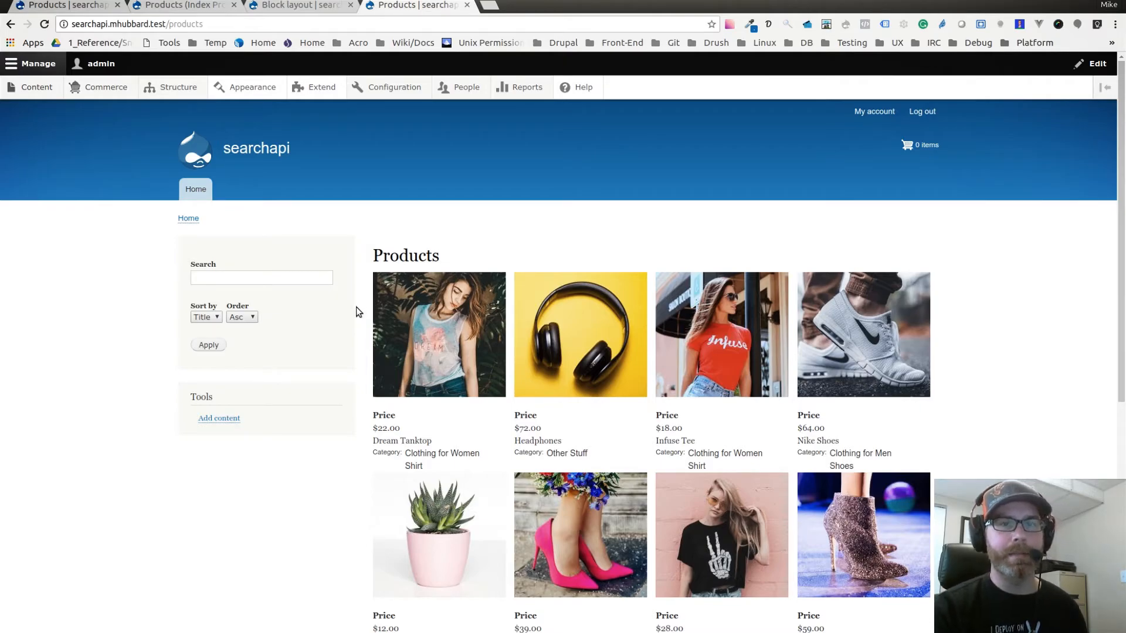
Check the Products exposed form block's placement in the Sidebar first region of the block layout.
click(304, 6)
scroll(356, 221, down, 10)
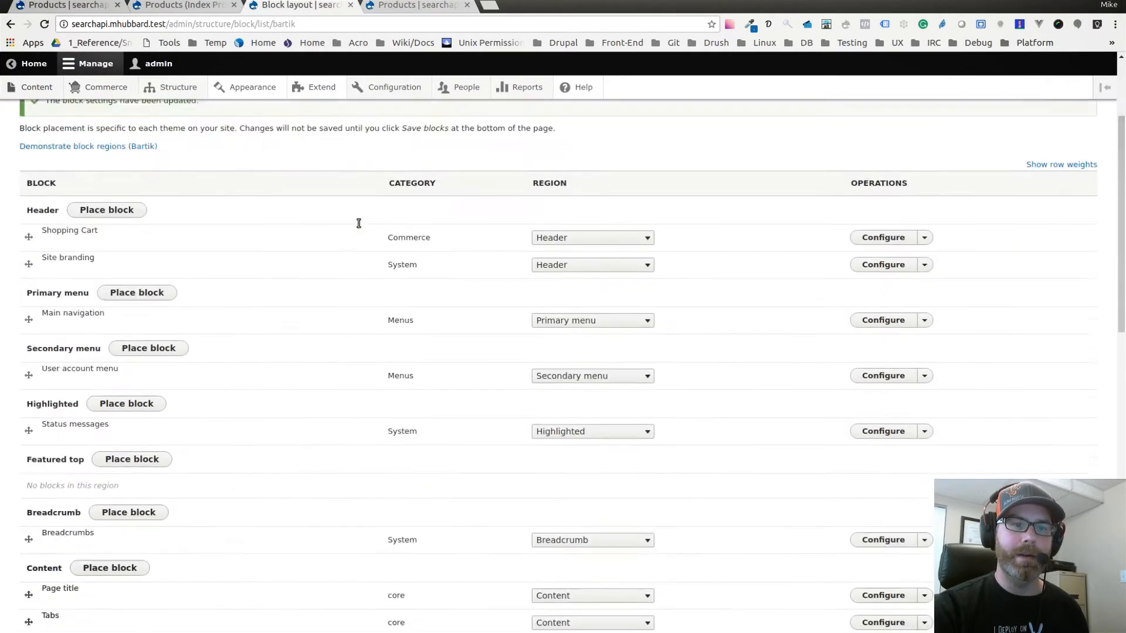
scroll(327, 260, down, 1)
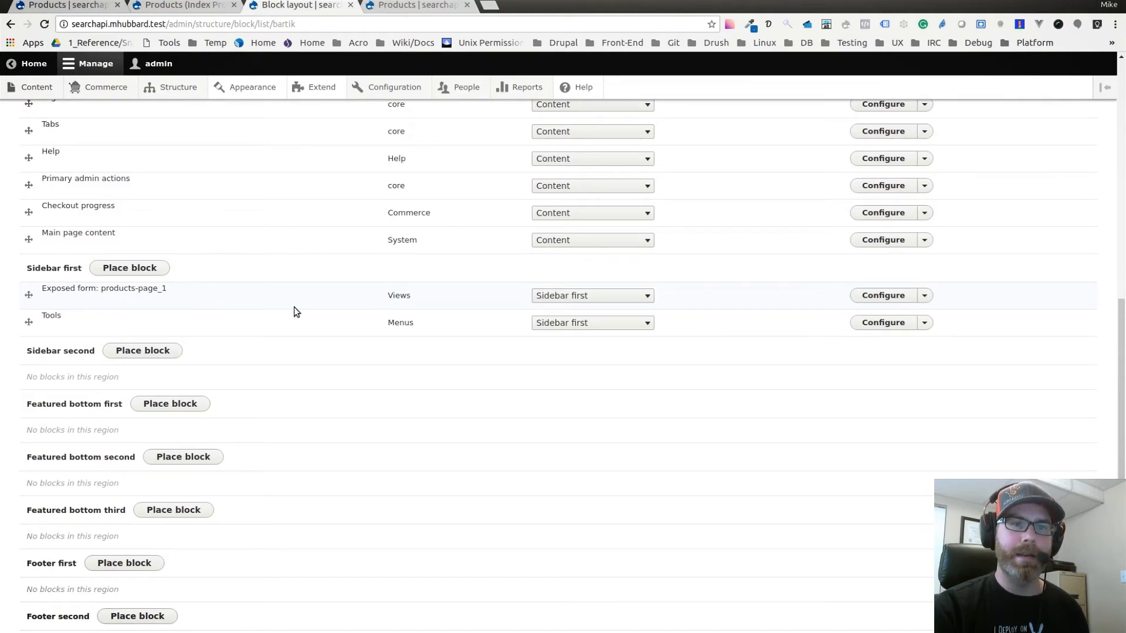
Return to the storefront's Products page and sort the products by Title in ascending order.
click(421, 8)
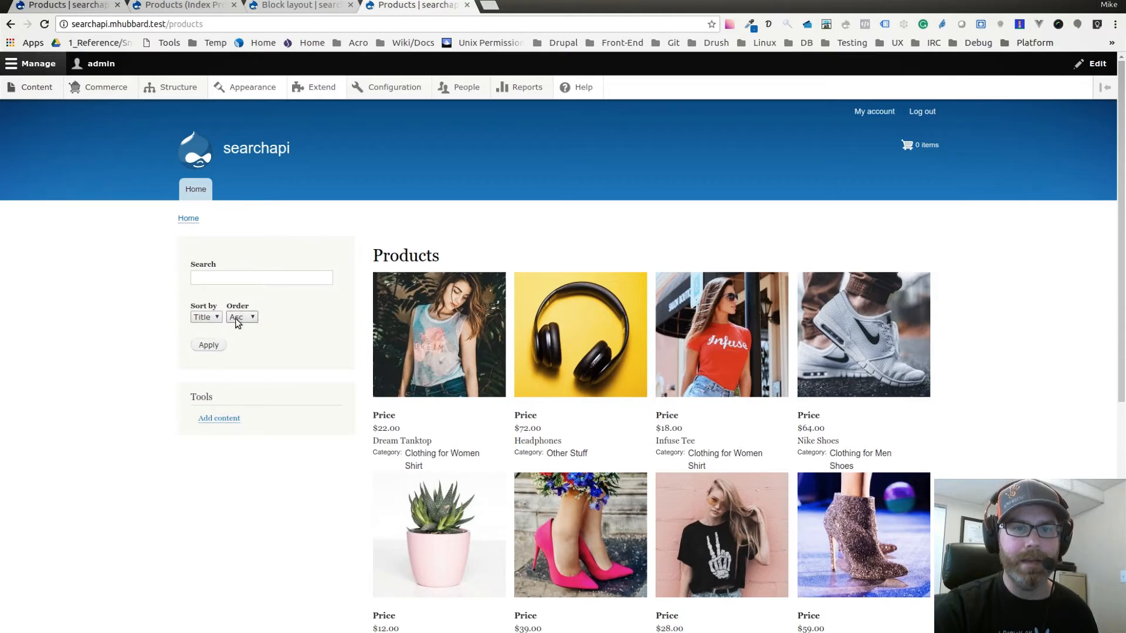
click(213, 346)
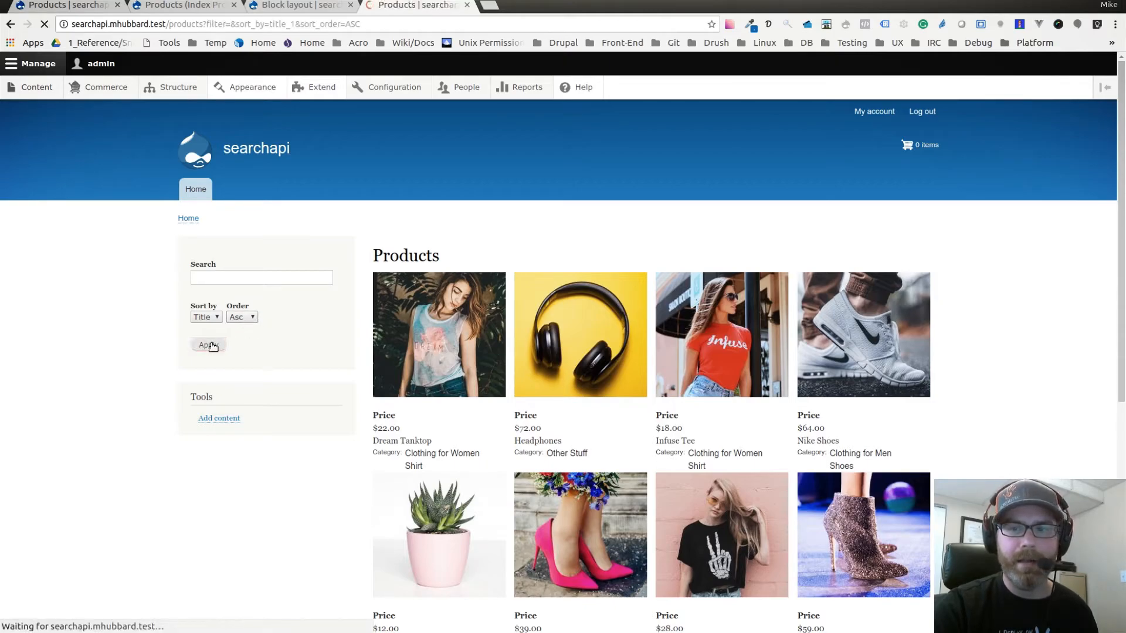
Review the ascending product list, and re-sort the products by Title in descending order.
scroll(749, 380, down, 1)
scroll(749, 379, down, 3)
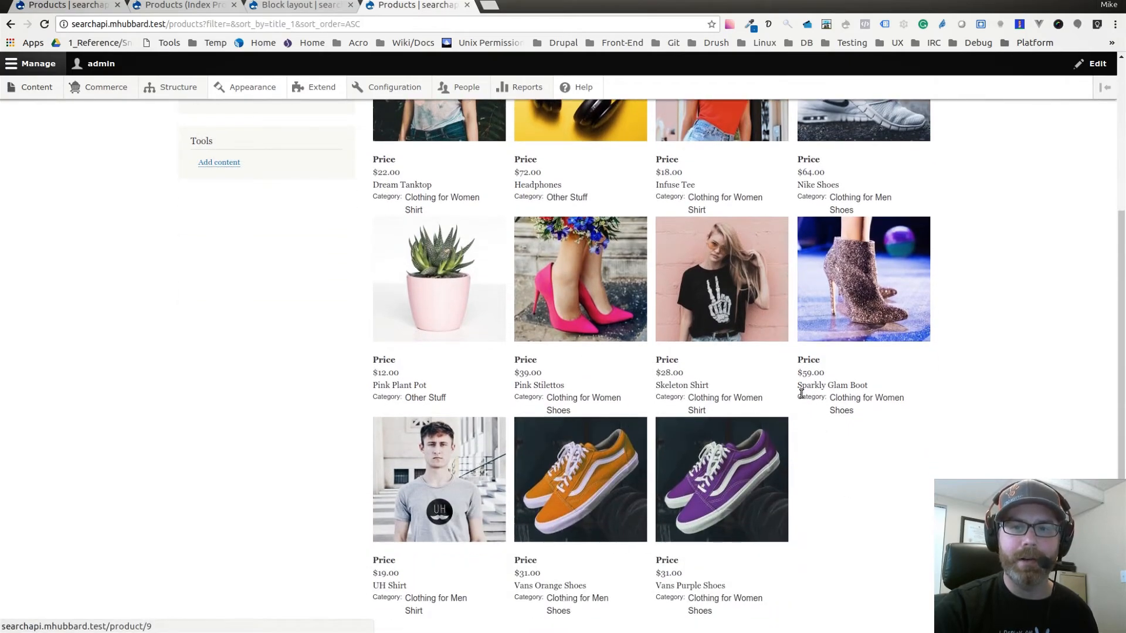
scroll(803, 397, up, 2)
scroll(733, 414, up, 1)
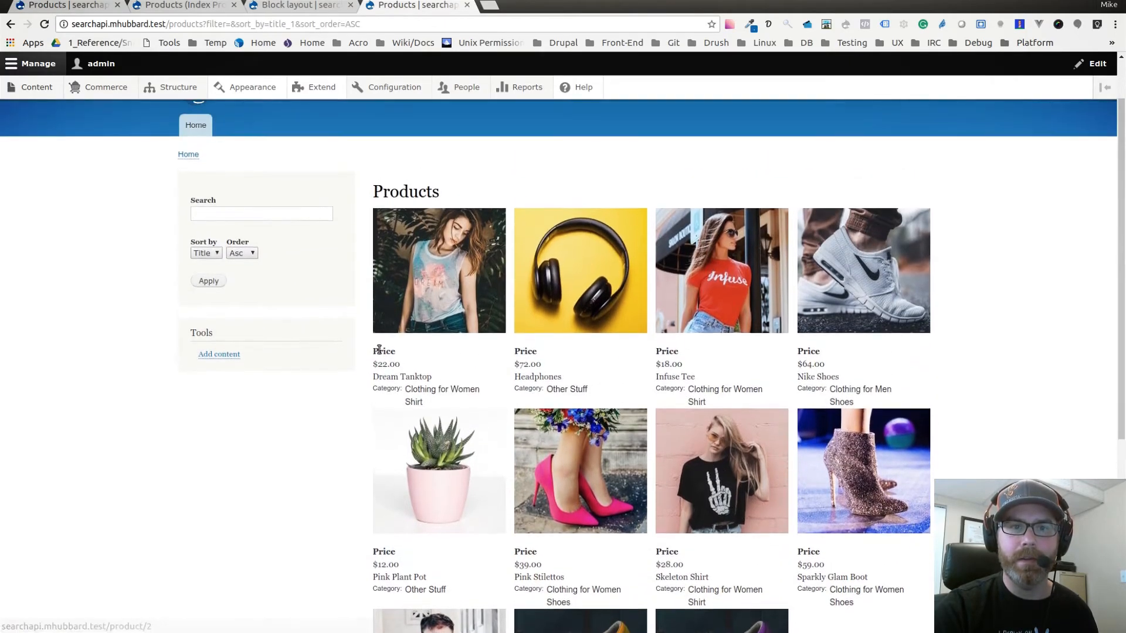
click(245, 256)
click(243, 289)
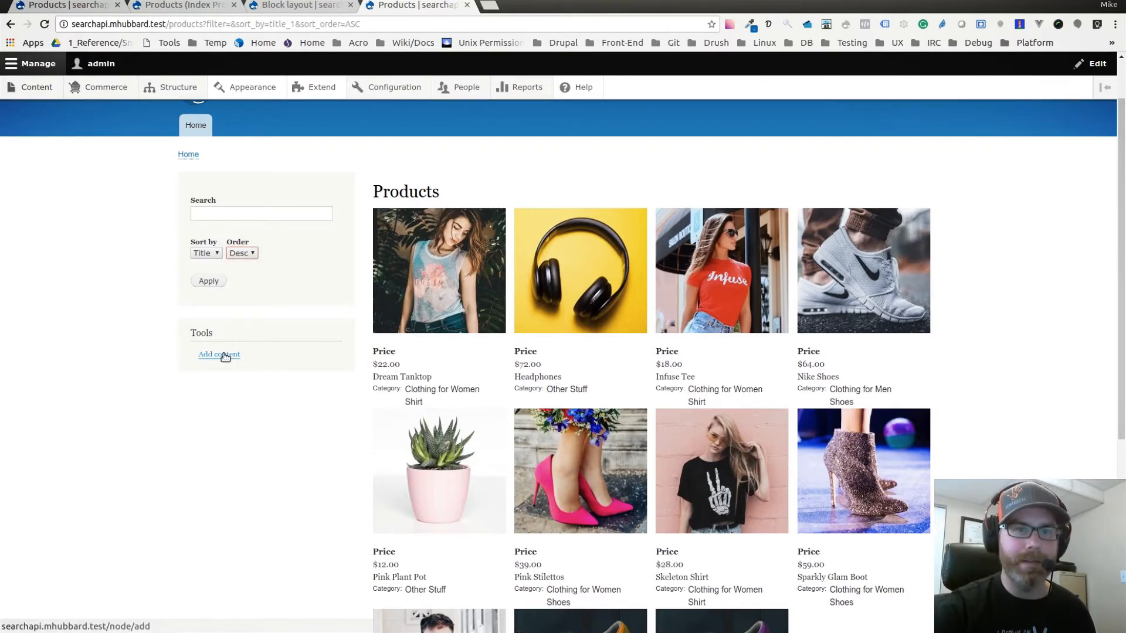
click(209, 283)
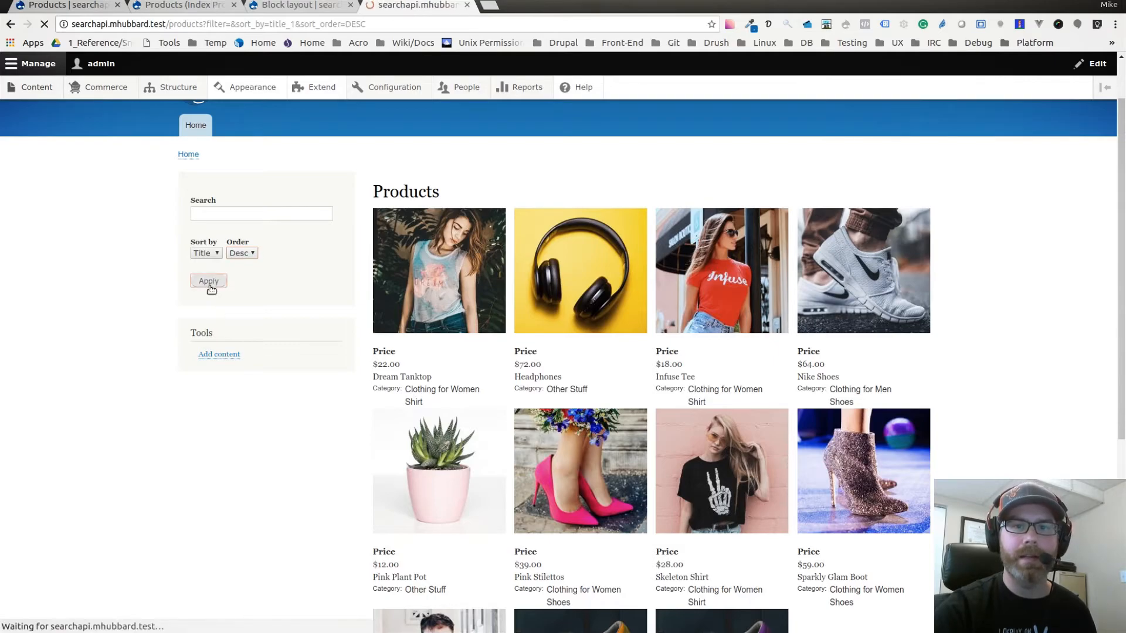
Check the descending title order on the Products page from the first product to the last.
scroll(762, 344, down, 3)
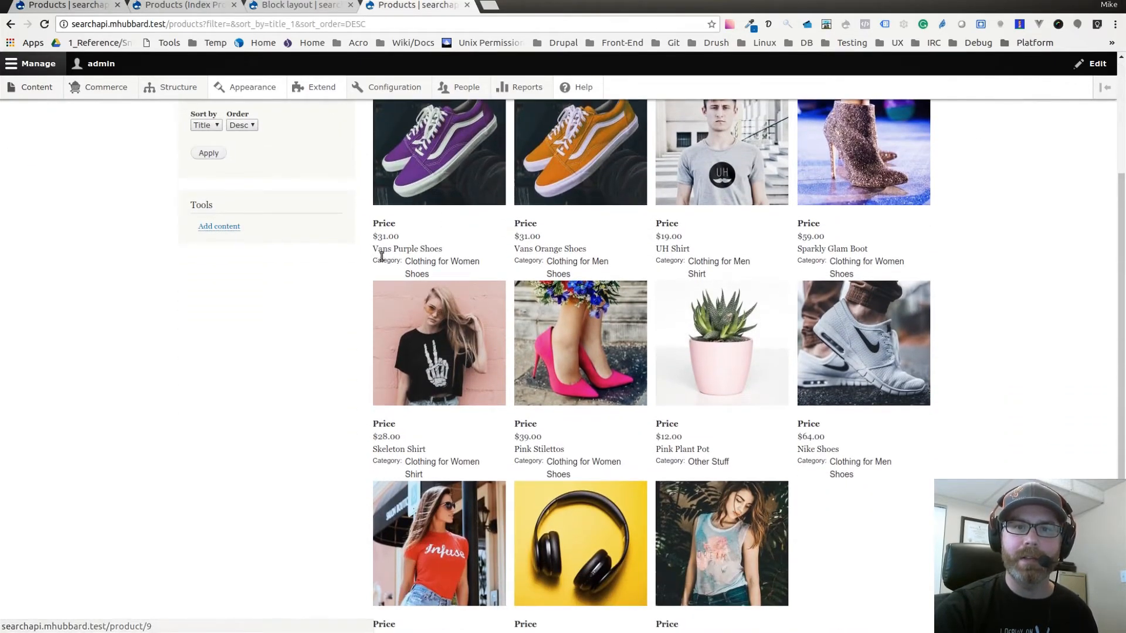
drag(375, 247, 507, 252)
scroll(680, 351, down, 2)
scroll(680, 351, down, 1)
drag(661, 463, 754, 465)
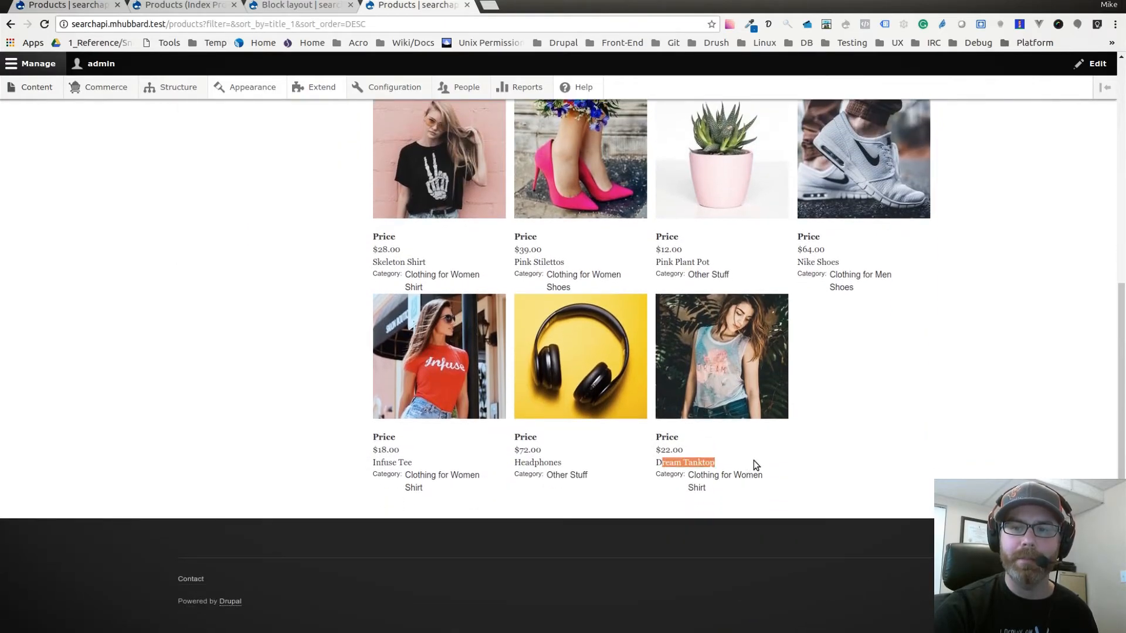
click(876, 467)
Set the product sort order back to ascending by Title and apply it.
scroll(915, 465, up, 5)
click(241, 226)
click(240, 239)
click(209, 254)
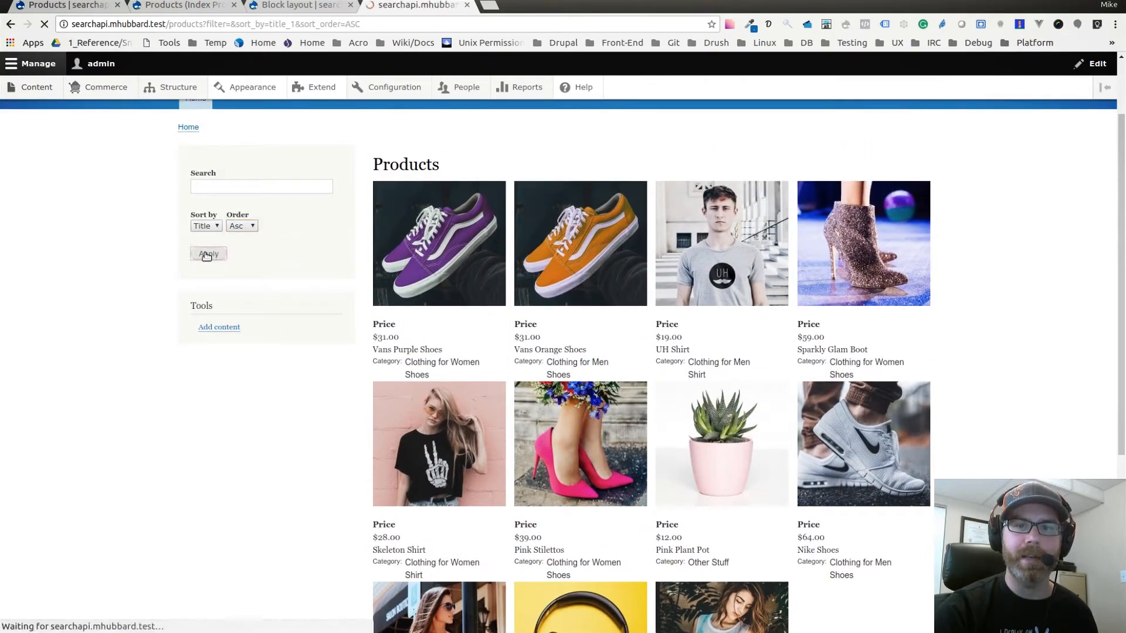
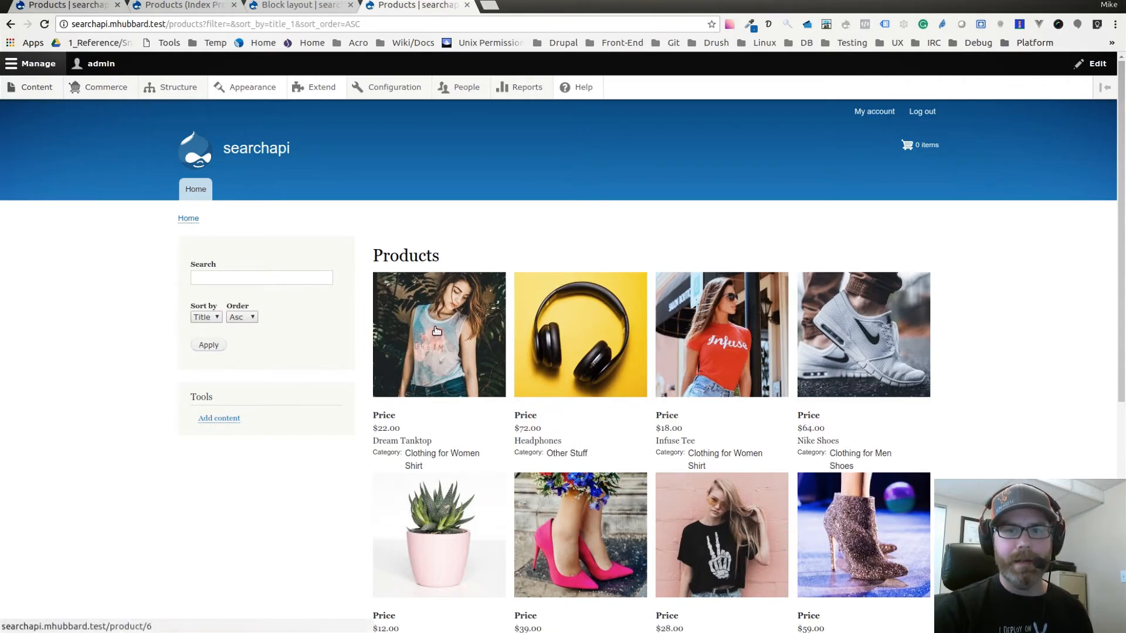
Check the ascending product list, and open the field management of the Products search index.
scroll(478, 567, down, 1)
scroll(287, 424, down, 4)
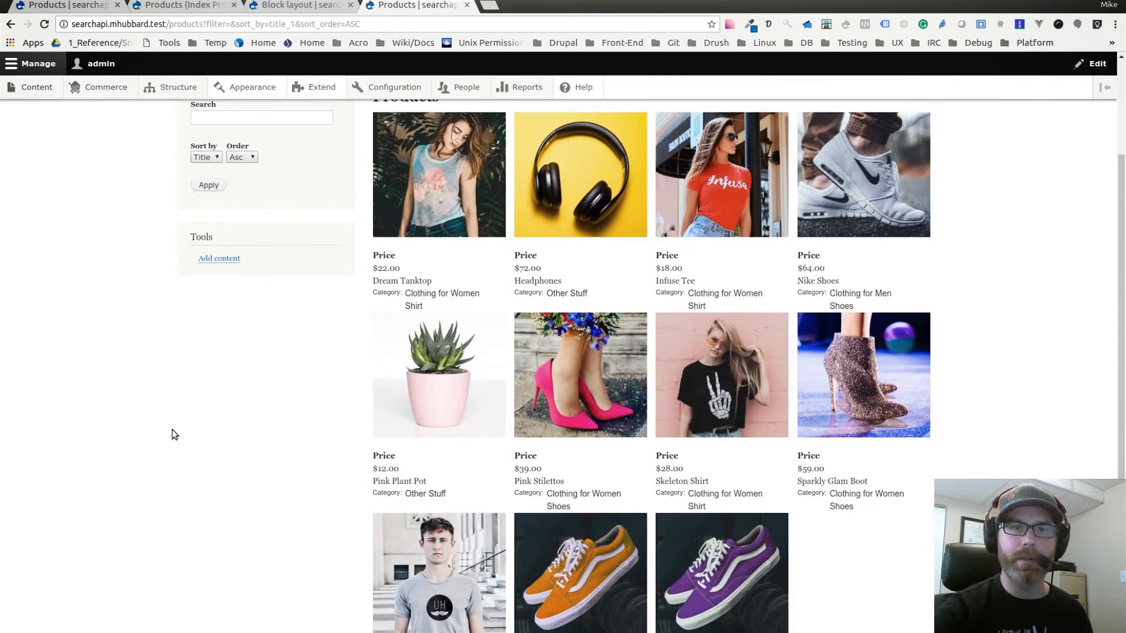
scroll(279, 437, up, 3)
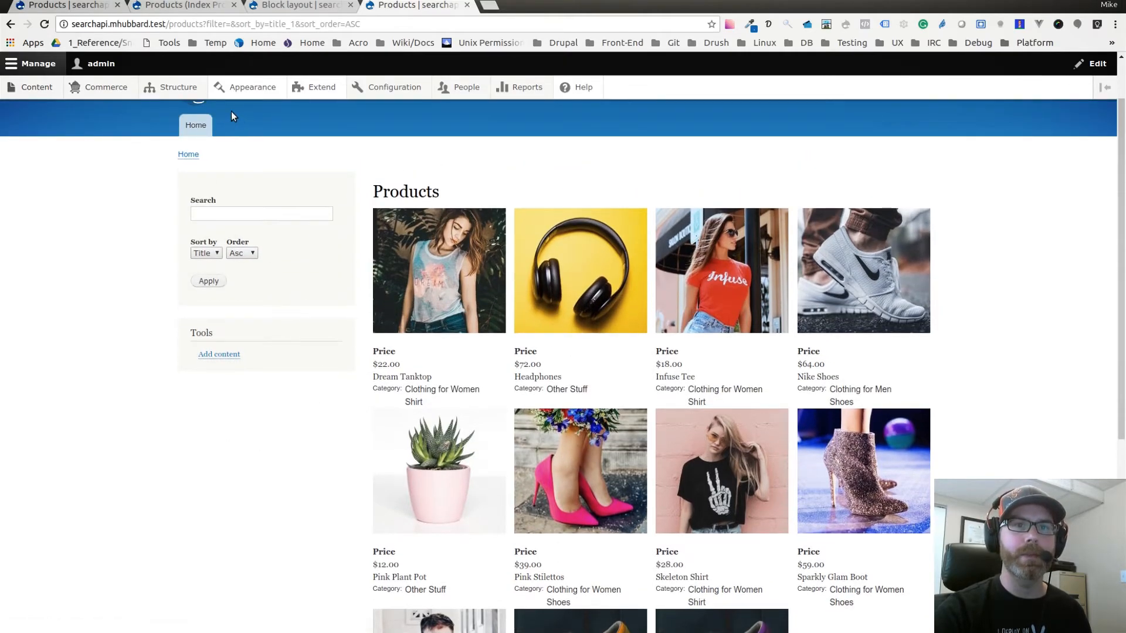
click(171, 9)
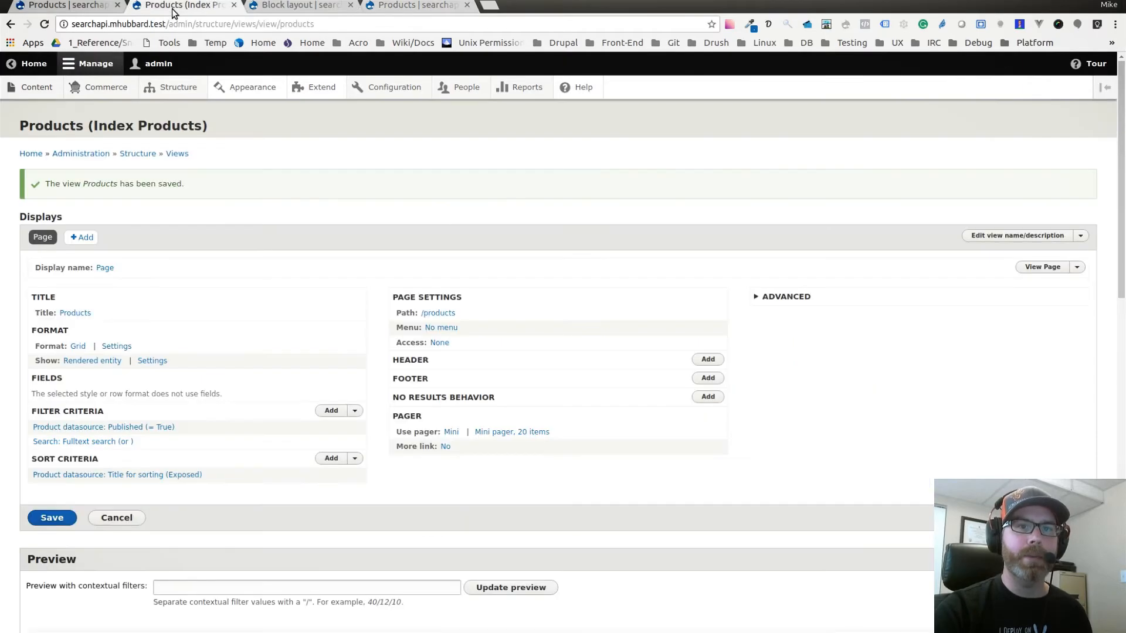
click(104, 10)
click(136, 157)
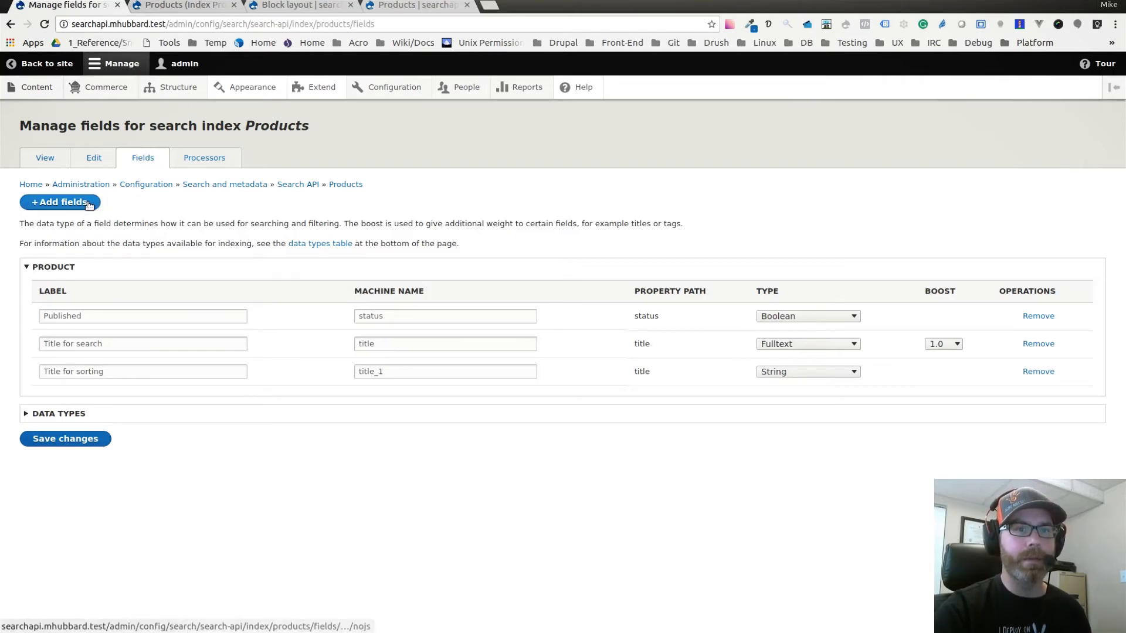
Add the product's Category field (field_category) to the Products search index.
click(65, 205)
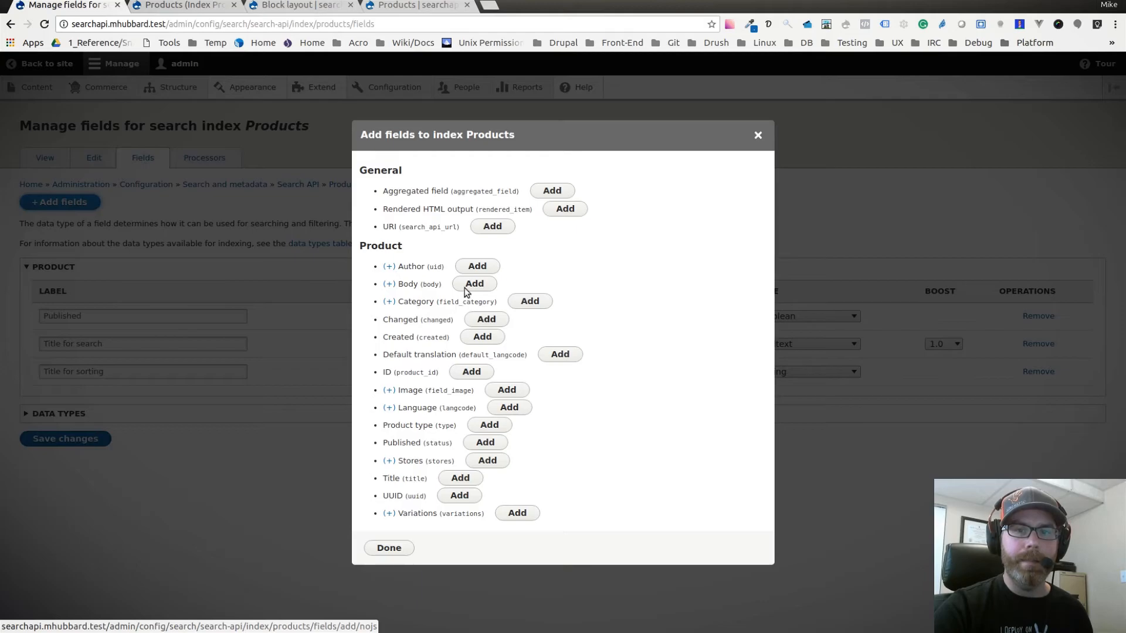
drag(399, 302, 451, 302)
click(437, 302)
double_click(408, 303)
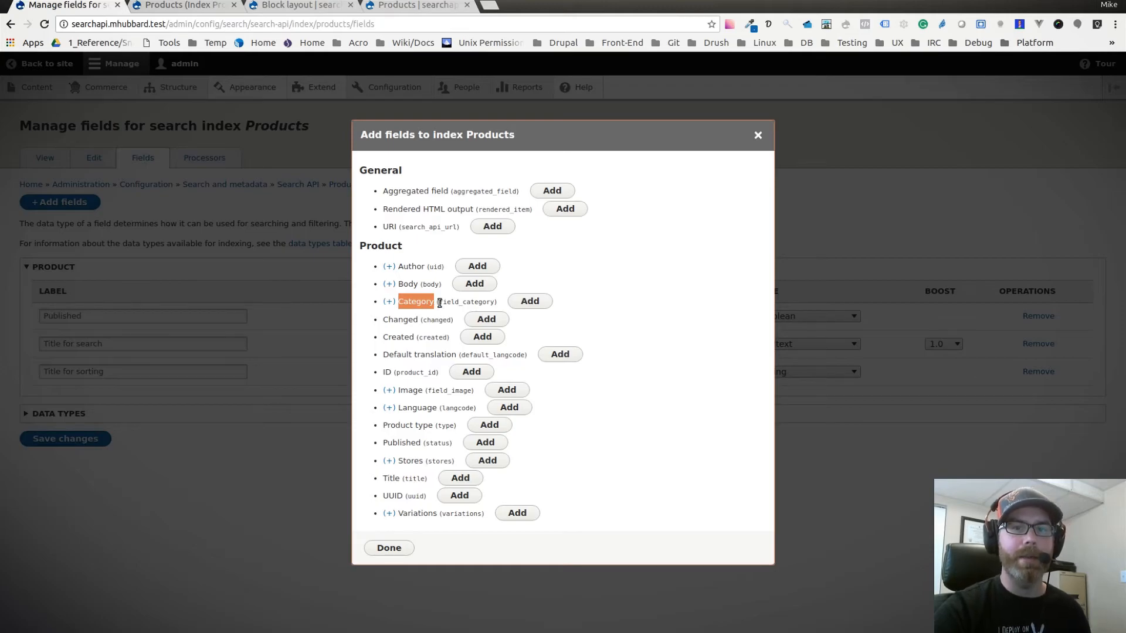
click(430, 302)
click(522, 303)
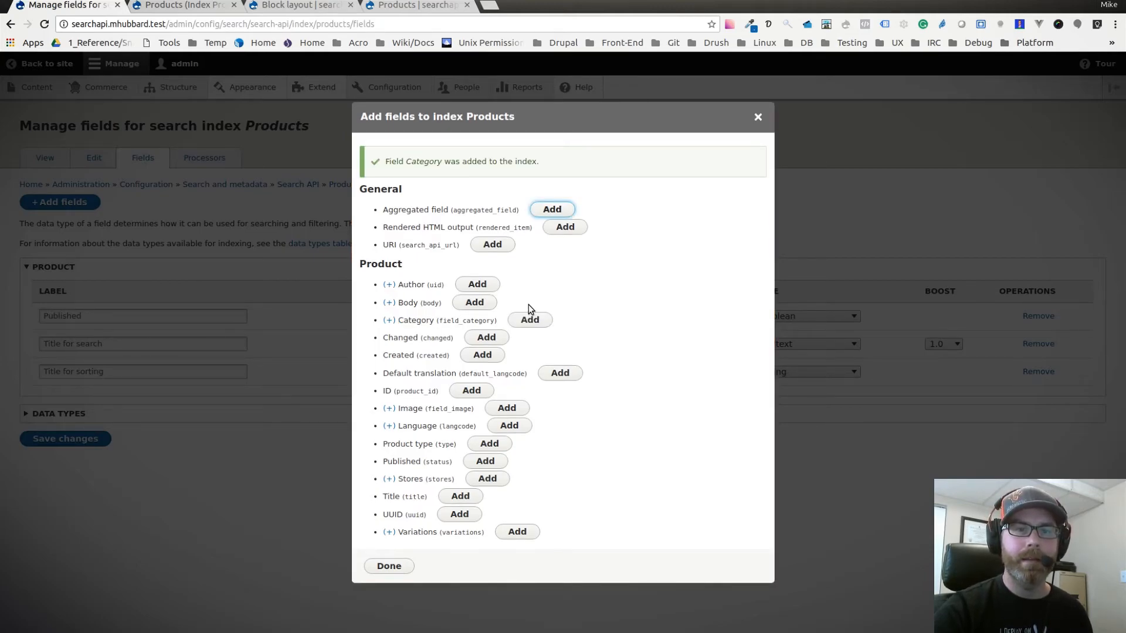
click(389, 566)
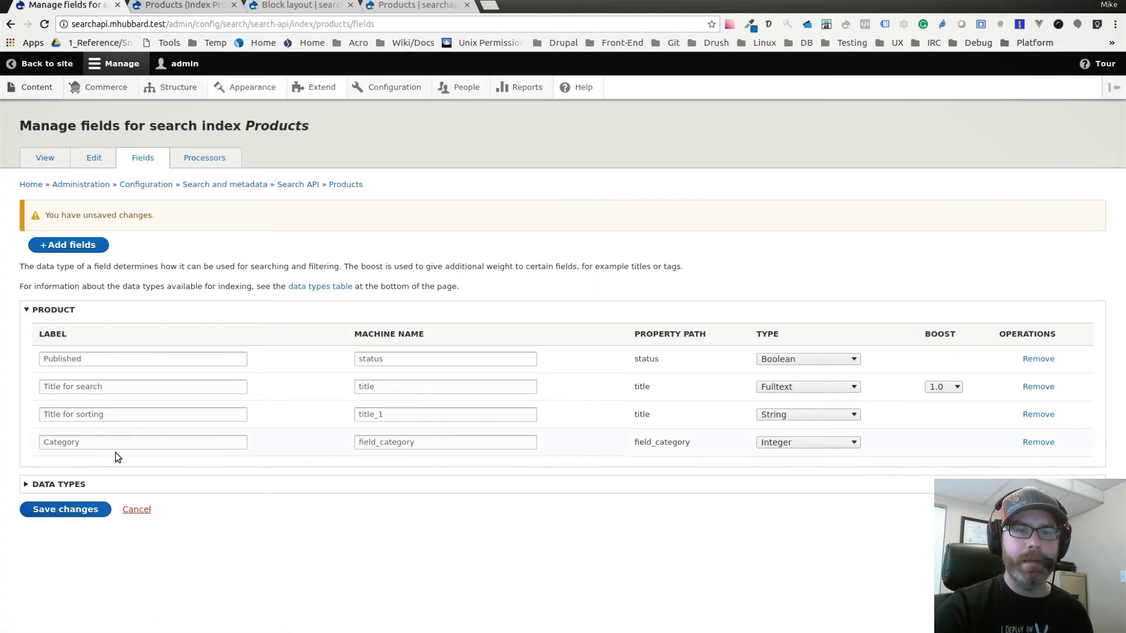
Change the label of the new Category index field to "Category for facet".
click(96, 443)
text(f)
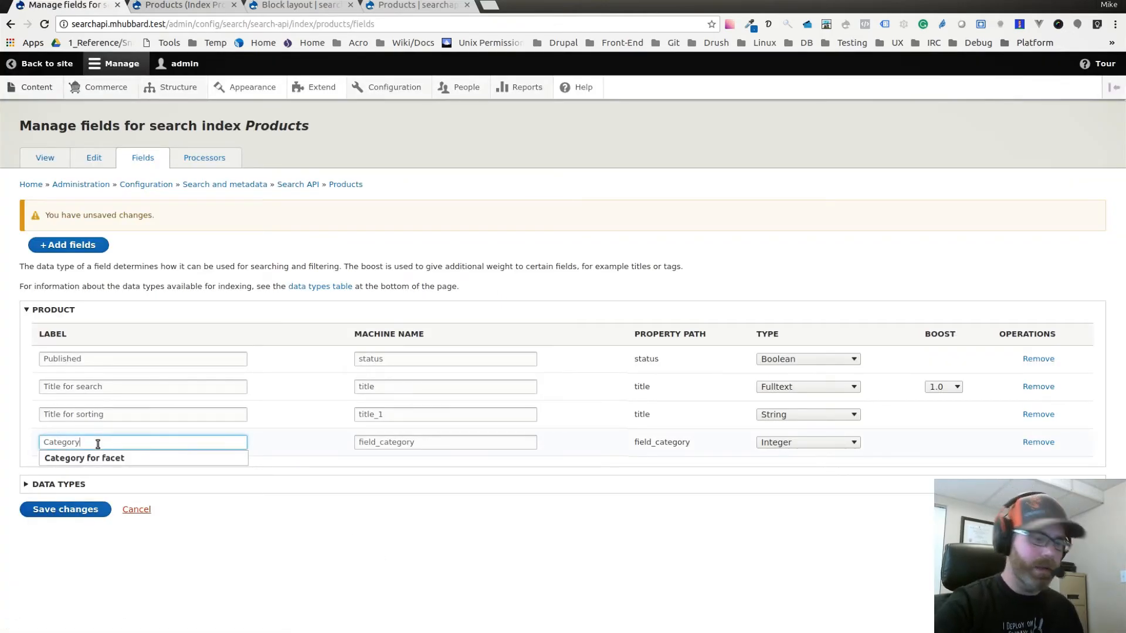
text(or facet)
click(251, 532)
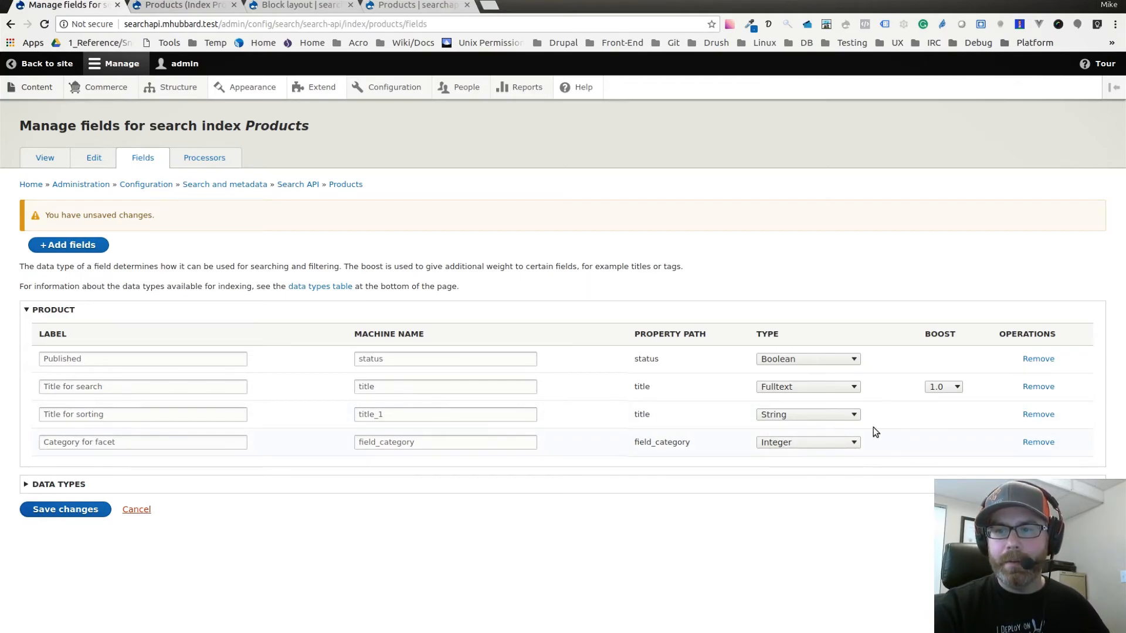
Save the Category for facet field with the String type, and index all items of the Products index.
click(809, 444)
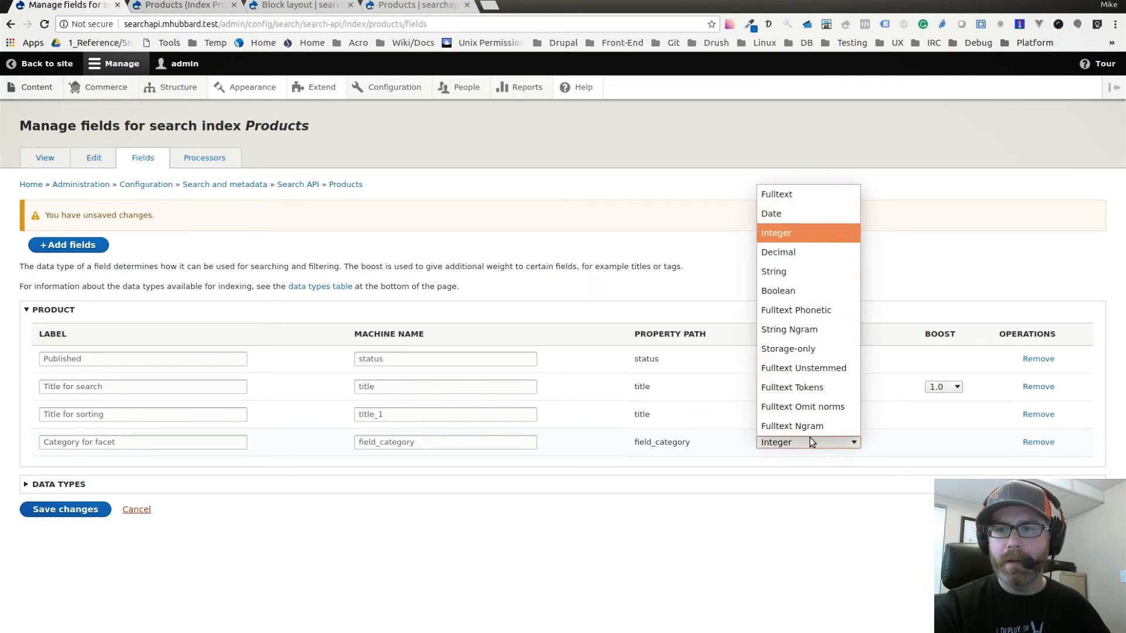
click(800, 277)
click(773, 512)
click(56, 511)
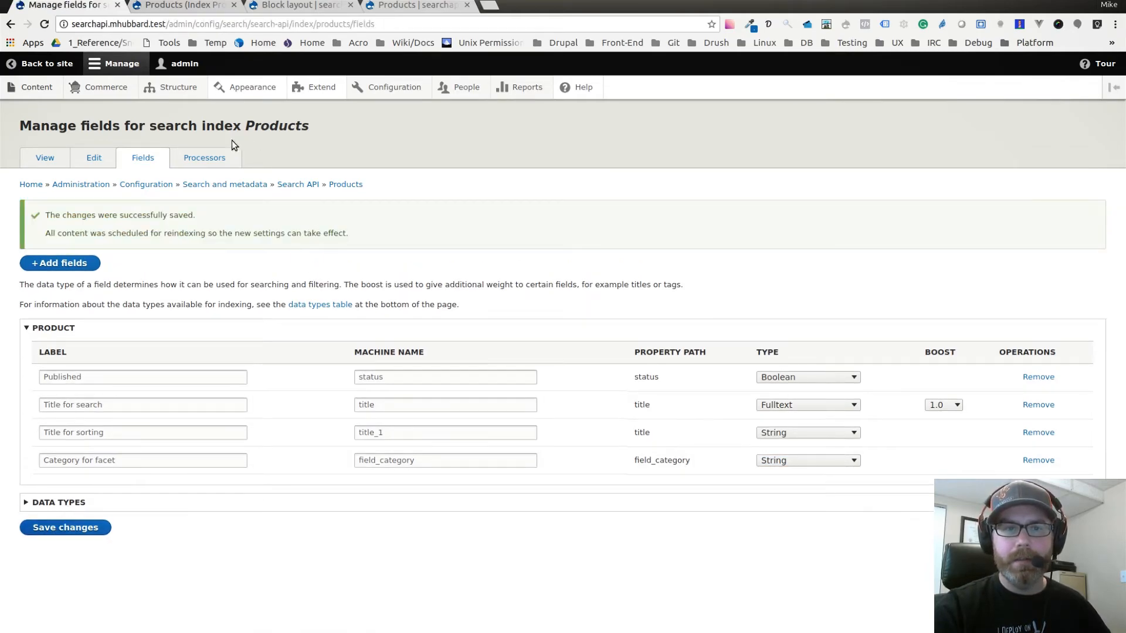
click(45, 161)
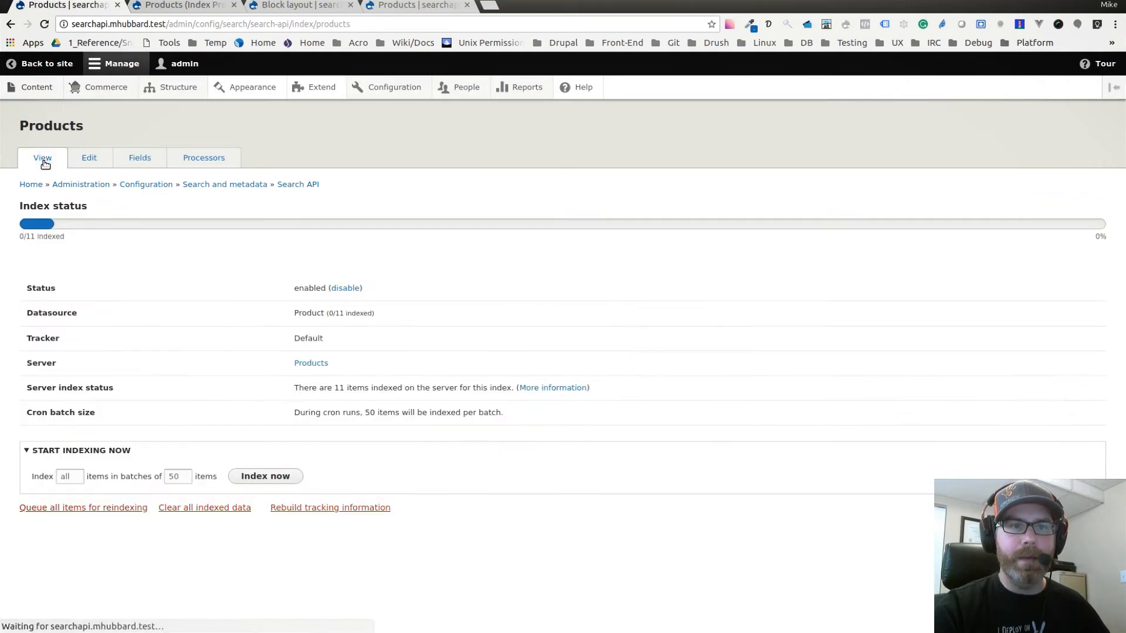
click(263, 477)
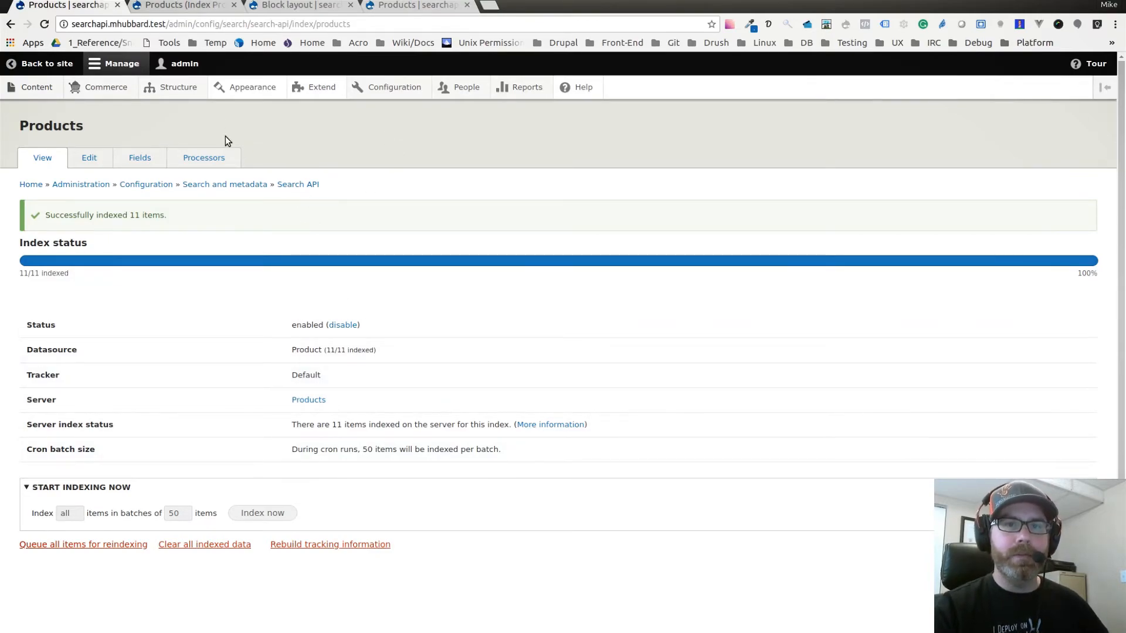
Open the Facets configuration and examine the name of the facet source supplied by the Products view page.
mouse_move(397, 84)
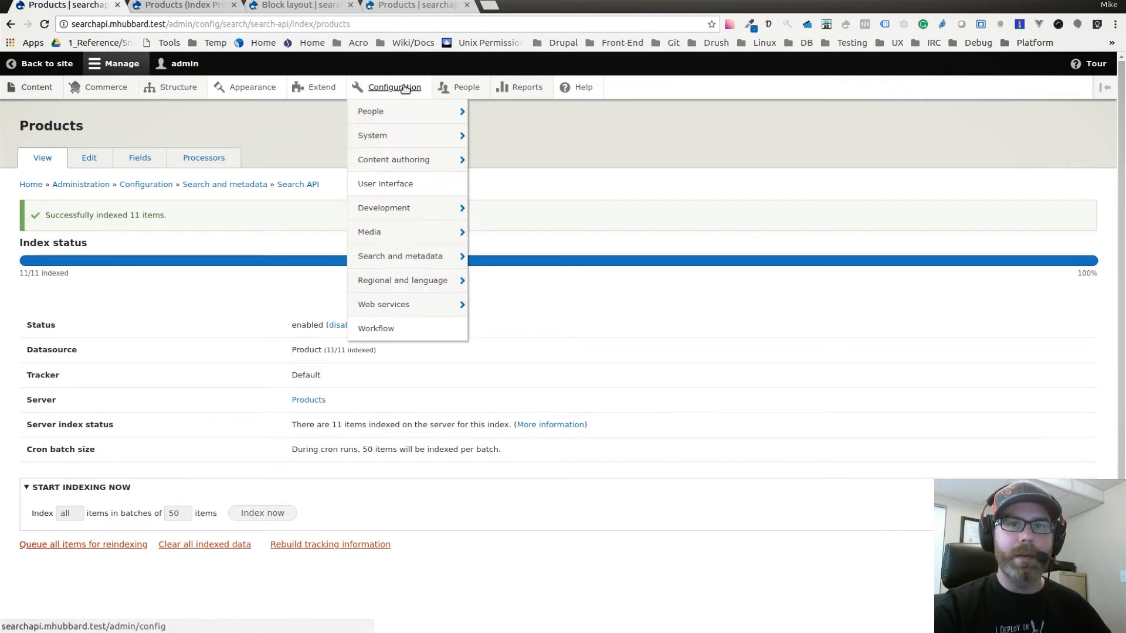
mouse_move(417, 259)
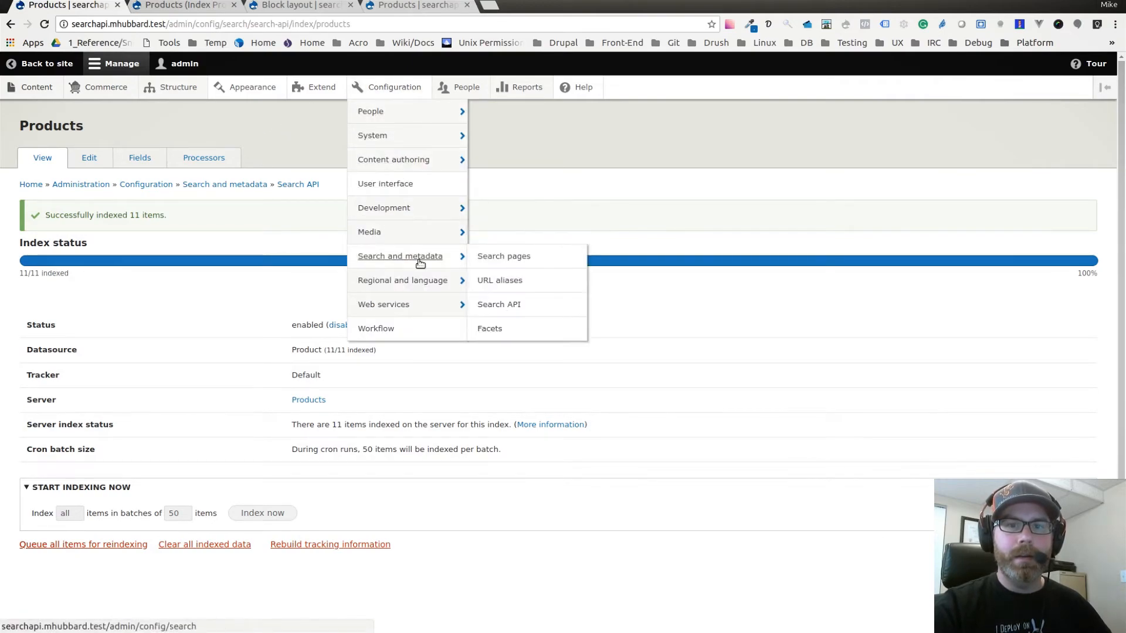
click(489, 329)
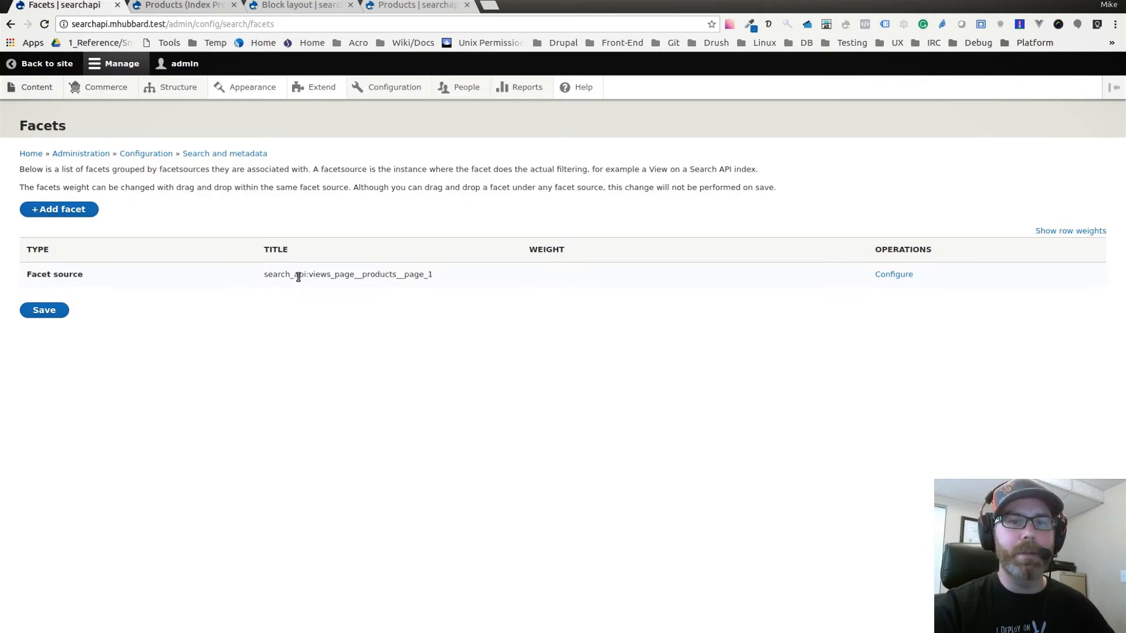
drag(309, 273, 331, 275)
drag(335, 275, 396, 276)
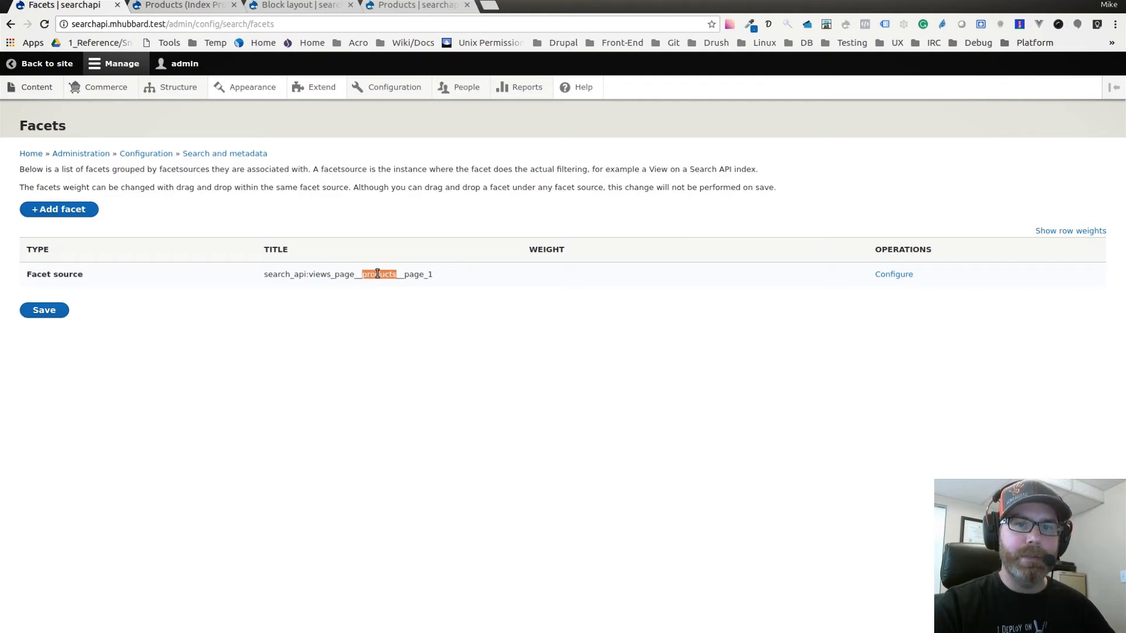
drag(405, 275, 431, 277)
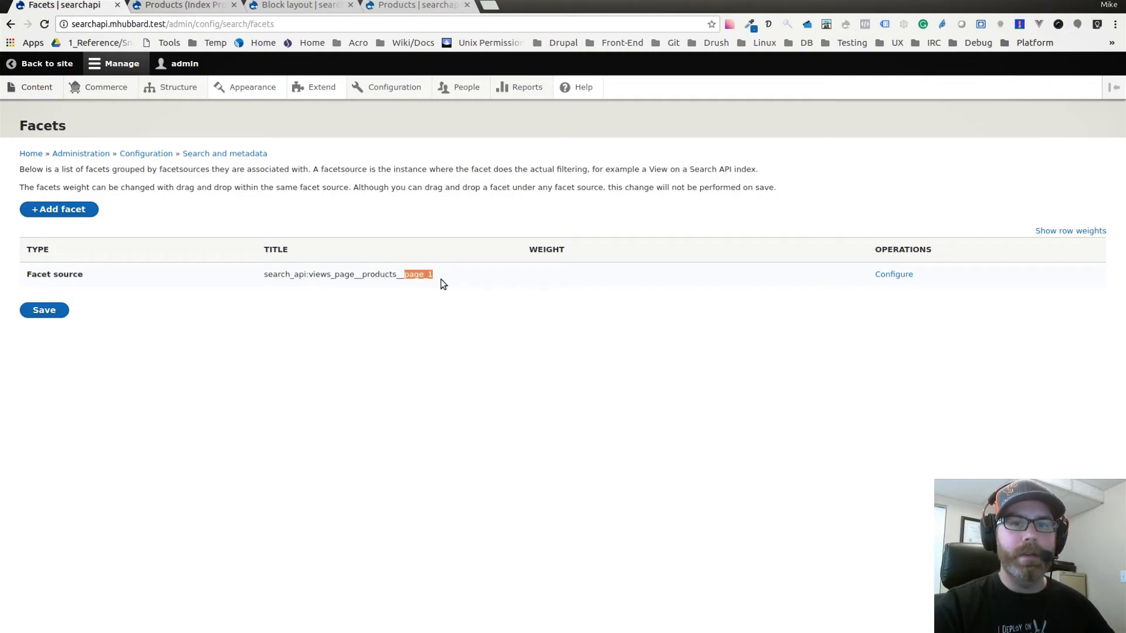
drag(303, 275, 435, 277)
click(354, 280)
click(428, 279)
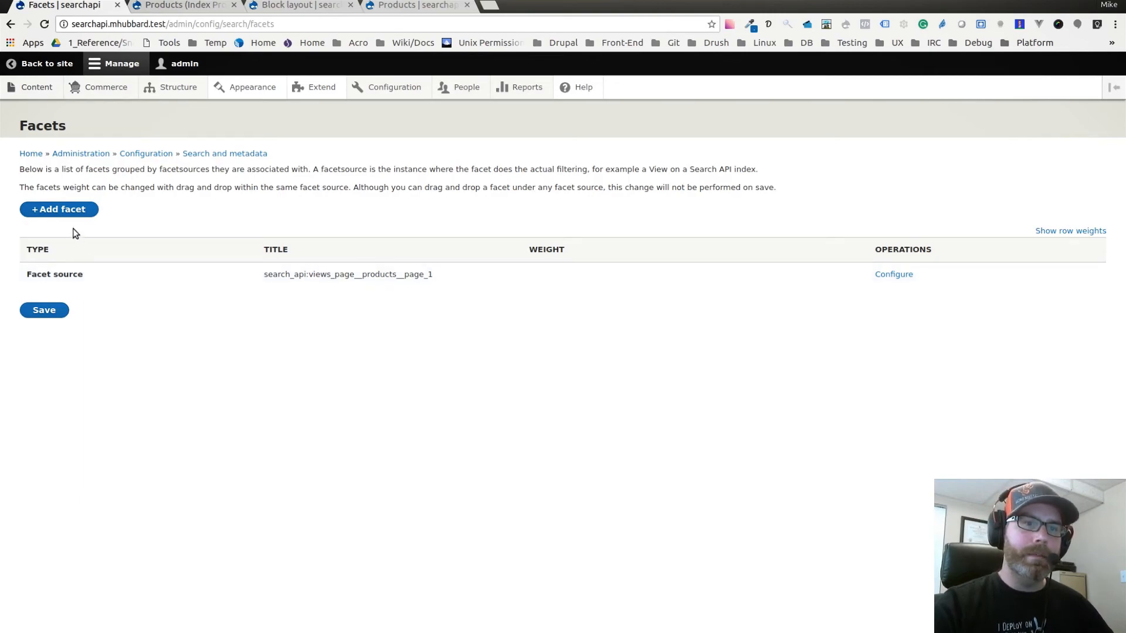
Create a facet named Category from the "Category for facet (field_category)" field, using "View Products, display Page" as its source.
click(68, 210)
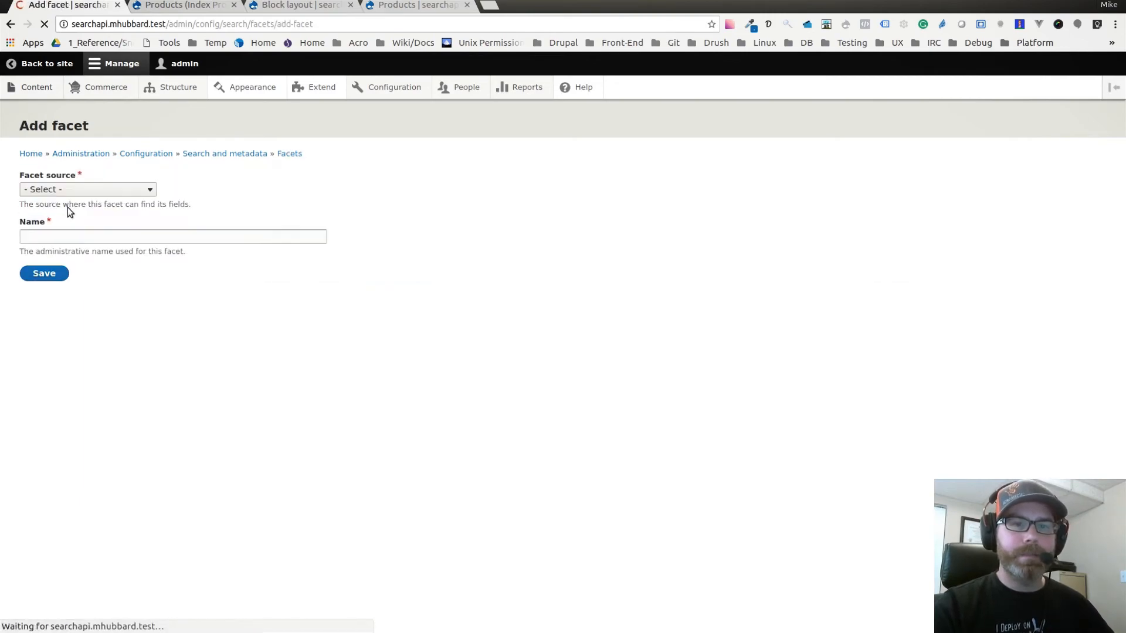
click(49, 194)
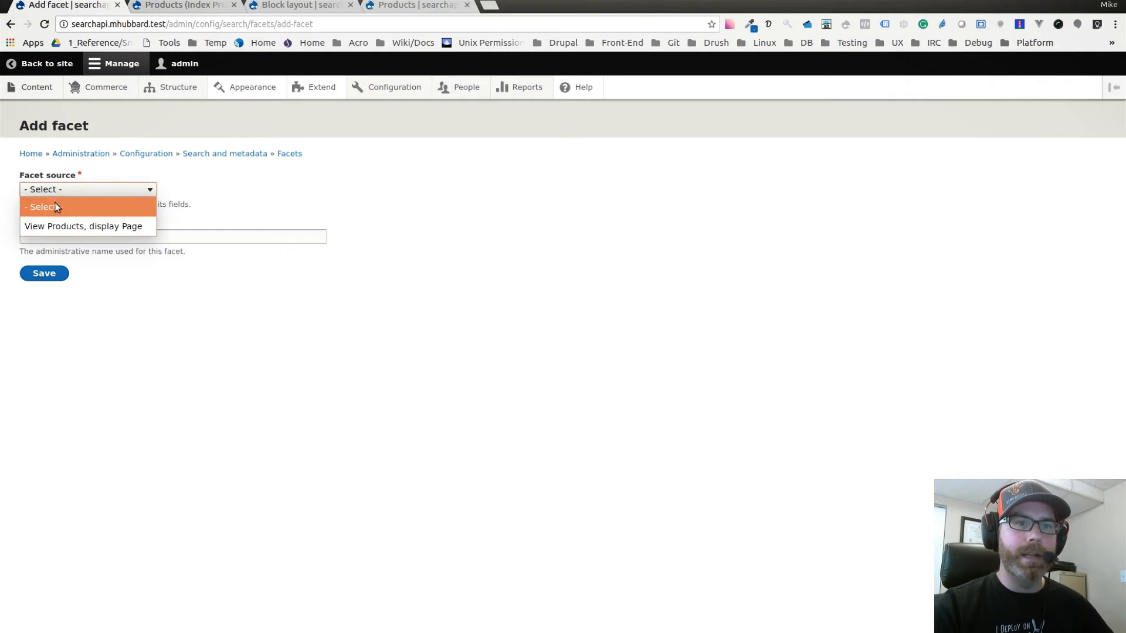
click(93, 223)
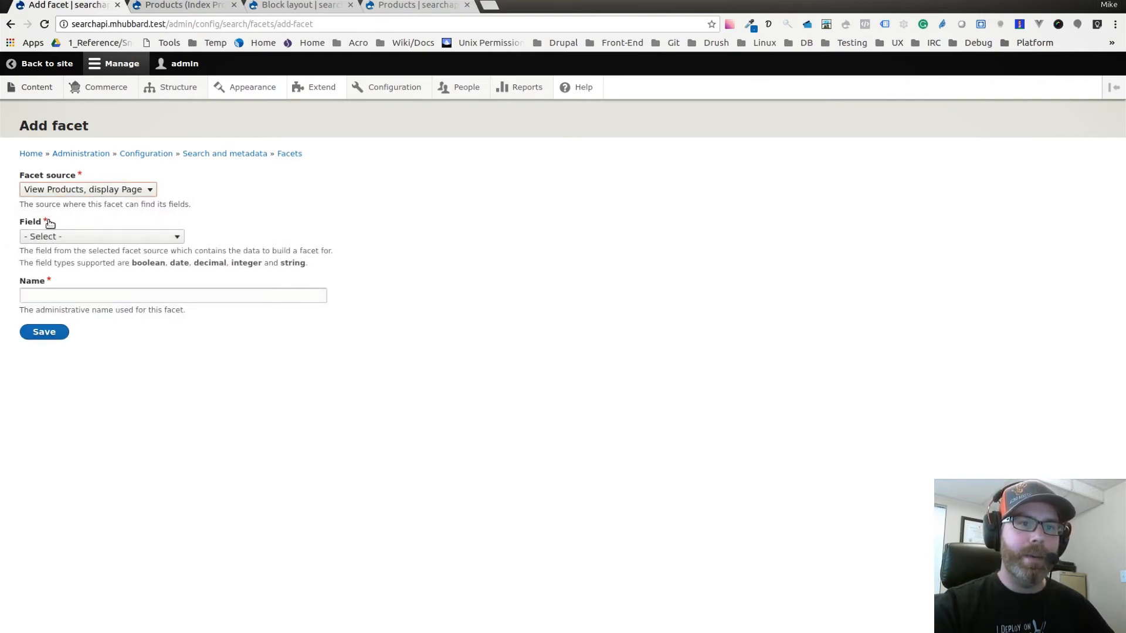
click(75, 237)
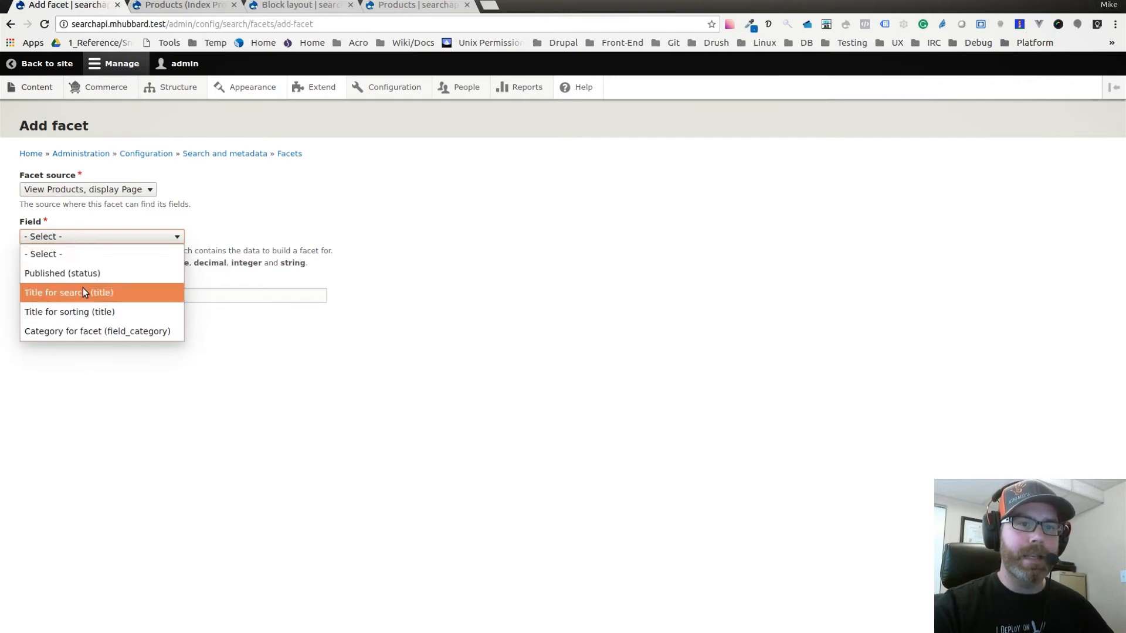
click(98, 333)
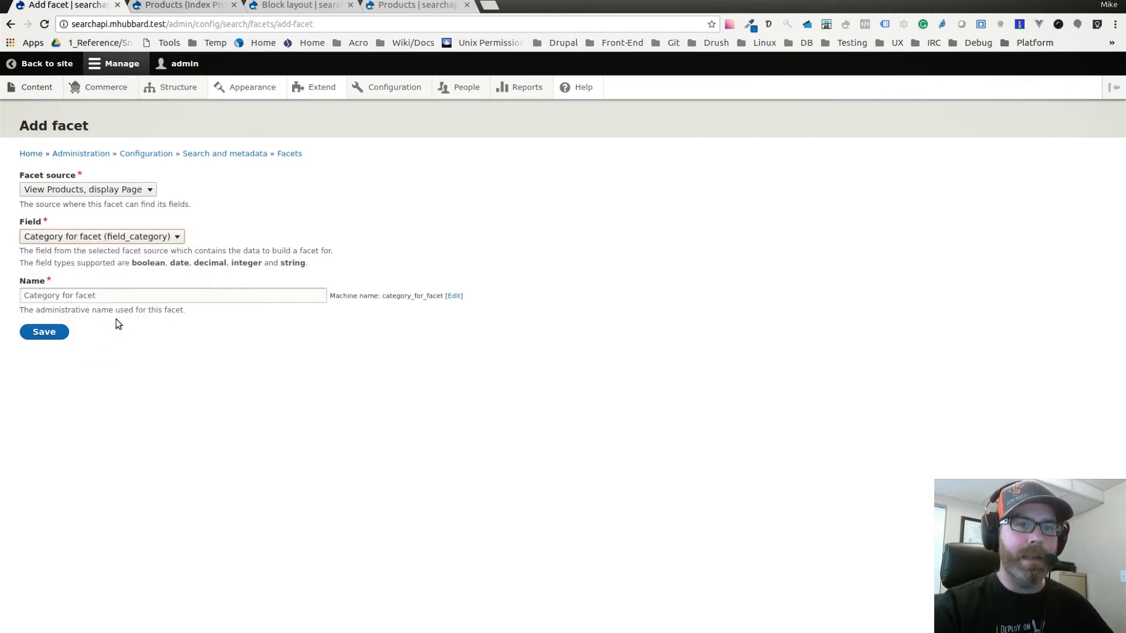
drag(60, 297, 118, 297)
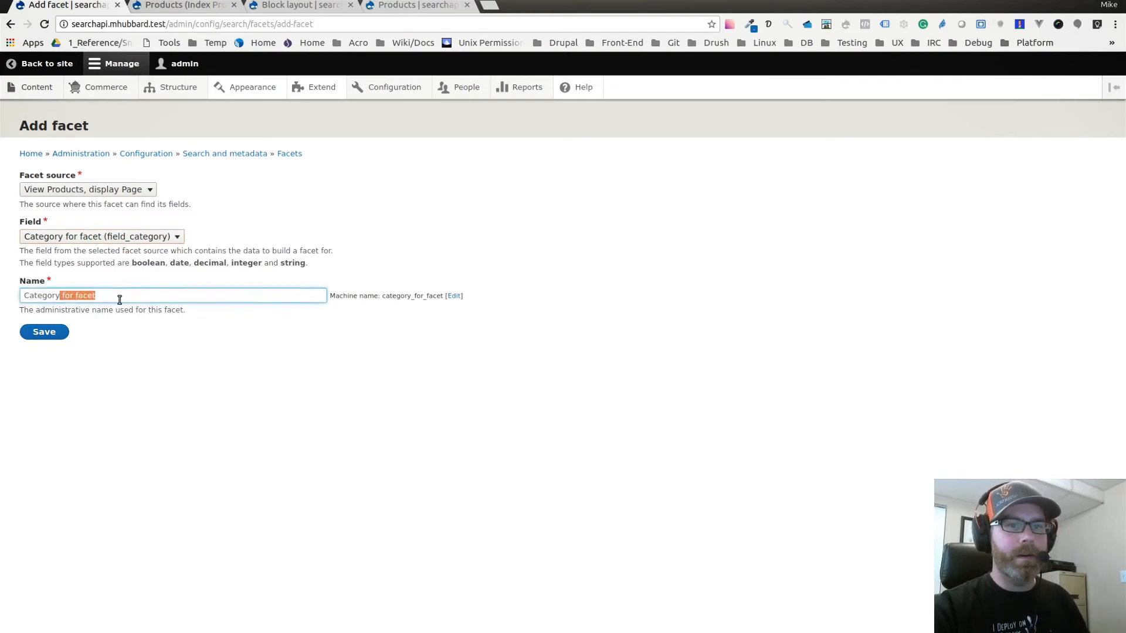
key(BackSpace)
click(133, 418)
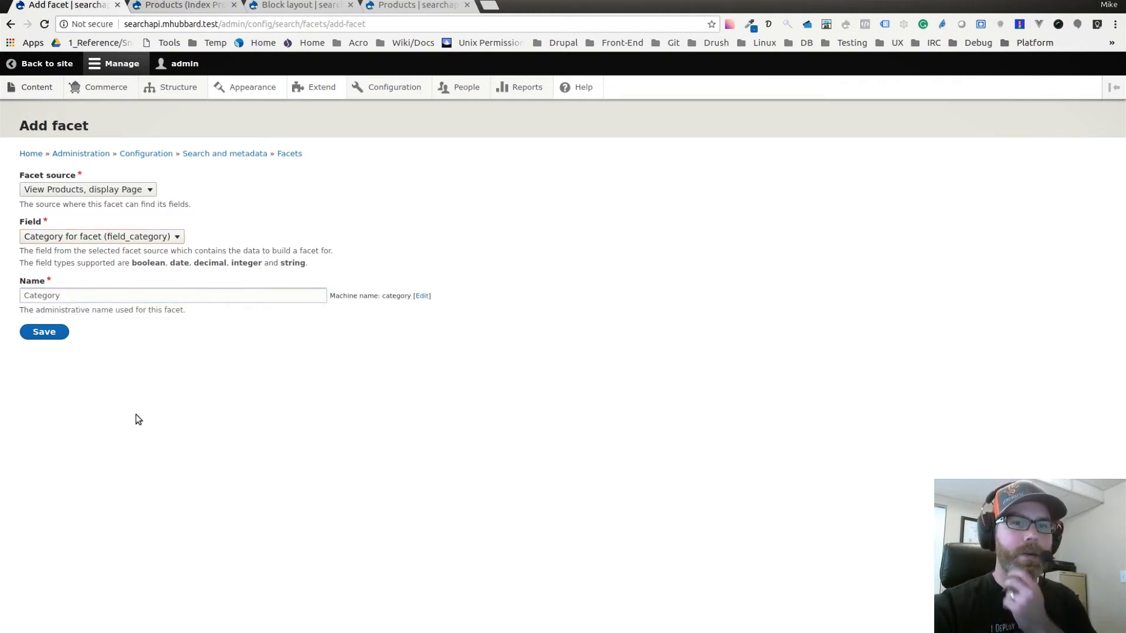
click(44, 333)
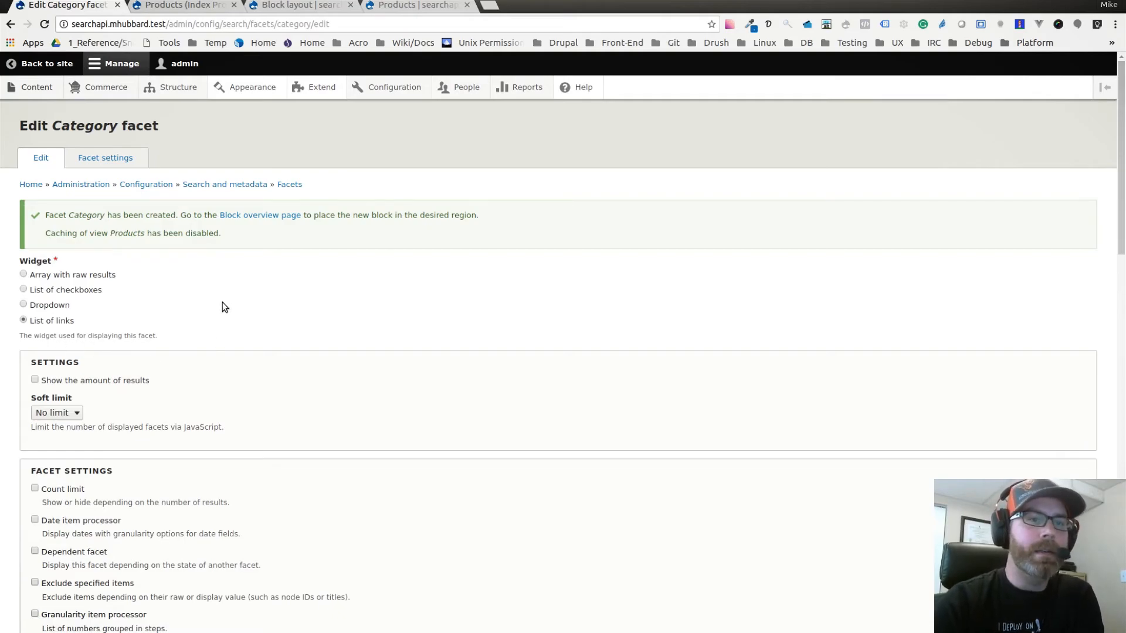
Set the Category facet's widget to List of checkboxes and have it show the amount of results.
scroll(225, 306, down, 1)
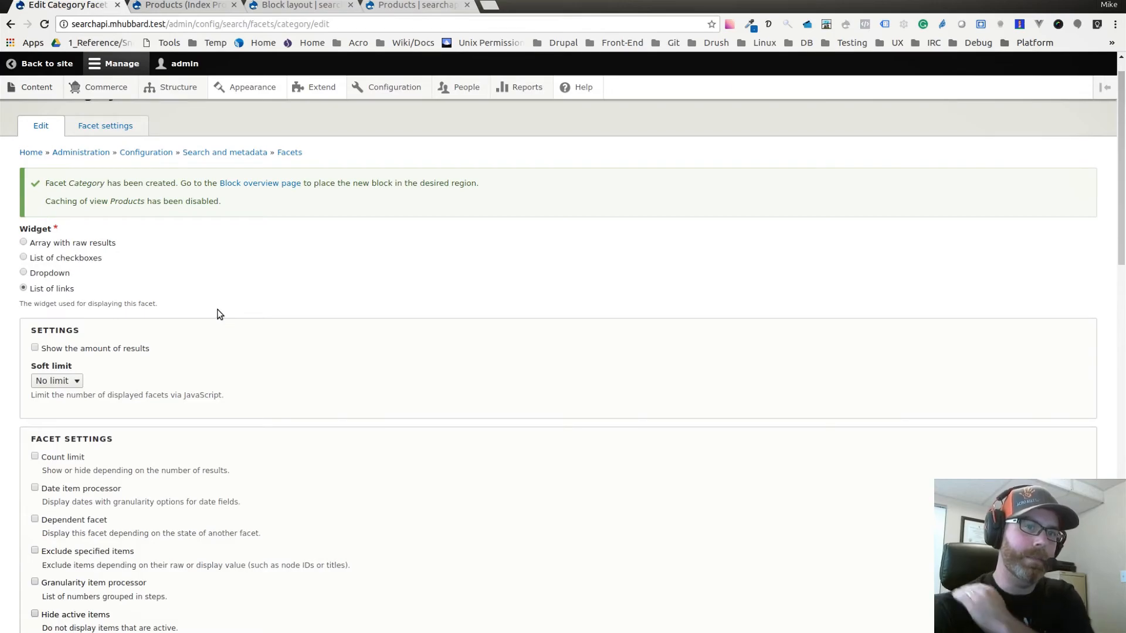
click(23, 257)
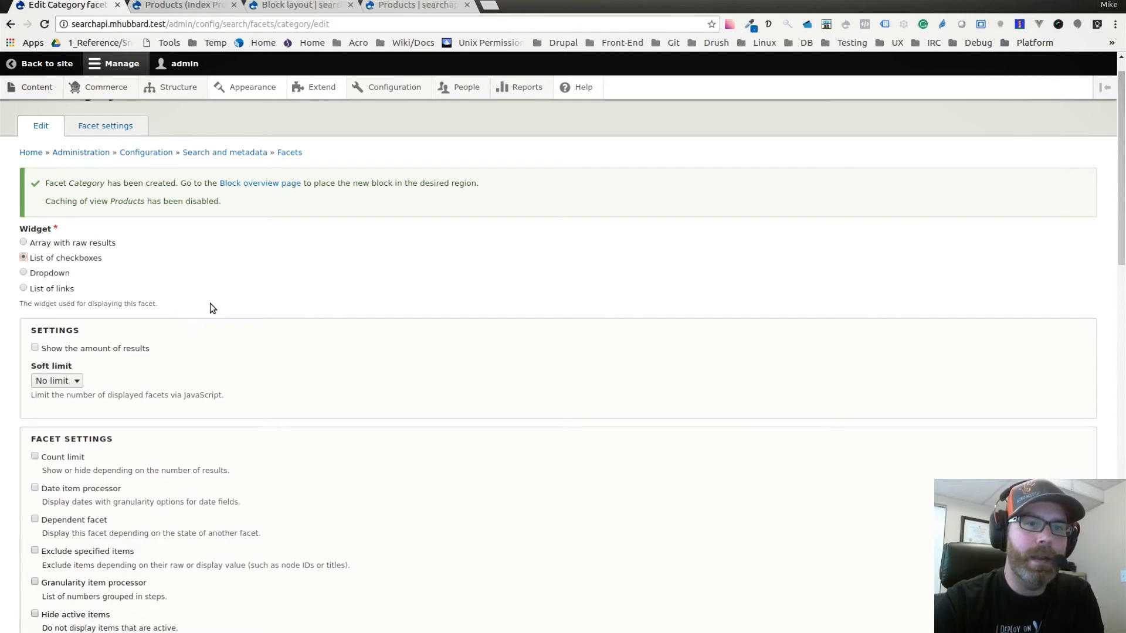
scroll(211, 302, down, 2)
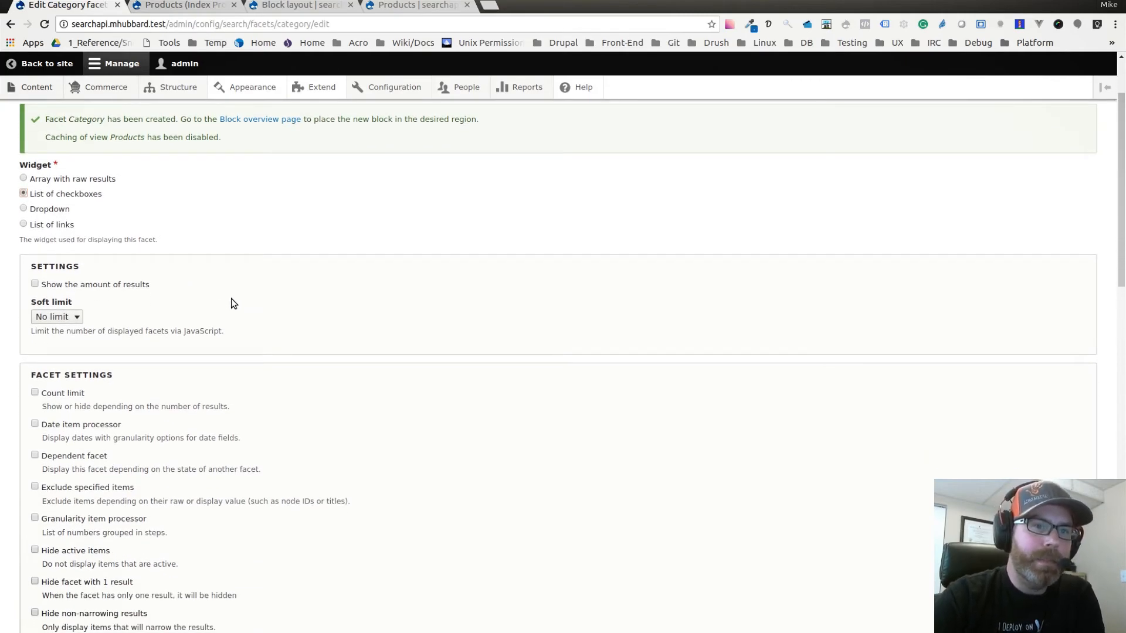
scroll(231, 298, down, 1)
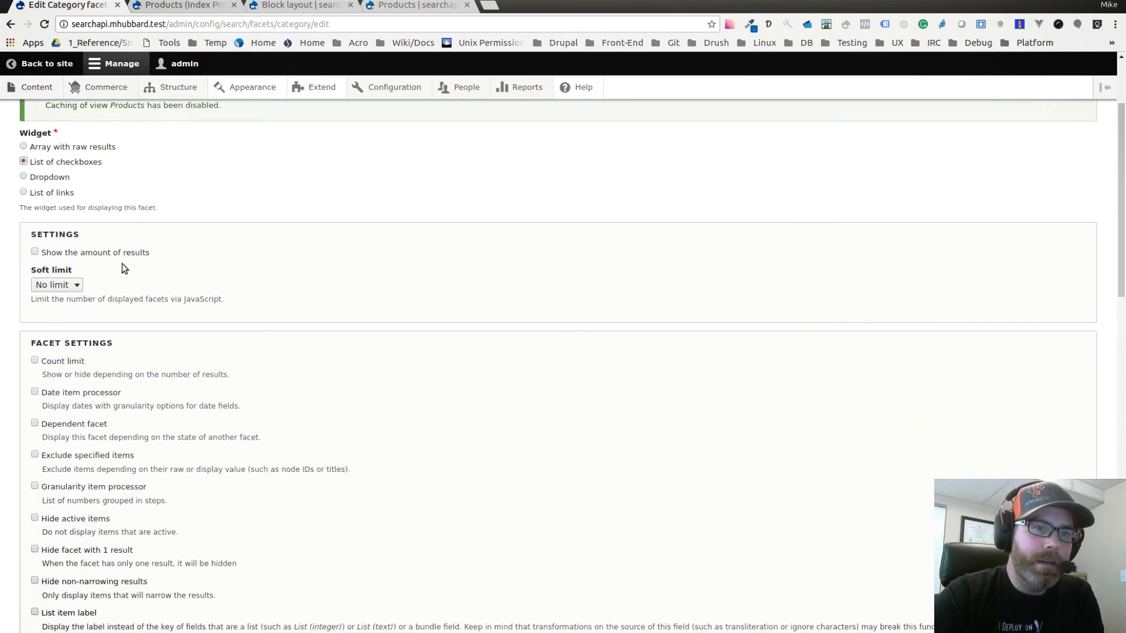
click(35, 252)
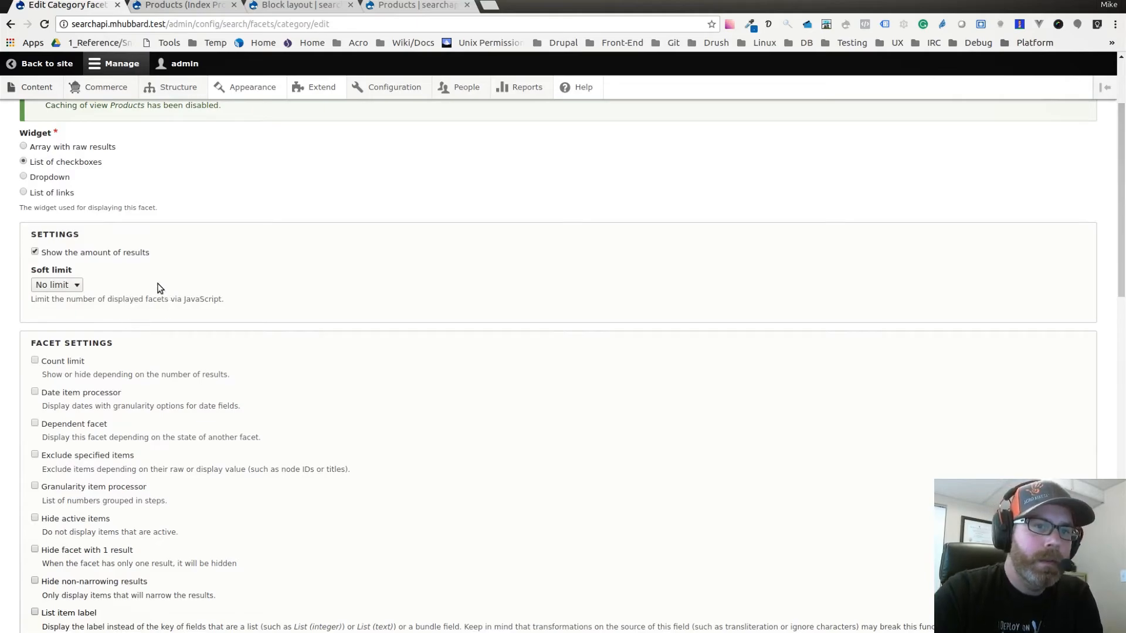
Enable "Transform entity ID to label" in the Category facet's settings.
scroll(154, 289, down, 4)
scroll(145, 294, down, 3)
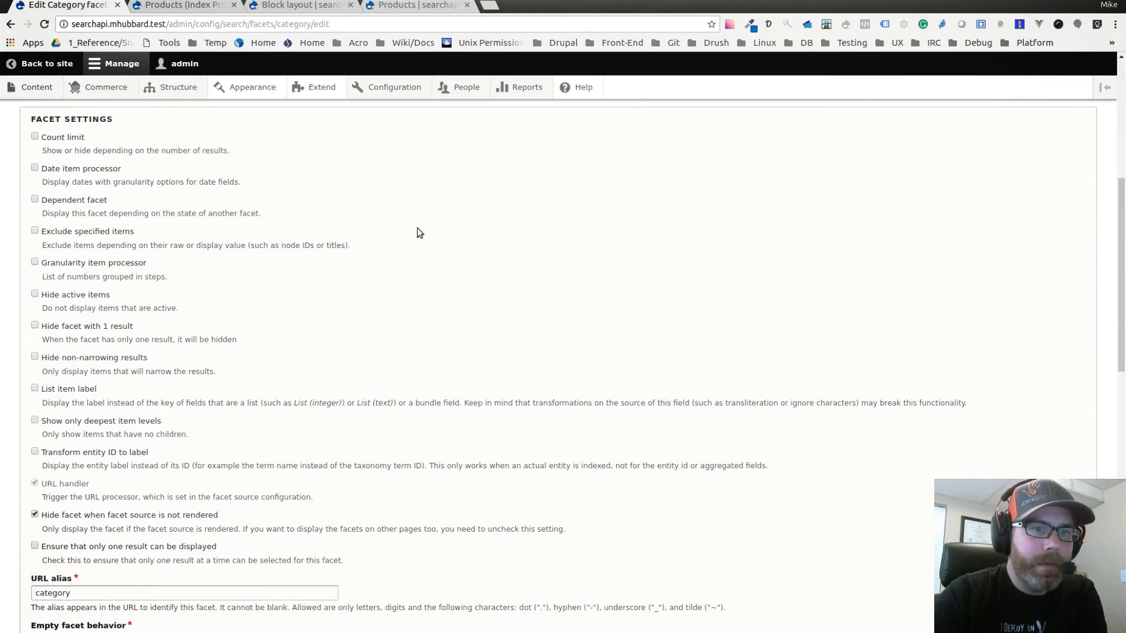
scroll(146, 204, down, 1)
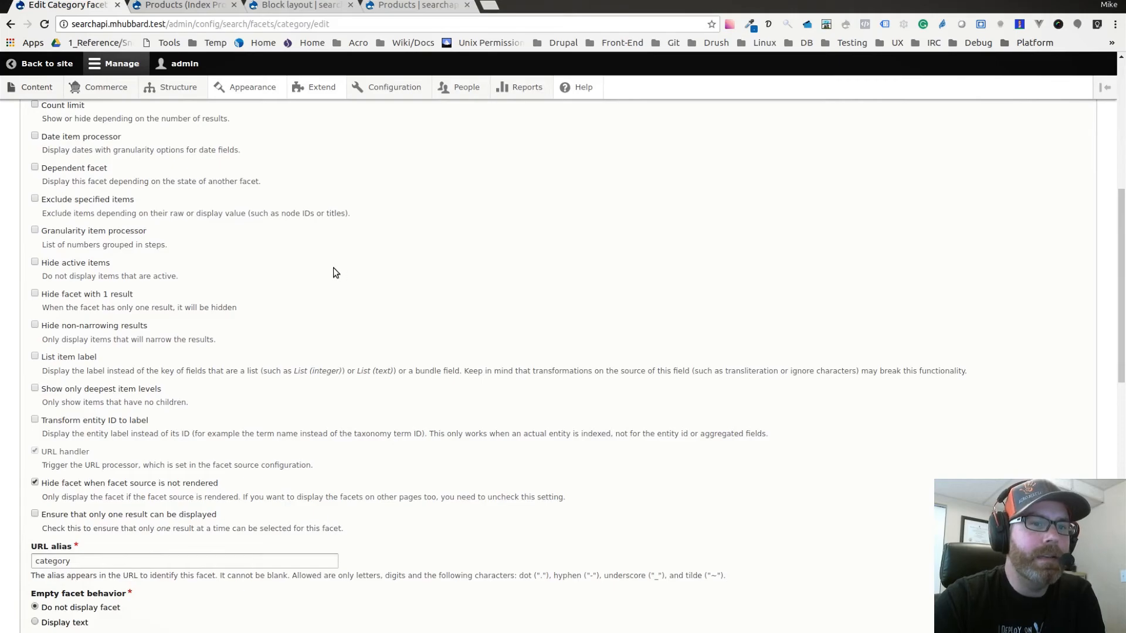
scroll(295, 287, up, 2)
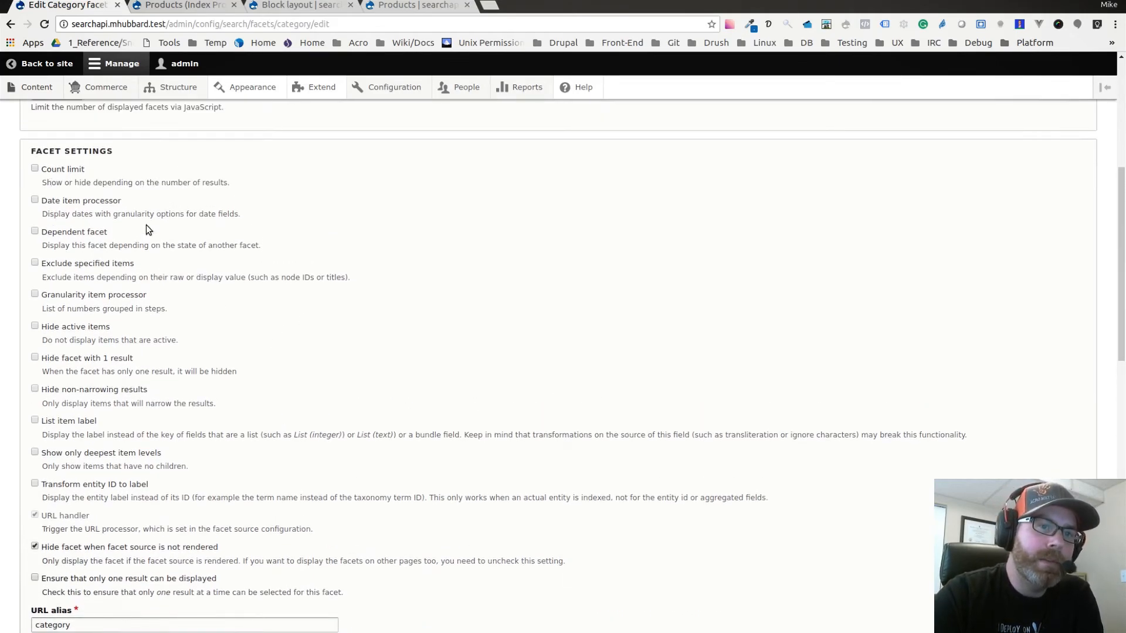
scroll(216, 299, down, 4)
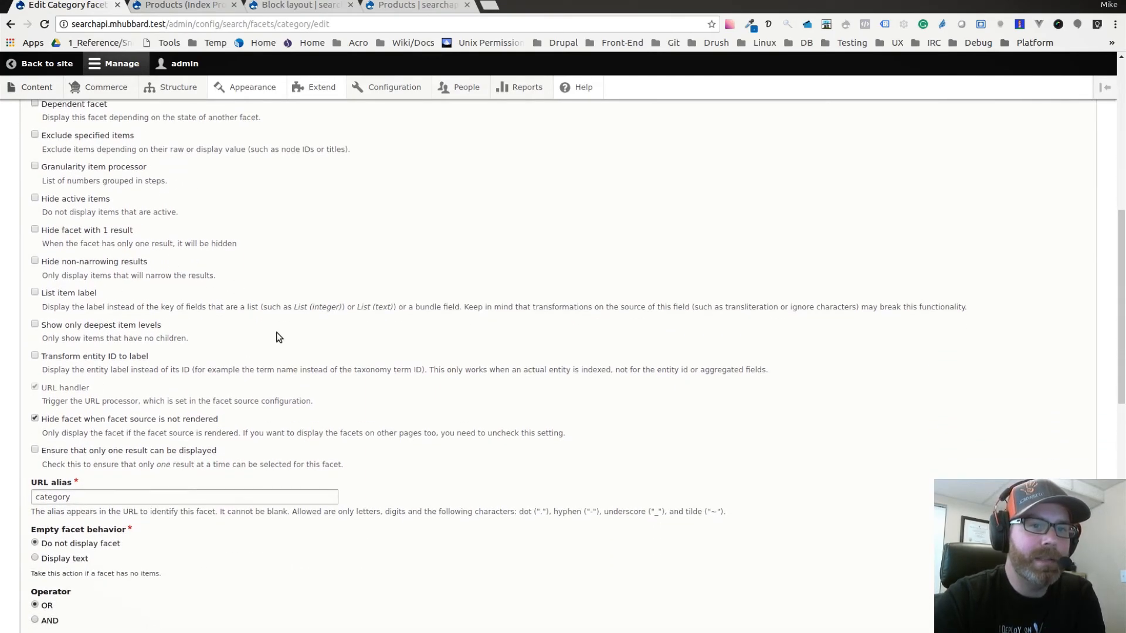
scroll(270, 331, down, 2)
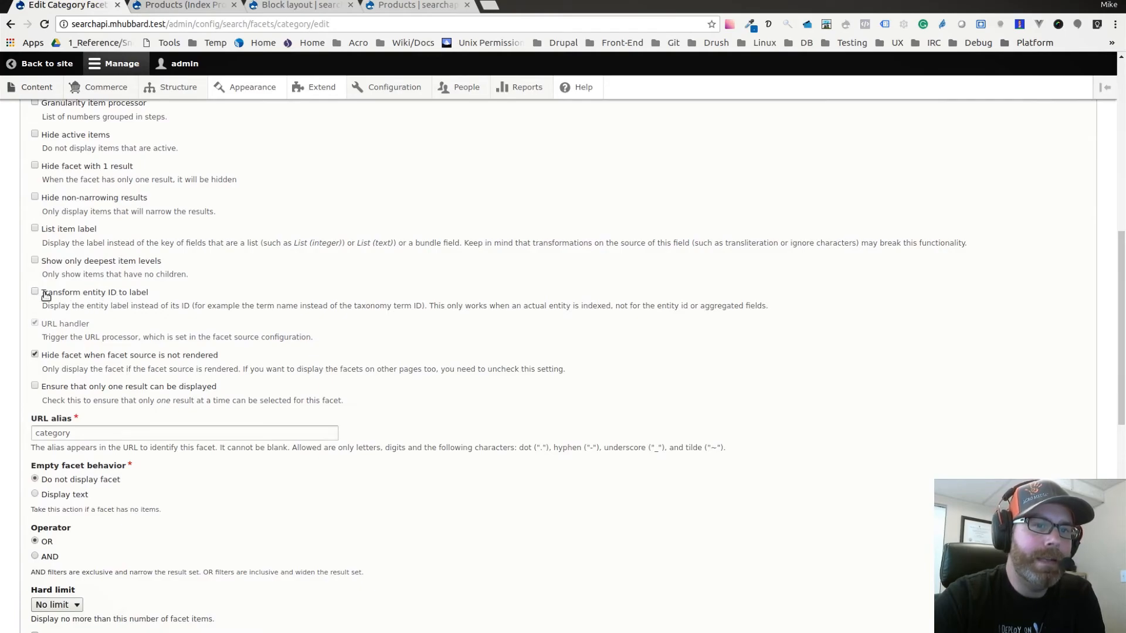
click(36, 291)
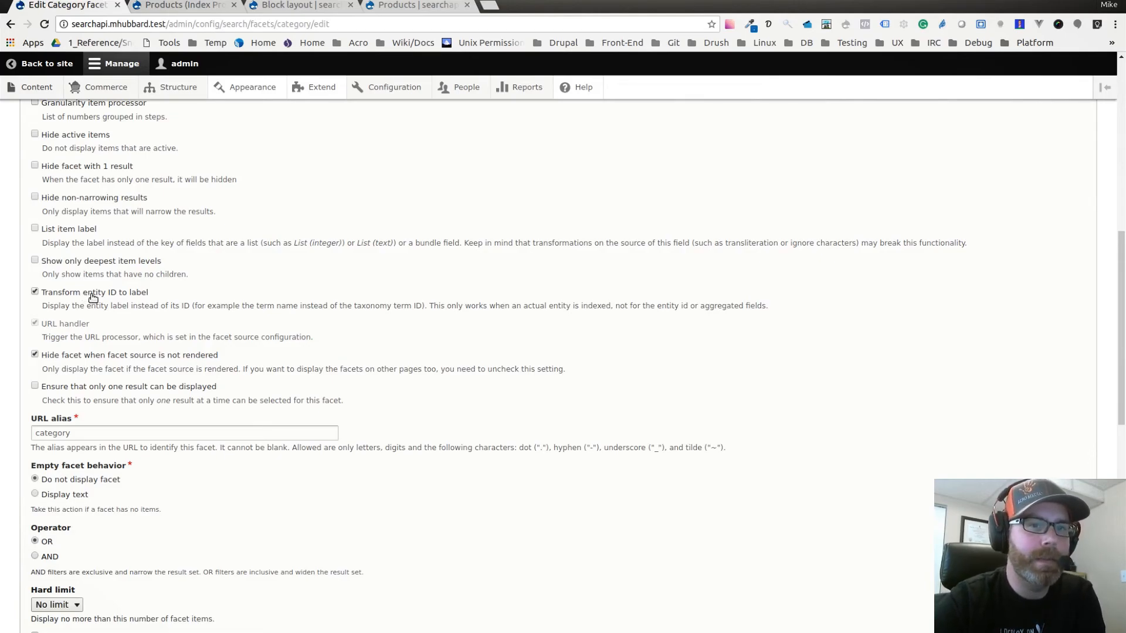
Examine the Category facet's URL alias, empty facet behavior, operator and hard limit settings.
scroll(179, 300, down, 1)
scroll(180, 302, down, 2)
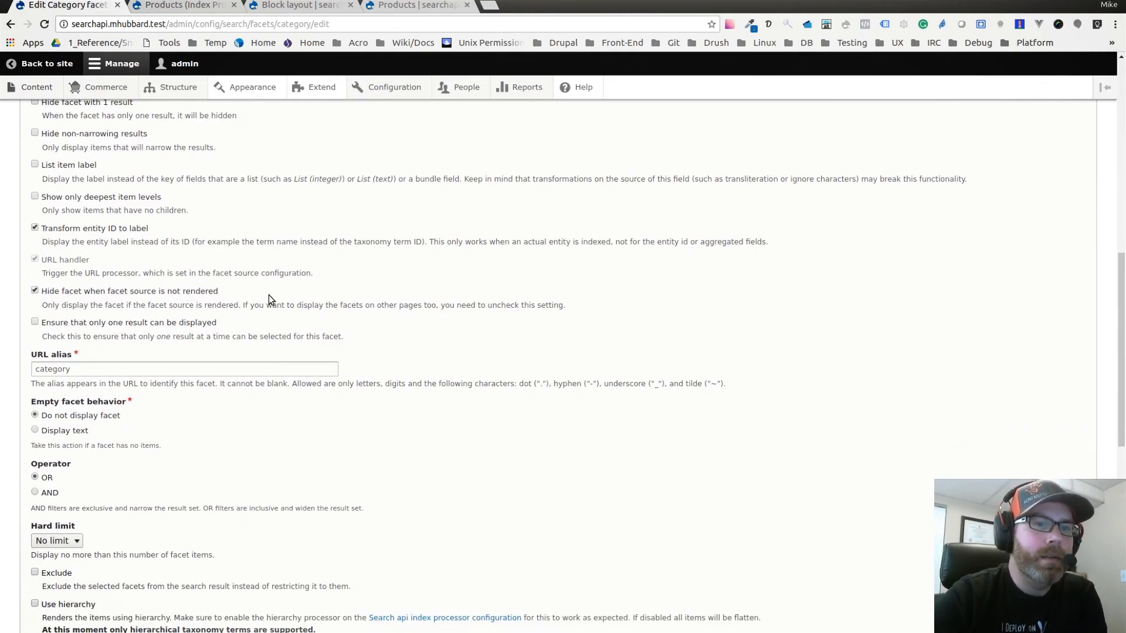
scroll(244, 302, down, 3)
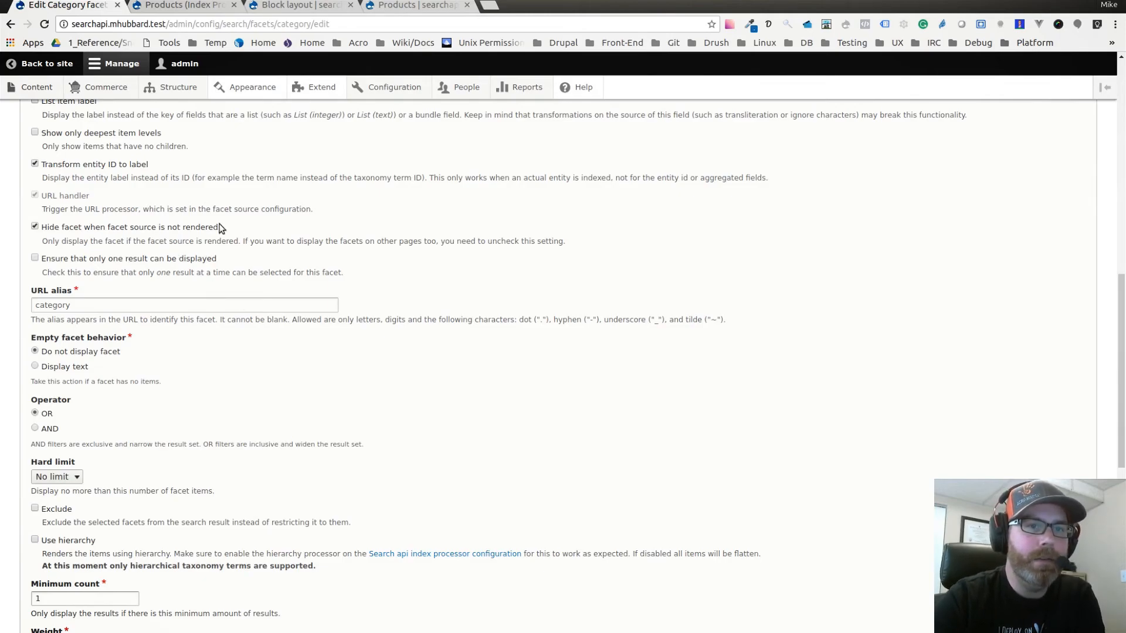
scroll(298, 282, down, 3)
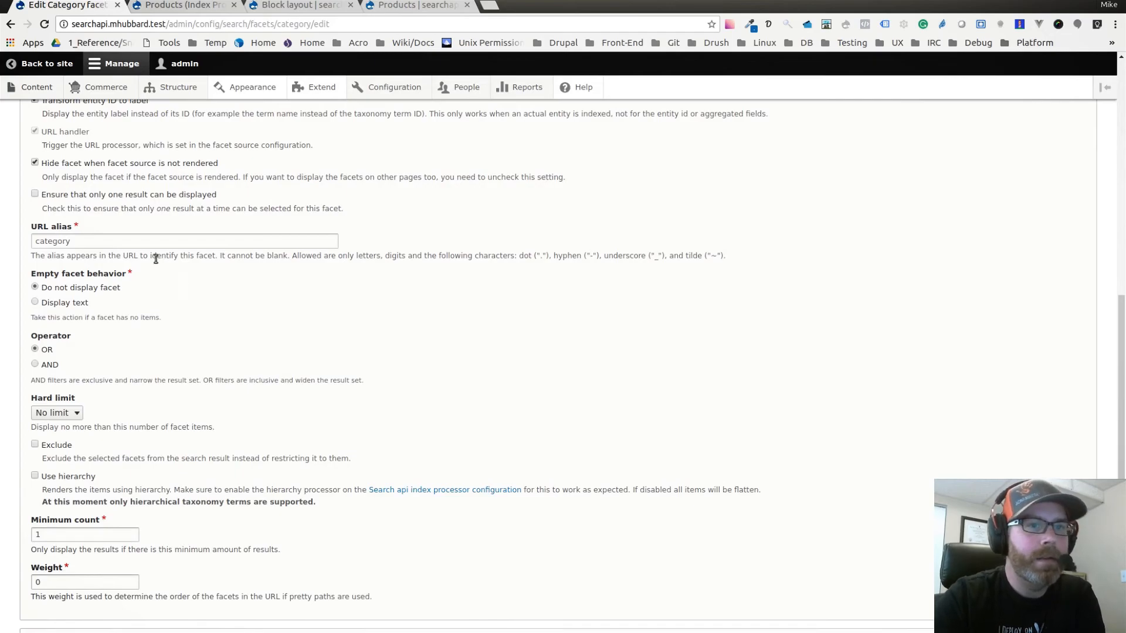
click(39, 243)
double_click(81, 240)
click(83, 241)
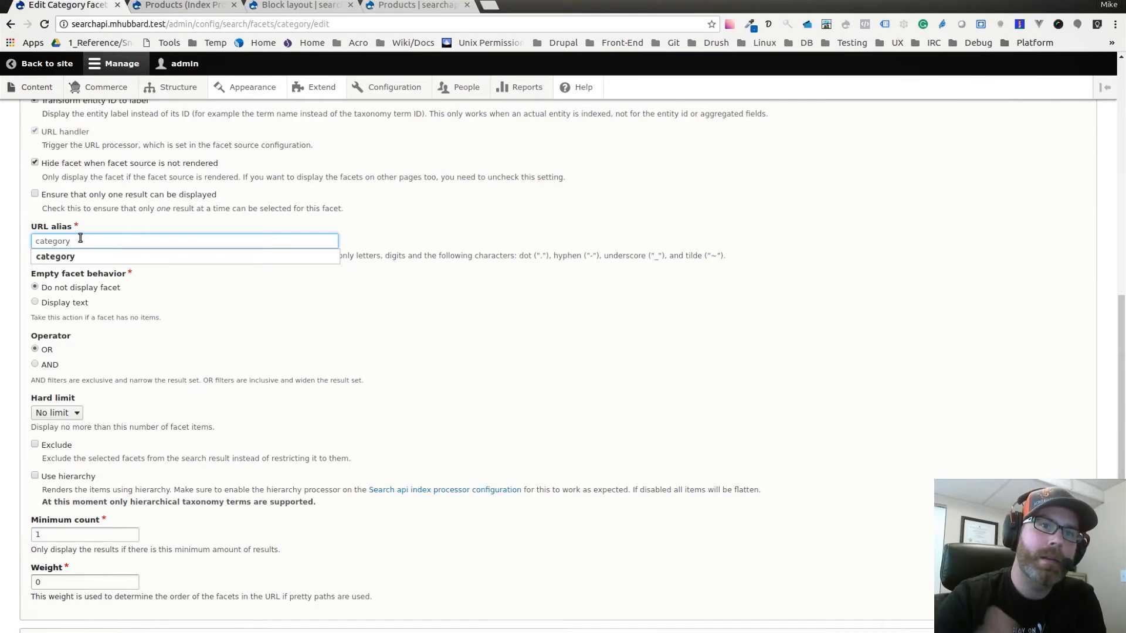
click(20, 245)
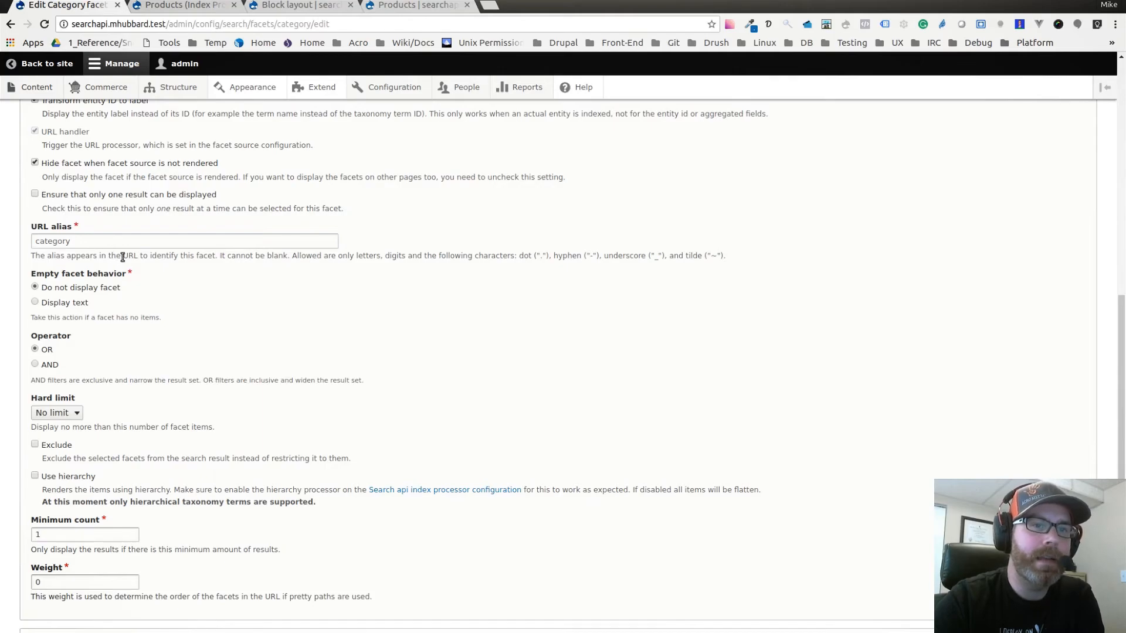
scroll(138, 273, down, 1)
scroll(141, 272, down, 1)
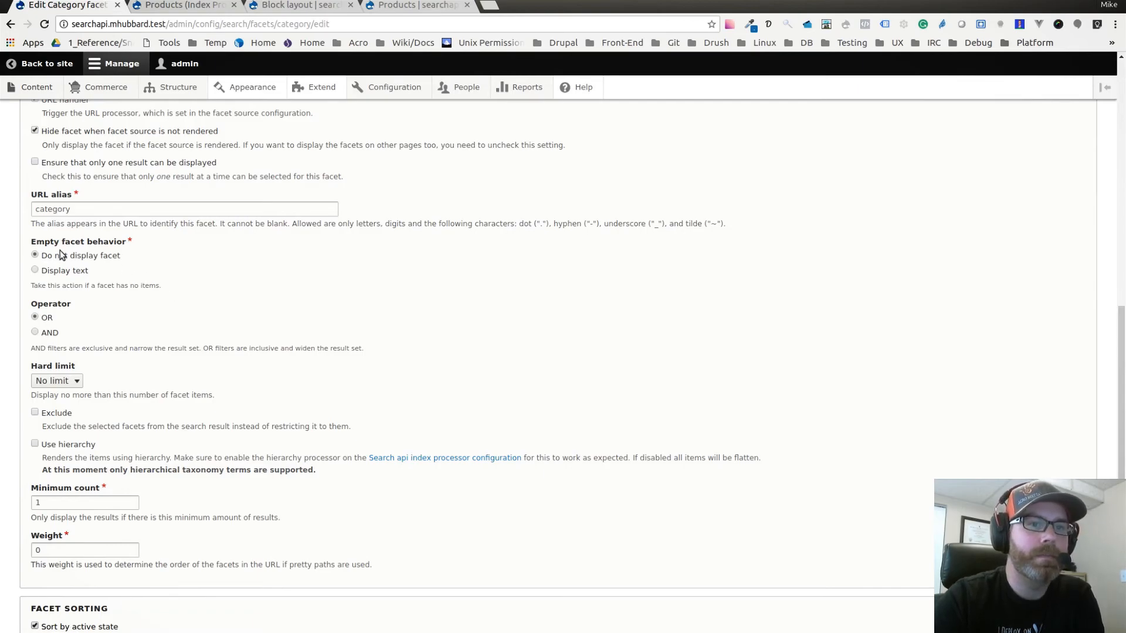
scroll(107, 268, down, 2)
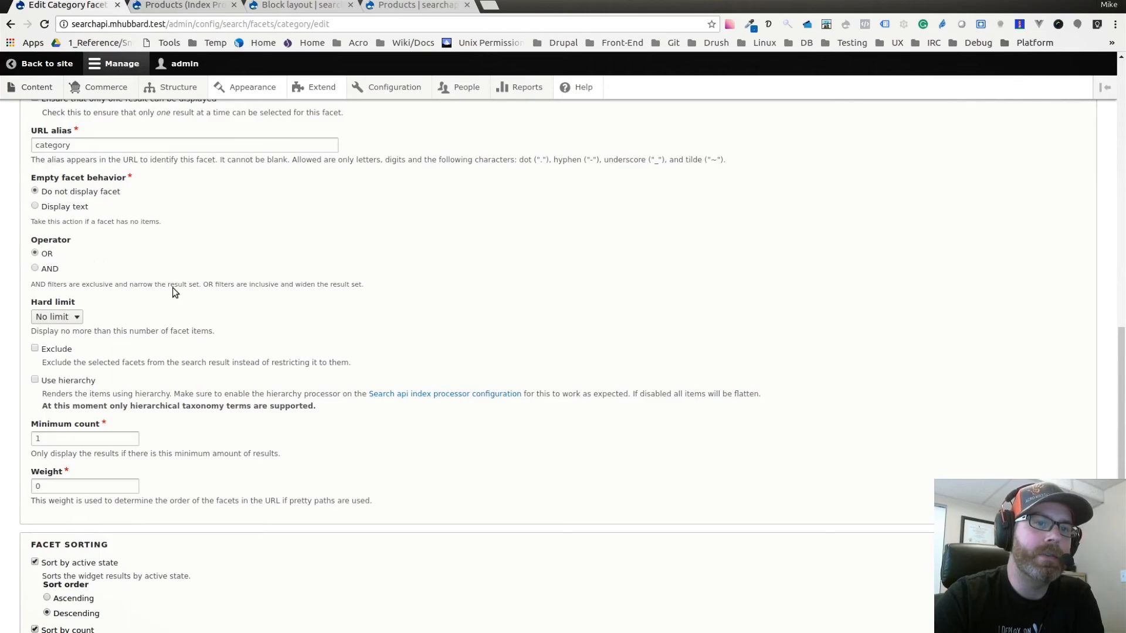
scroll(171, 293, down, 1)
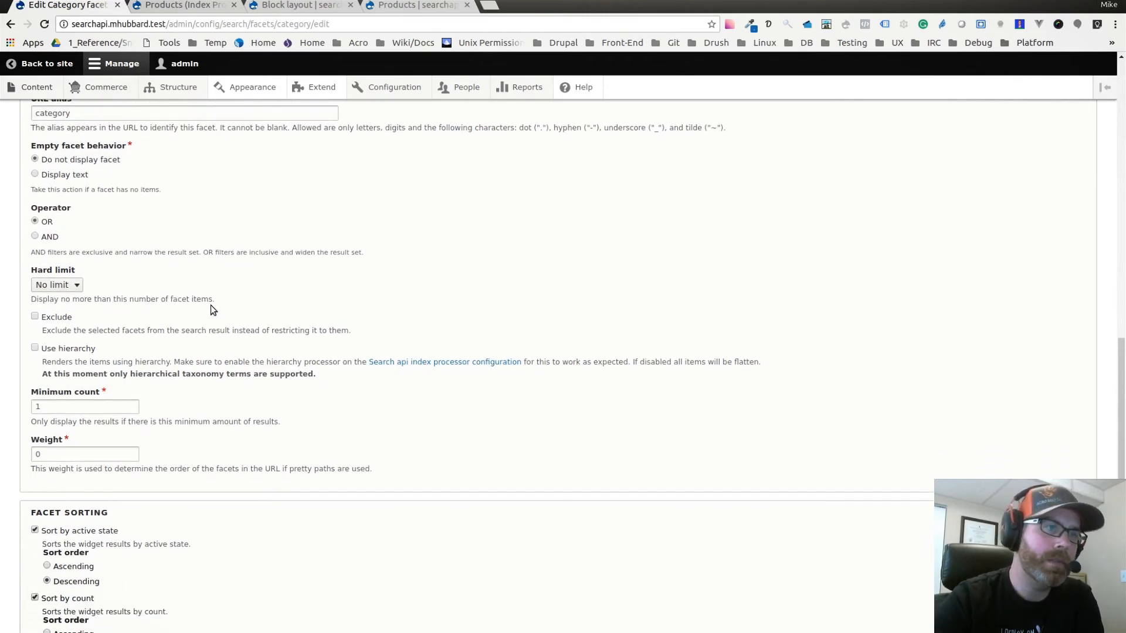
scroll(161, 261, down, 1)
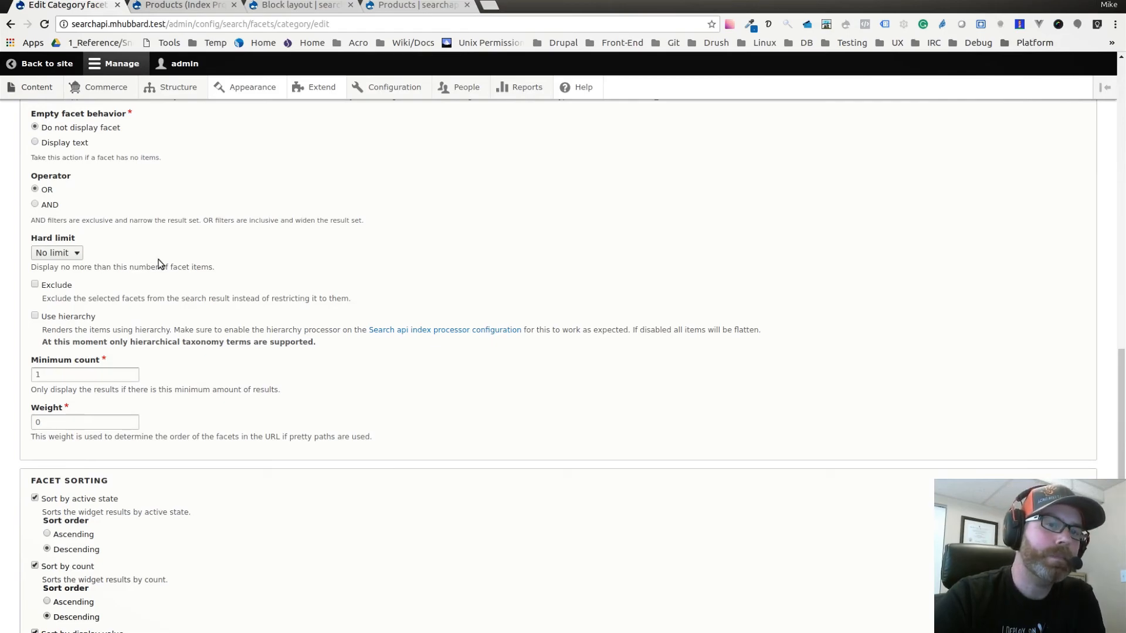
Turn on "Use hierarchy" for the Category facet.
scroll(157, 267, down, 1)
scroll(149, 274, down, 1)
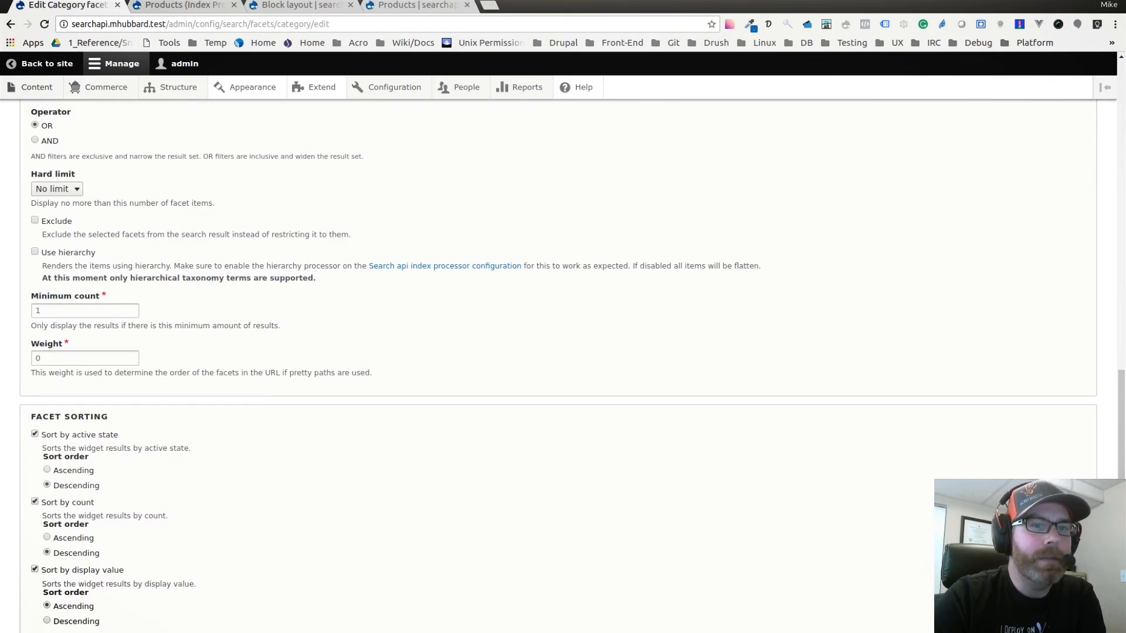
click(35, 252)
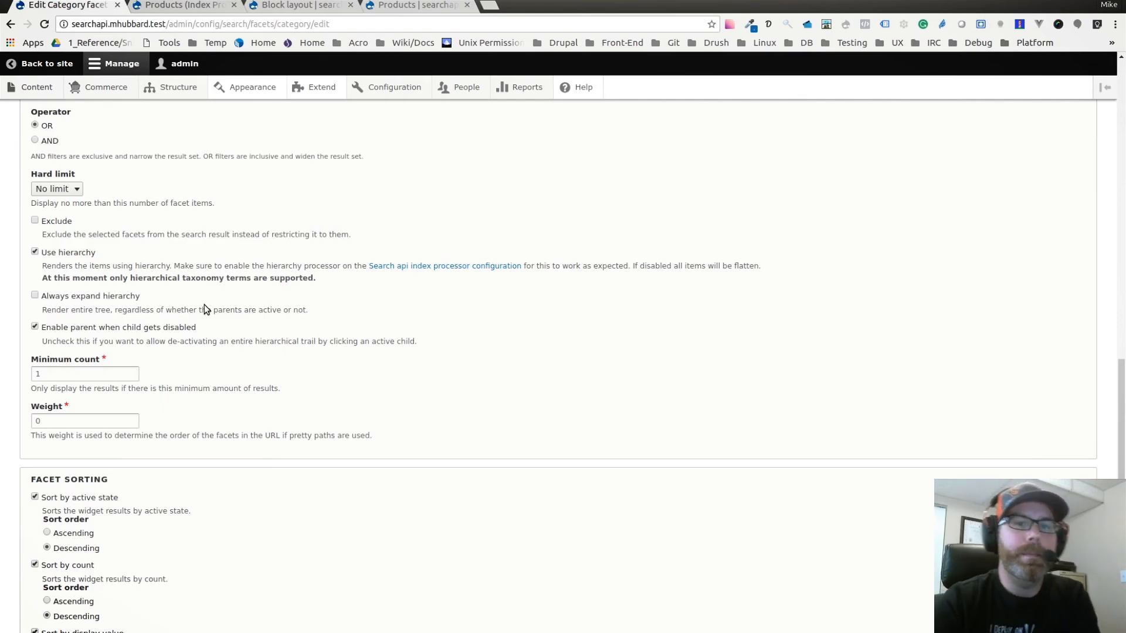
Disable sorting by active state, count and display value for the Category facet, and enable sorting by taxonomy term weight instead.
scroll(204, 305, down, 1)
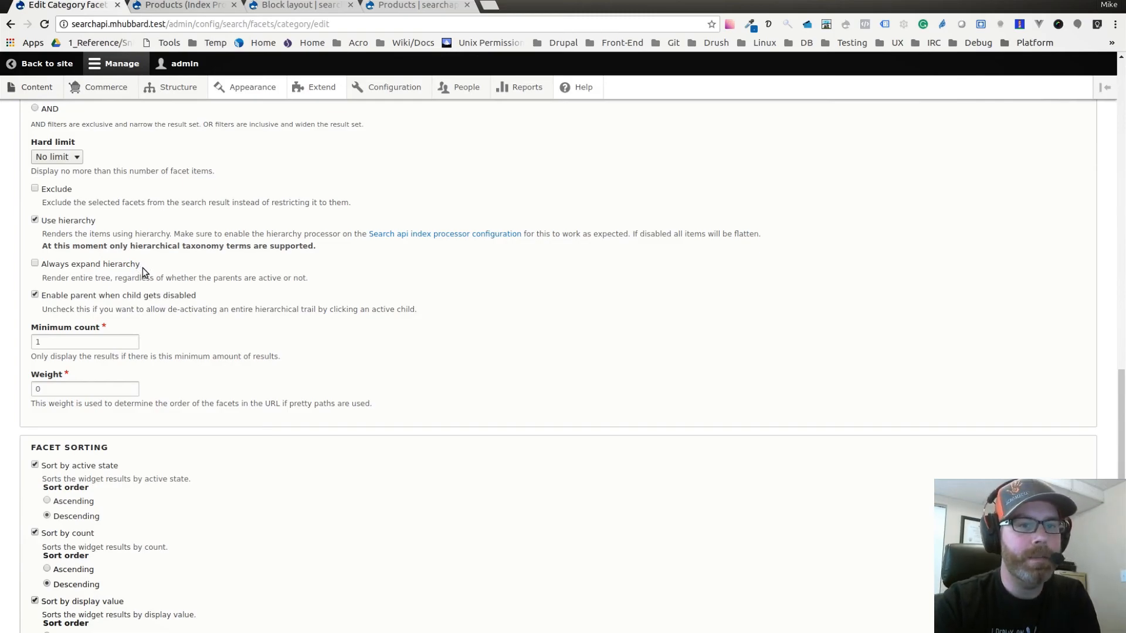
scroll(141, 271, down, 3)
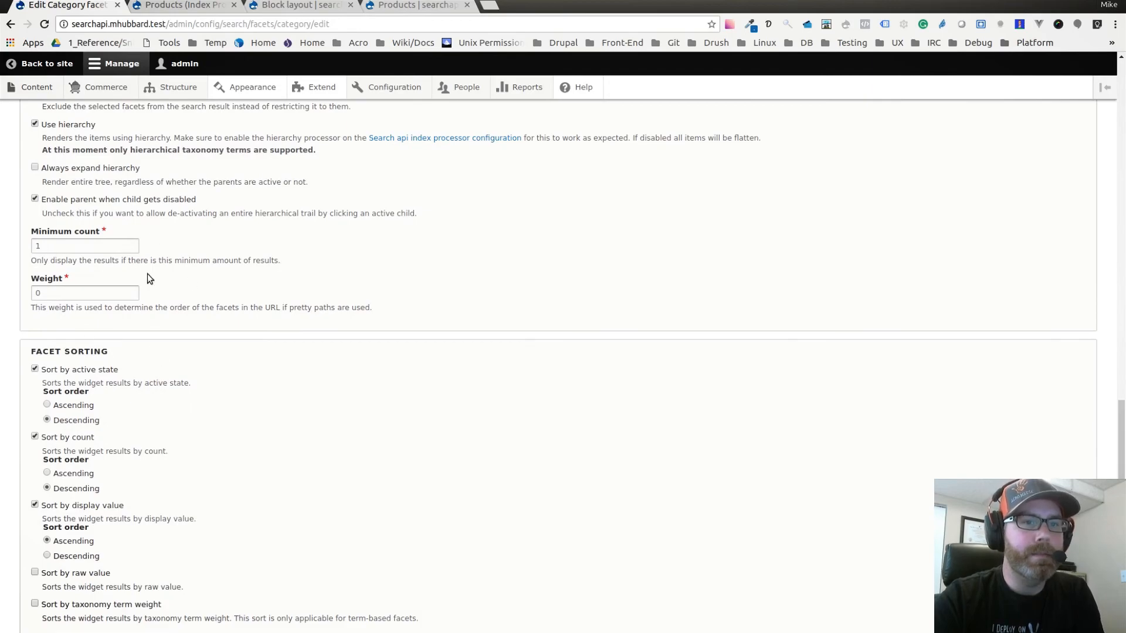
scroll(169, 271, down, 3)
scroll(169, 268, down, 1)
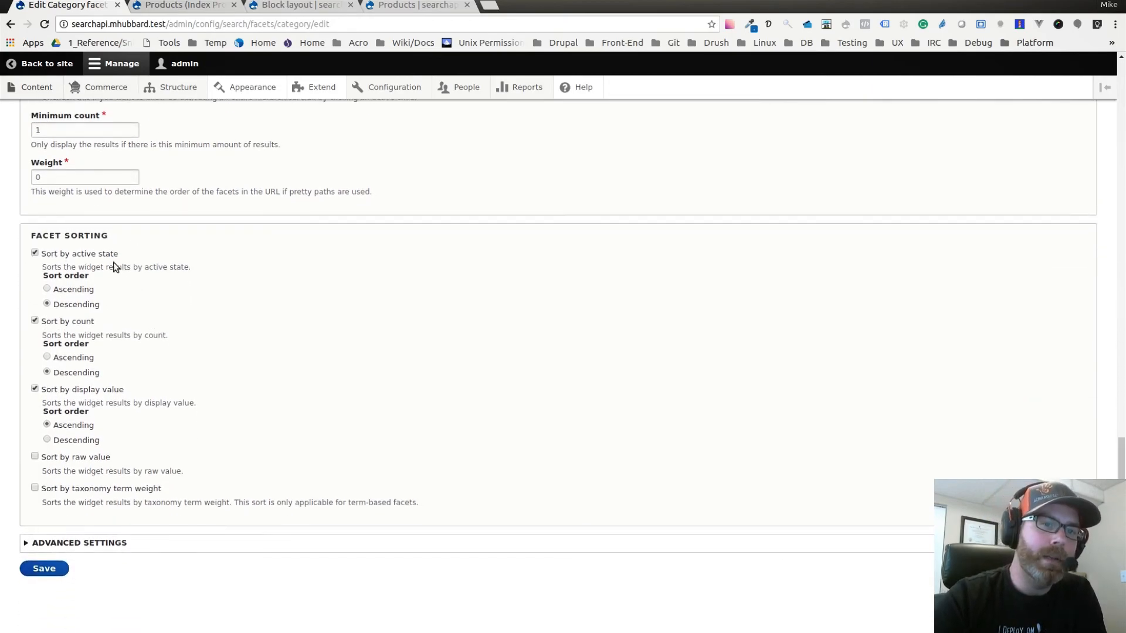
click(35, 253)
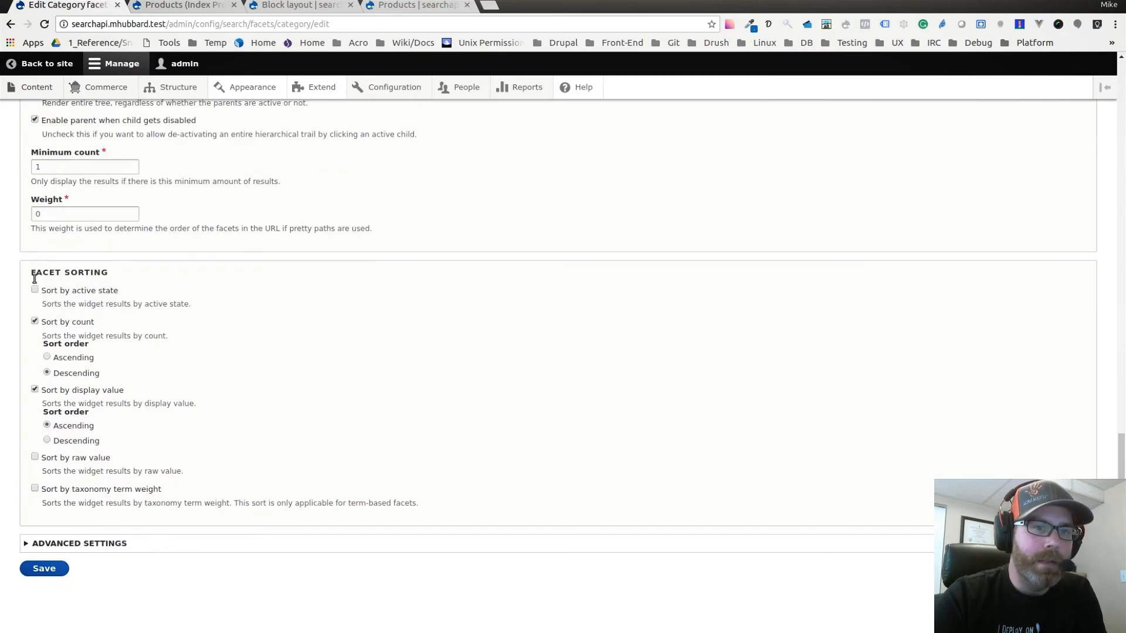
click(35, 322)
click(35, 390)
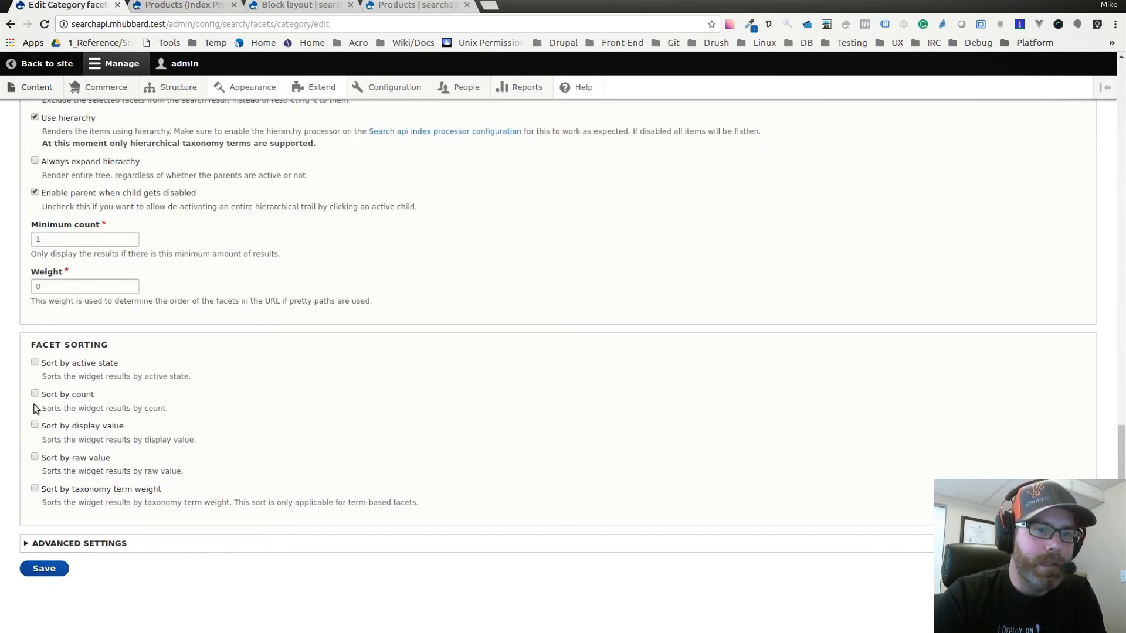
click(34, 489)
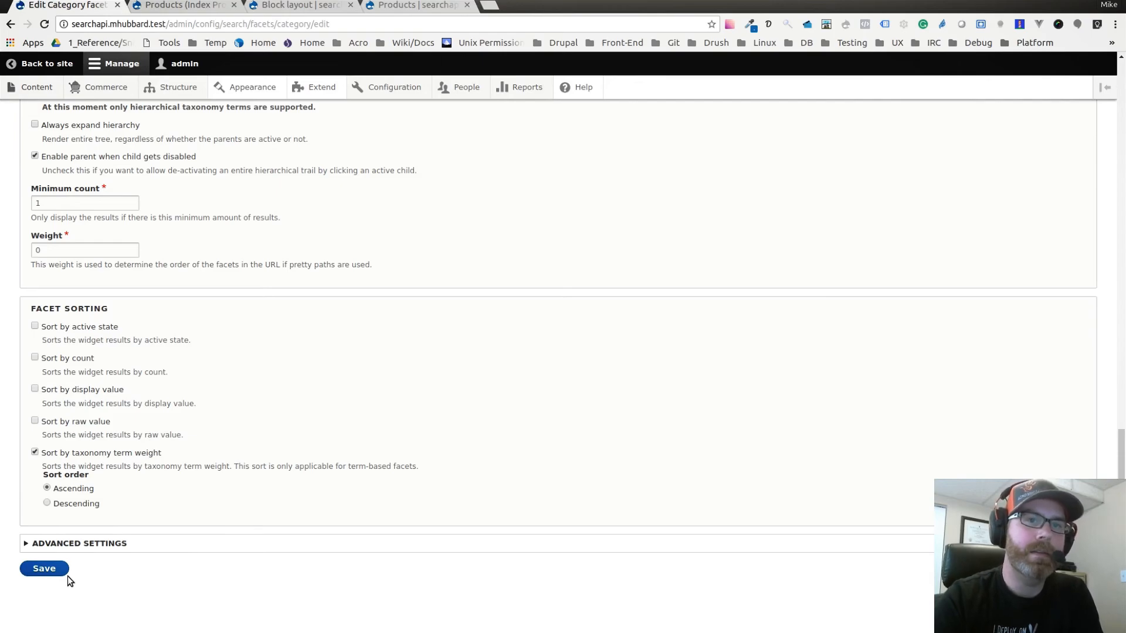
Review the processor order in the advanced settings and save the Category facet.
click(42, 572)
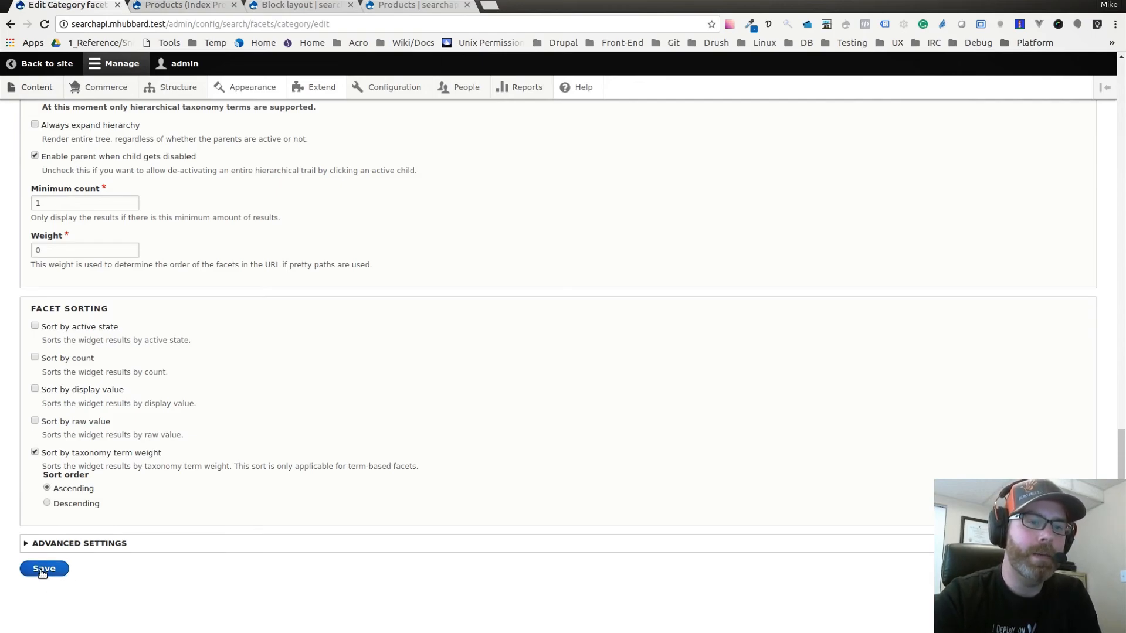
click(52, 544)
scroll(181, 524, down, 6)
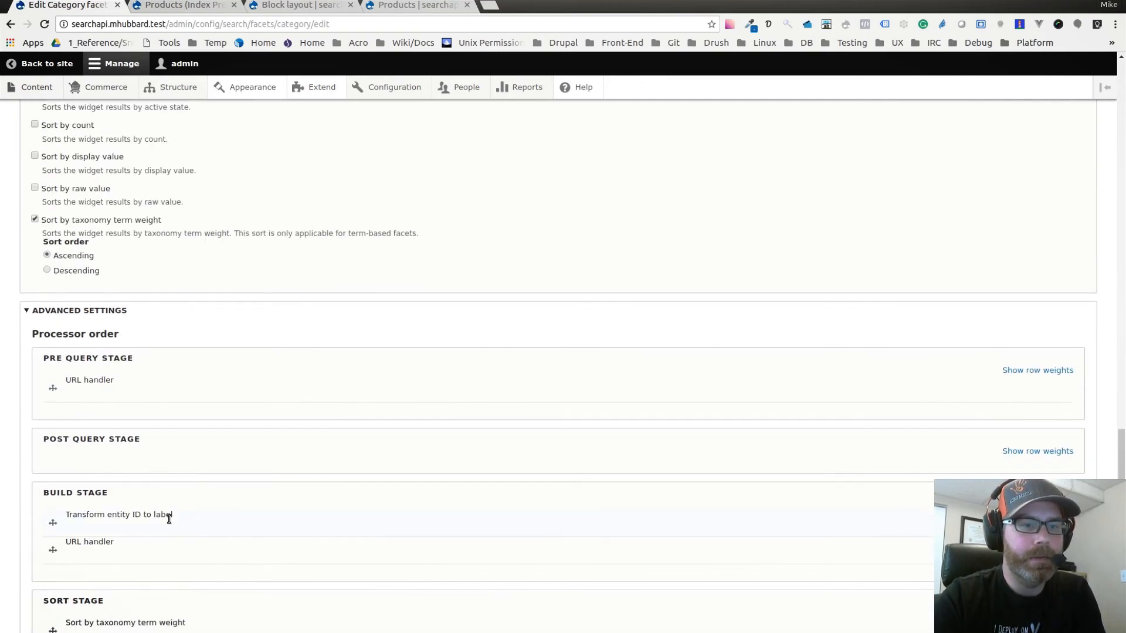
click(45, 569)
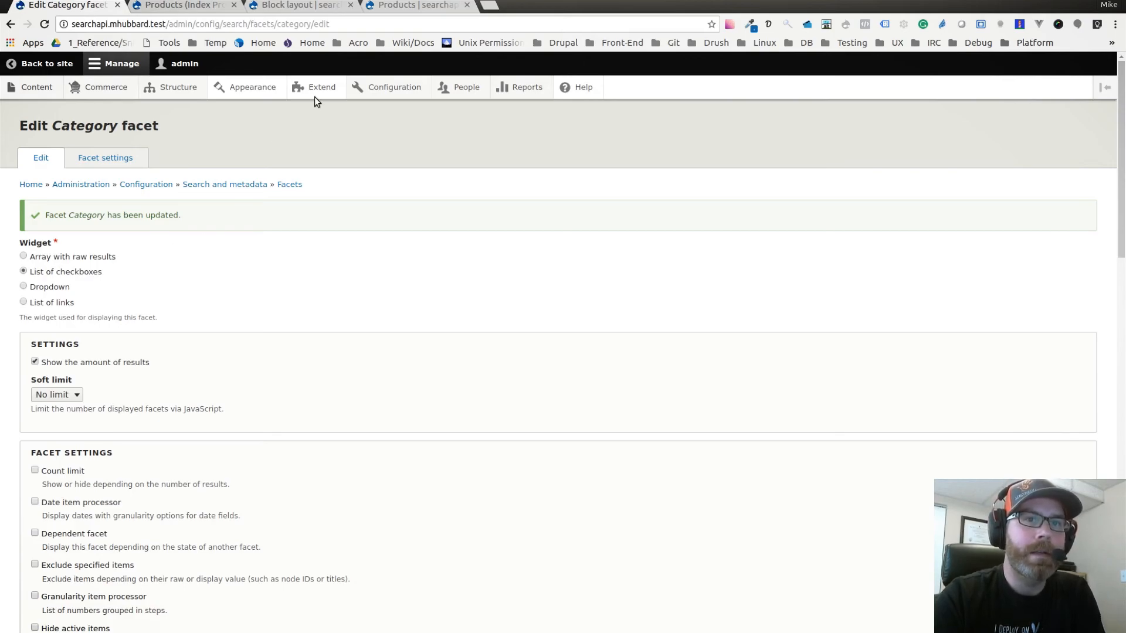
Place the Category block from the Facets category in the Sidebar first region of the block layout.
click(295, 8)
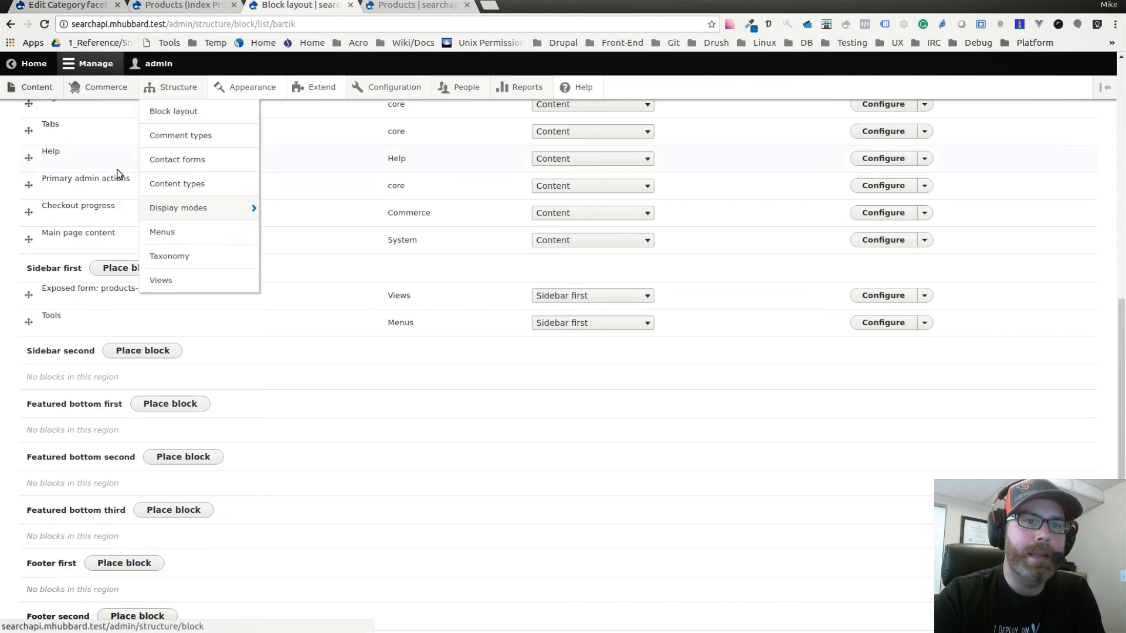
click(125, 270)
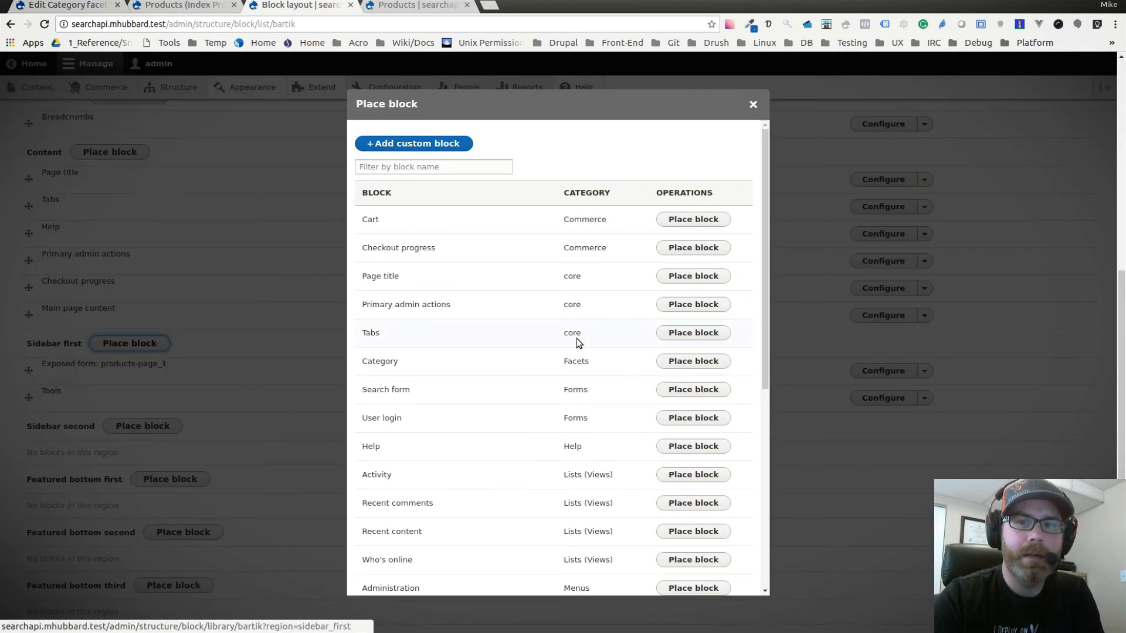
scroll(595, 327, down, 1)
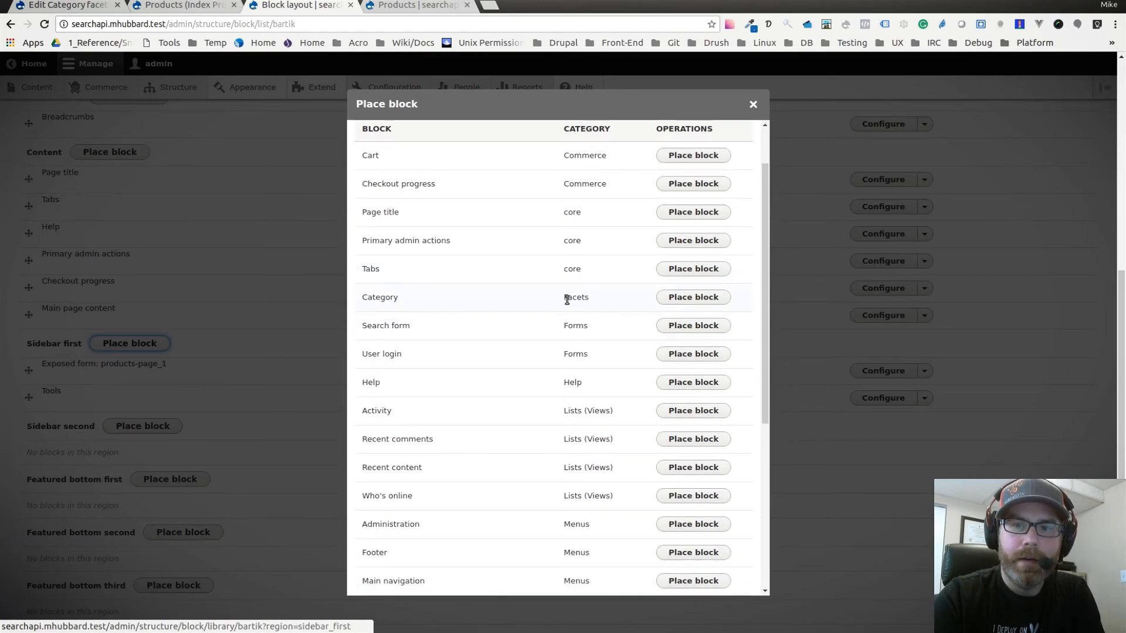
scroll(568, 311, up, 1)
double_click(570, 361)
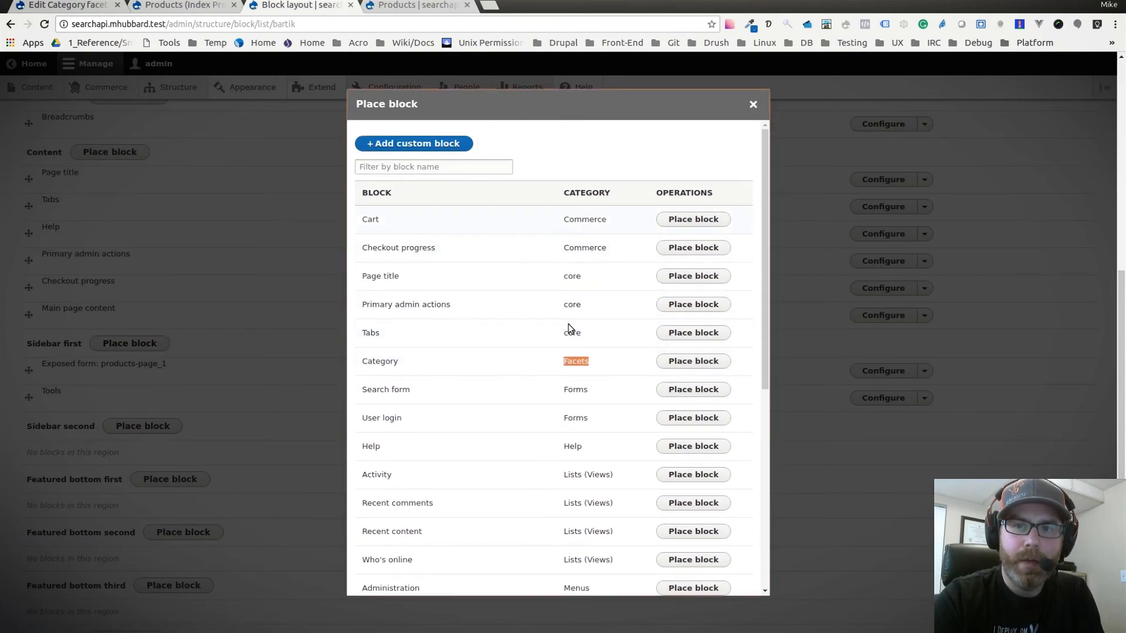
double_click(380, 363)
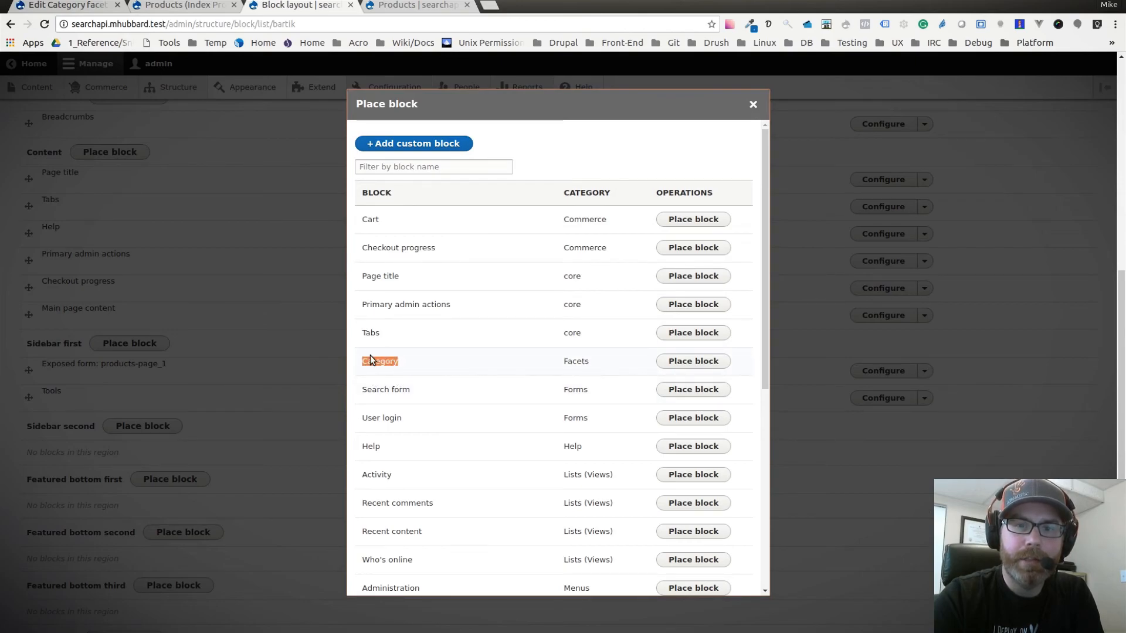
click(693, 361)
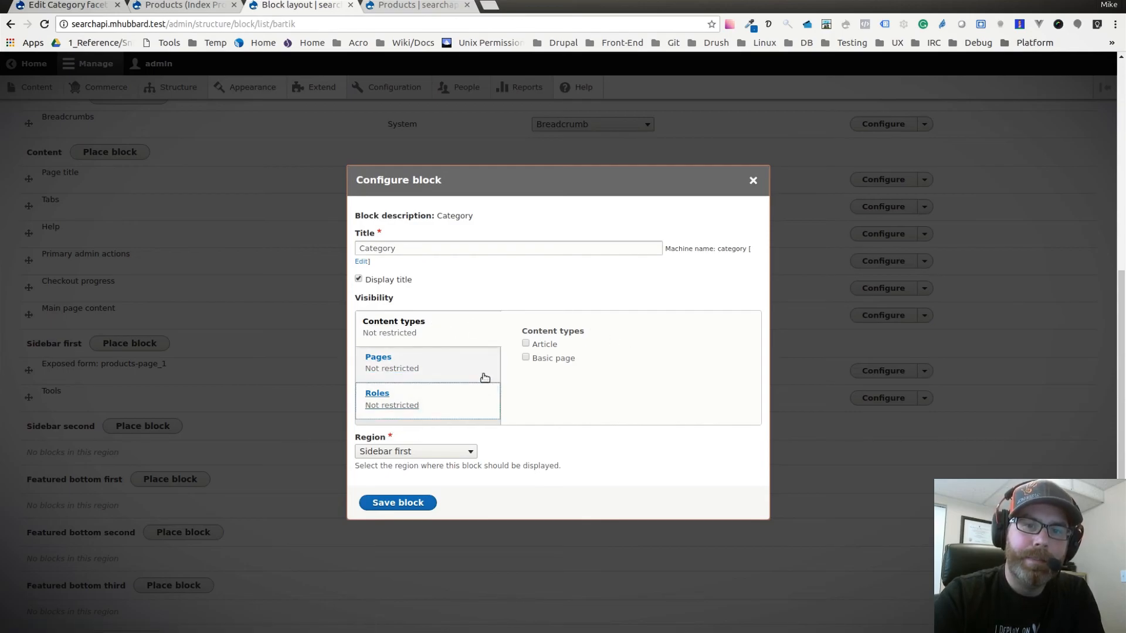
click(406, 504)
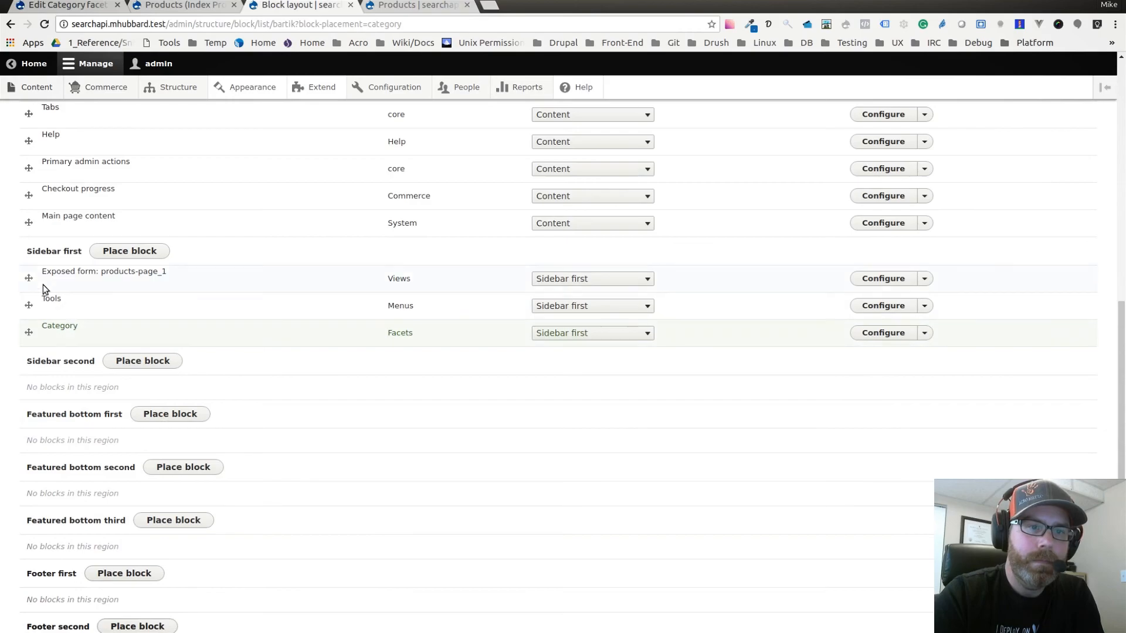
Move the Category block above Tools in the Sidebar first region and save the block layout.
drag(29, 333, 34, 299)
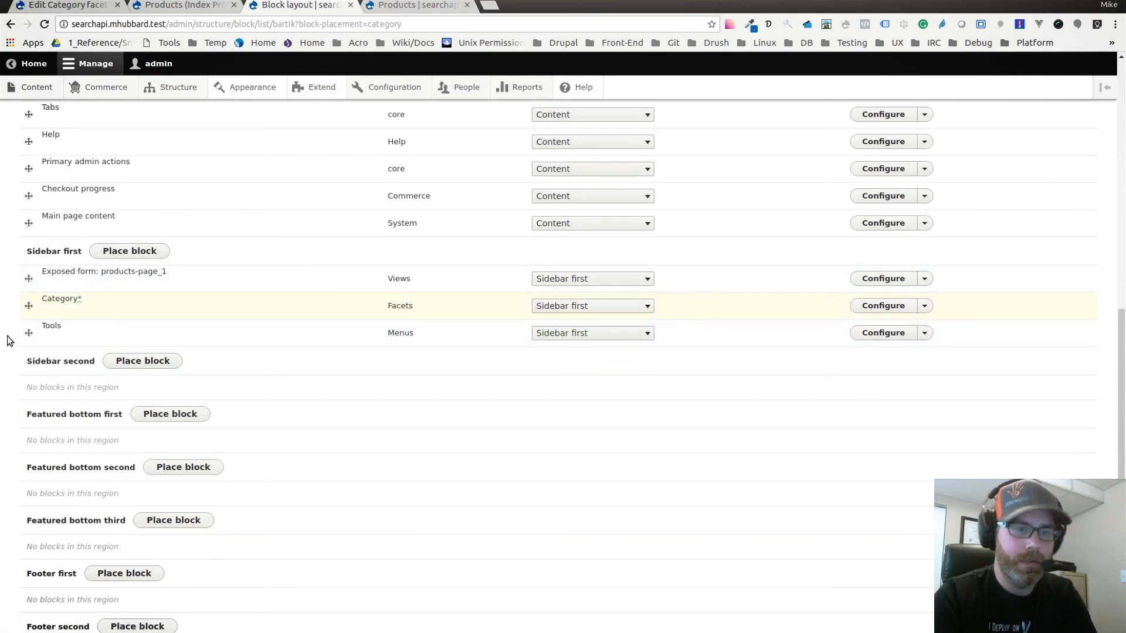
scroll(3, 363, down, 5)
click(64, 568)
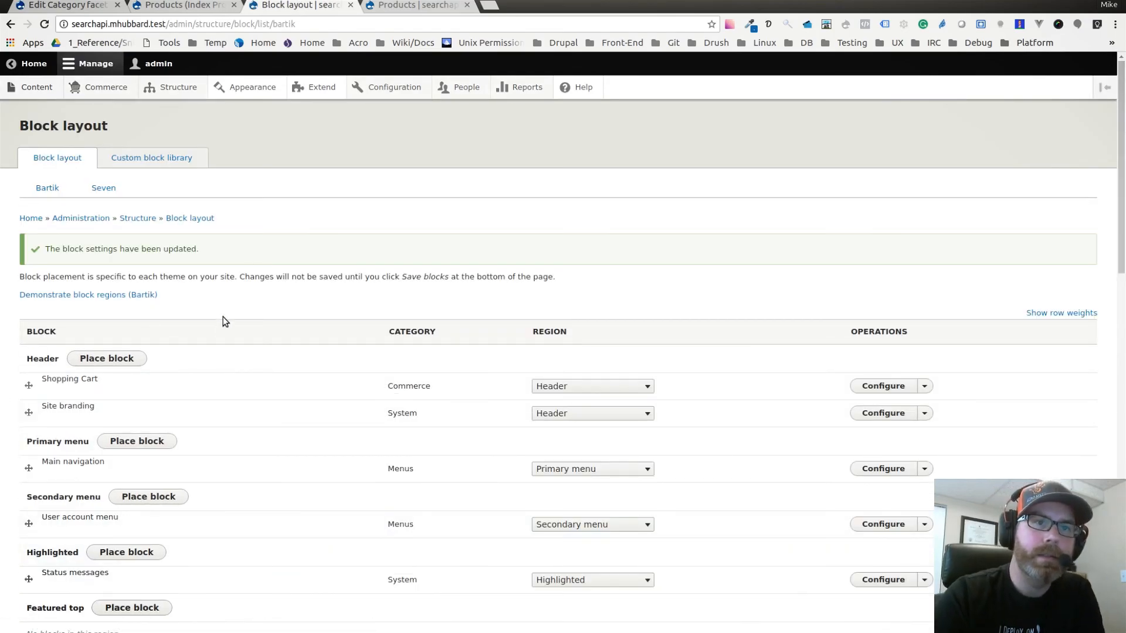
Reload the Products page at /products without its filter and sort parameters to check the Category facet.
click(425, 7)
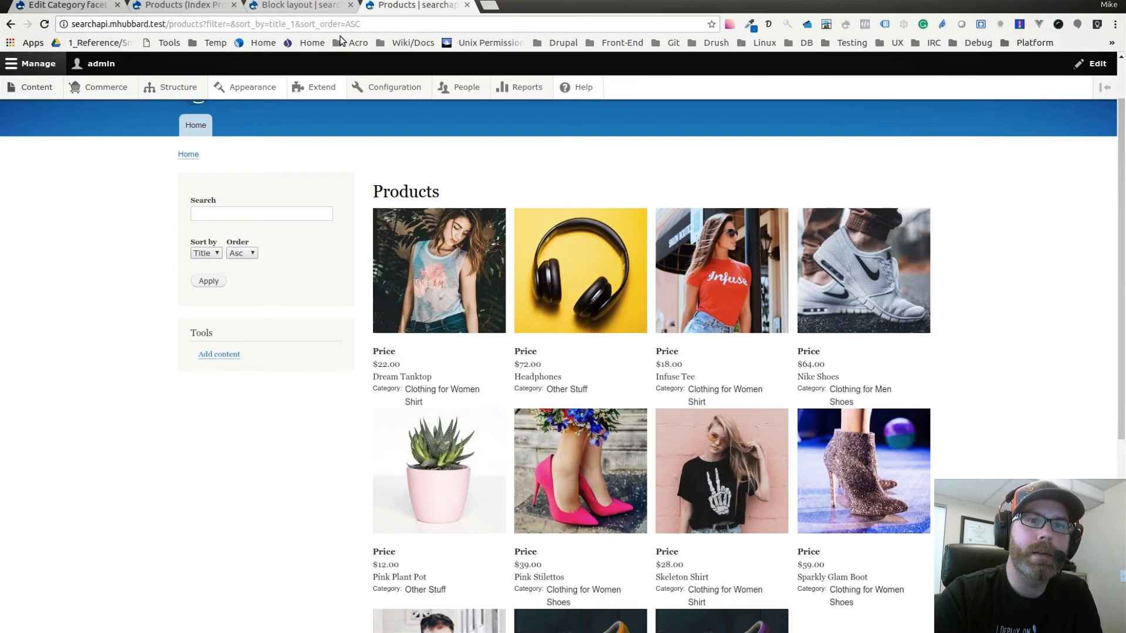
drag(204, 25, 420, 29)
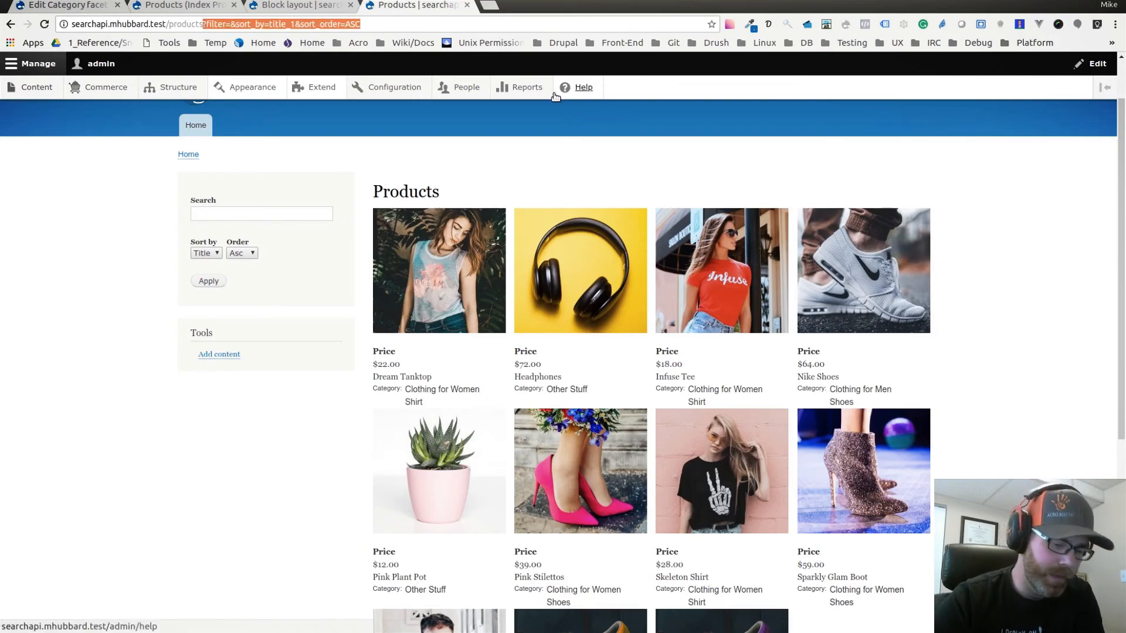
key(BackSpace)
key(Return)
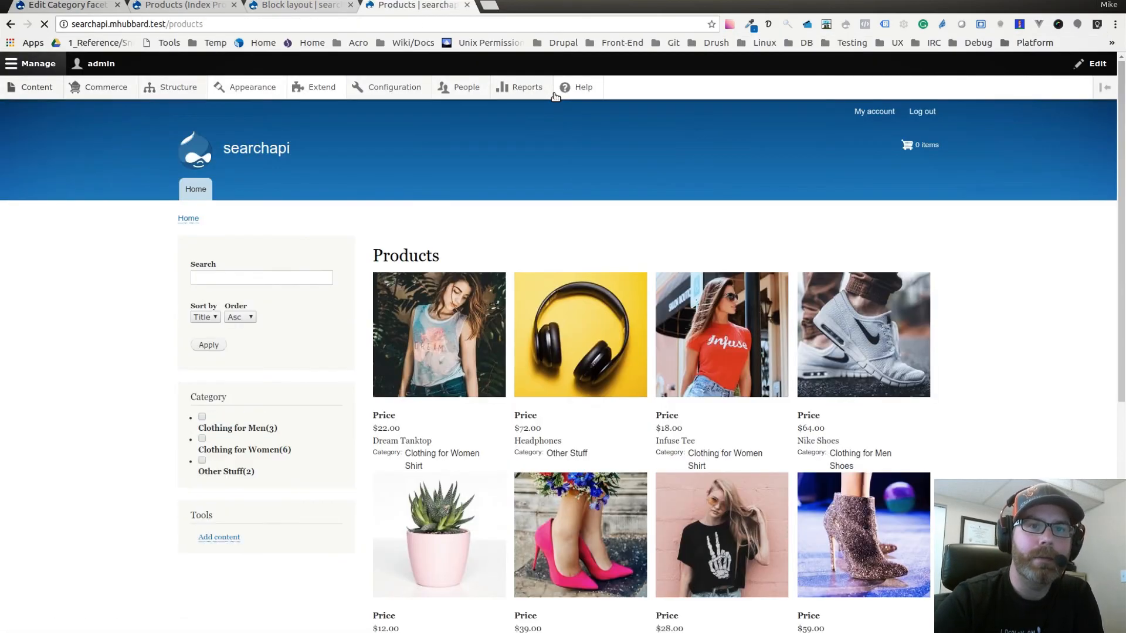
scroll(289, 328, down, 2)
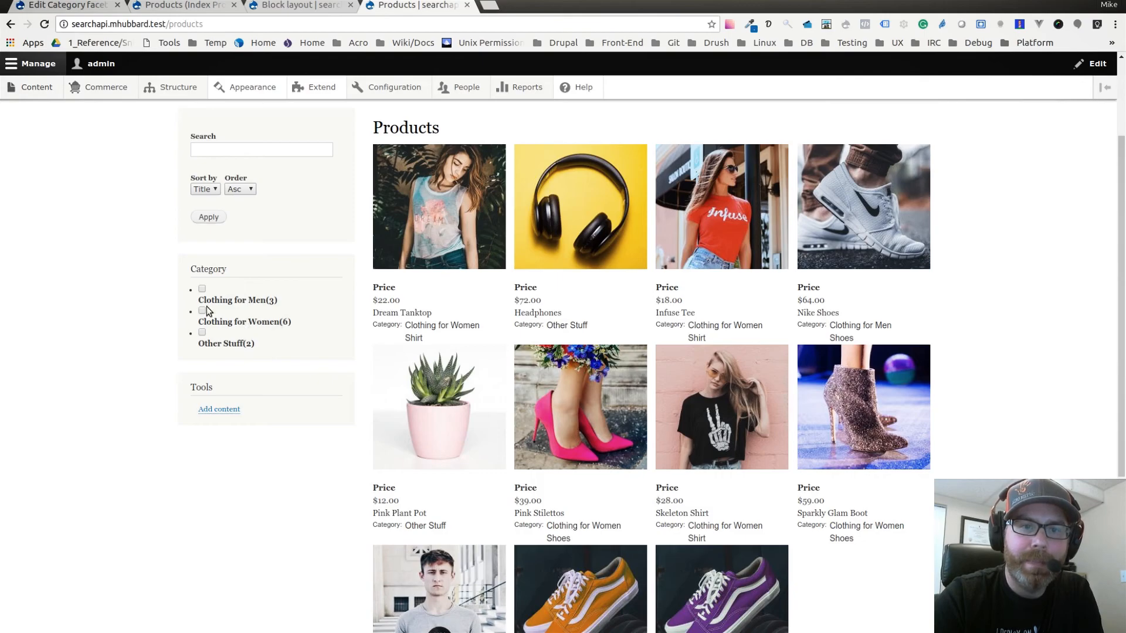
Filter the products by the Clothing for Men category and narrow them to its Shoes subcategory.
click(202, 290)
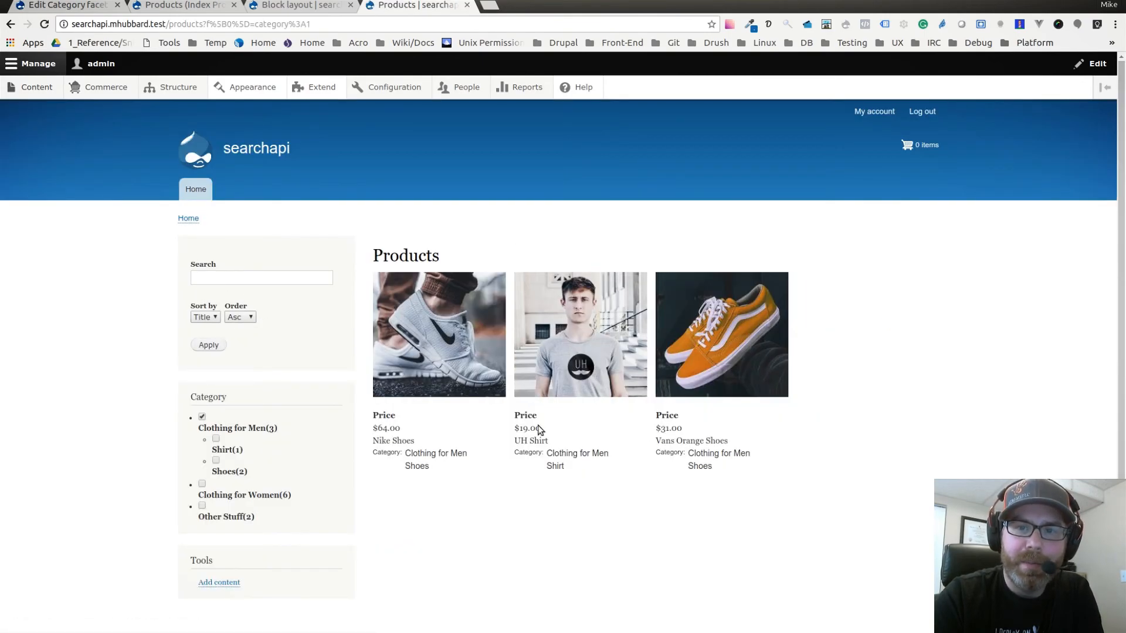
scroll(793, 422, down, 1)
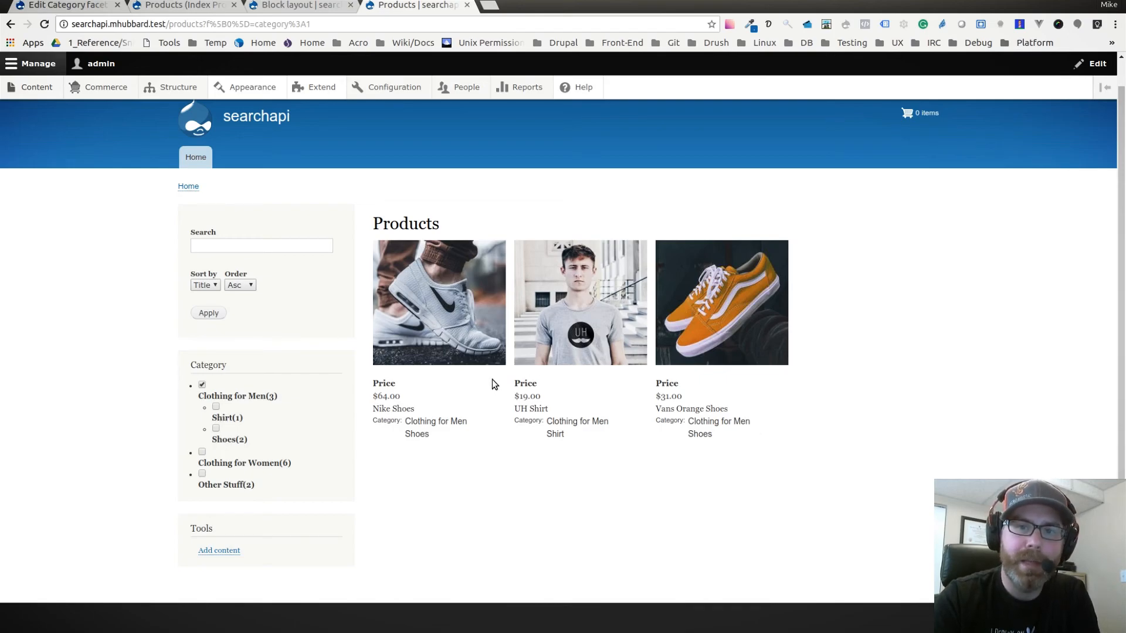
click(216, 429)
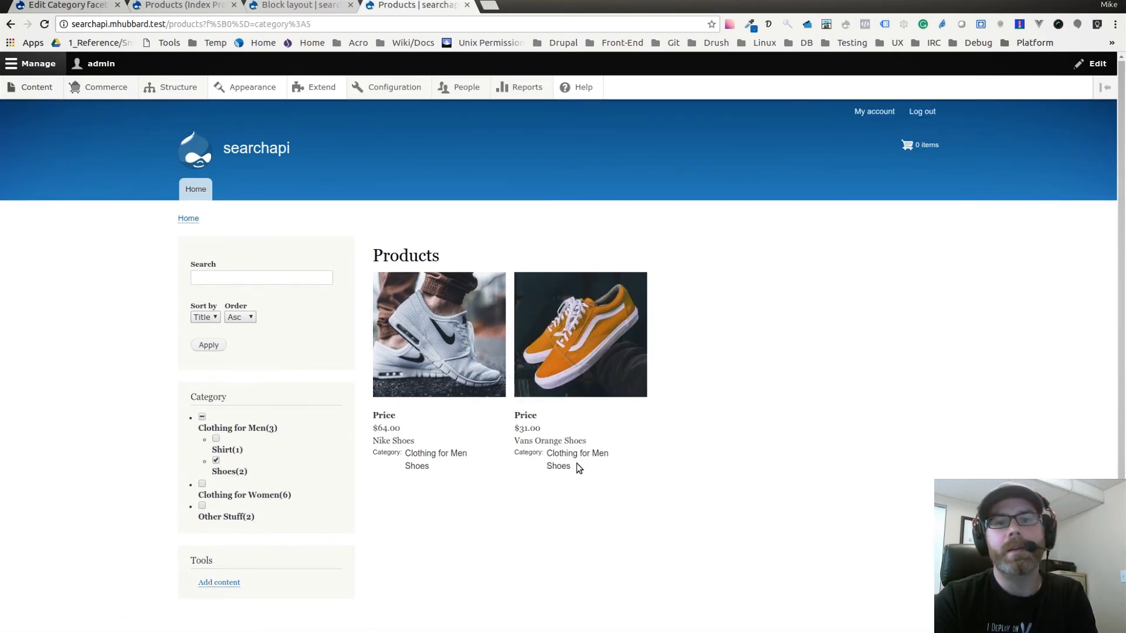
scroll(457, 469, down, 2)
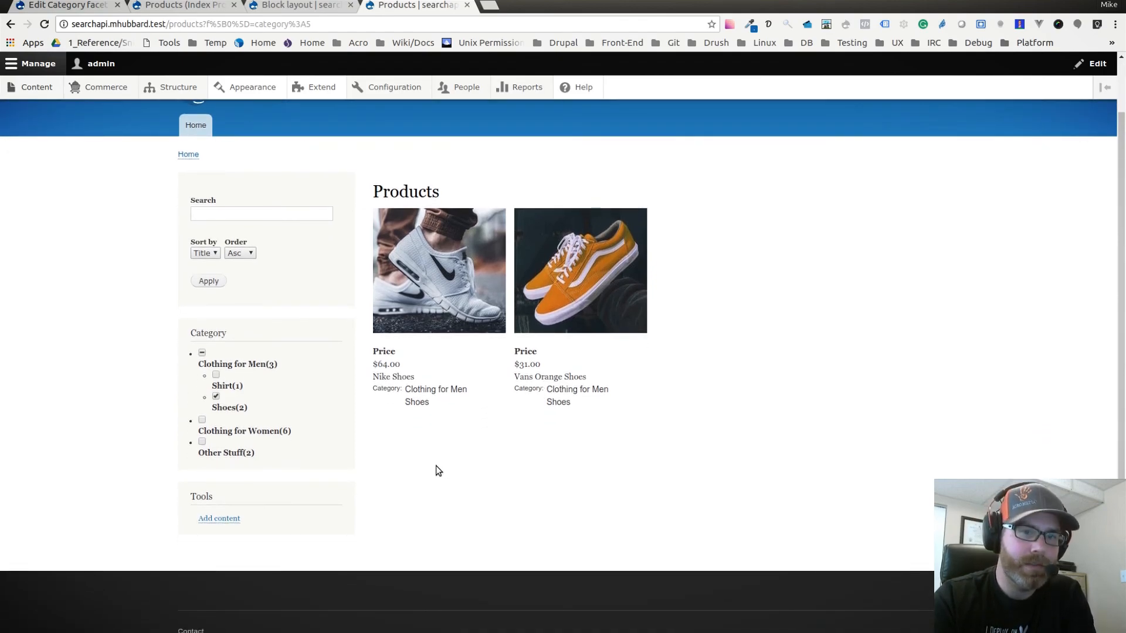
Add Other Stuff to the active Category filter and examine the combined product list.
click(202, 441)
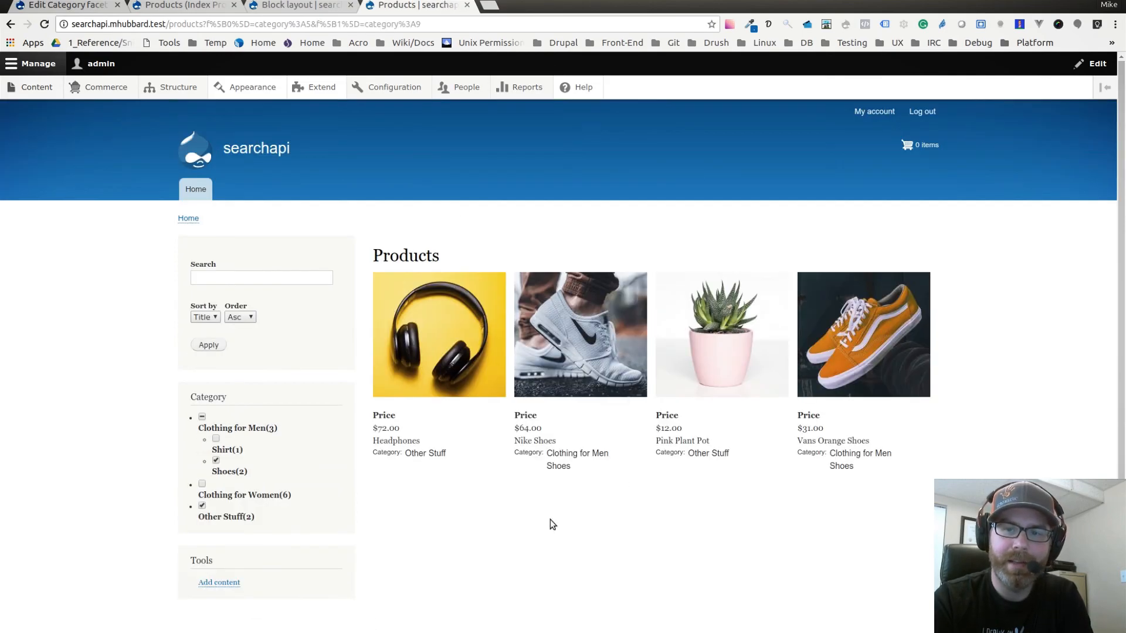
scroll(661, 470, down, 3)
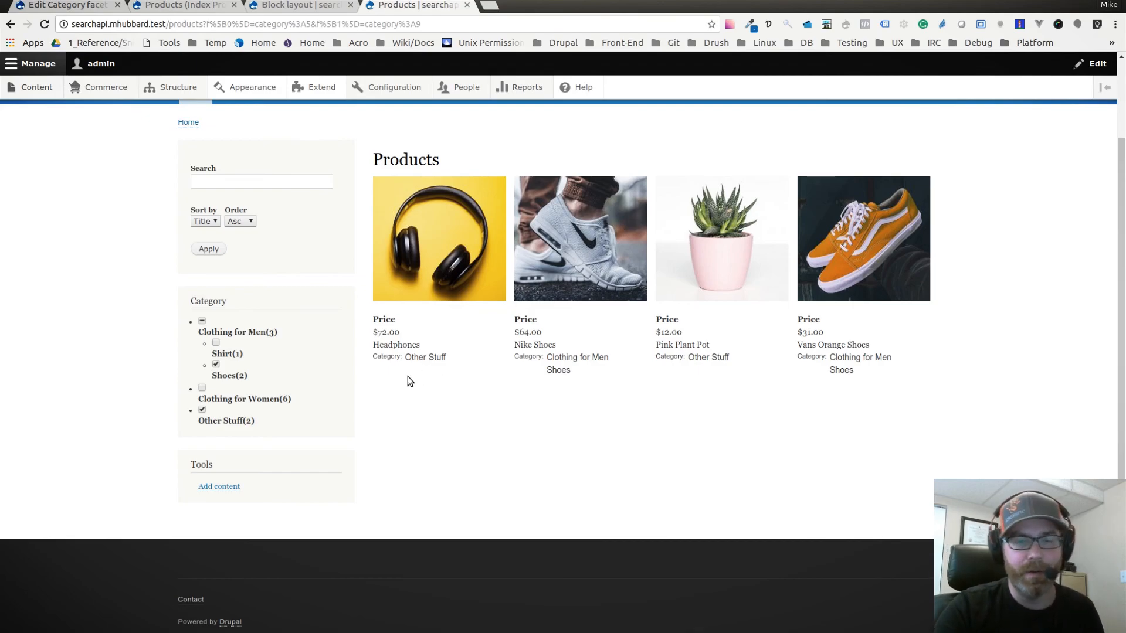
scroll(252, 373, down, 1)
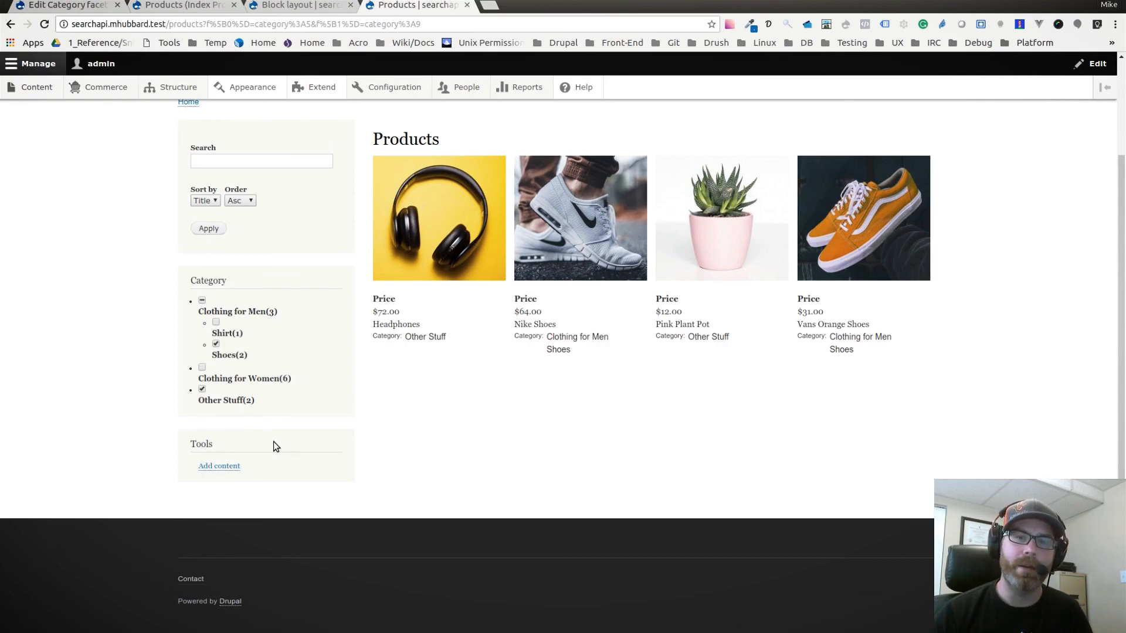
scroll(898, 487, up, 3)
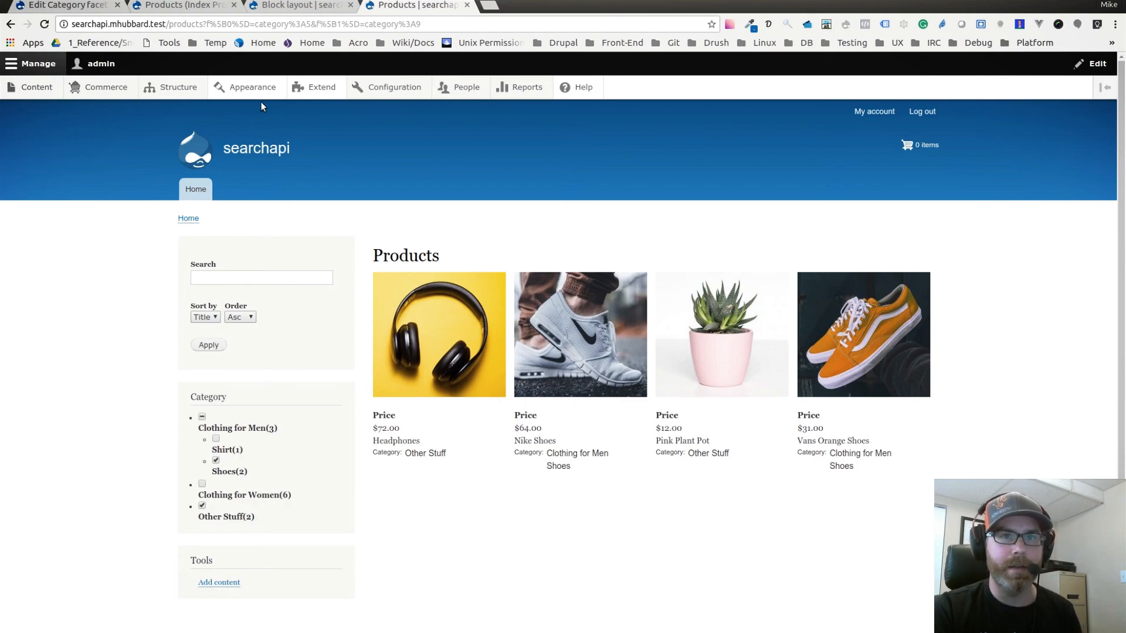
Clear all Category filters by loading /products without the facet parameters in its address.
click(228, 29)
drag(203, 24, 466, 18)
key(BackSpace)
key(Return)
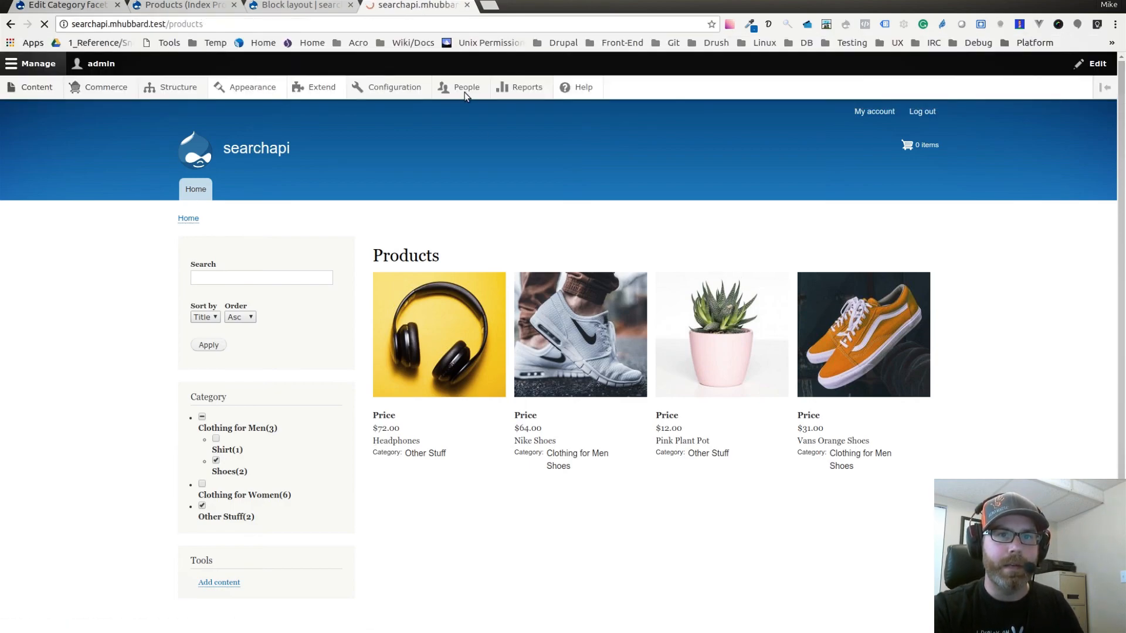
scroll(983, 312, down, 2)
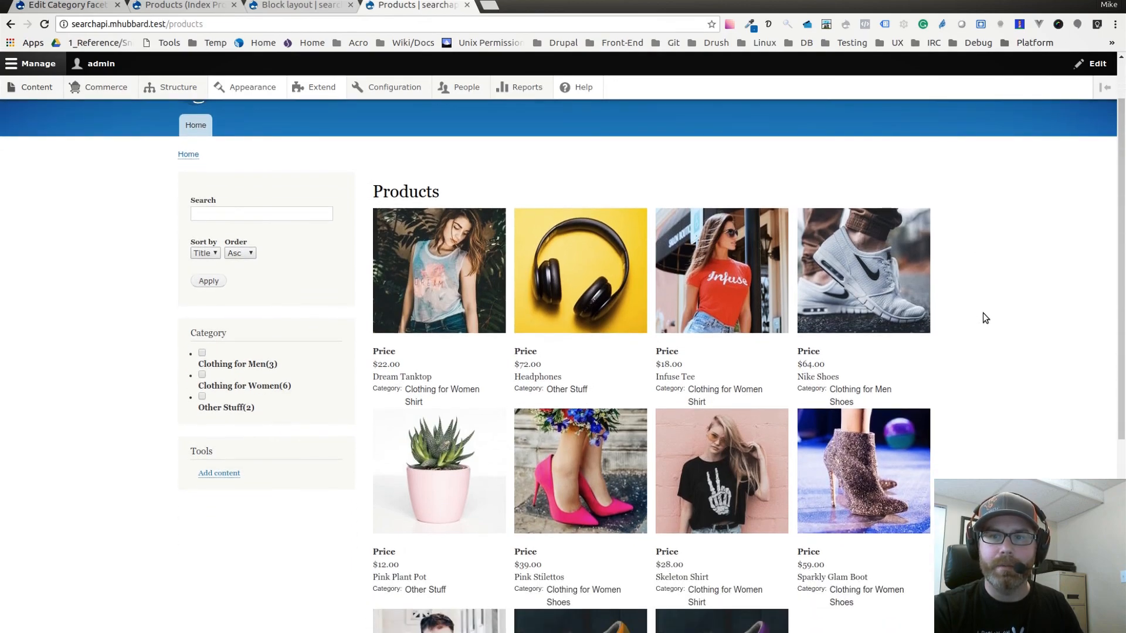